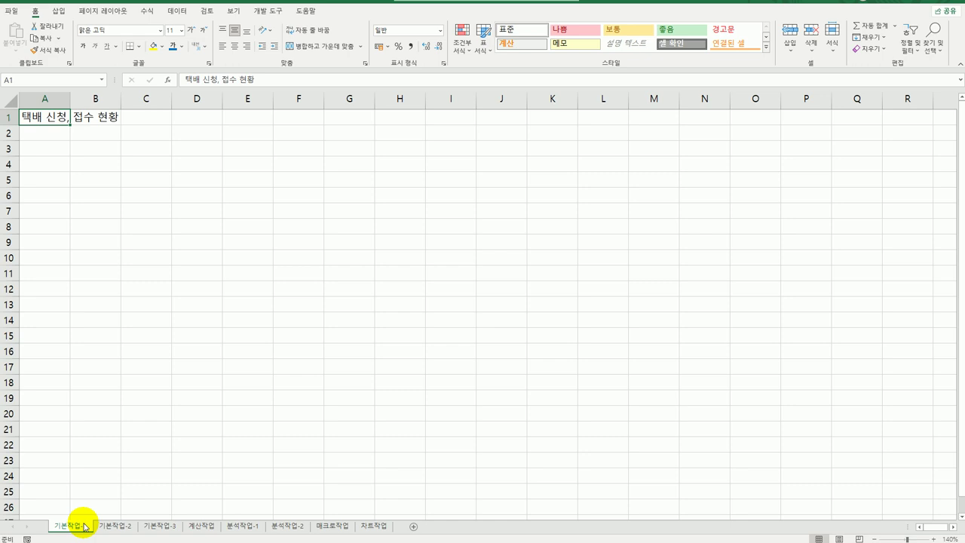
click(38, 148)
drag(38, 148, 293, 256)
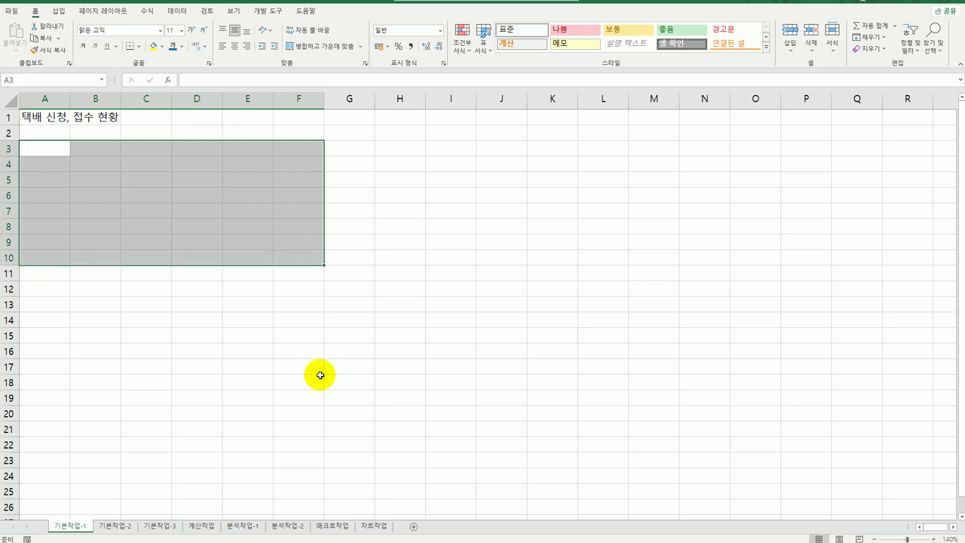
Step: On the 기본작업-2 sheet, merge and center the title across A1:H1
click(119, 531)
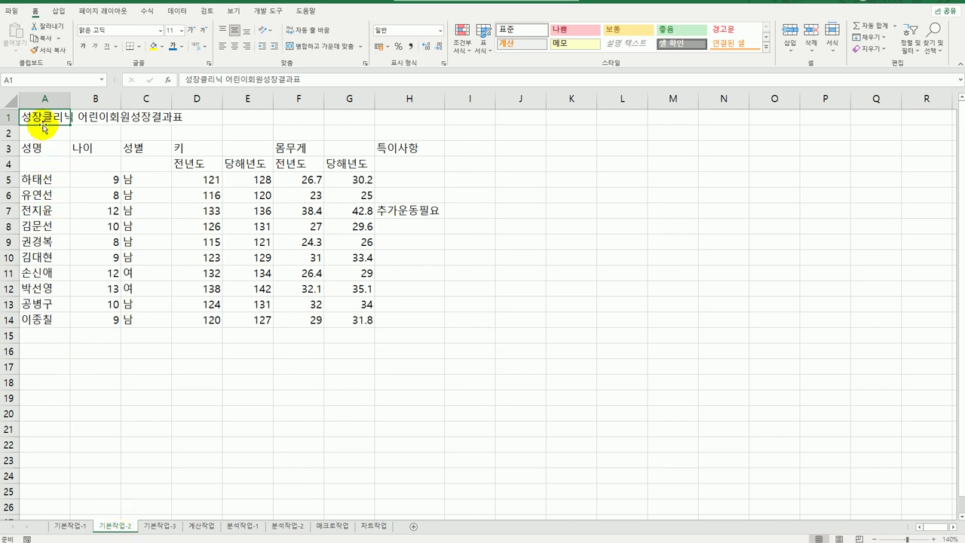
drag(39, 117, 396, 114)
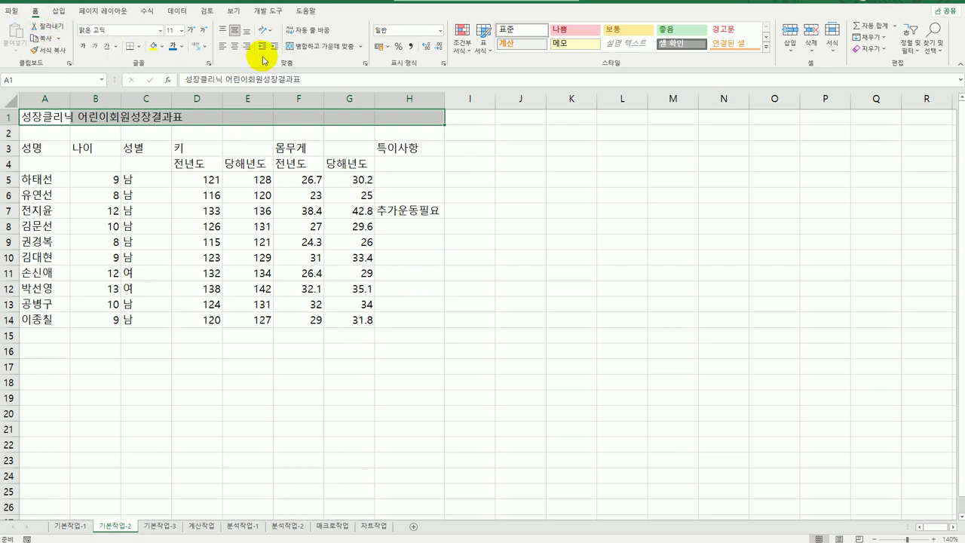
click(309, 48)
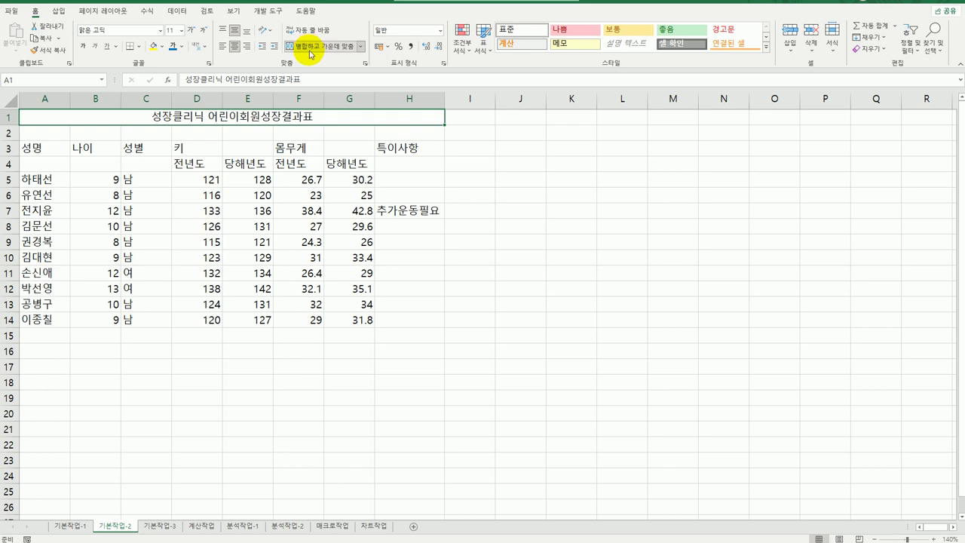
Step: Format the merged title in 돋움체 at size 16 with bold, italic and underline
click(160, 32)
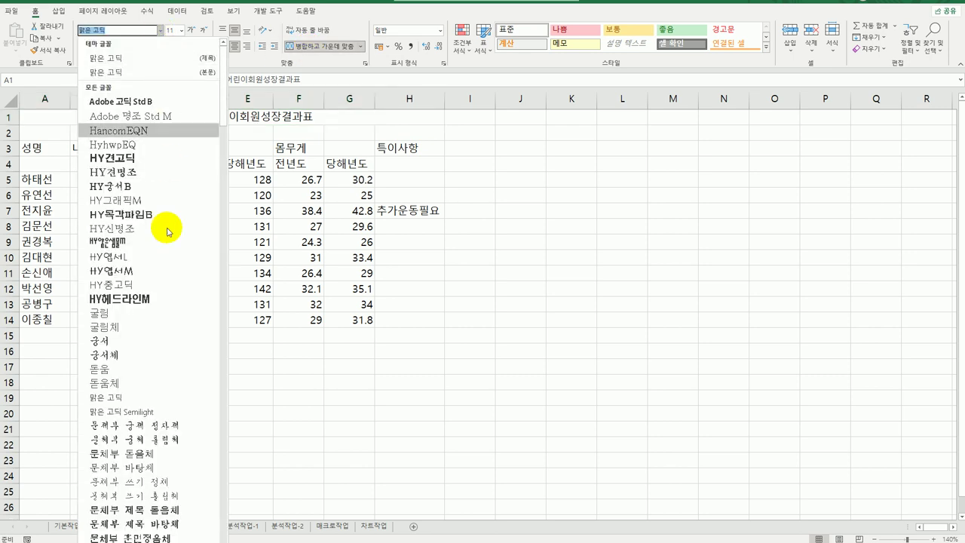
click(148, 382)
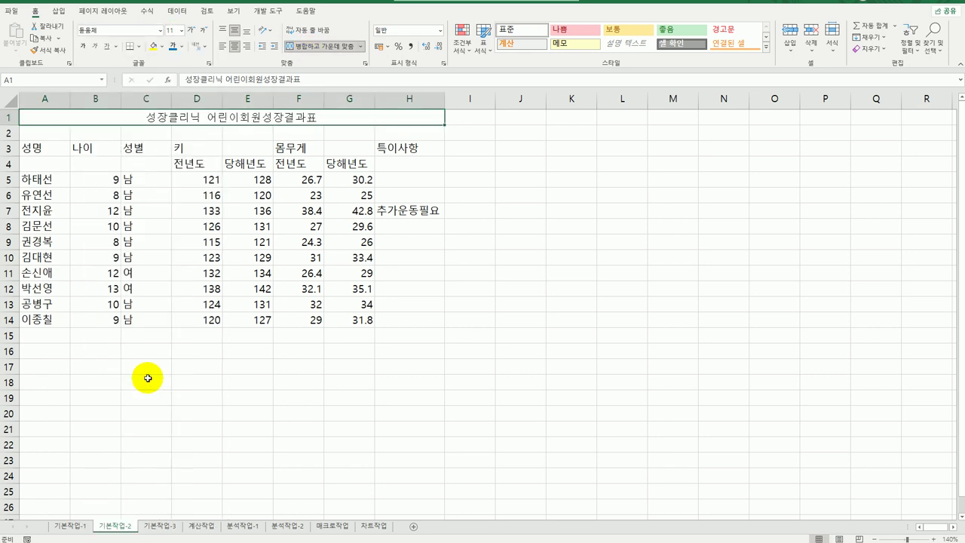
click(181, 31)
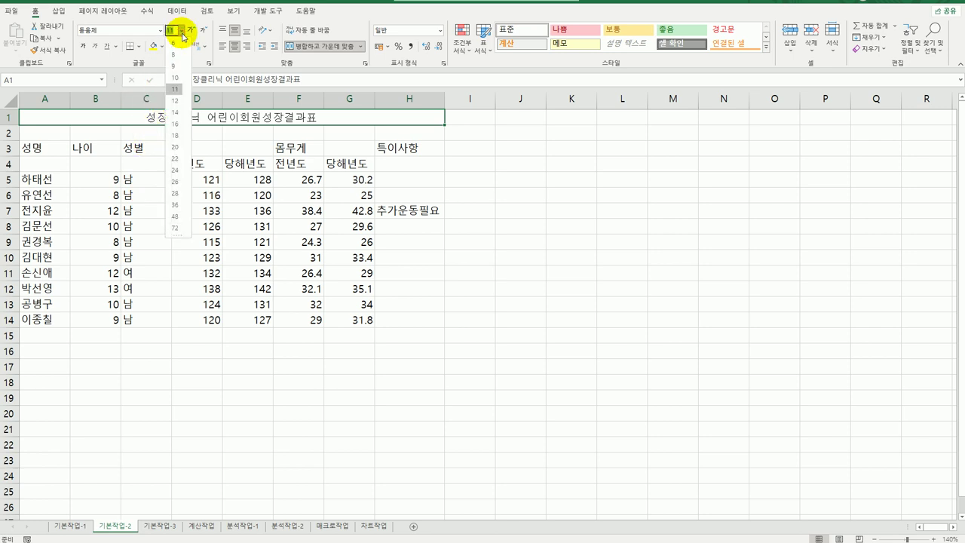
click(178, 123)
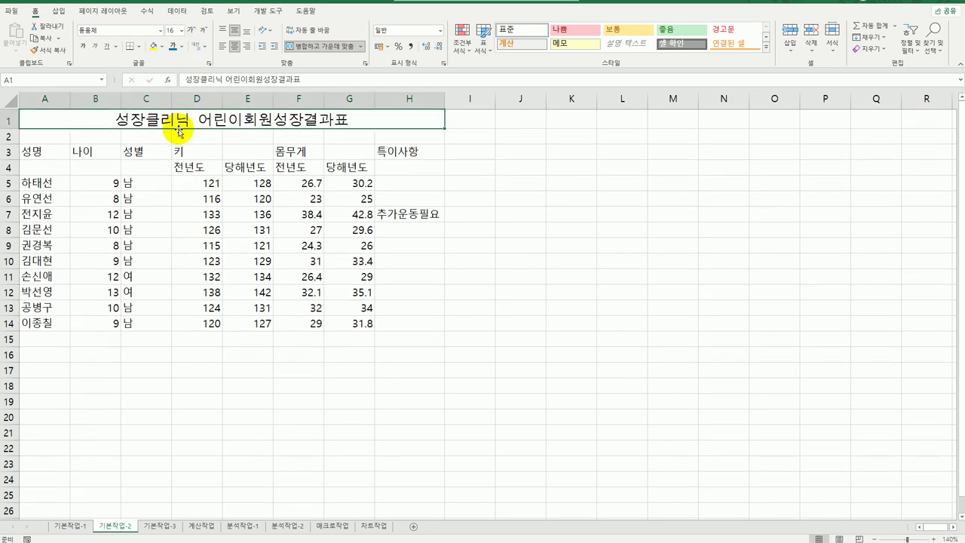
click(81, 48)
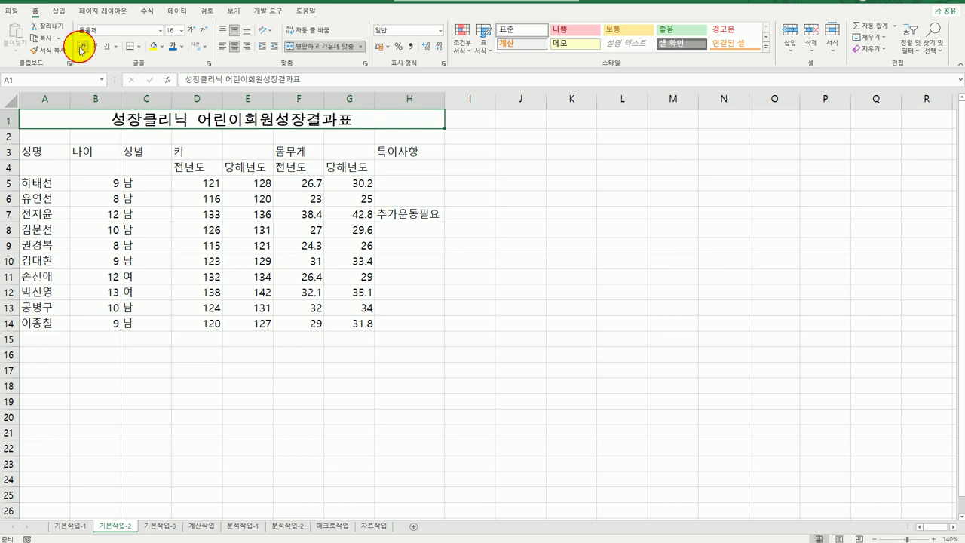
click(94, 48)
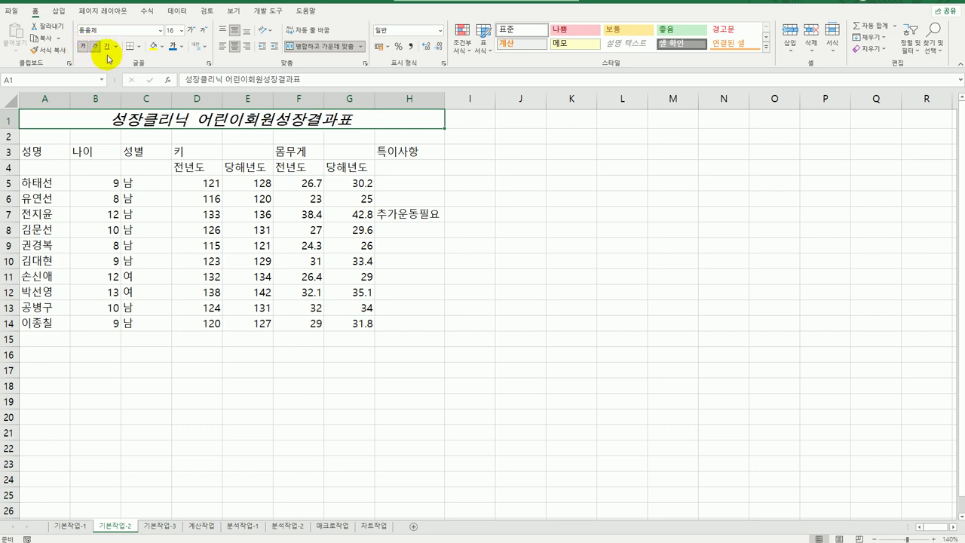
click(107, 48)
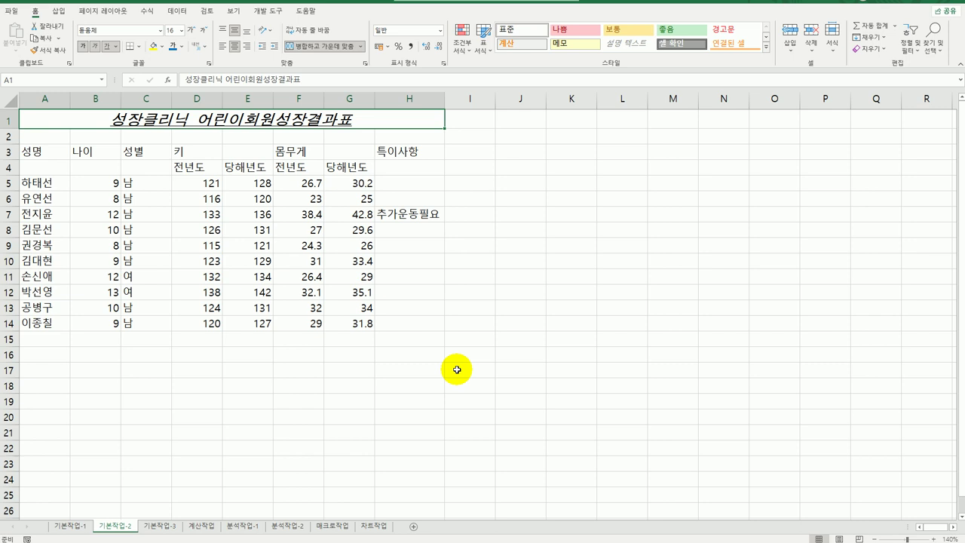
Step: Apply all borders to the table range A3:H14 and center its contents horizontally
click(47, 152)
mouse_move(97, 166)
mouse_down()
mouse_move(420, 334)
mouse_move(415, 323)
mouse_up()
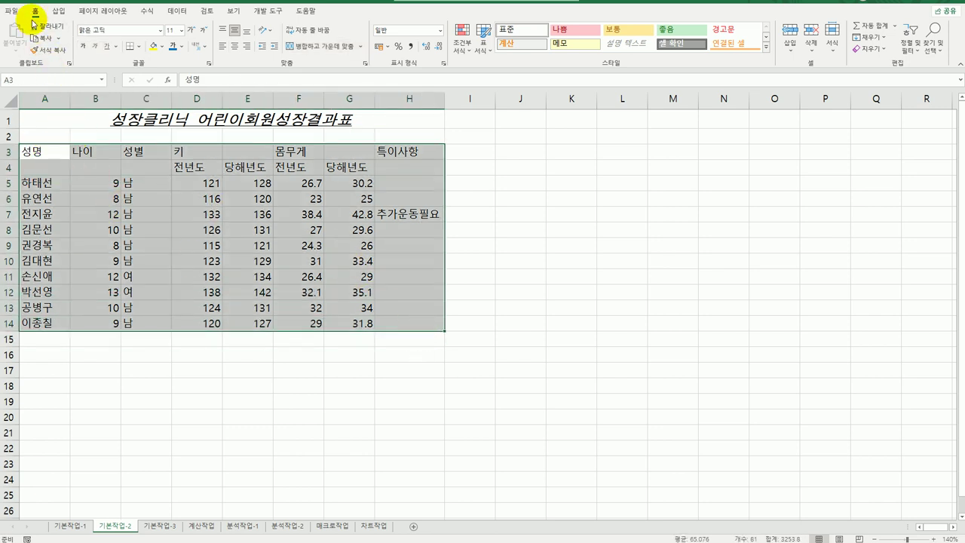
click(138, 46)
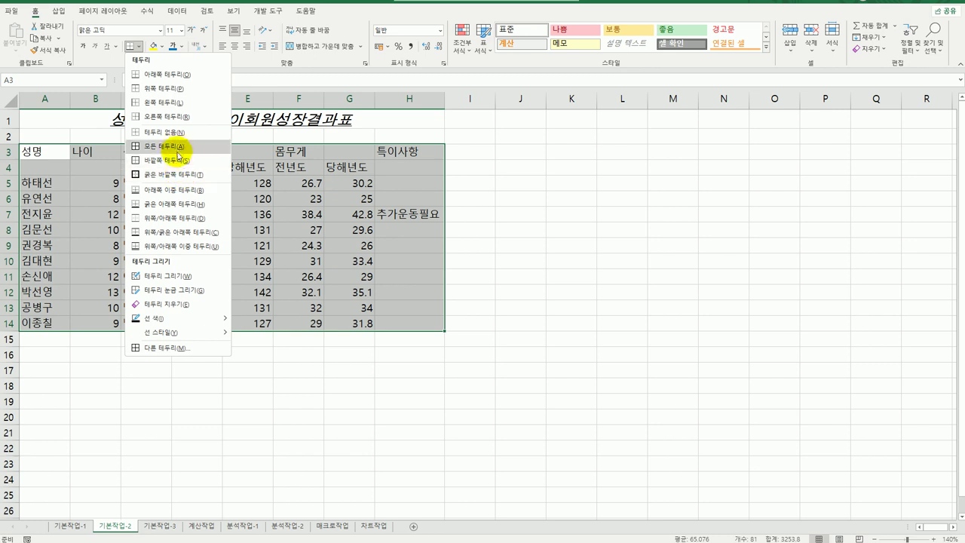
click(182, 153)
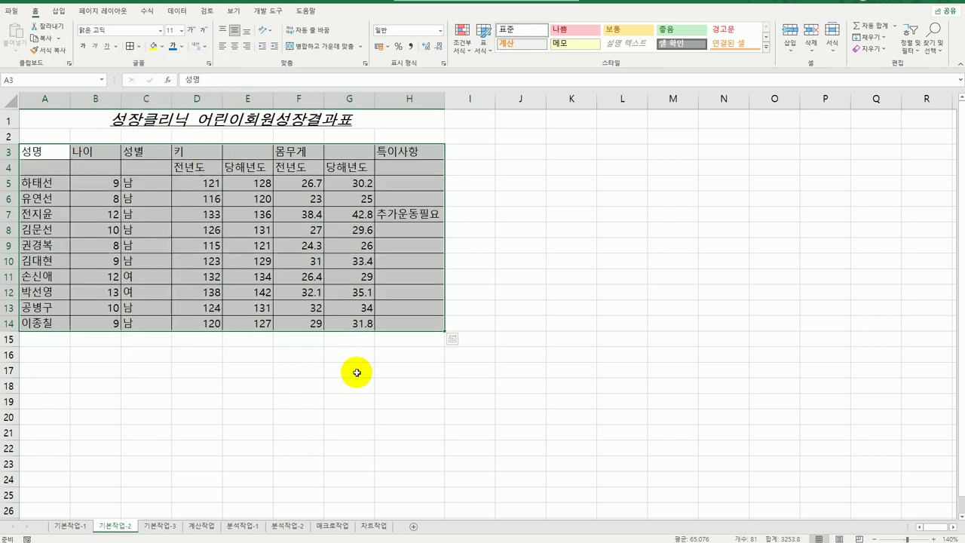
click(235, 47)
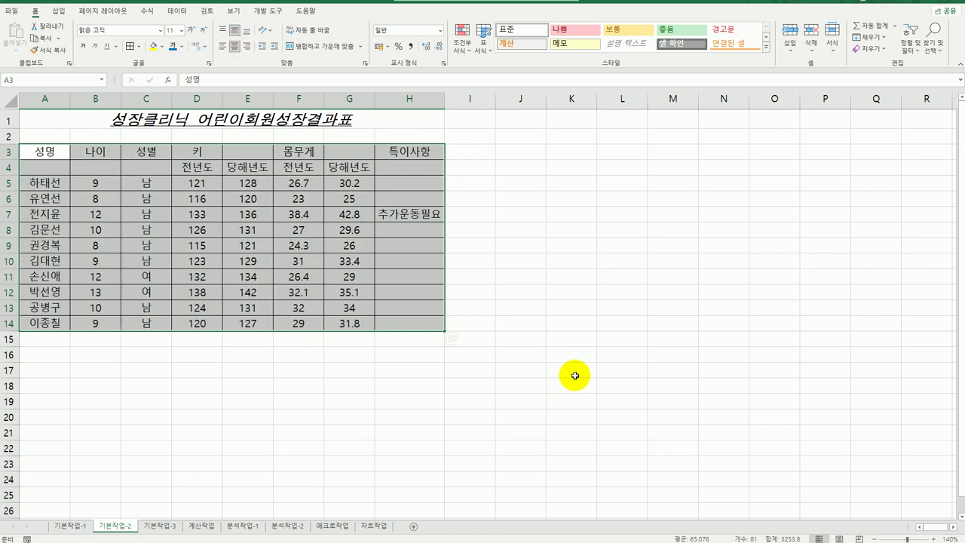
Step: Merge and center the header ranges A3:A4, B3:B4, C3:C4, D3:E3, F3:G3 and H3:H4 separately
drag(47, 155, 45, 172)
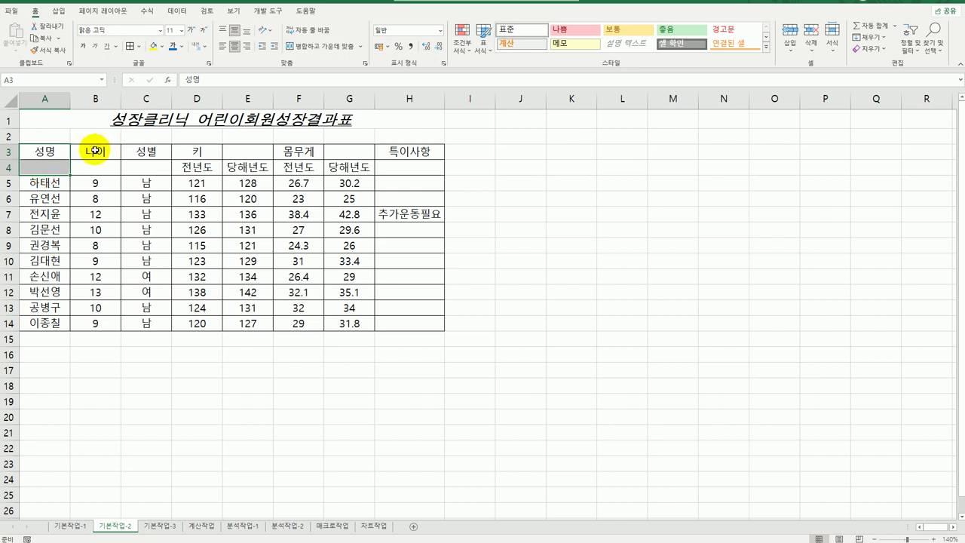
ctrl+drag(91, 151, 140, 165)
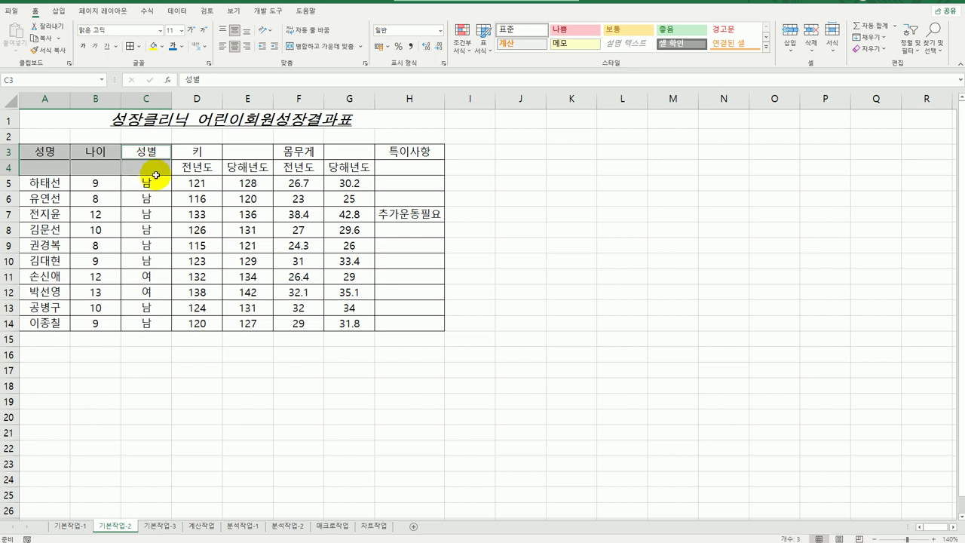
ctrl+click(192, 152)
ctrl+drag(193, 152, 254, 157)
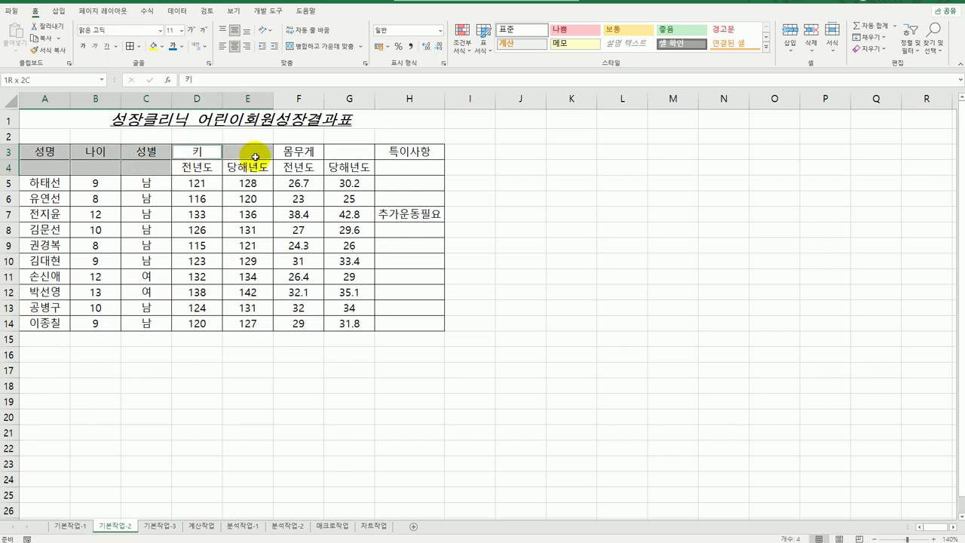
ctrl+click(309, 152)
ctrl+drag(309, 152, 390, 167)
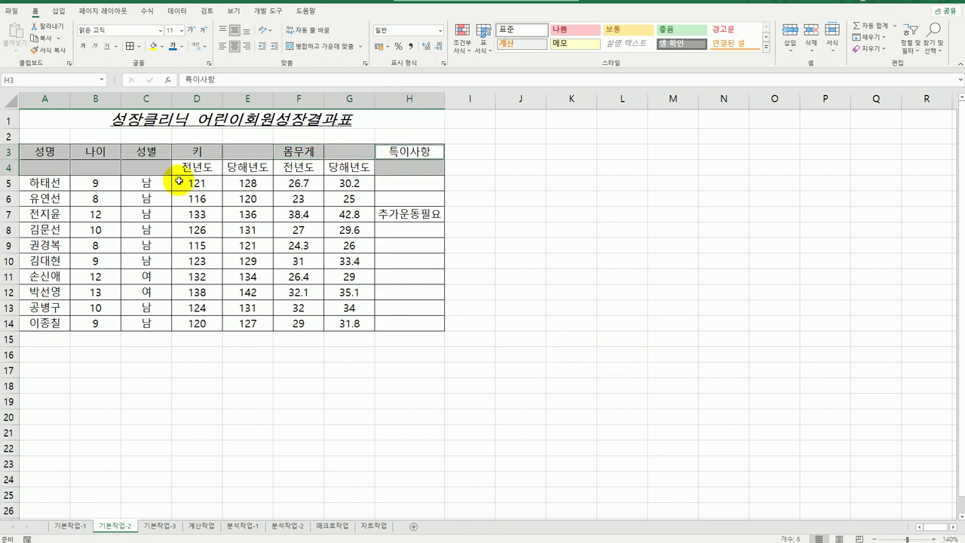
click(296, 46)
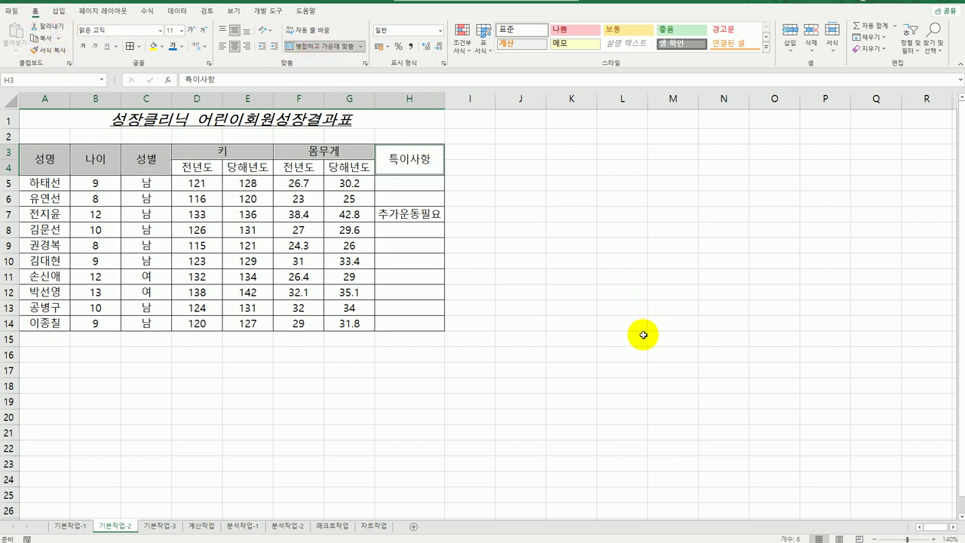
click(641, 335)
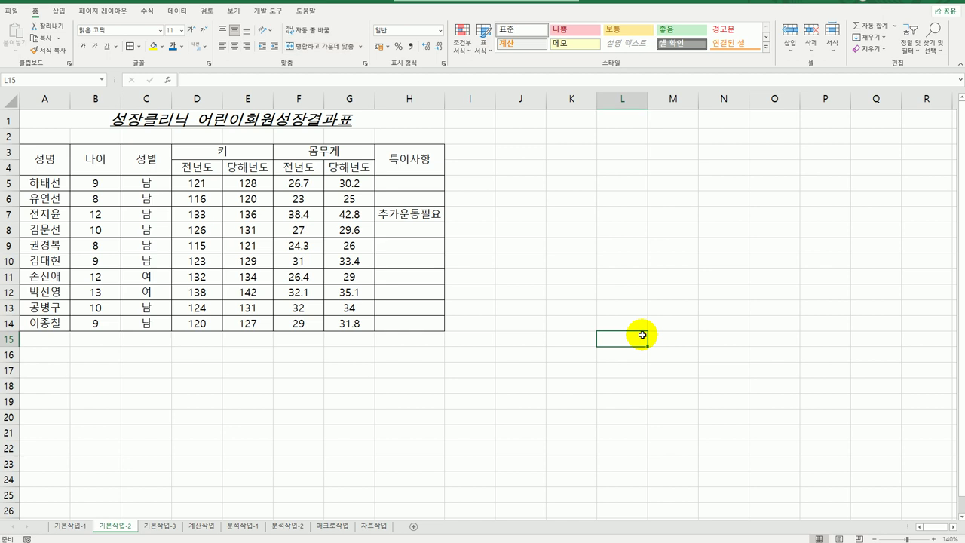
Step: Format the weight values in F5:G14 as numbers with the thousands separator and one decimal place
drag(294, 183, 344, 322)
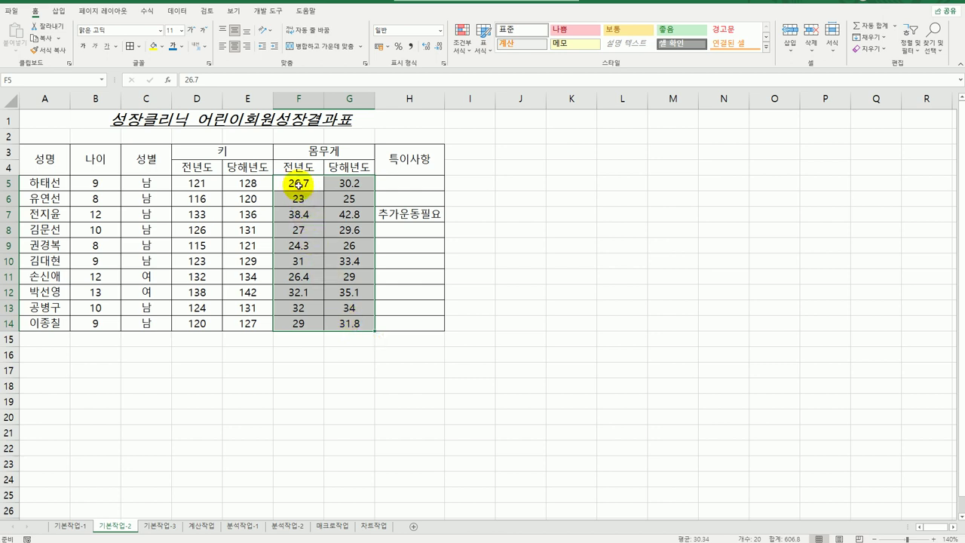
right_click(300, 184)
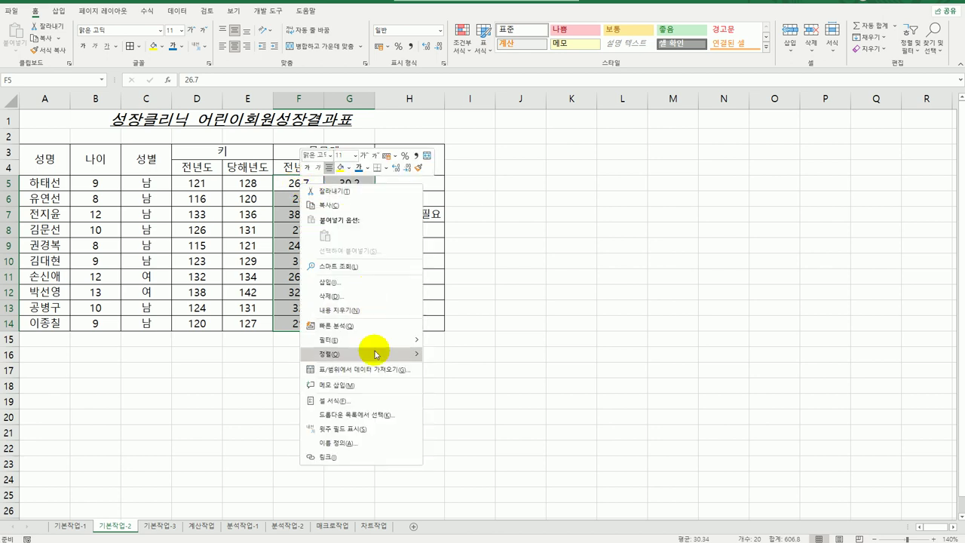
click(369, 405)
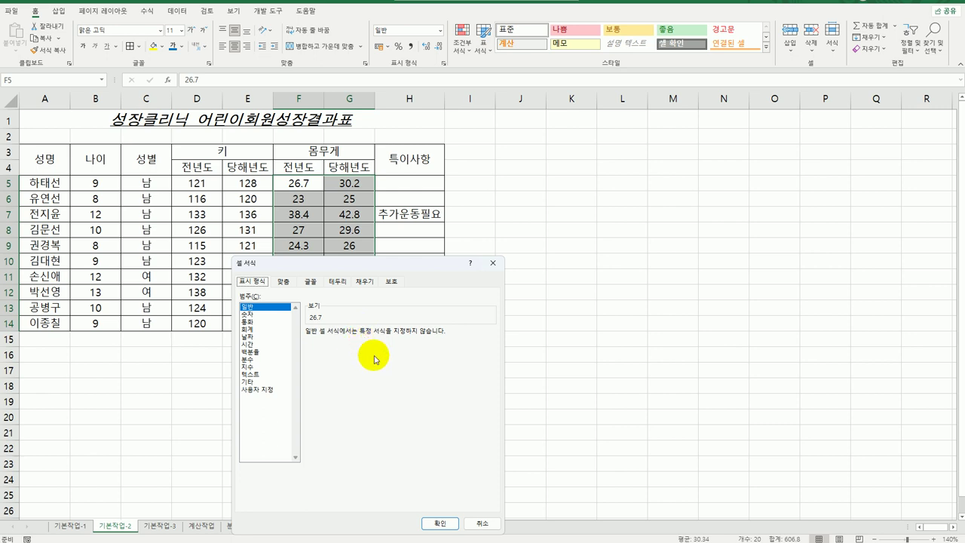
click(248, 313)
click(343, 349)
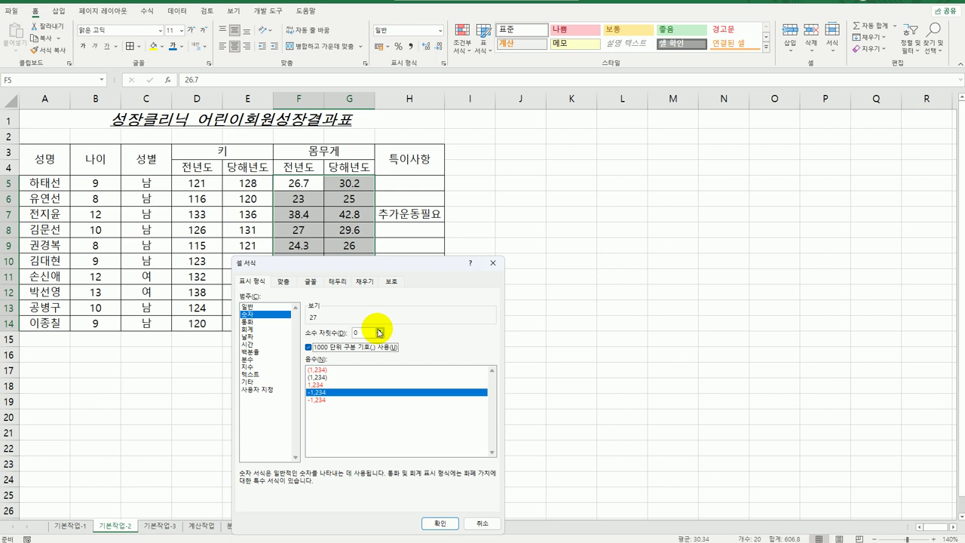
click(380, 329)
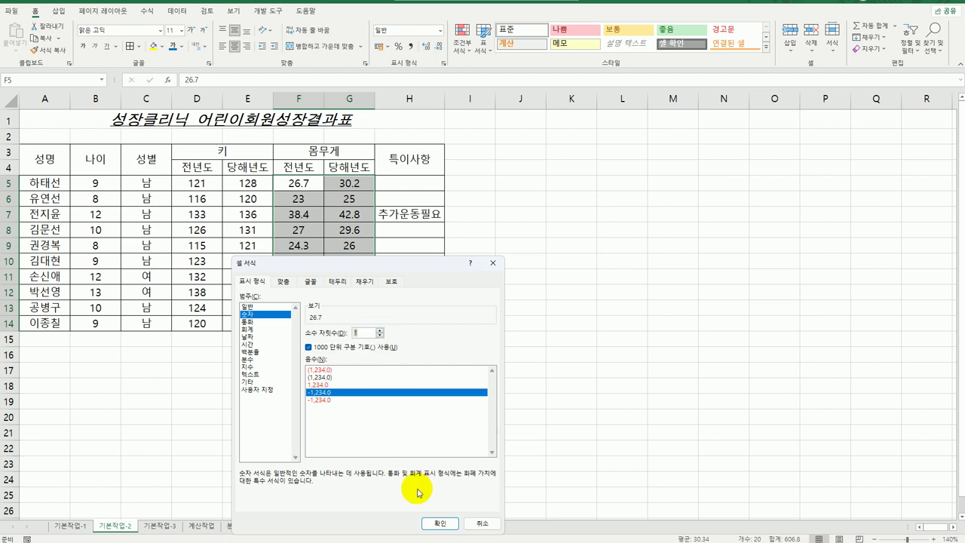
click(437, 523)
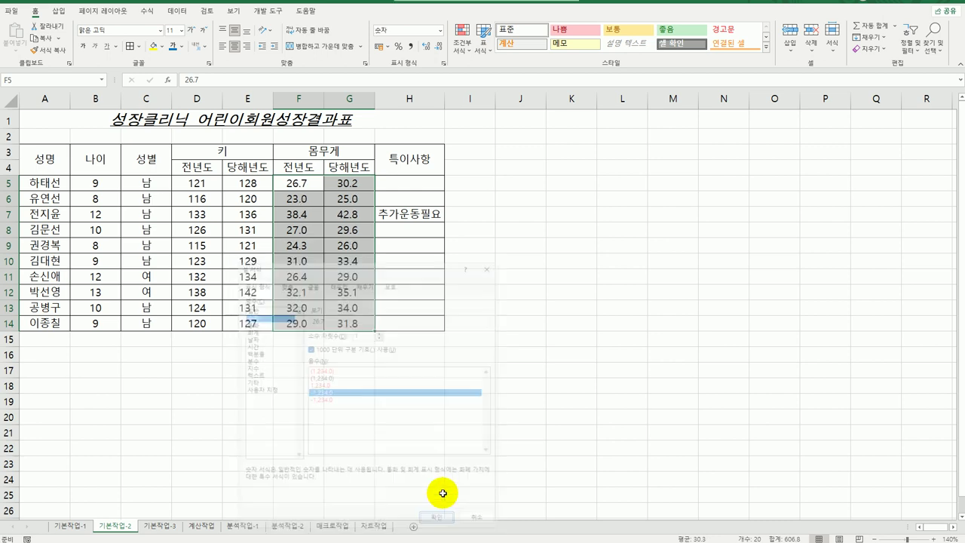
click(526, 443)
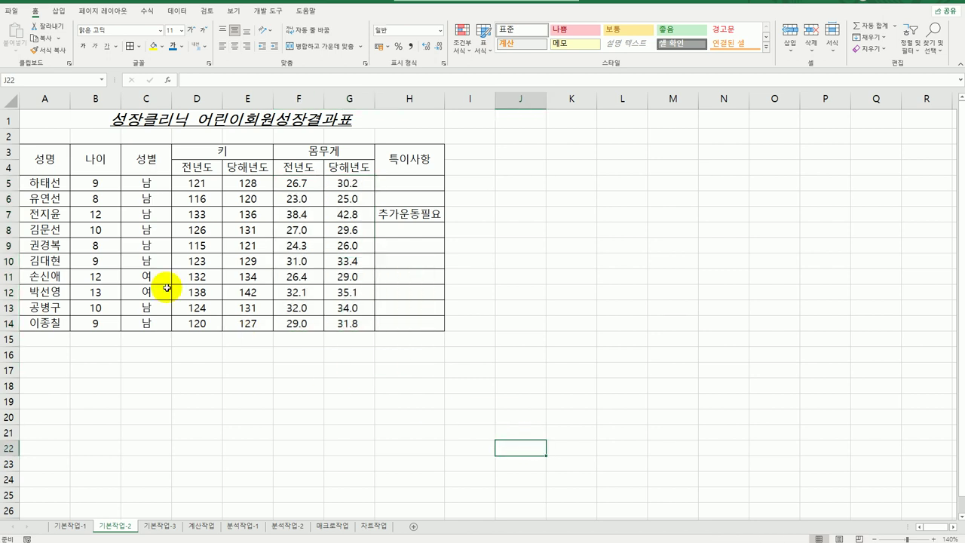
Step: Define the name 어린이회원명단 for the range A5:A14
drag(54, 183, 51, 324)
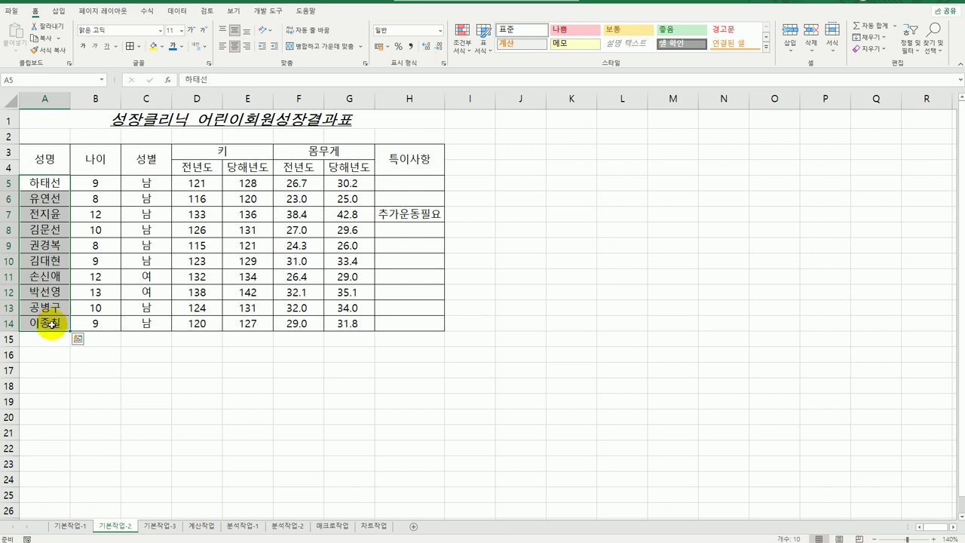
click(32, 83)
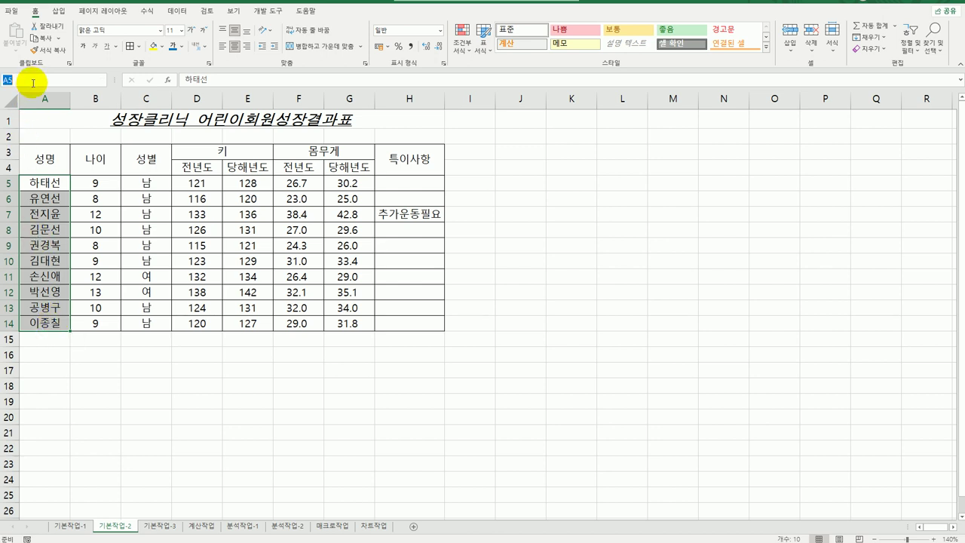
text(어린이회원명단)
key(Return)
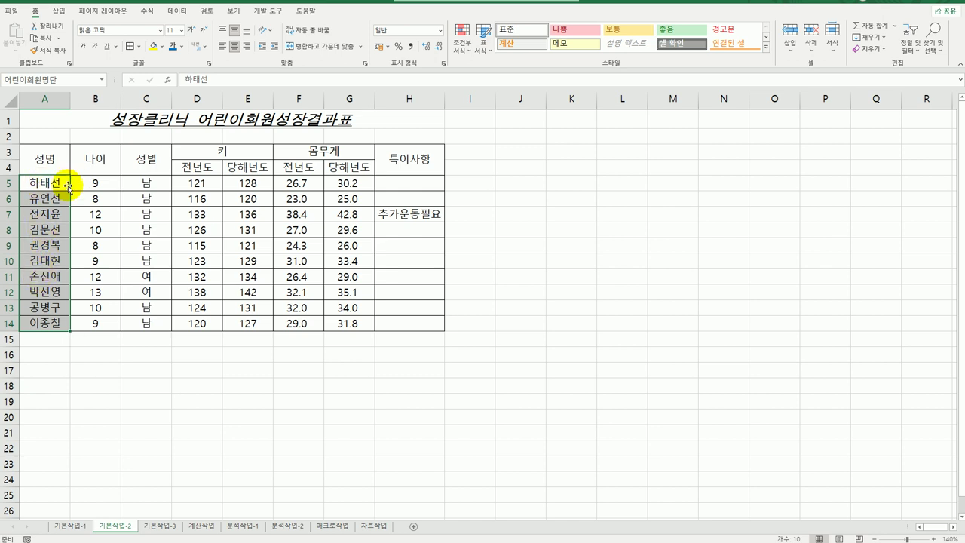
Step: Review the defined name for A5:A14 and its reference in the Name Manager, and close it
drag(65, 181, 47, 324)
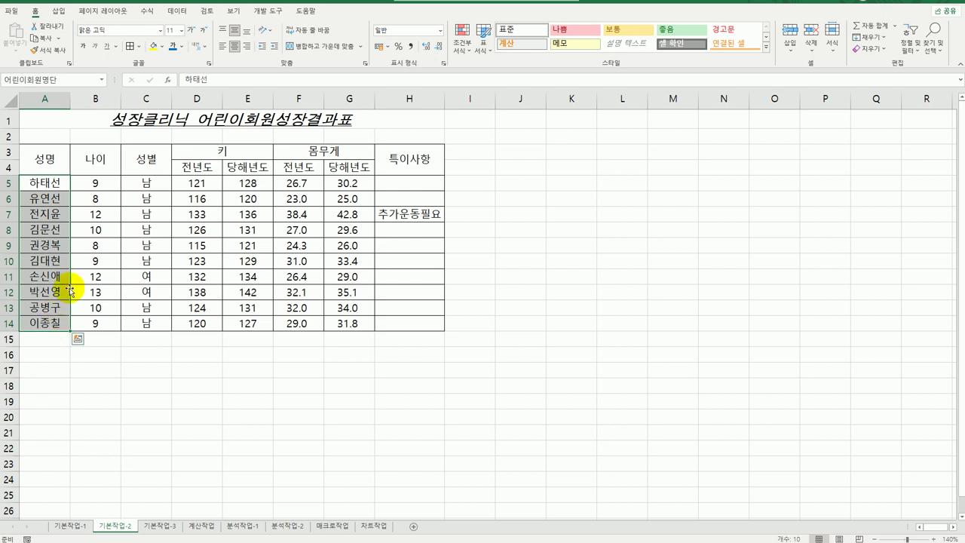
click(146, 12)
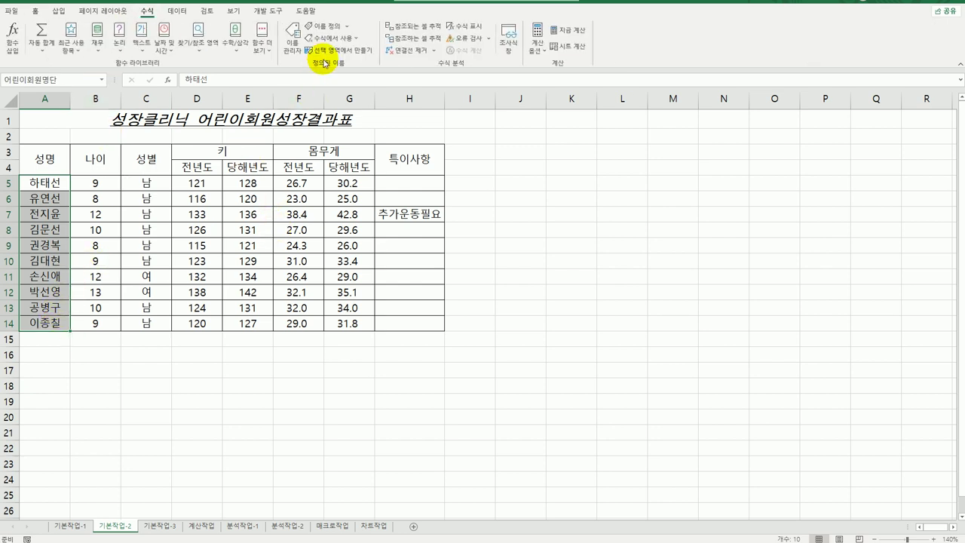
click(296, 48)
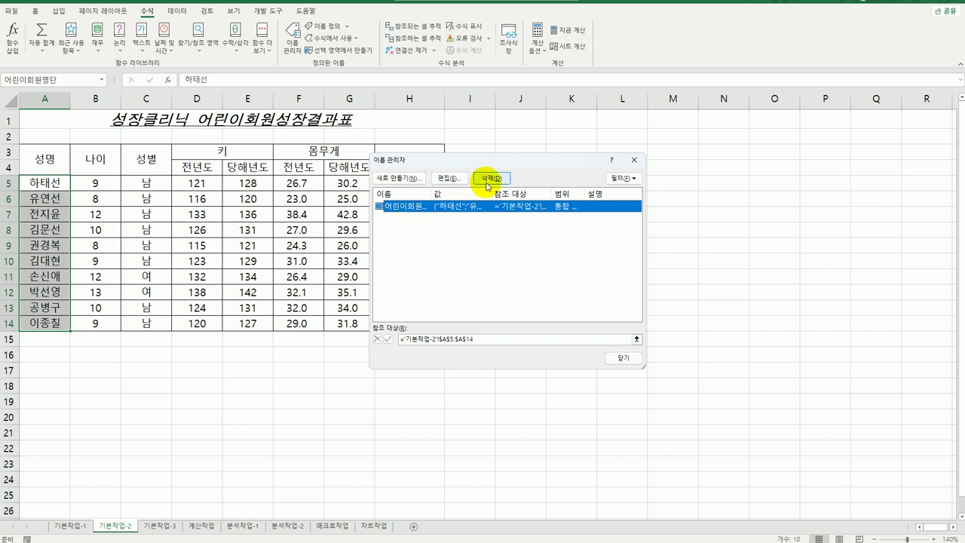
click(633, 163)
click(651, 291)
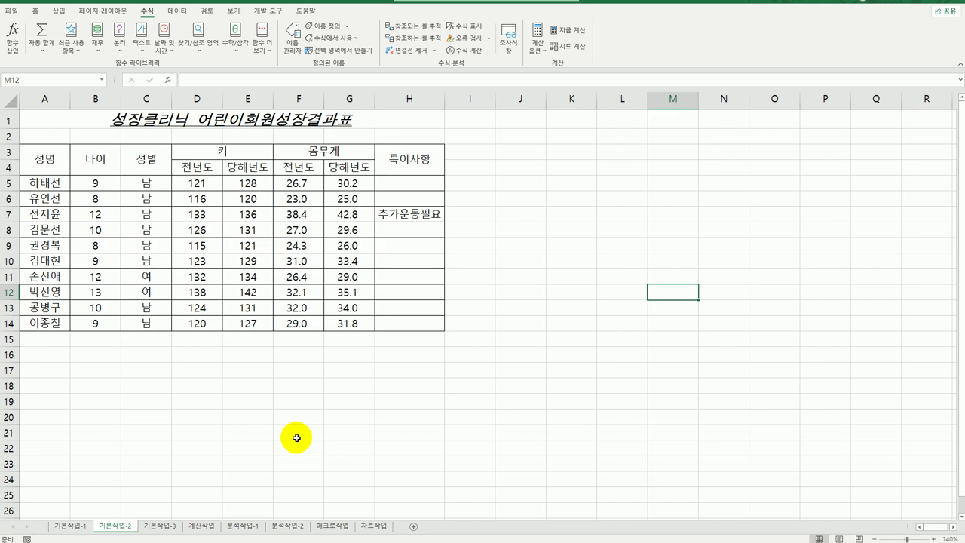
Step: On the 기본작업-3 sheet, start a new formula-based conditional formatting rule for the data range A5:I13
click(180, 526)
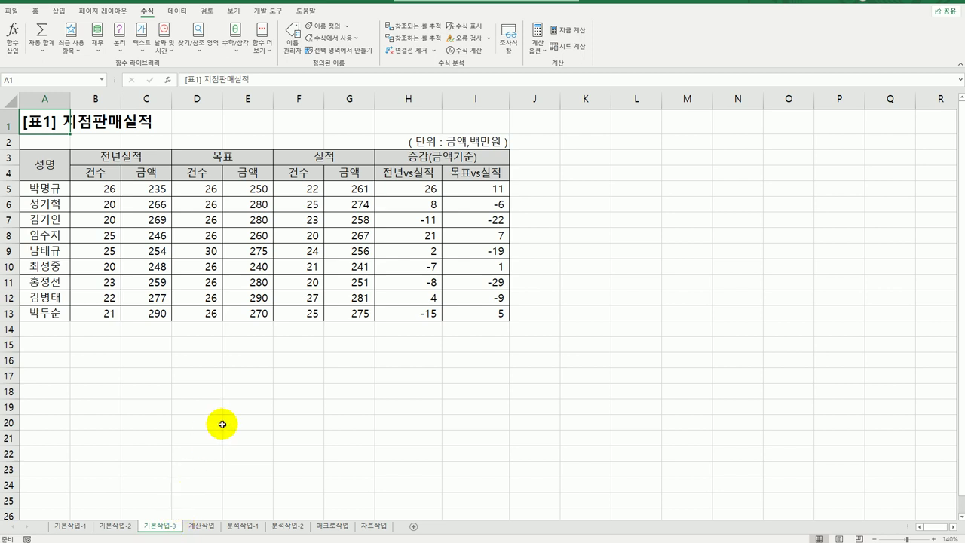
drag(52, 171, 488, 172)
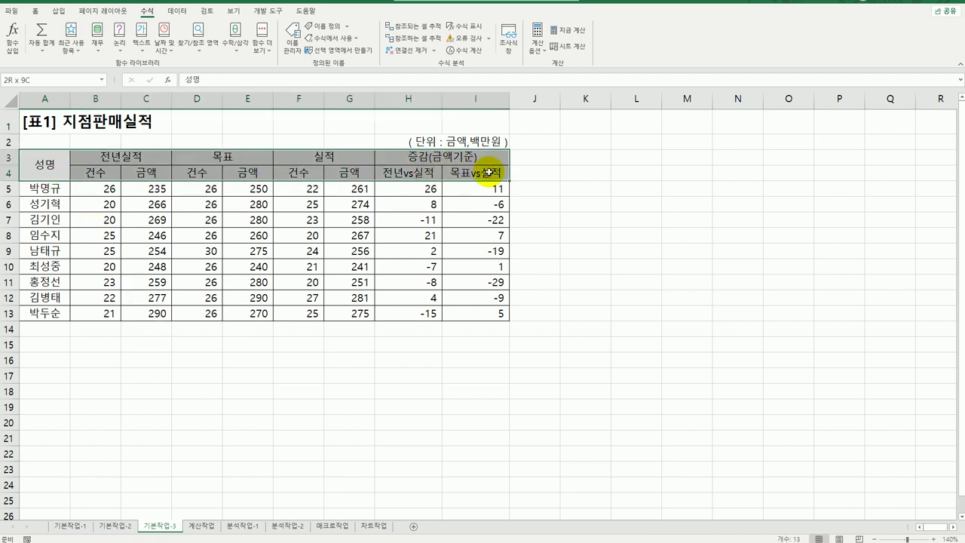
click(48, 186)
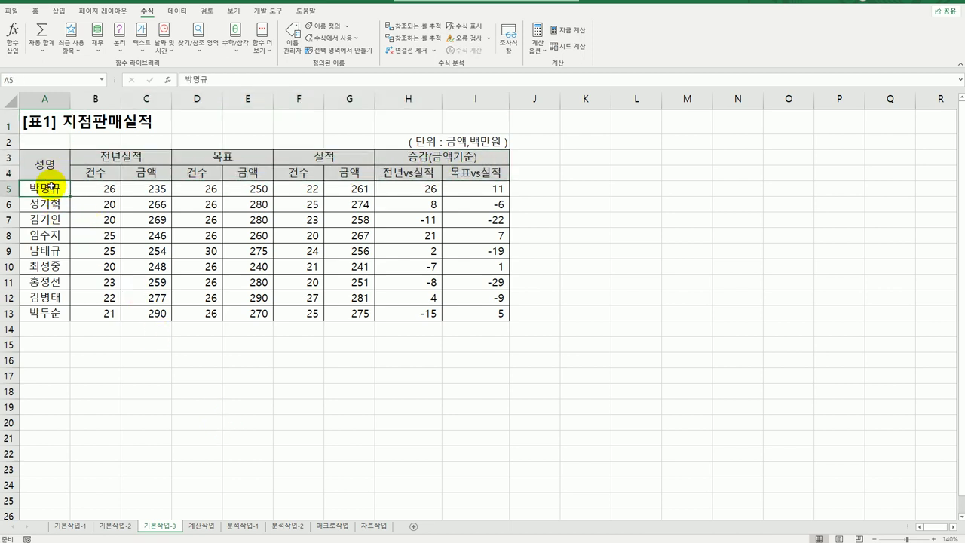
drag(49, 184, 454, 317)
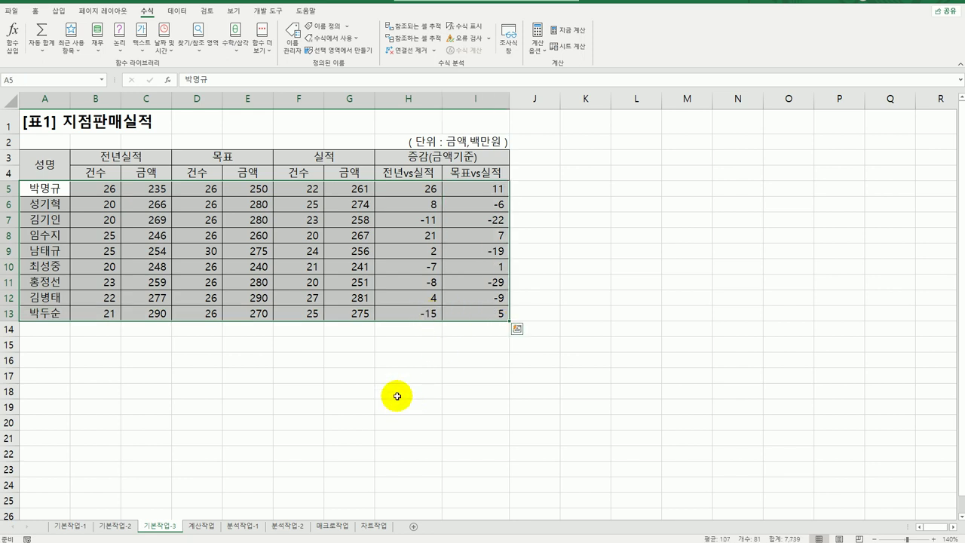
click(35, 12)
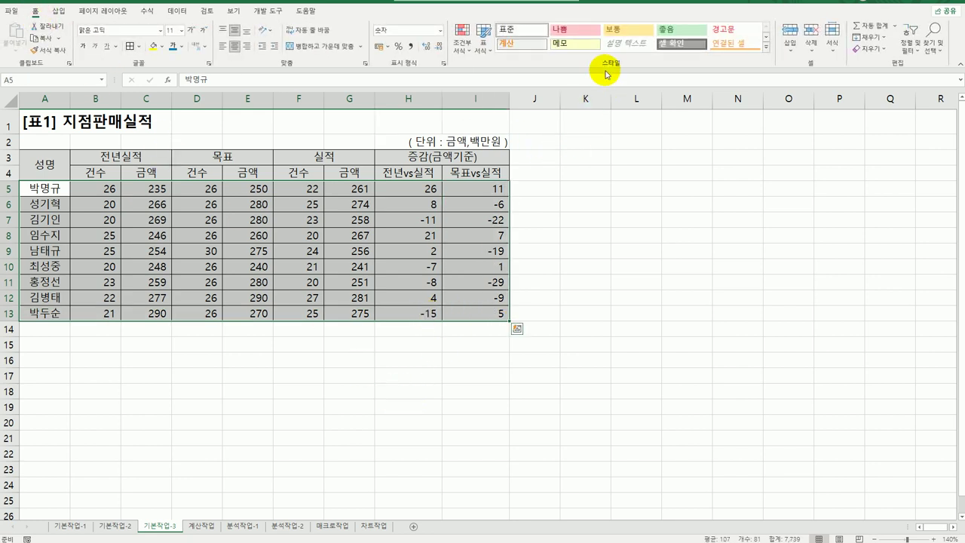
click(460, 47)
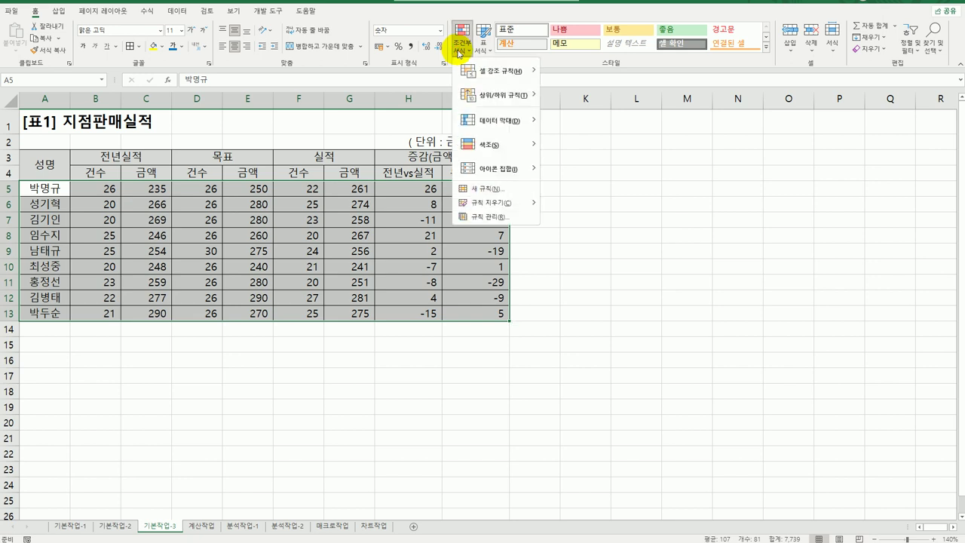
click(486, 187)
drag(536, 181, 721, 156)
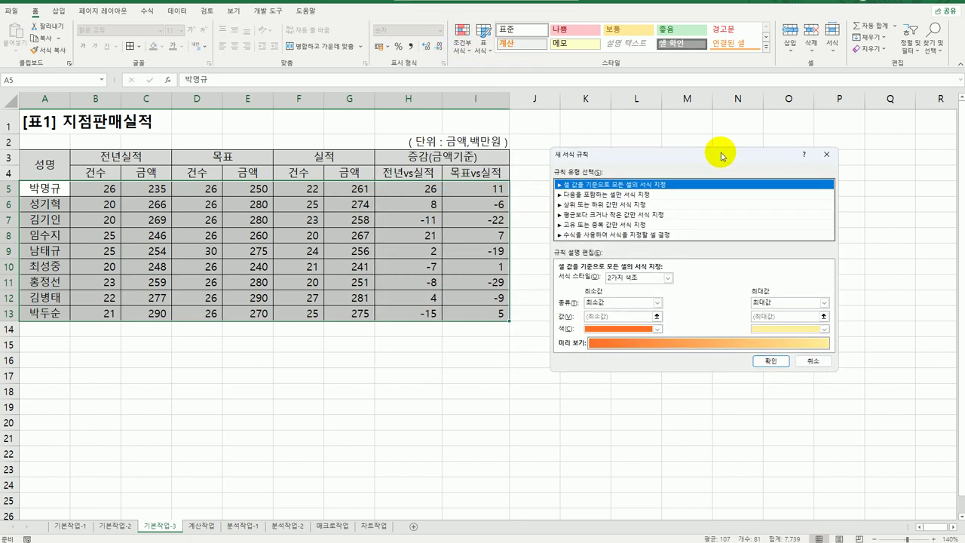
click(654, 235)
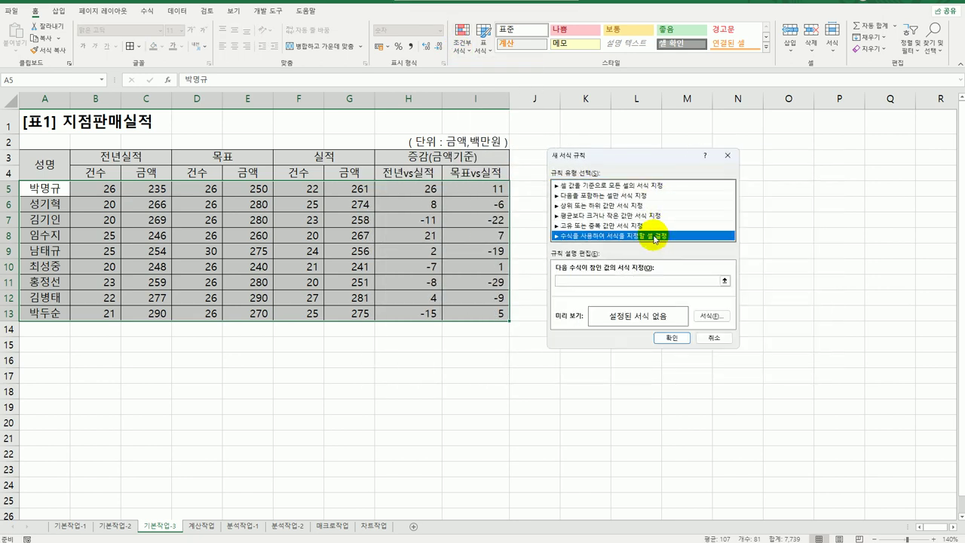
Step: Enter =and($H5>0,$I5>0) as the rule's condition, with only the columns of both references fixed
click(601, 280)
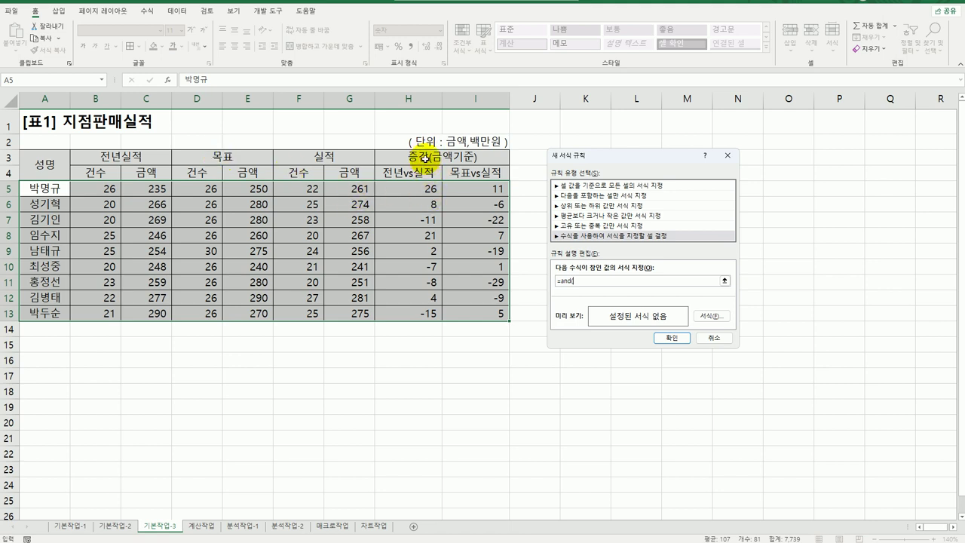
click(415, 191)
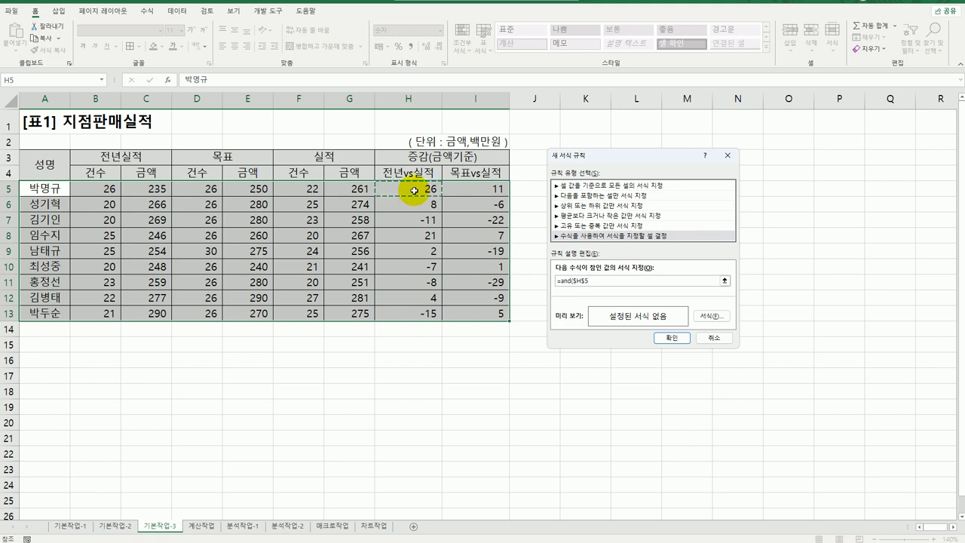
key(F4)
key(F4)
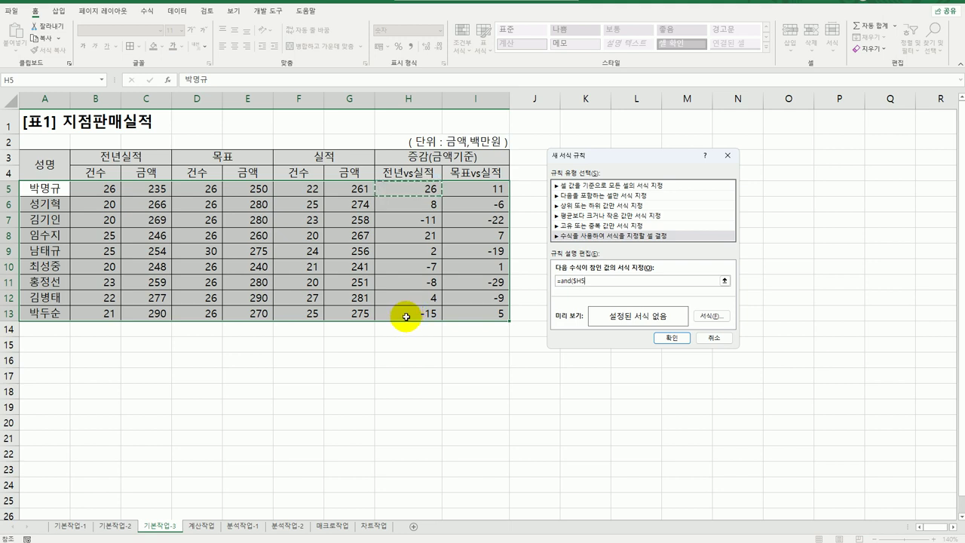
text(>0,)
click(468, 192)
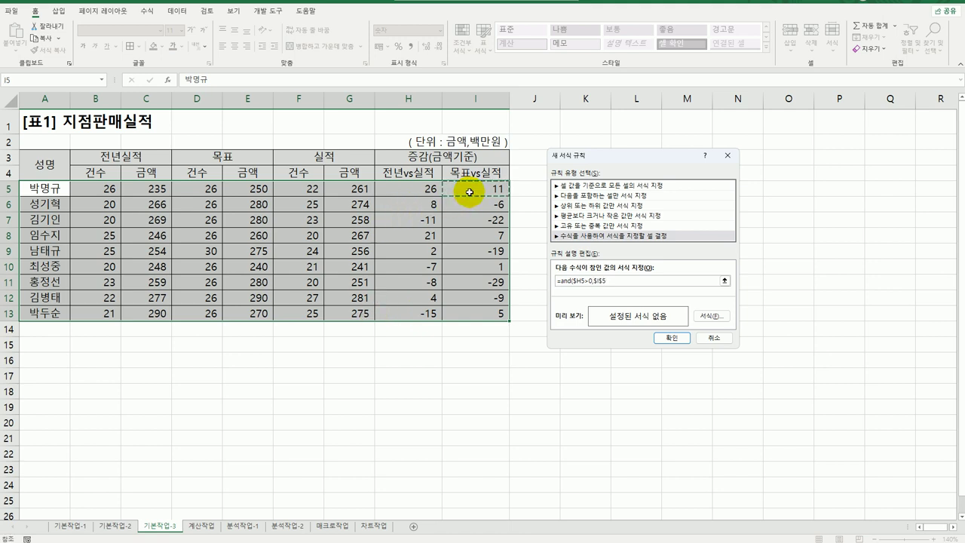
key(F4)
key(F4)
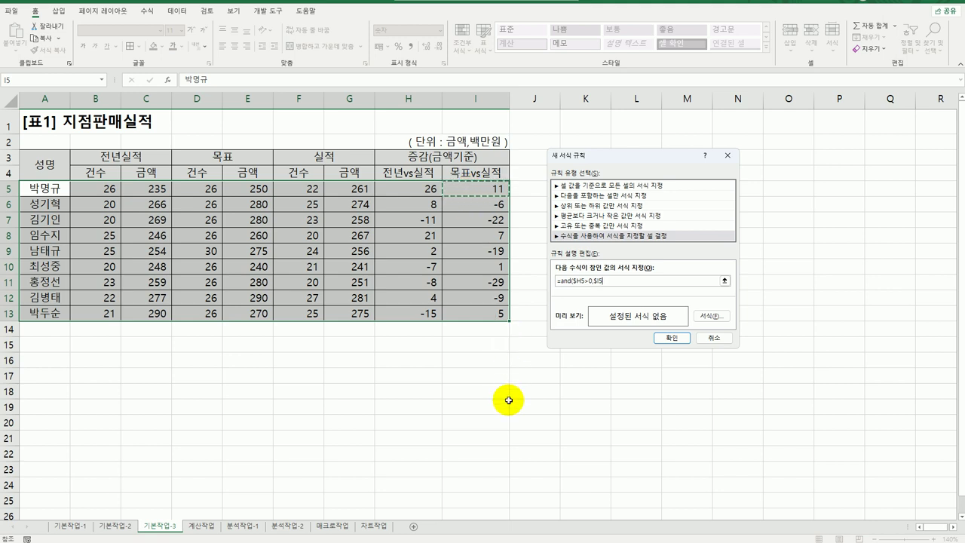
text(>0)
Step: Give the rule a bold font in standard blue, apply it, and check the 증감 values in rows 5 and 8
click(711, 316)
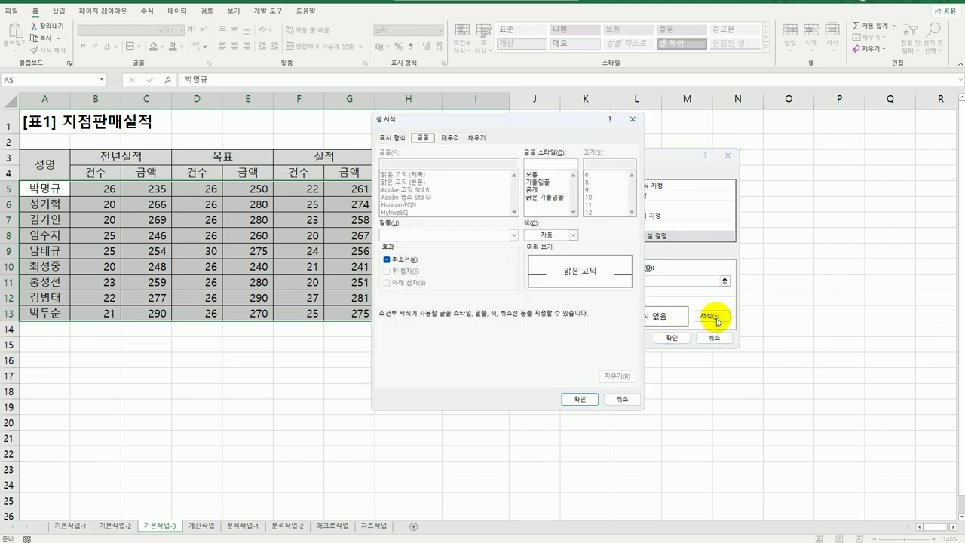
click(572, 235)
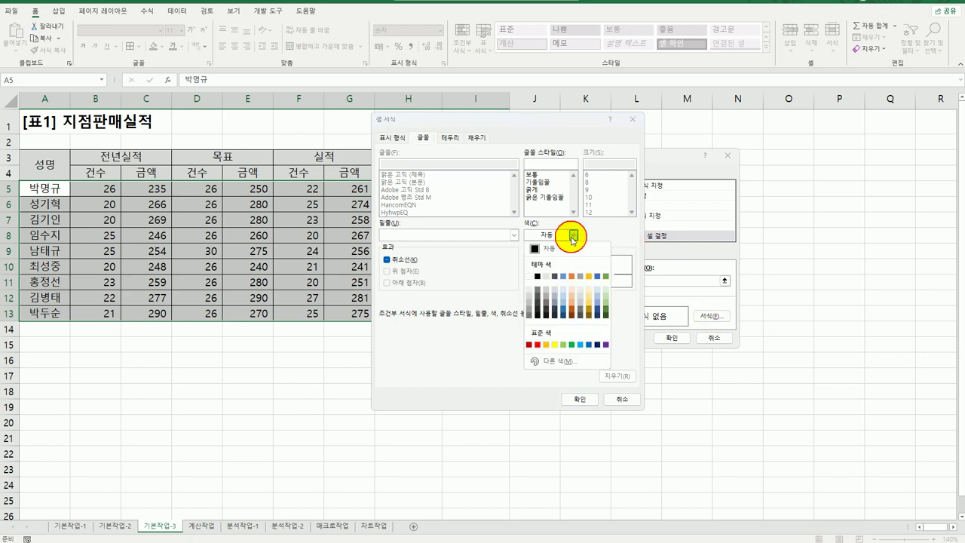
click(588, 344)
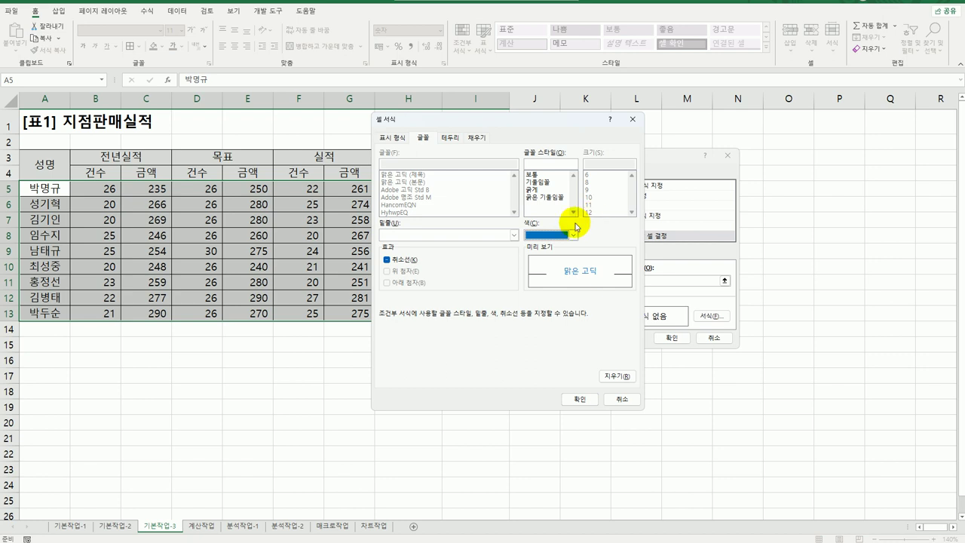
click(534, 190)
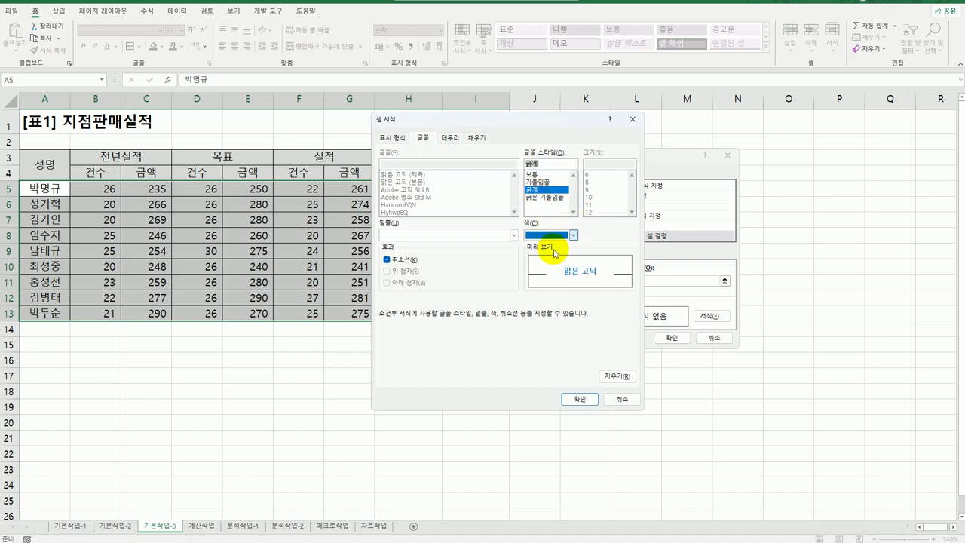
click(582, 399)
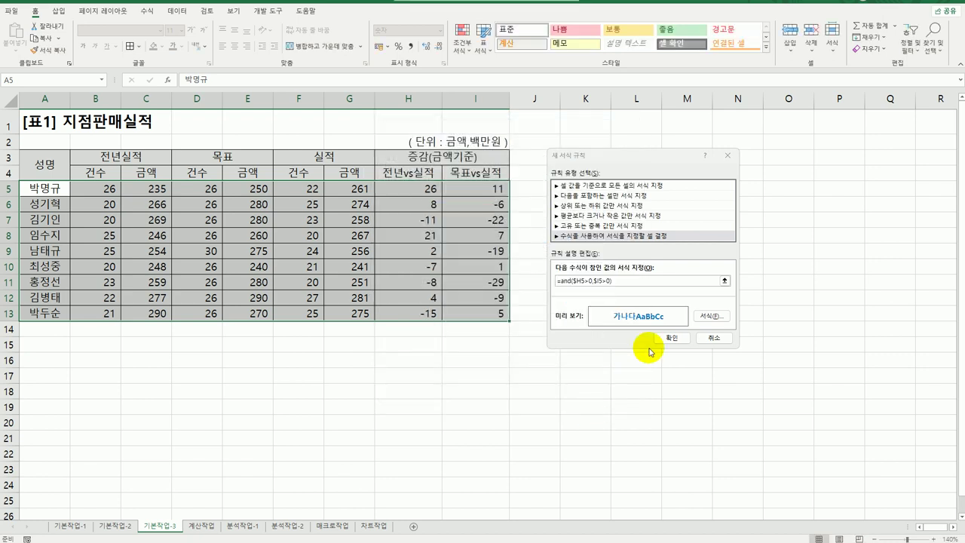
click(670, 338)
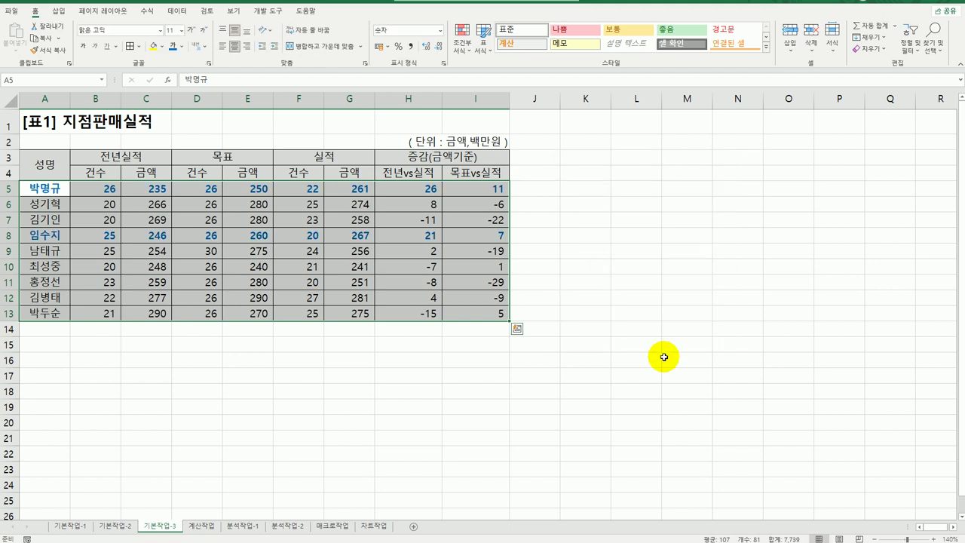
click(664, 357)
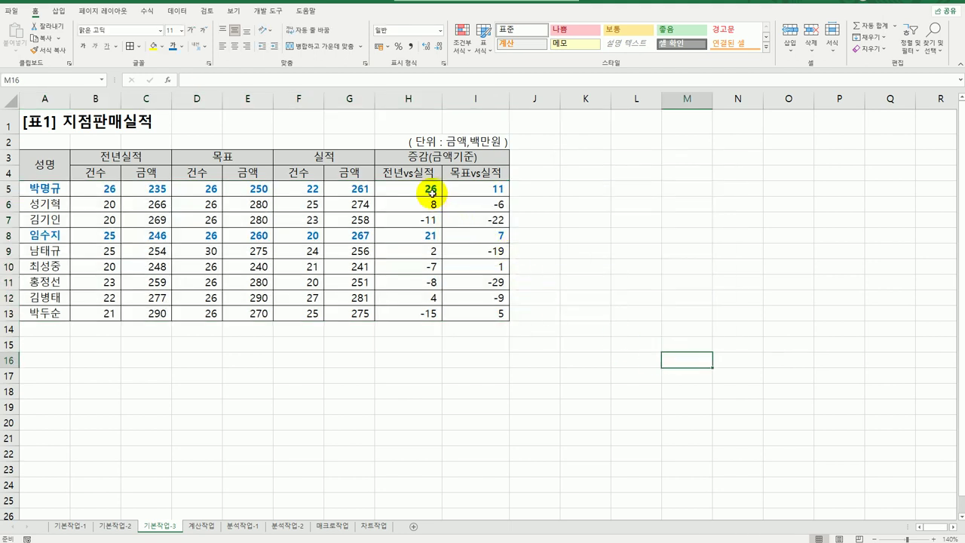
drag(437, 189, 485, 192)
drag(444, 234, 490, 237)
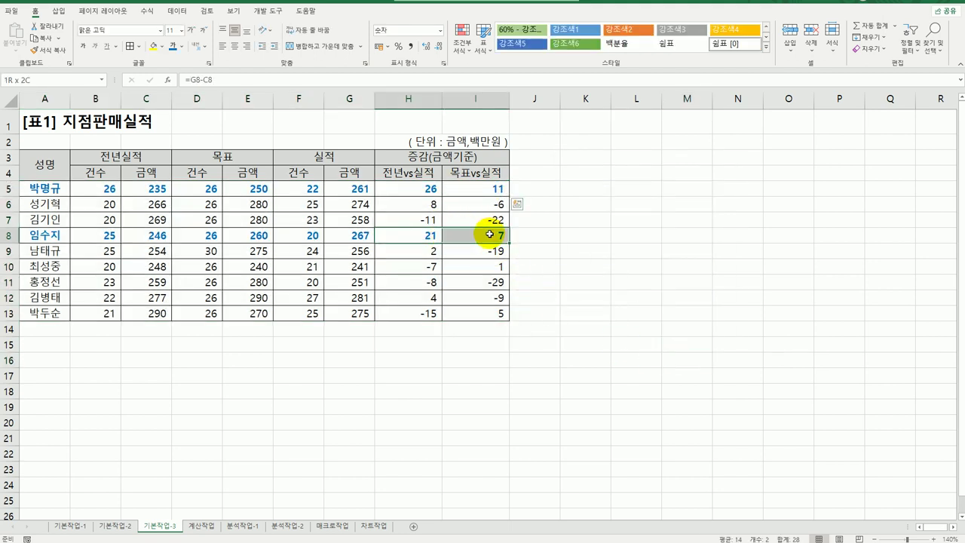
click(521, 378)
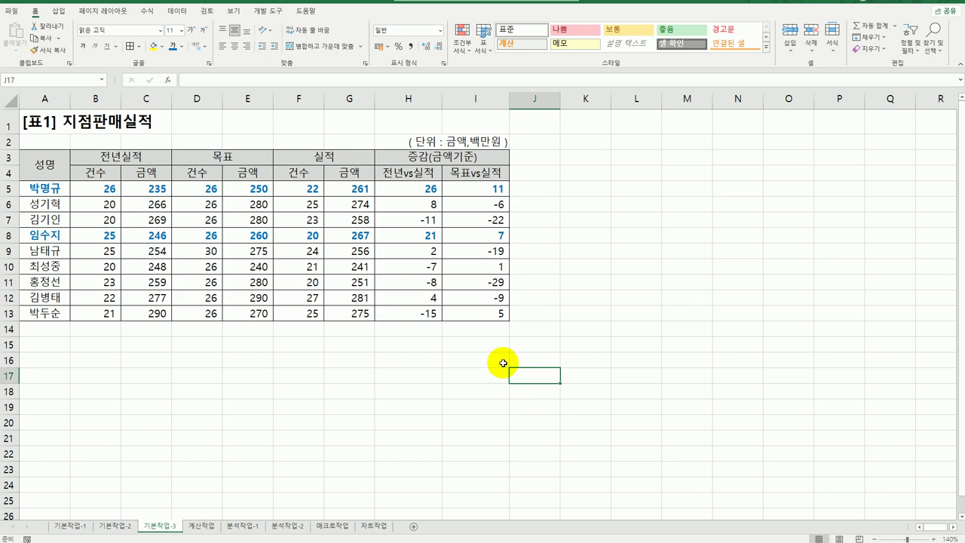
Step: On the 계산작업 sheet, examine 표1's 급여총액 and 세금공제액 columns and the 부터, 세율 and 누진공제 columns of the 세금조건표
click(202, 525)
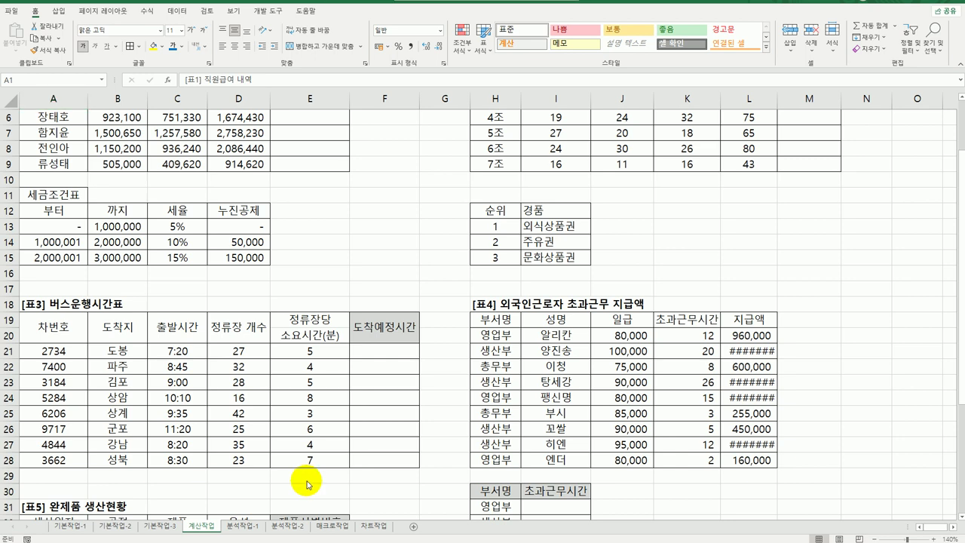
scroll(254, 410, up, 2)
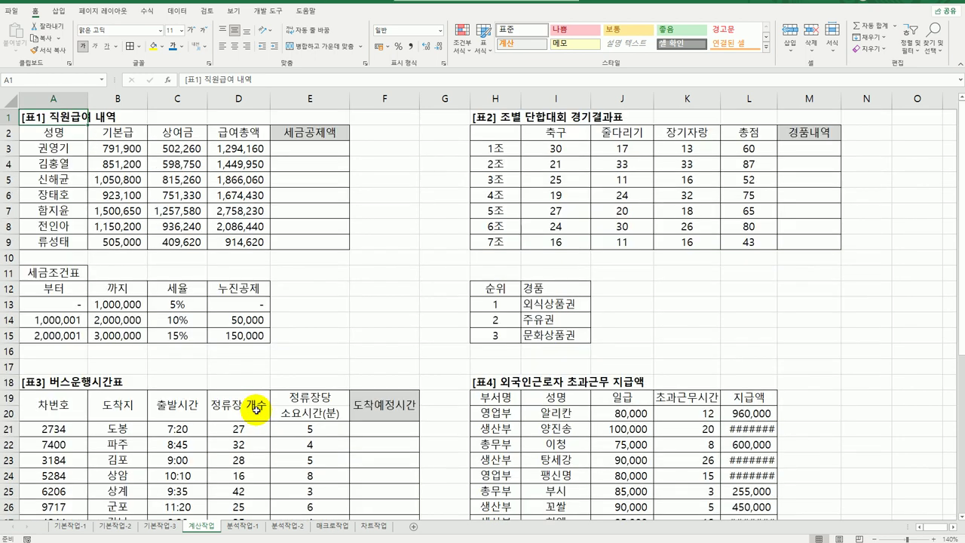
click(298, 150)
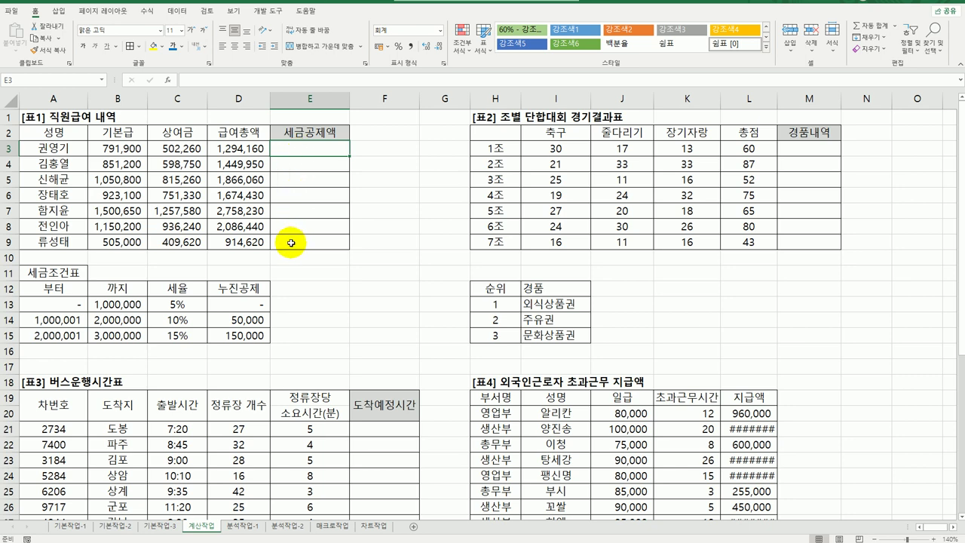
click(232, 148)
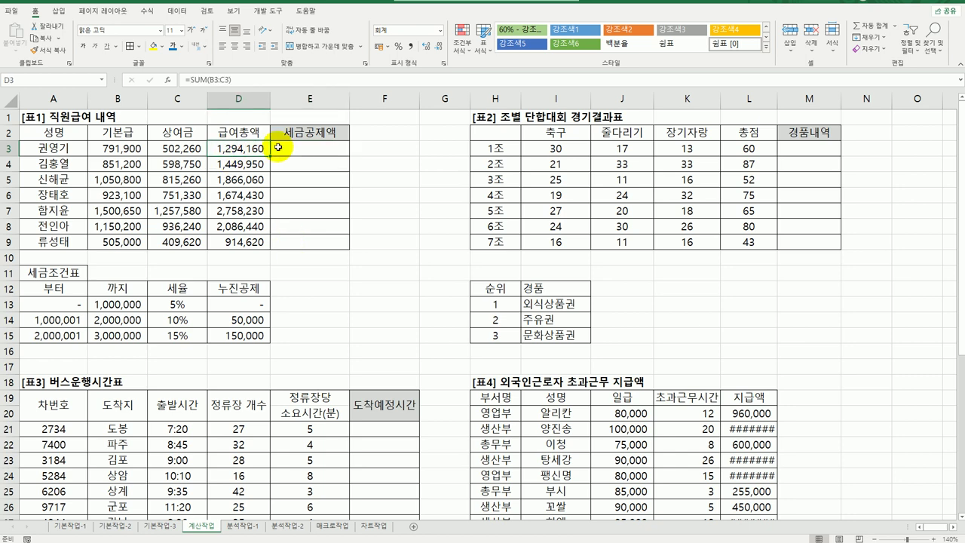
click(294, 148)
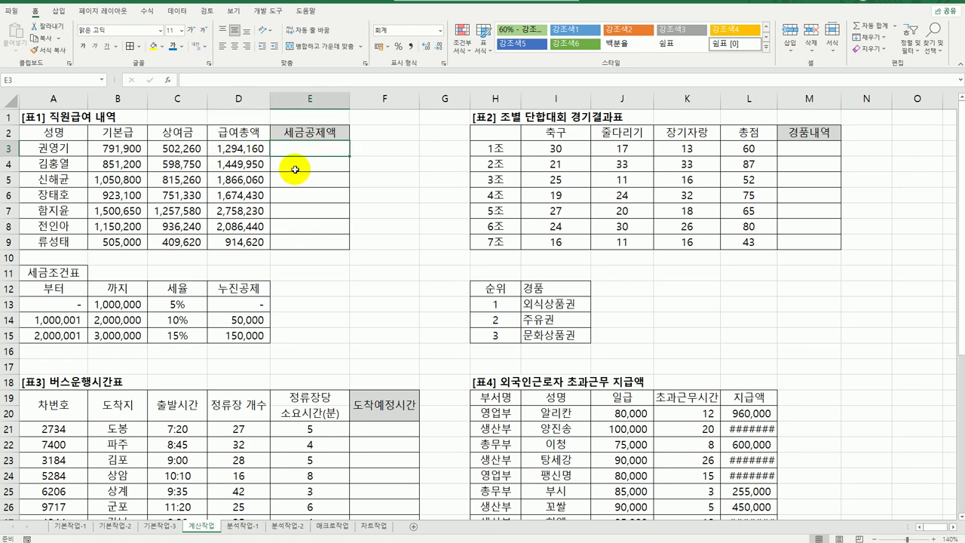
click(186, 305)
click(323, 146)
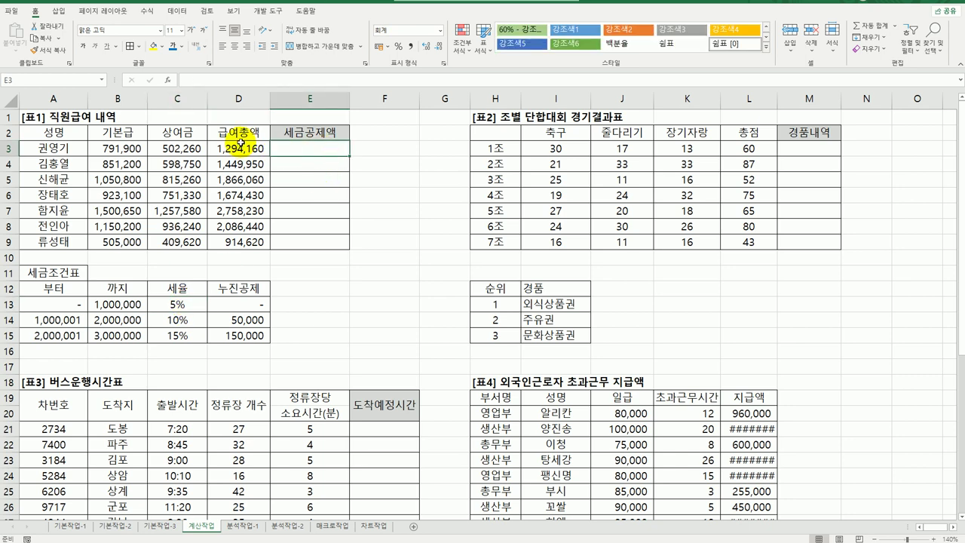
drag(178, 301, 175, 337)
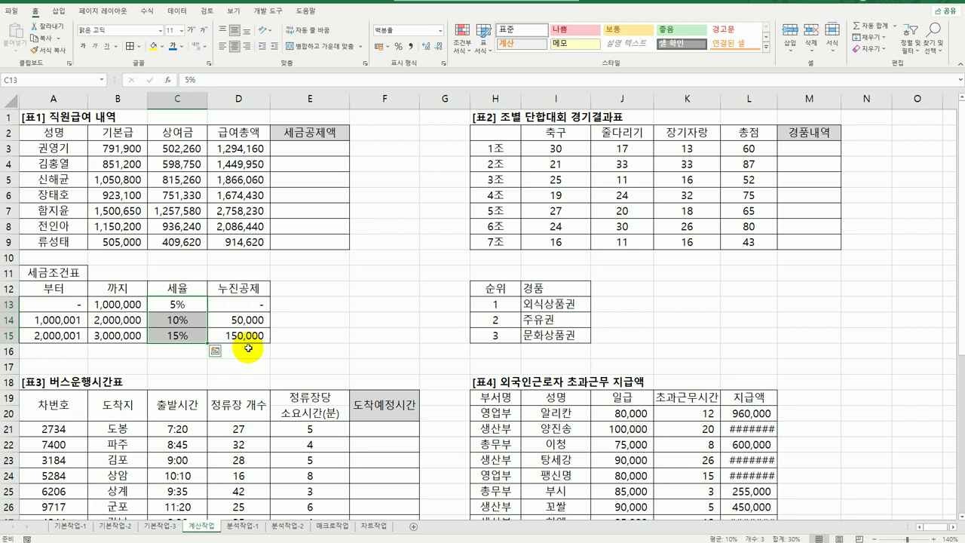
click(304, 150)
drag(60, 290, 240, 335)
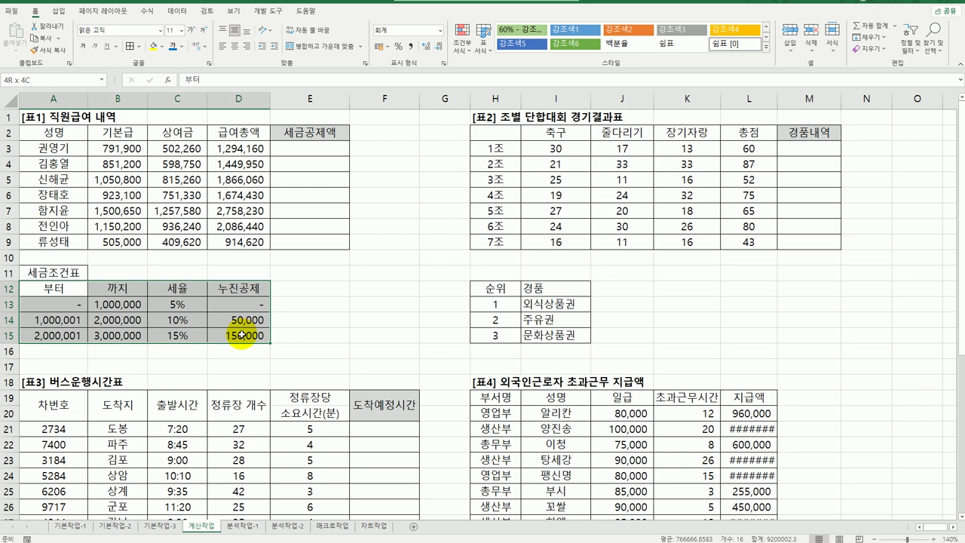
click(262, 149)
drag(68, 304, 68, 335)
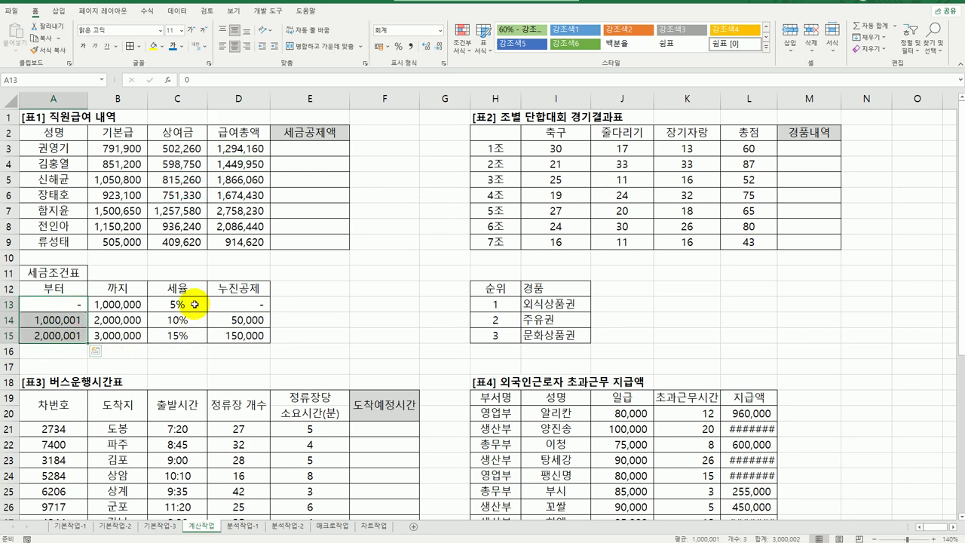
drag(195, 303, 181, 336)
drag(245, 303, 270, 341)
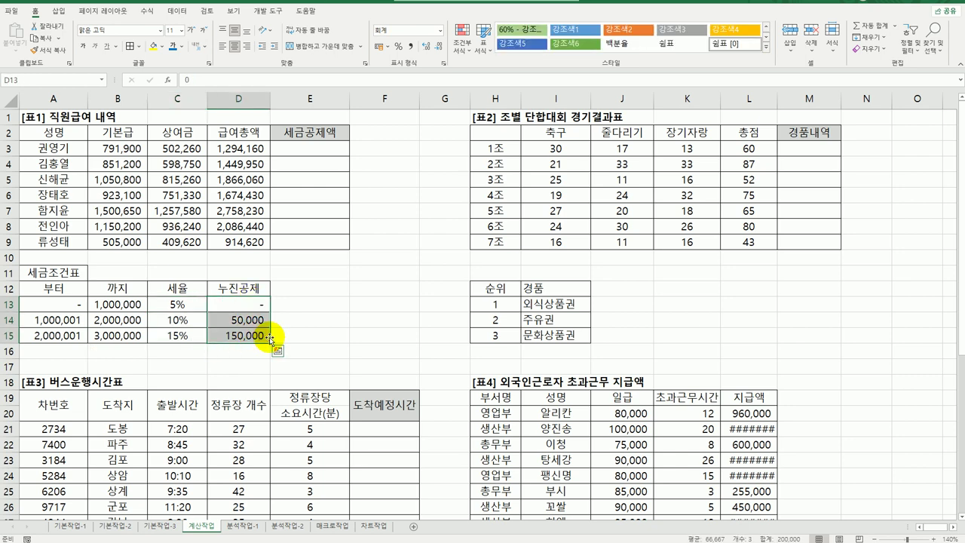
Step: In E3 under 표1's 세금공제액, begin the formula =D3*VLOOKUP( and open the arguments dialog for VLOOKUP
click(308, 149)
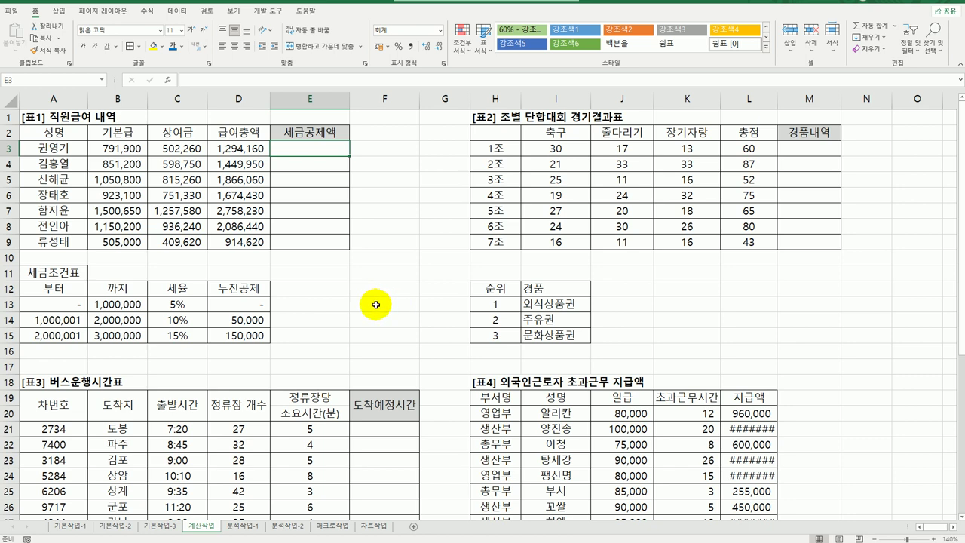
text(=)
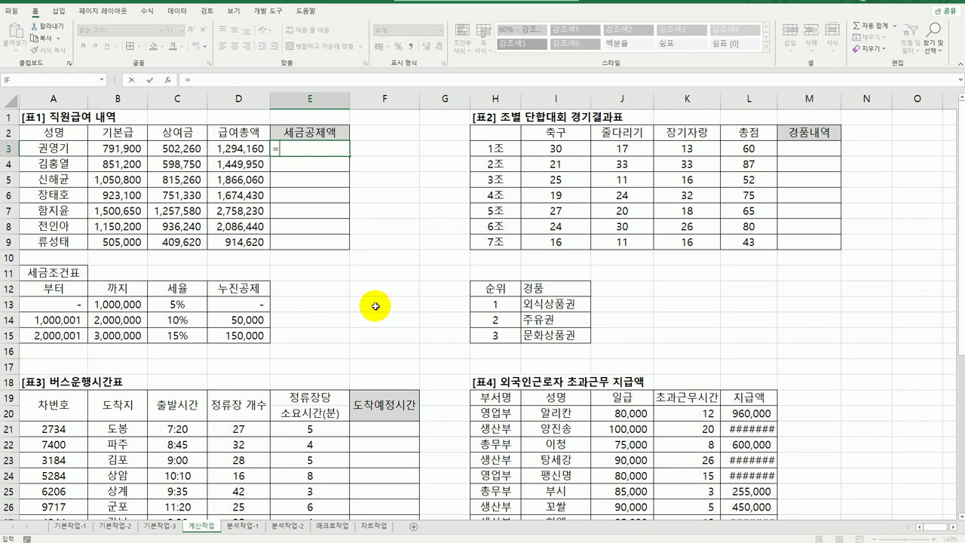
click(229, 151)
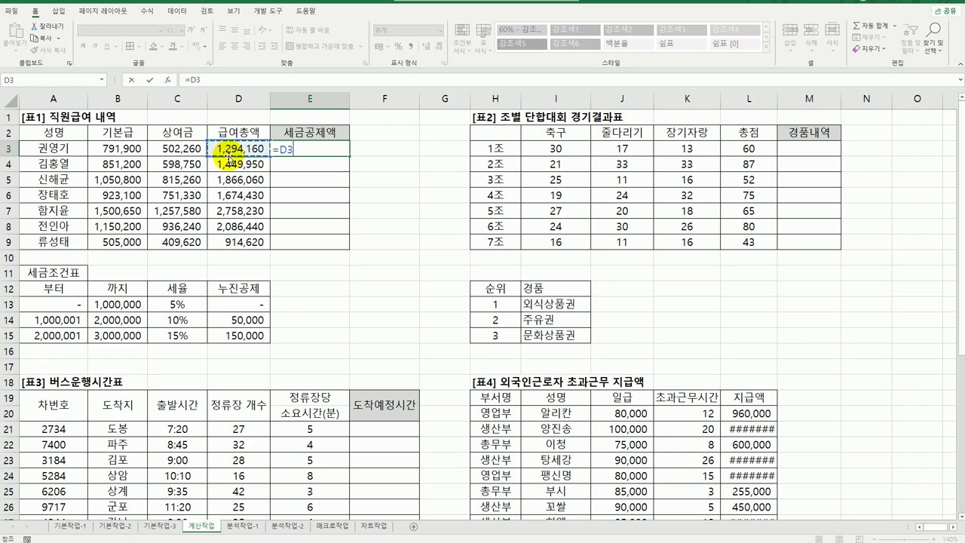
text(*)
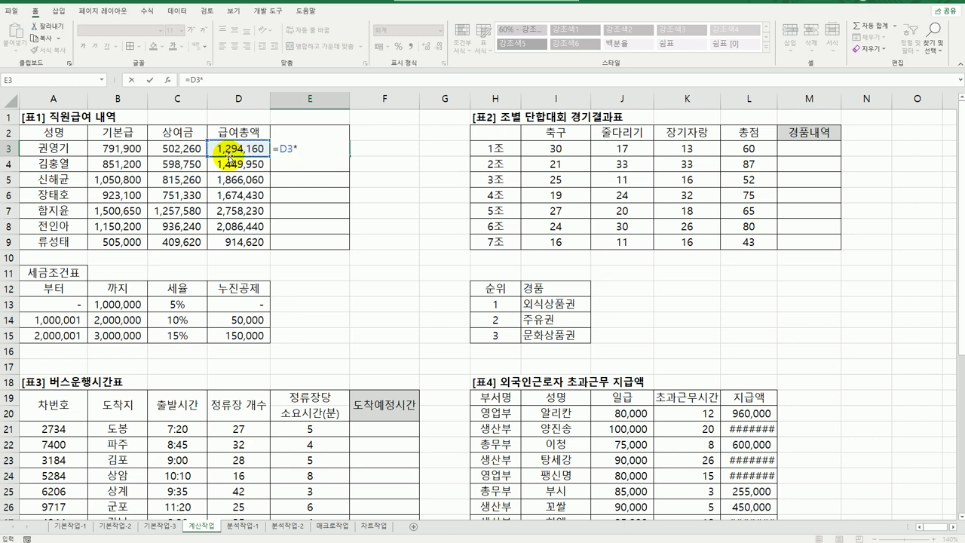
text(vl)
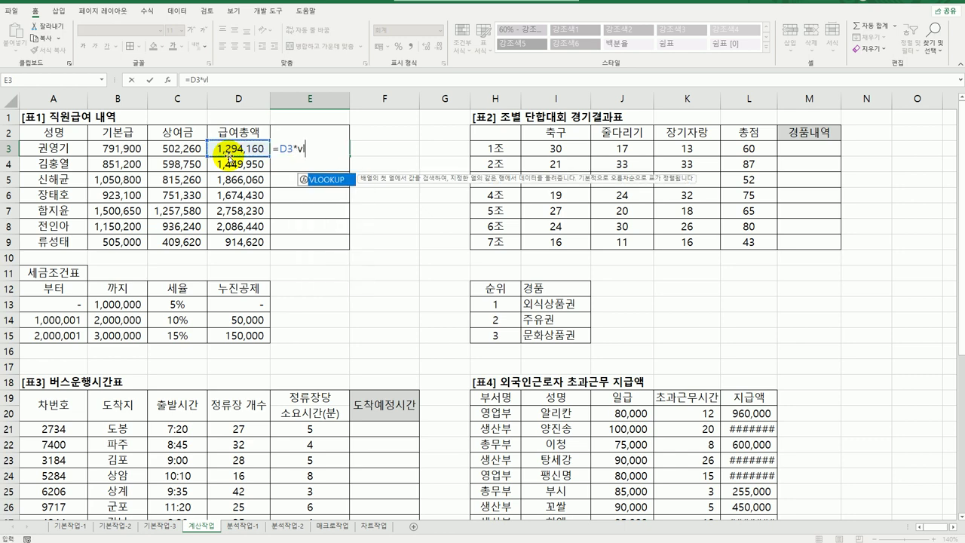
double_click(346, 180)
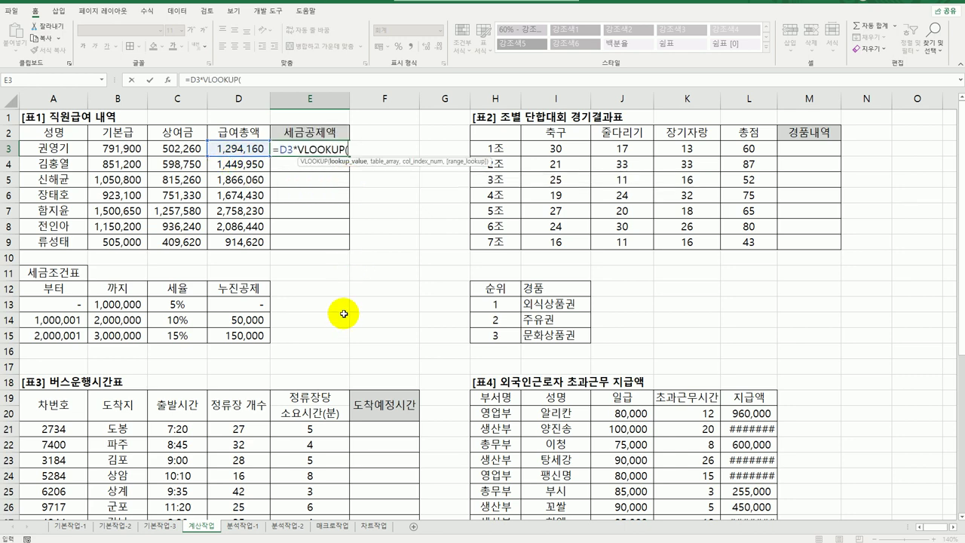
click(168, 79)
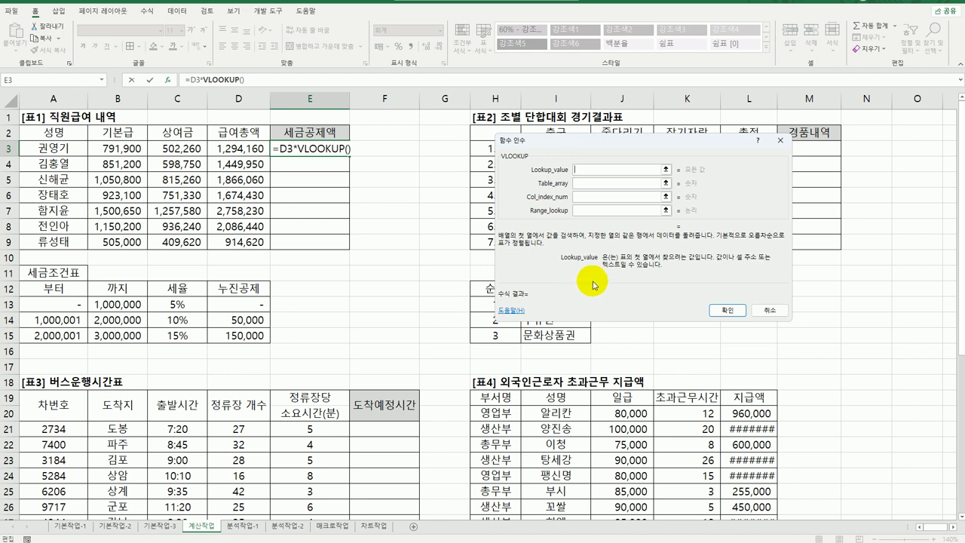
Step: Set VLOOKUP's lookup value to D3 and its table array to the absolute range $A$13:$D$15 of the 세금조건표
click(246, 148)
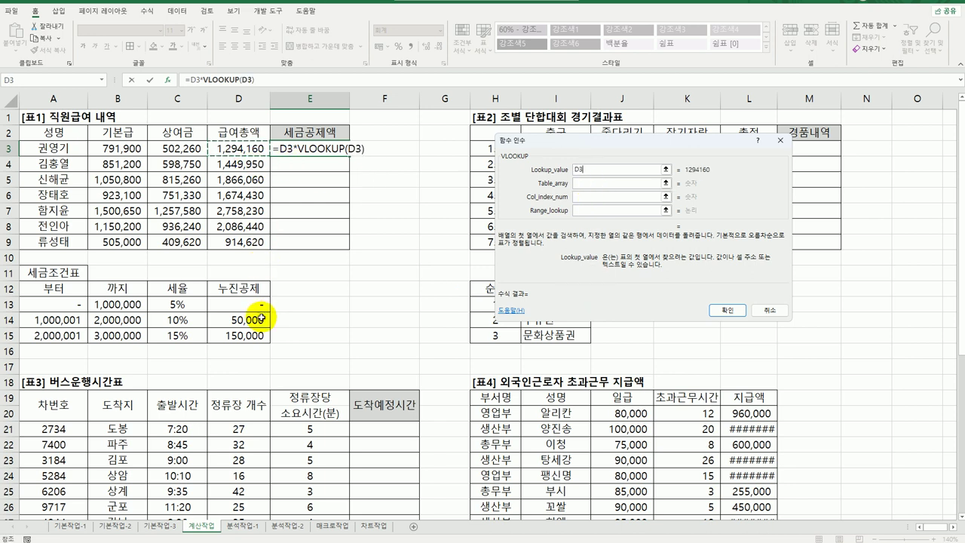
click(600, 185)
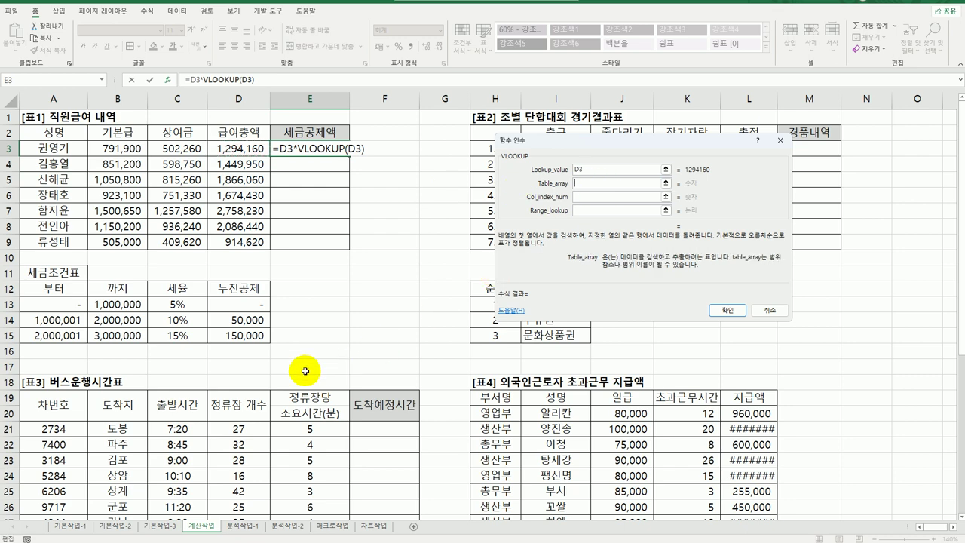
drag(67, 305, 244, 334)
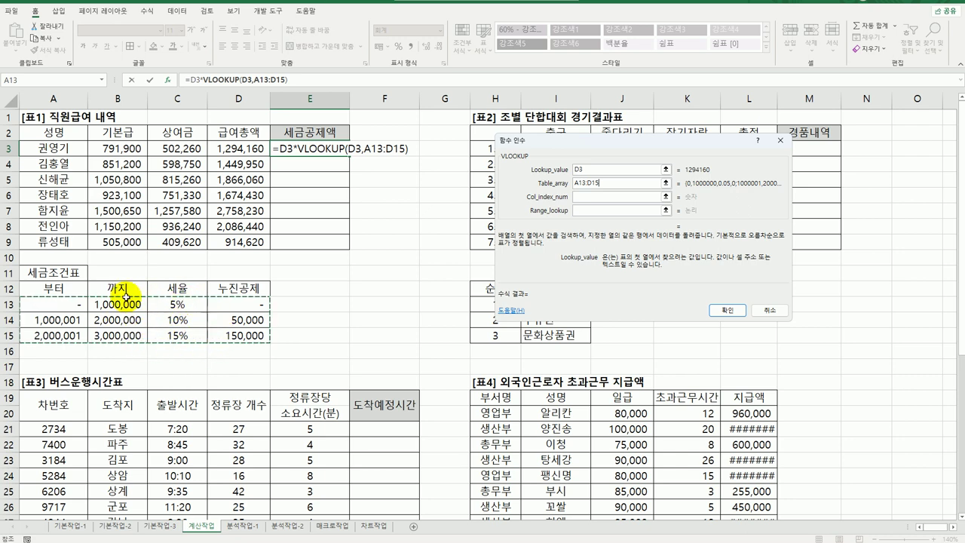
key(F4)
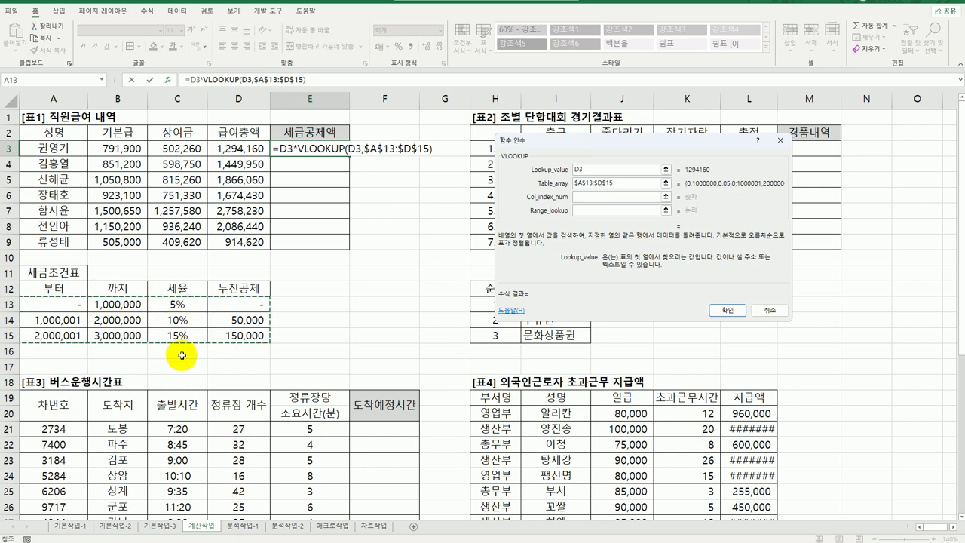
Step: Return column 3 with the range lookup left blank, accept the formula, and fill it from E3 down to E9
click(597, 196)
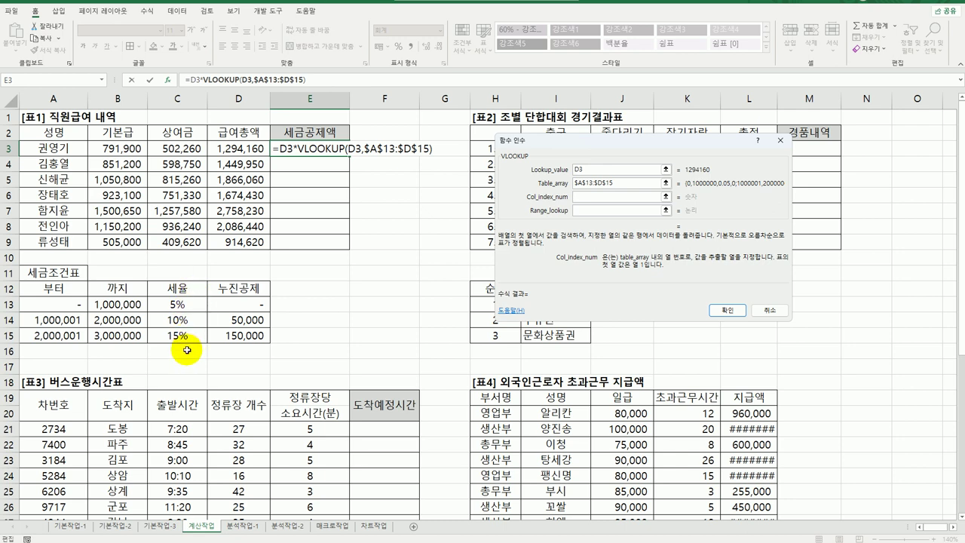
text(3)
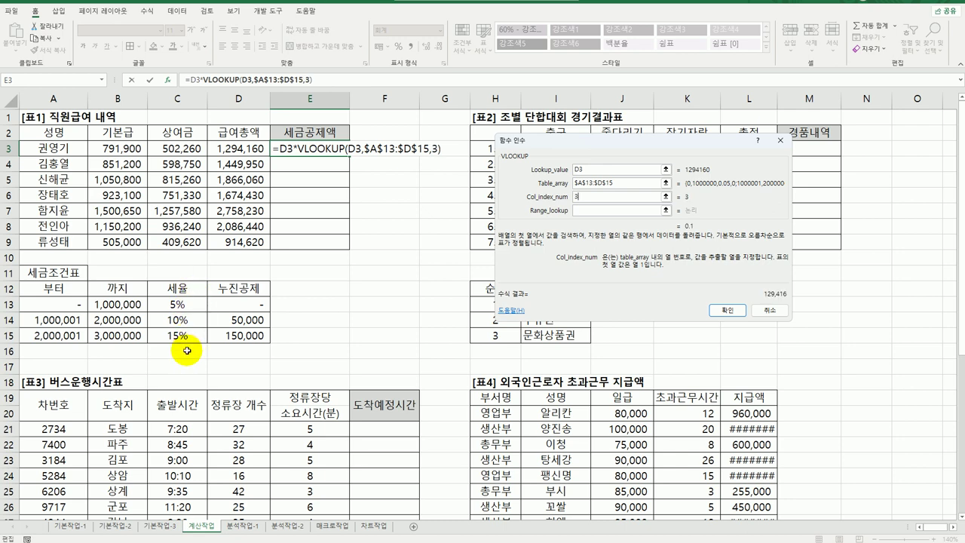
click(598, 209)
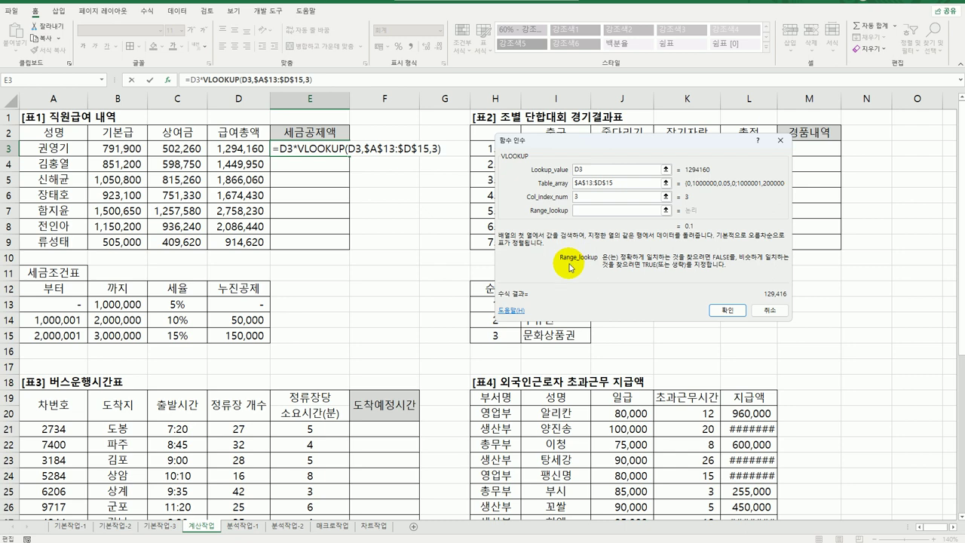
click(720, 310)
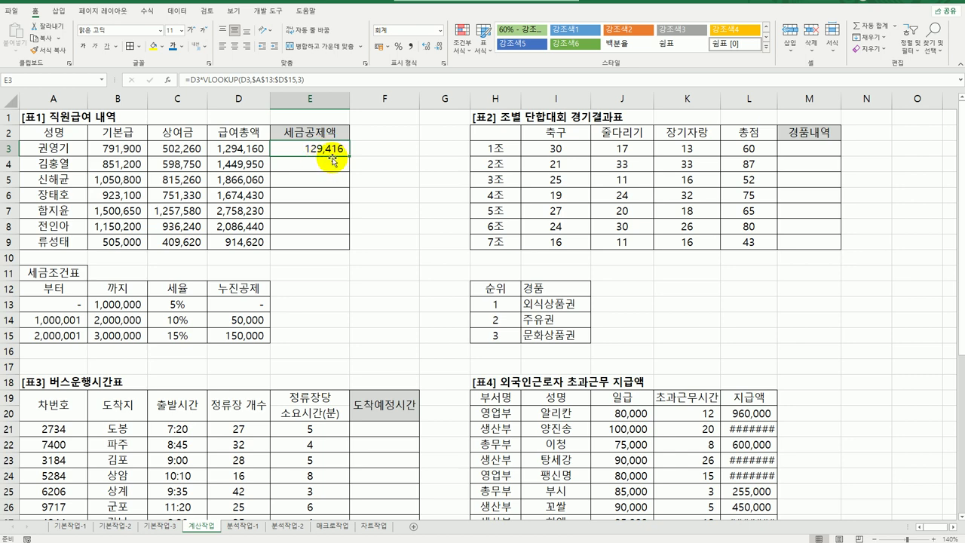
drag(351, 157, 352, 249)
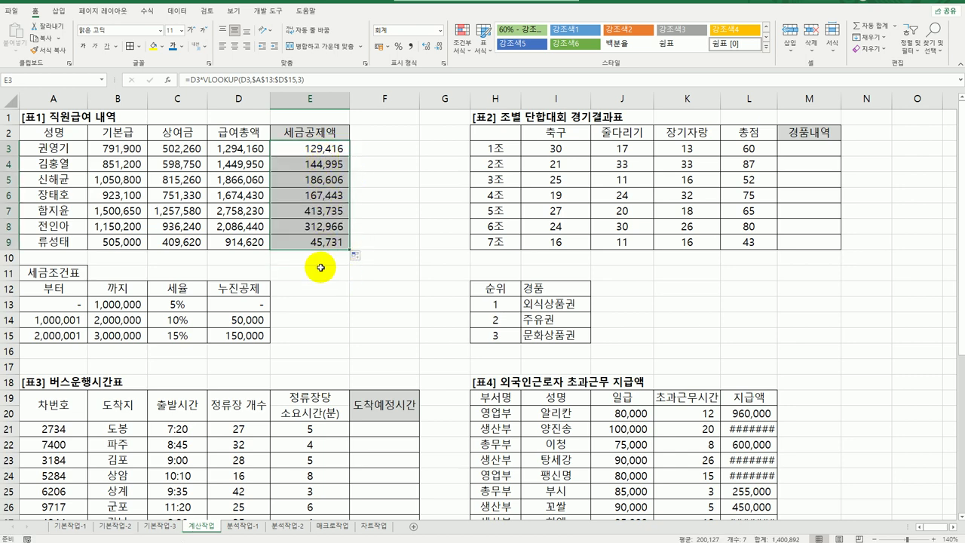
Step: Extend E3's formula by subtracting a second VLOOKUP and open that function's arguments dialog
click(325, 148)
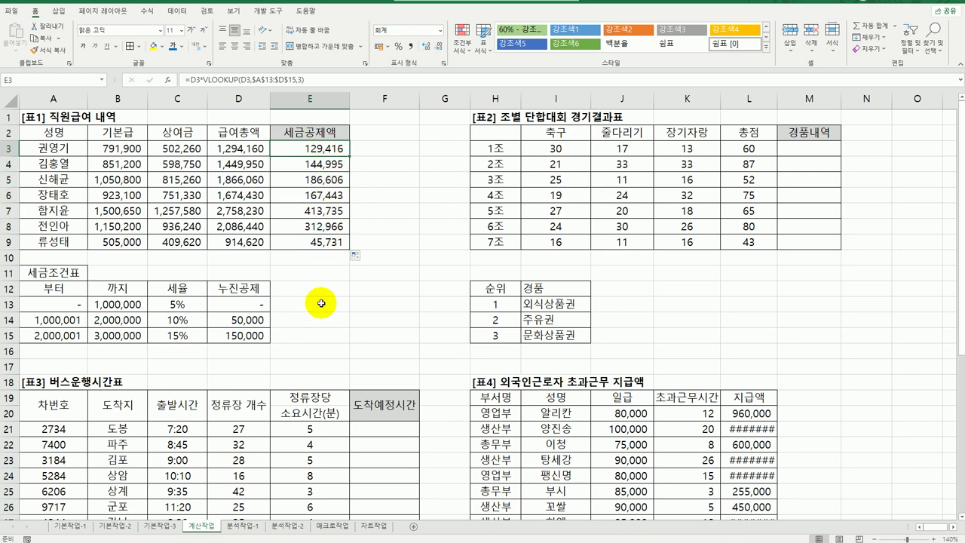
double_click(349, 154)
click(456, 145)
click(449, 153)
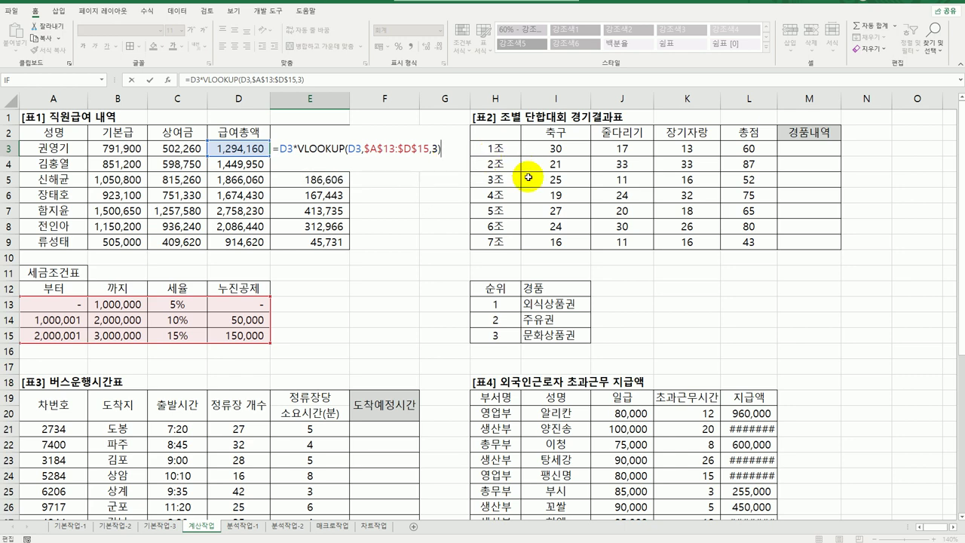
text(-b)
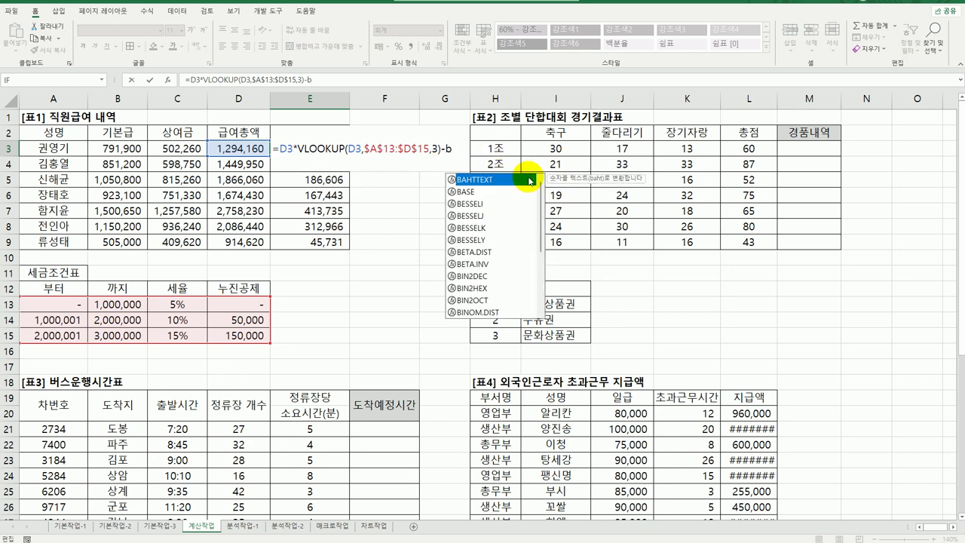
key(BackSpace)
text(vl)
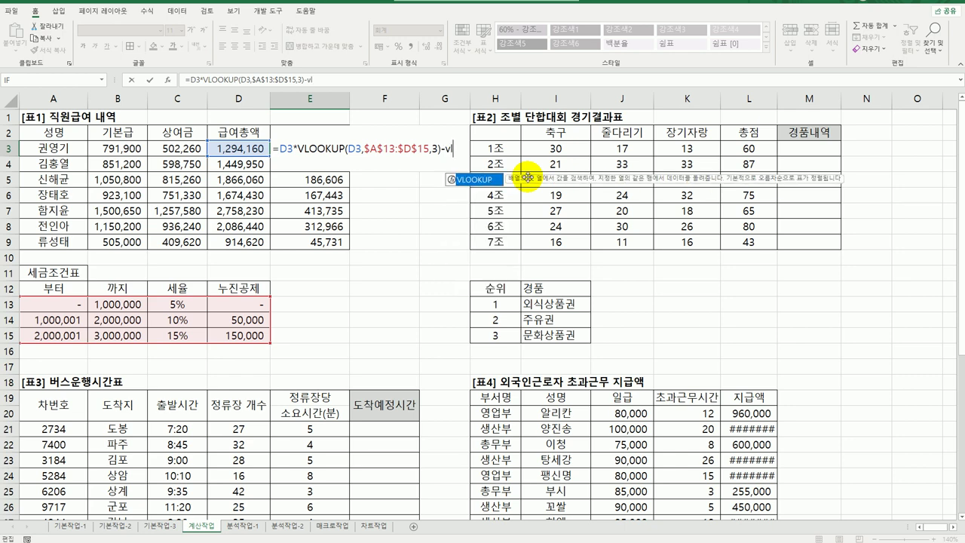
double_click(486, 181)
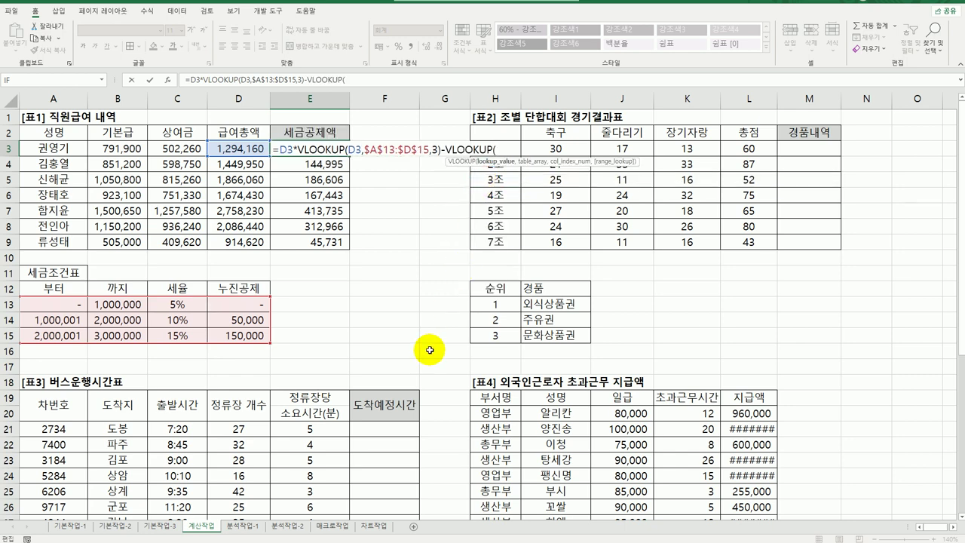
click(166, 80)
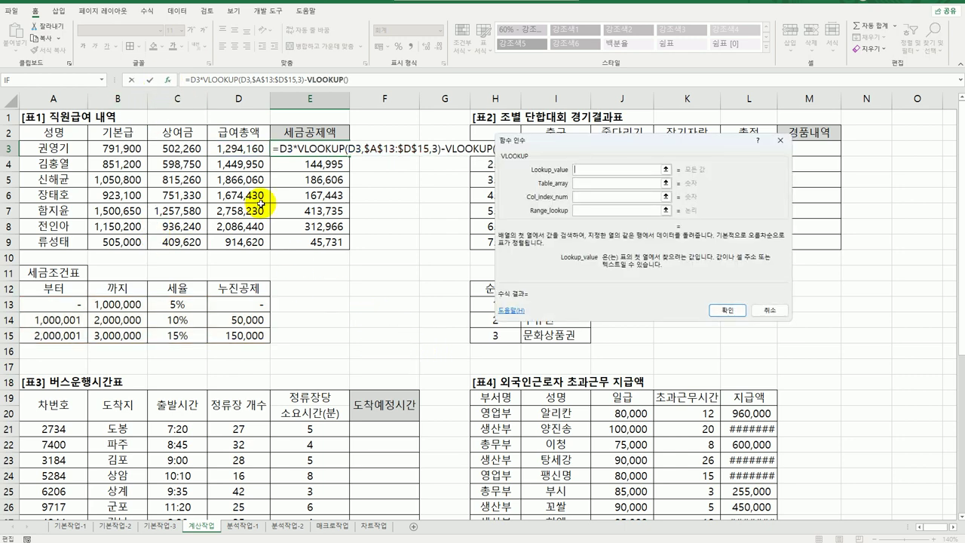
Step: Give the second VLOOKUP the lookup value D3, the absolute table array $A$13:$D$15 and column index 4
click(593, 183)
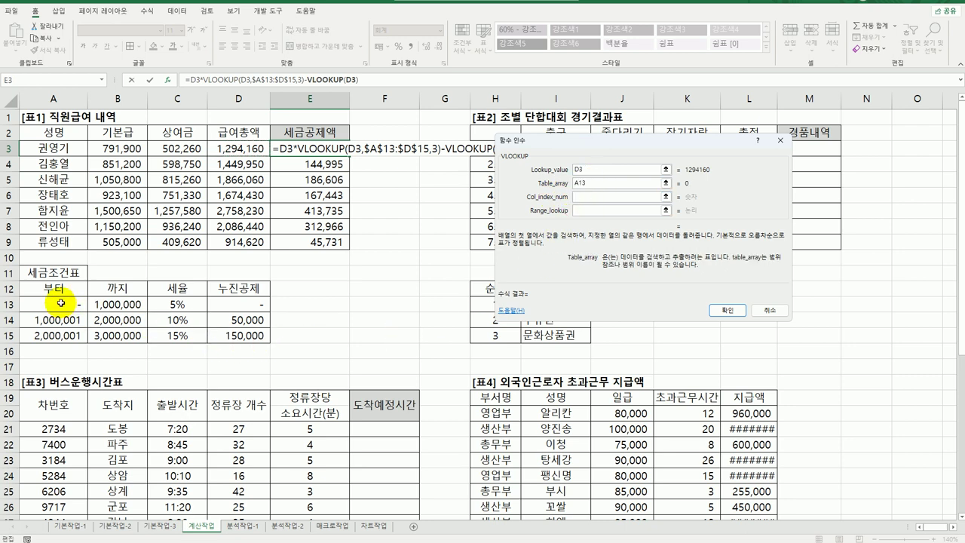
drag(61, 303, 248, 341)
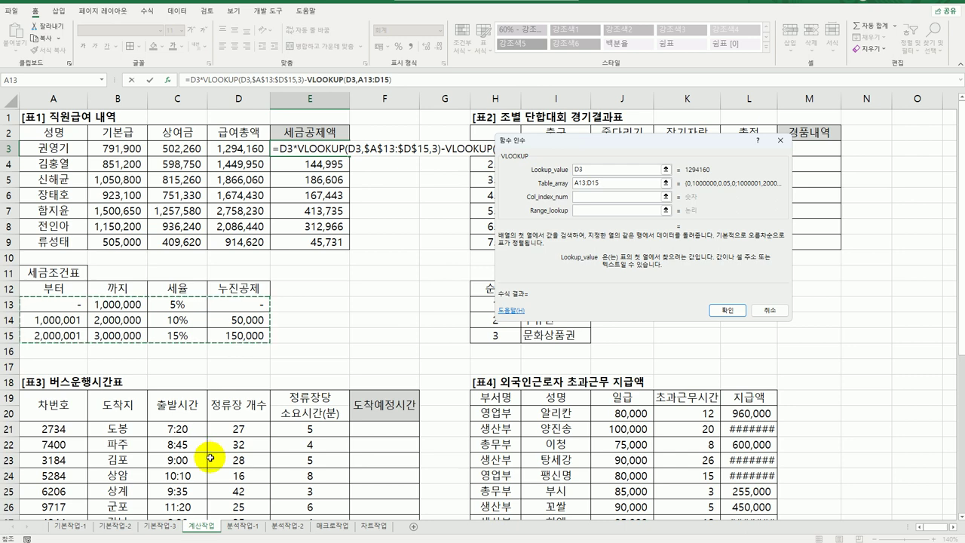
key(F4)
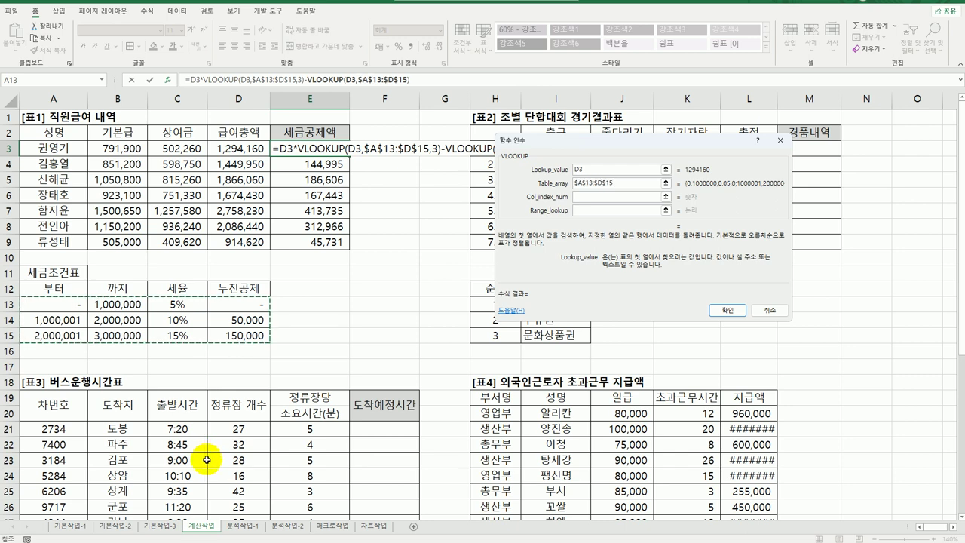
click(580, 197)
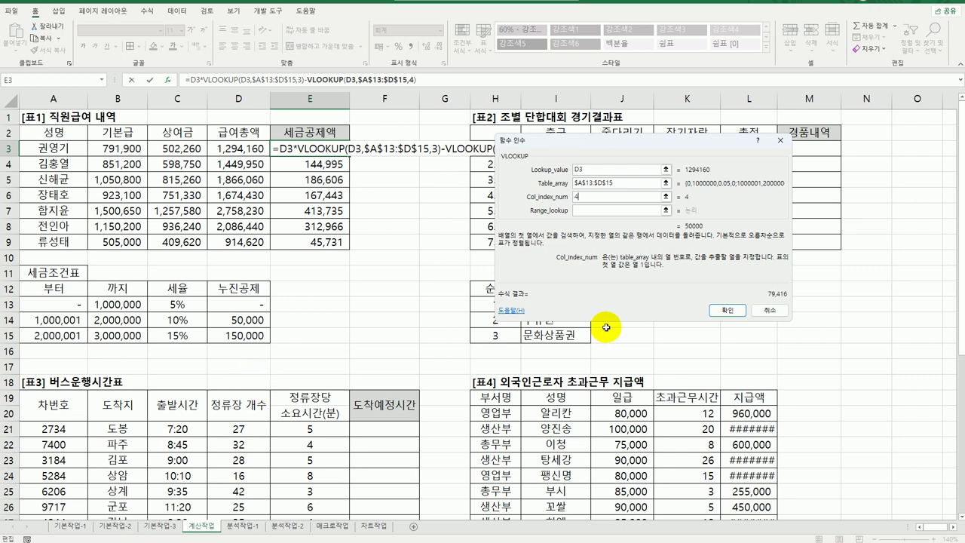
Step: Accept the second VLOOKUP with its range lookup left blank, and fill E3's updated formula down to E9
click(585, 211)
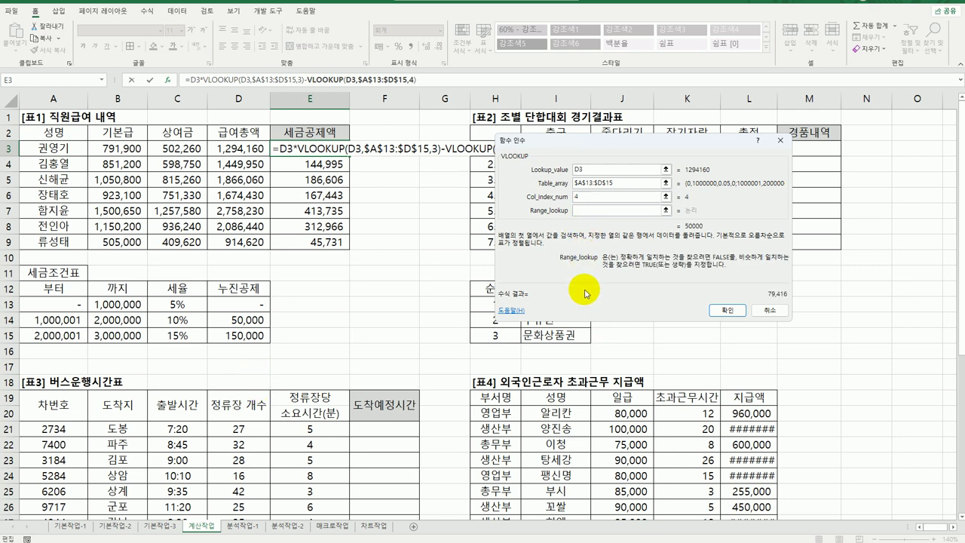
click(721, 309)
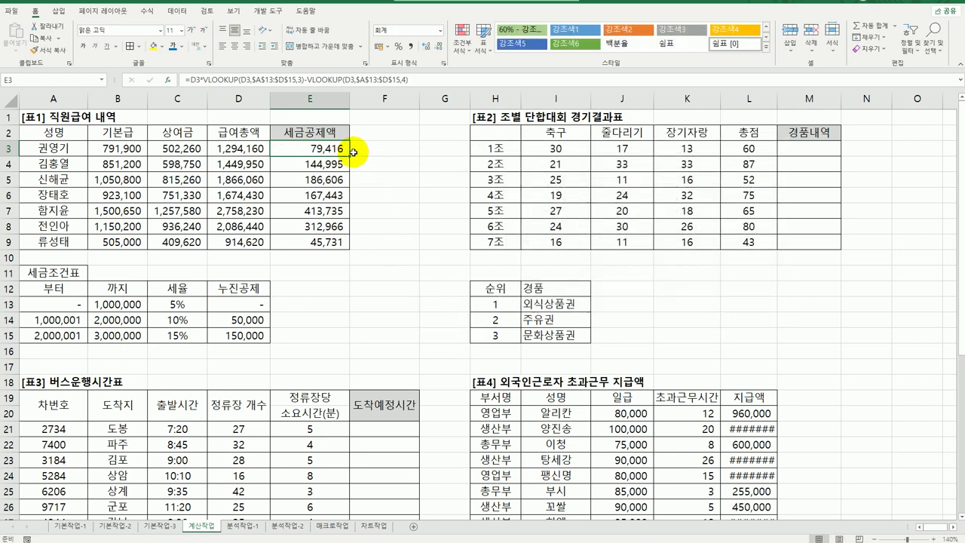
drag(351, 157, 360, 249)
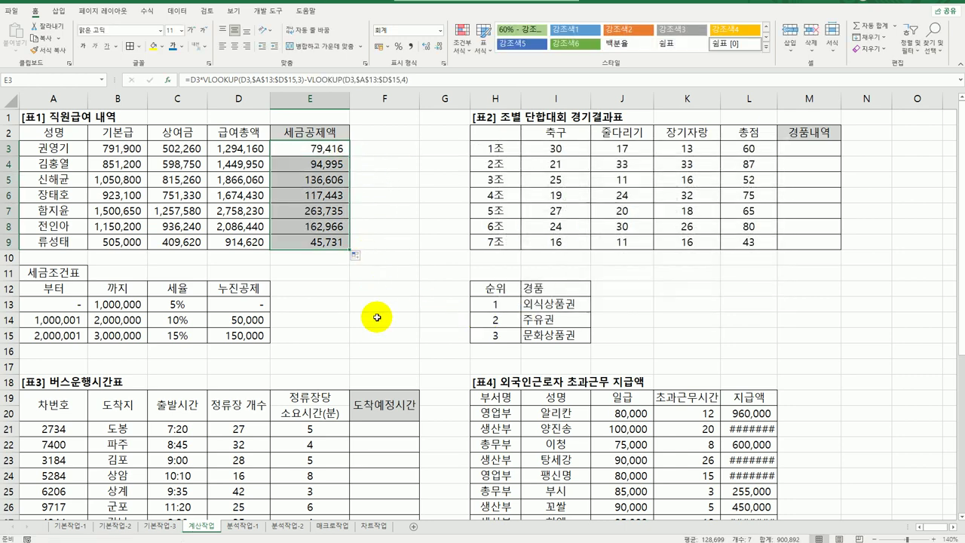
click(323, 242)
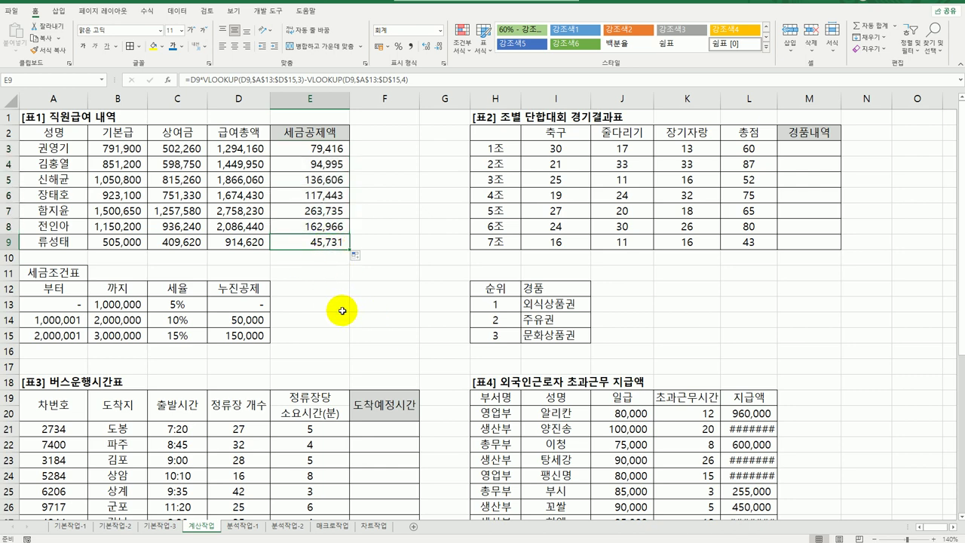
Step: Wrap E3's 세금공제액 formula in the TRUNC function and open that function's arguments dialog
click(321, 147)
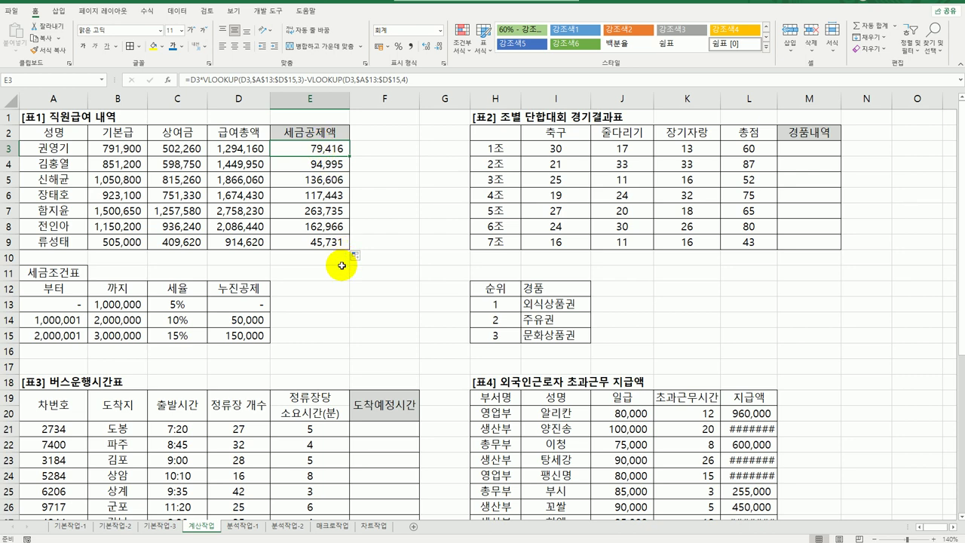
double_click(301, 148)
click(278, 149)
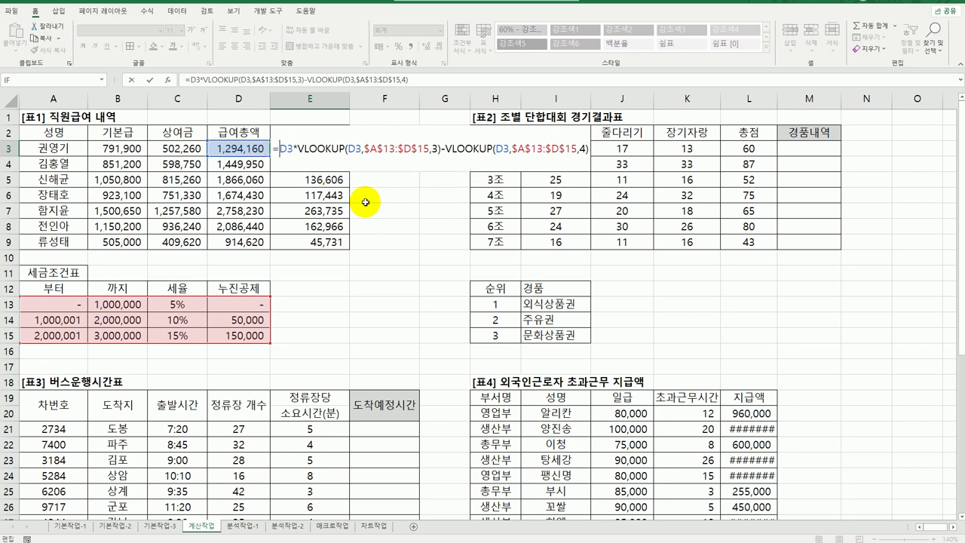
text(t)
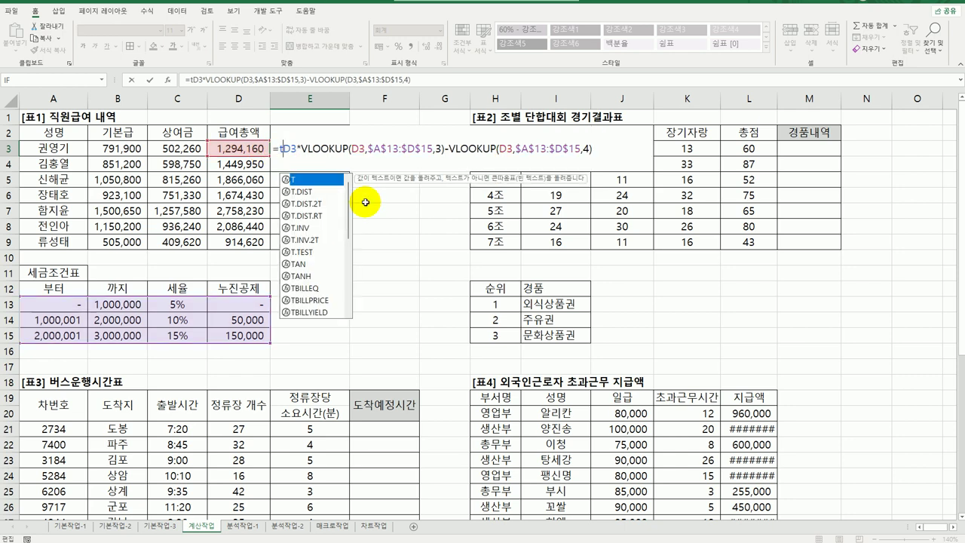
text(ru)
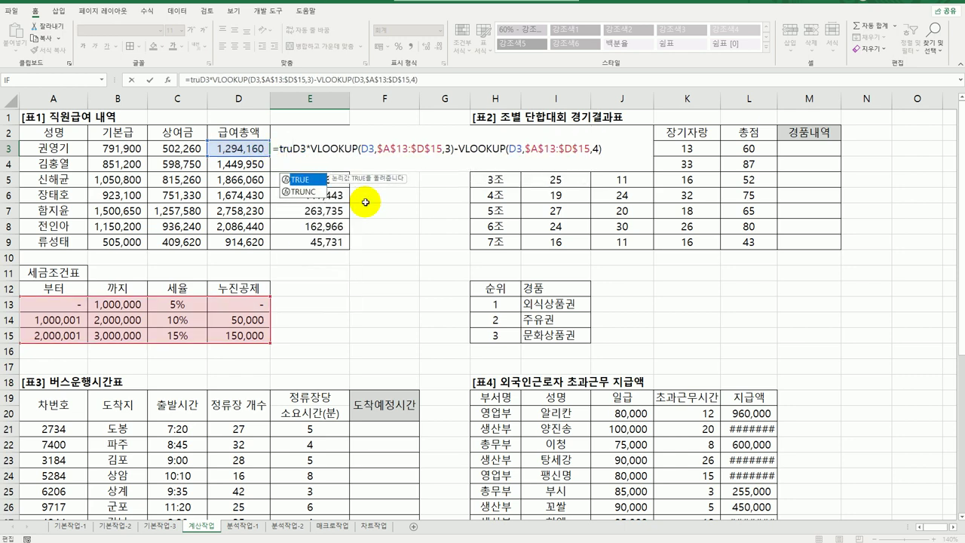
double_click(304, 191)
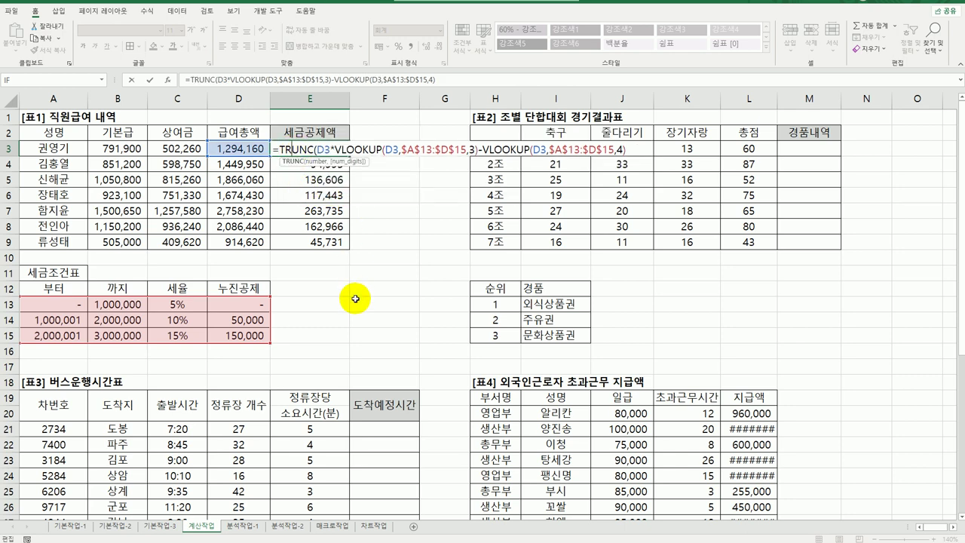
click(166, 80)
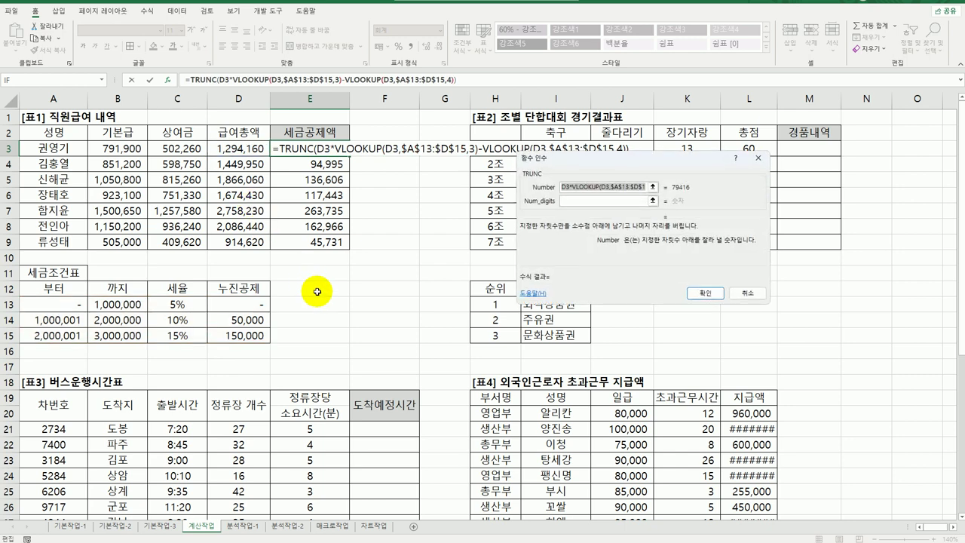
Step: Set TRUNC's Num_digits to -1, accept the formula, and fill it from E3 down to E9
click(586, 200)
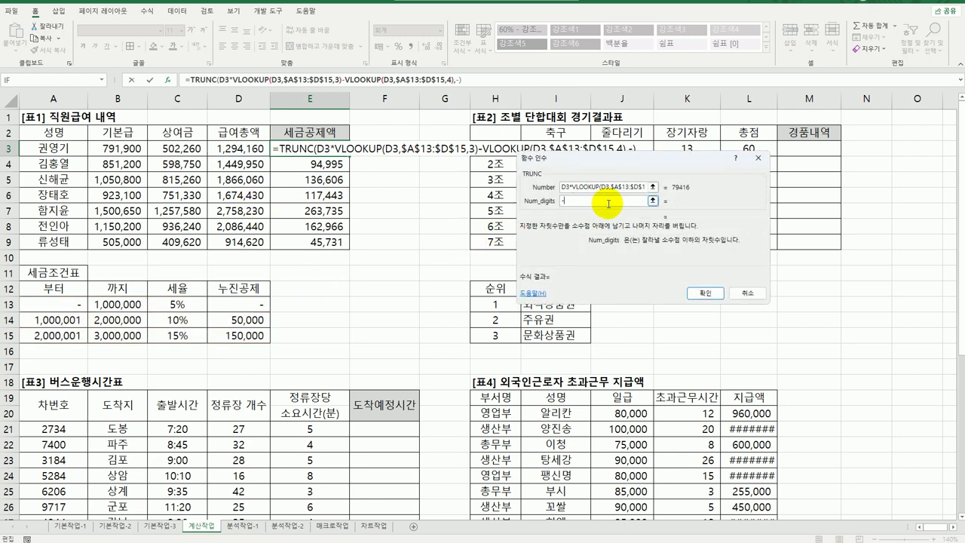
click(704, 293)
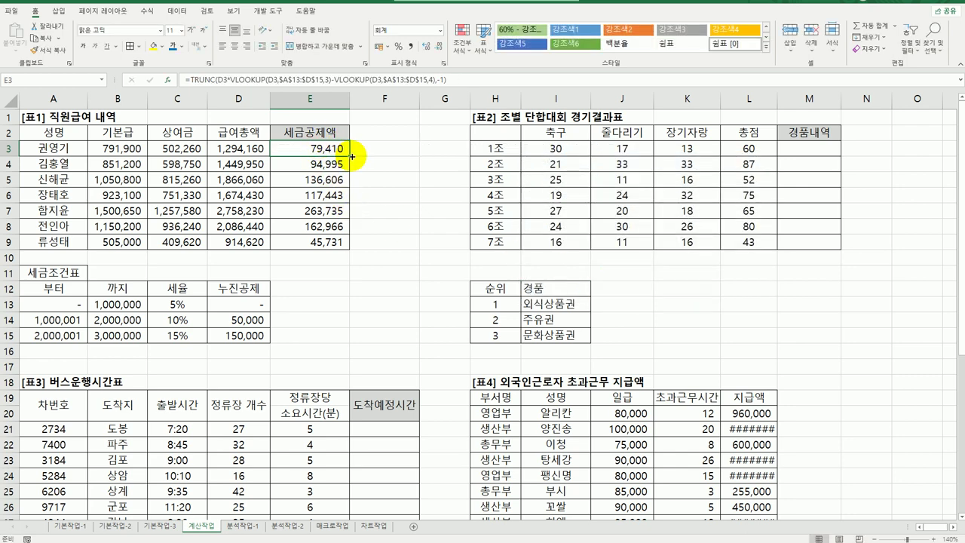
drag(352, 156, 352, 243)
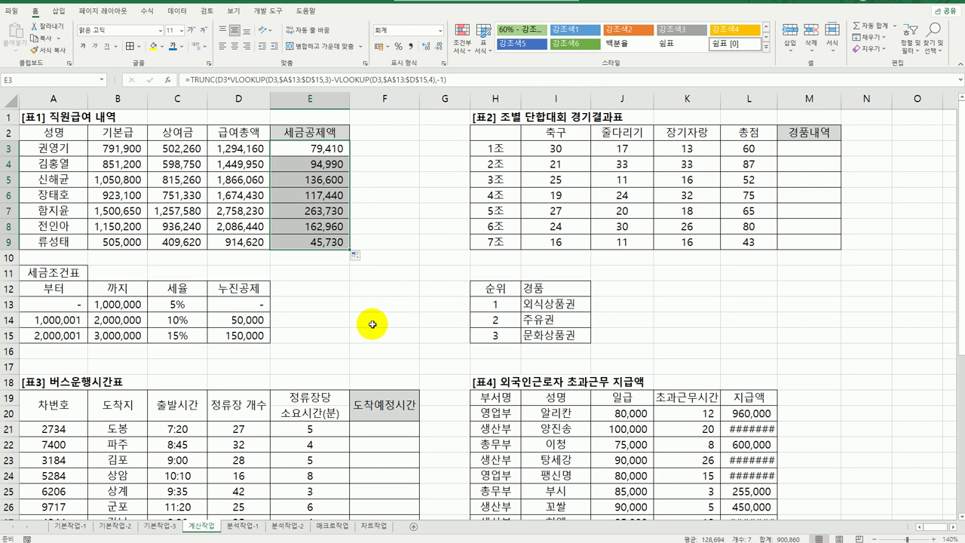
Step: Start a RANK.EQ formula in M3 of 표2's 경품내역 column and open its arguments dialog
click(810, 148)
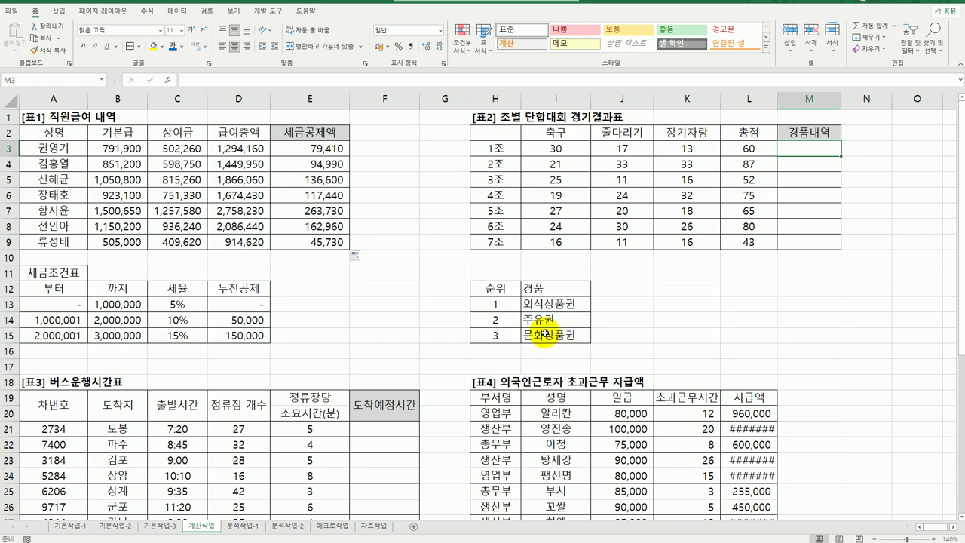
drag(511, 306, 555, 339)
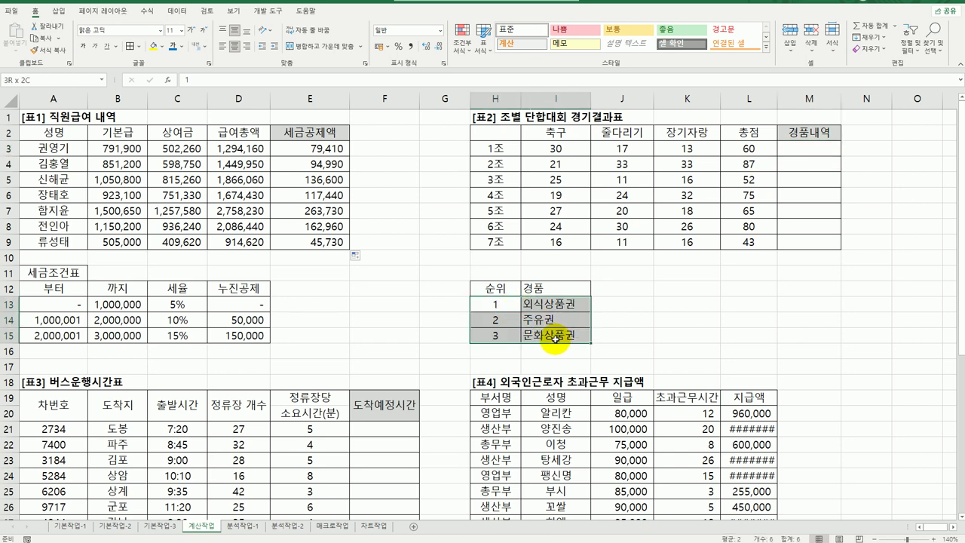
drag(556, 339, 555, 339)
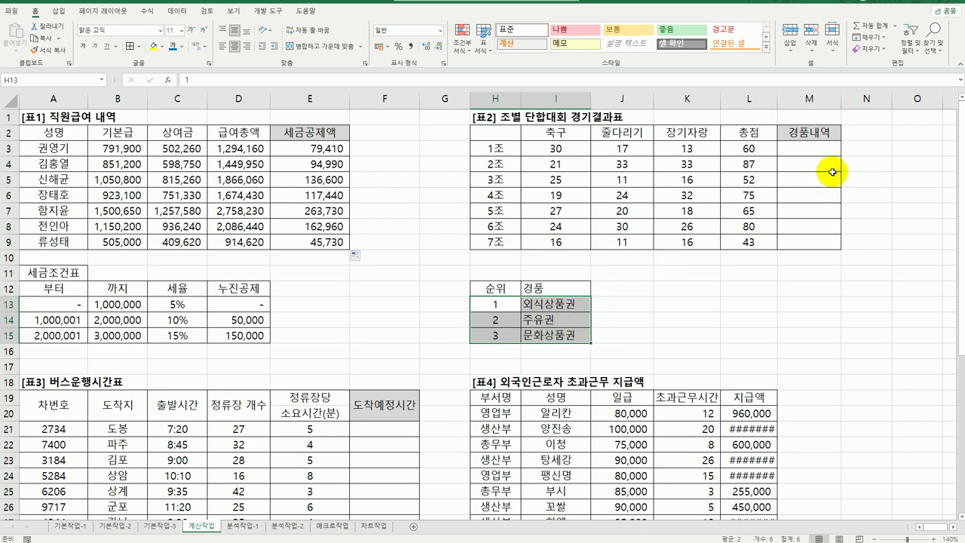
click(822, 150)
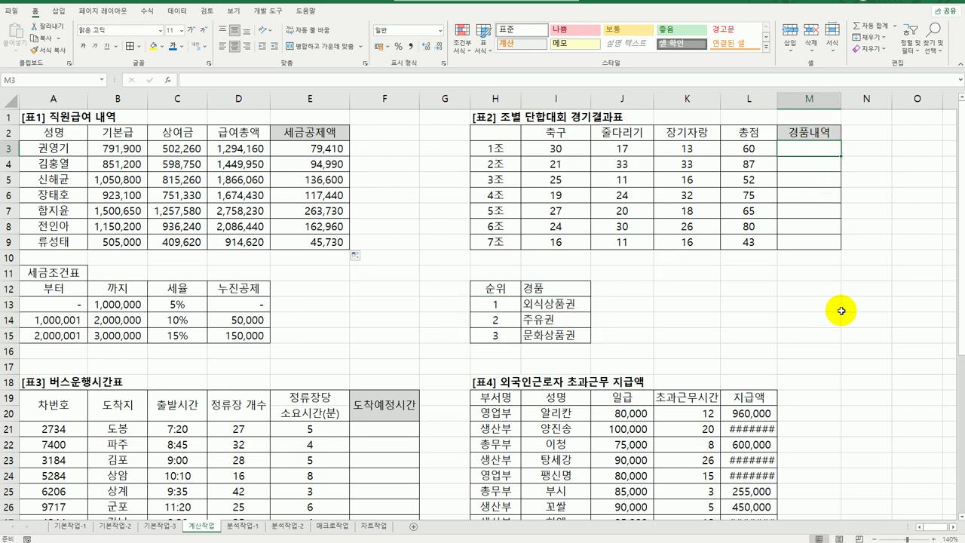
text(=rank)
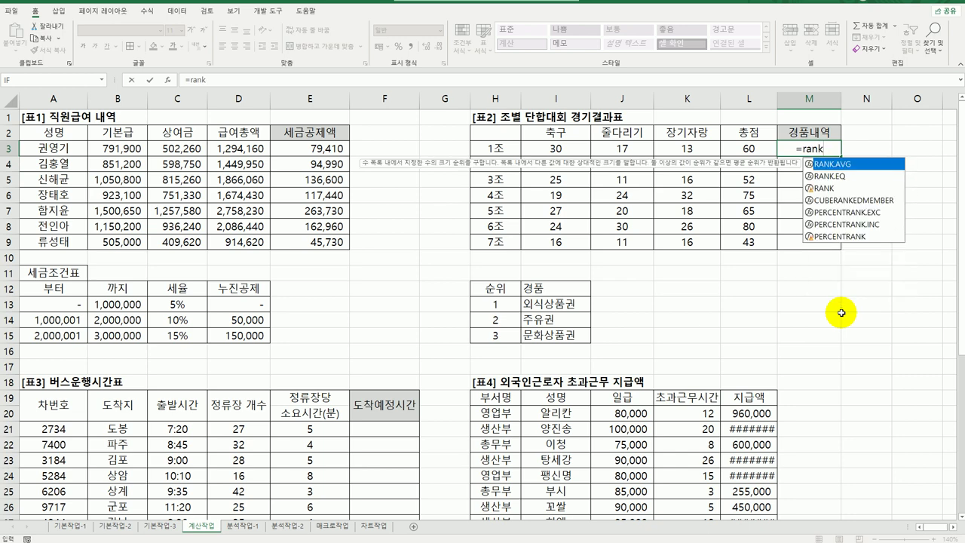
double_click(840, 177)
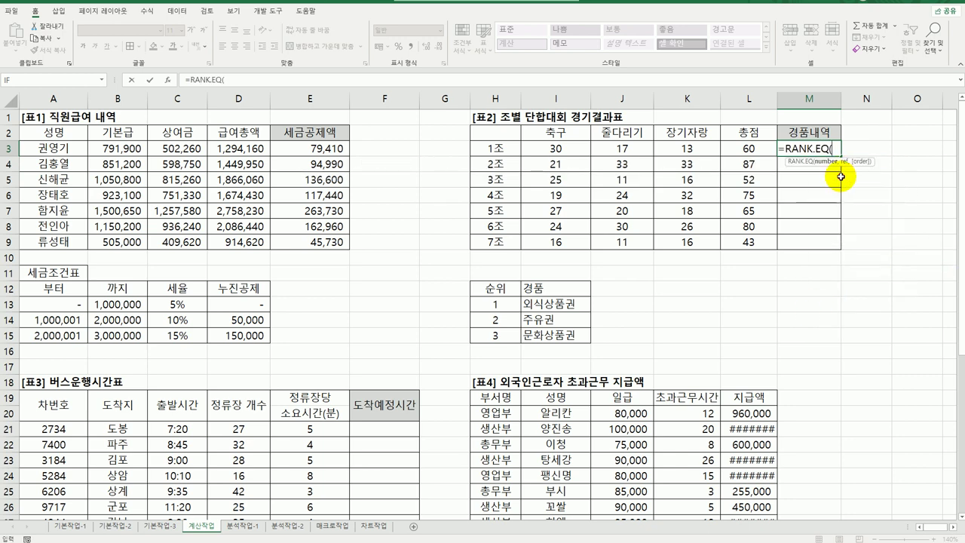
click(168, 80)
Step: Give RANK.EQ the number L3 and the absolute reference range $L$3:$L$9
drag(614, 149, 735, 276)
click(760, 147)
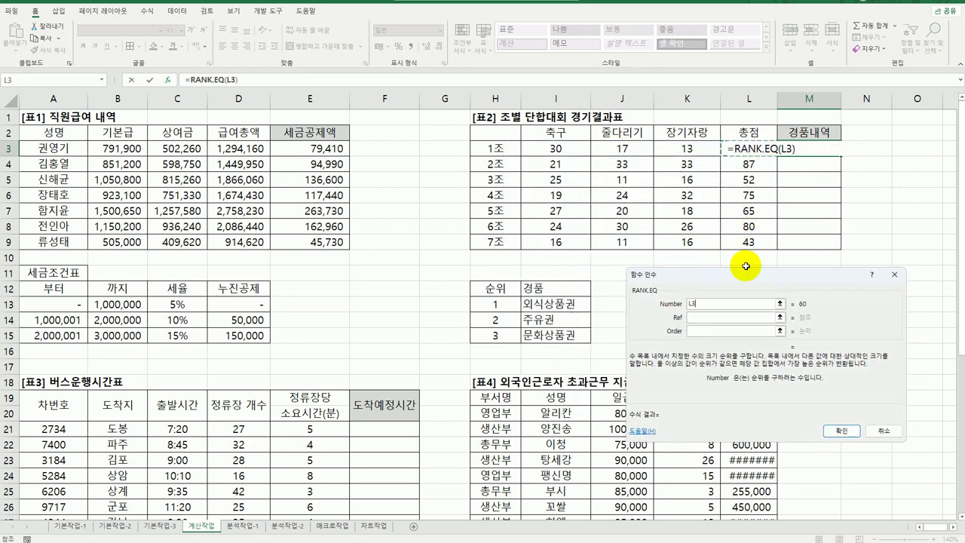
click(729, 317)
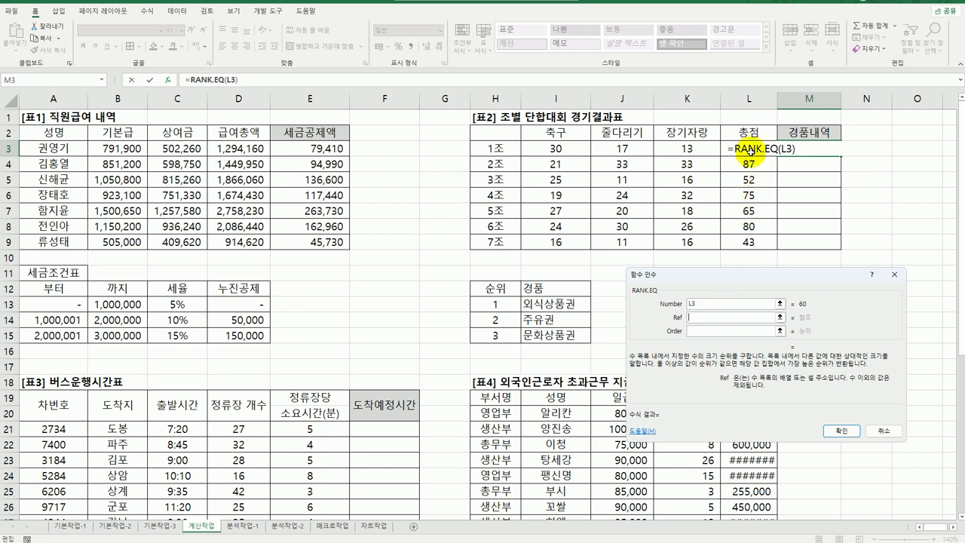
drag(750, 147, 750, 247)
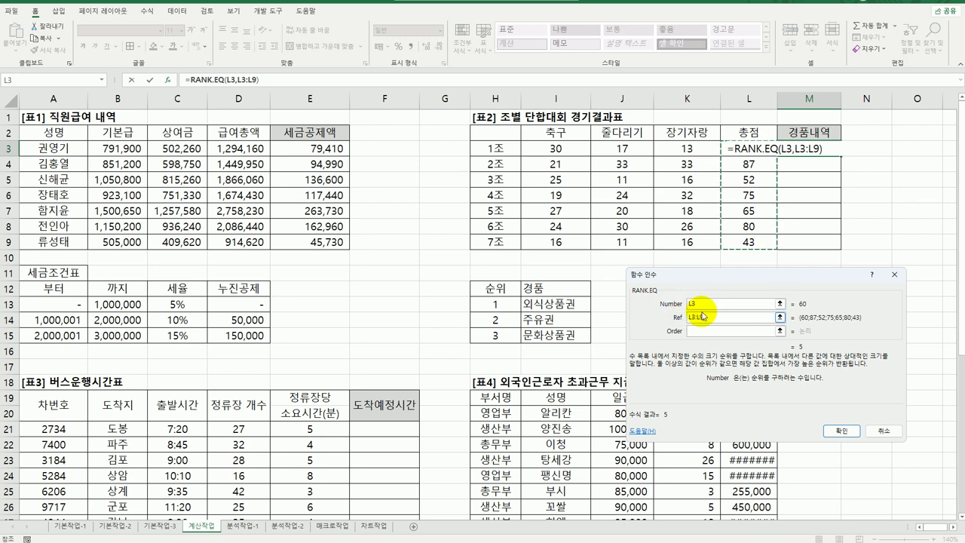
key(F4)
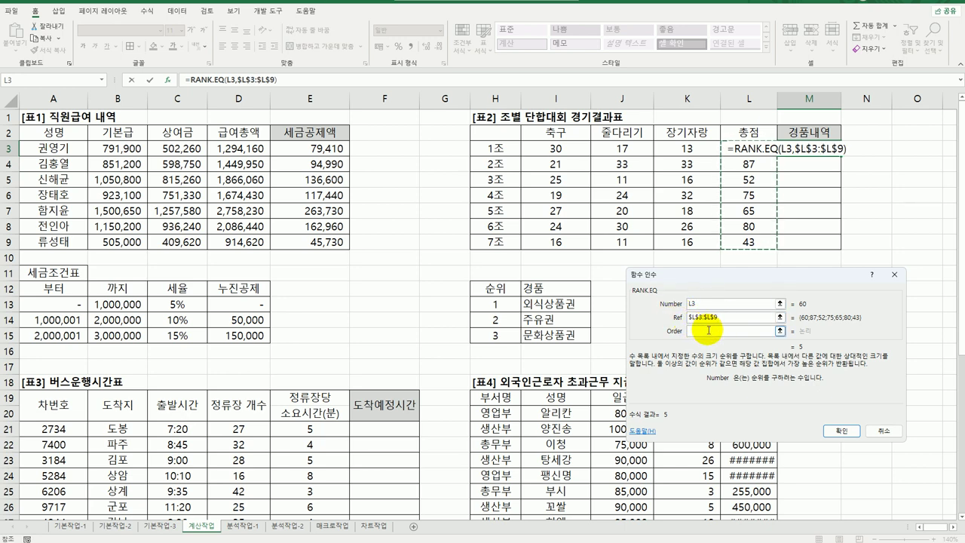
Step: Set RANK.EQ's order to 0, accept the formula, and fill it from M3 down to M9
click(709, 330)
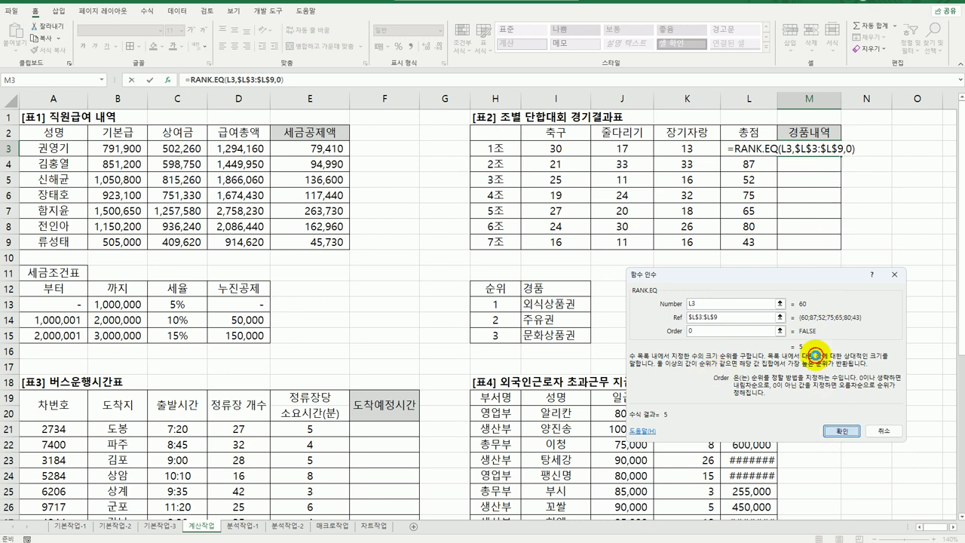
click(836, 430)
drag(849, 158, 839, 300)
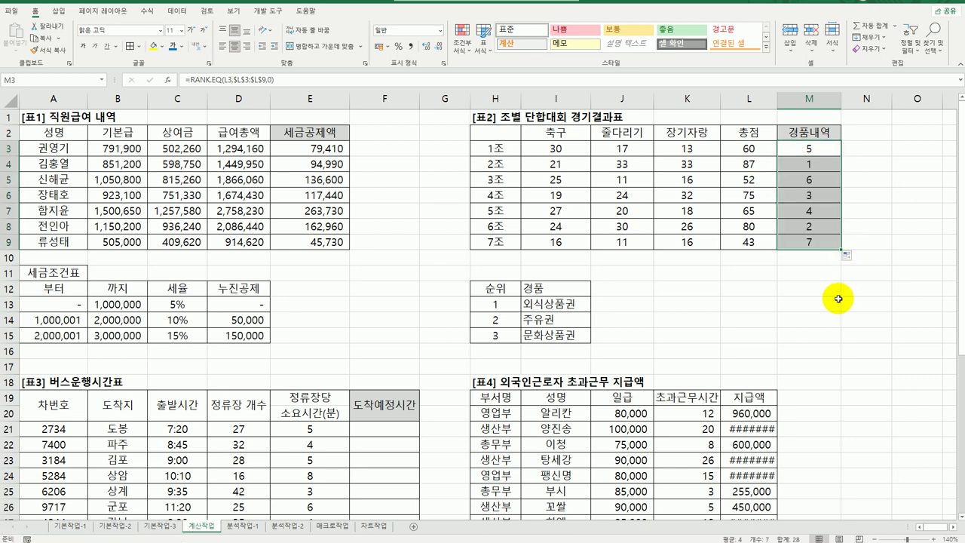
Step: Examine the prize list in I13:I15 against the ranks in M3:M9
click(821, 150)
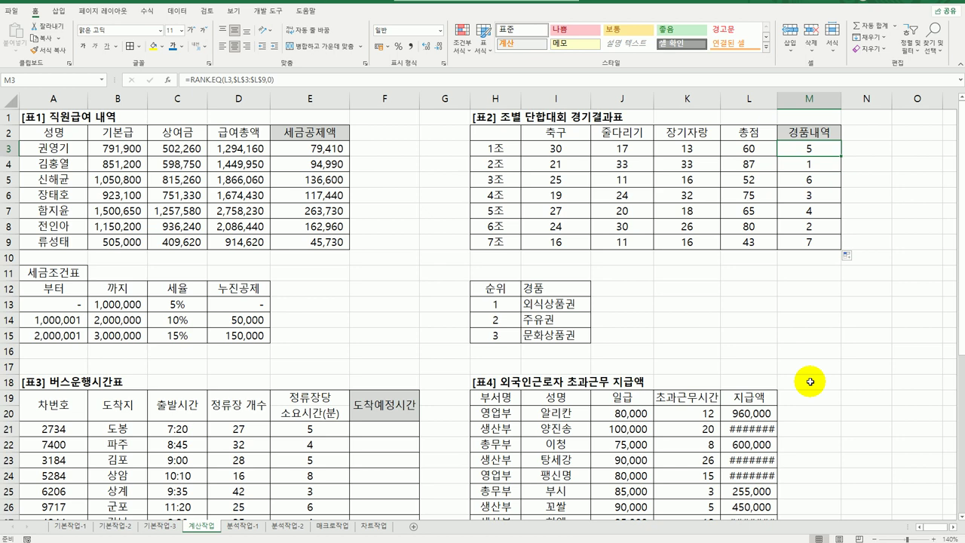
drag(569, 303, 575, 336)
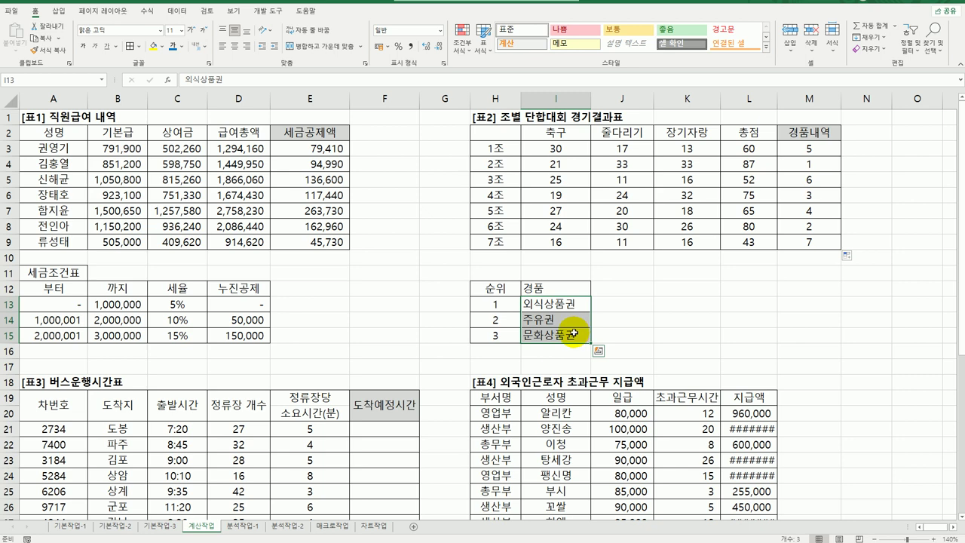
click(558, 306)
click(562, 319)
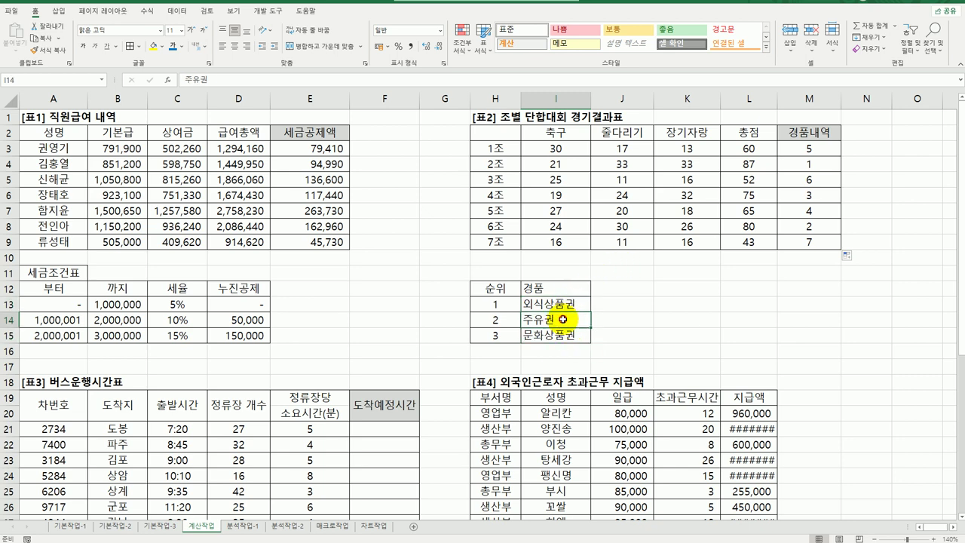
click(562, 335)
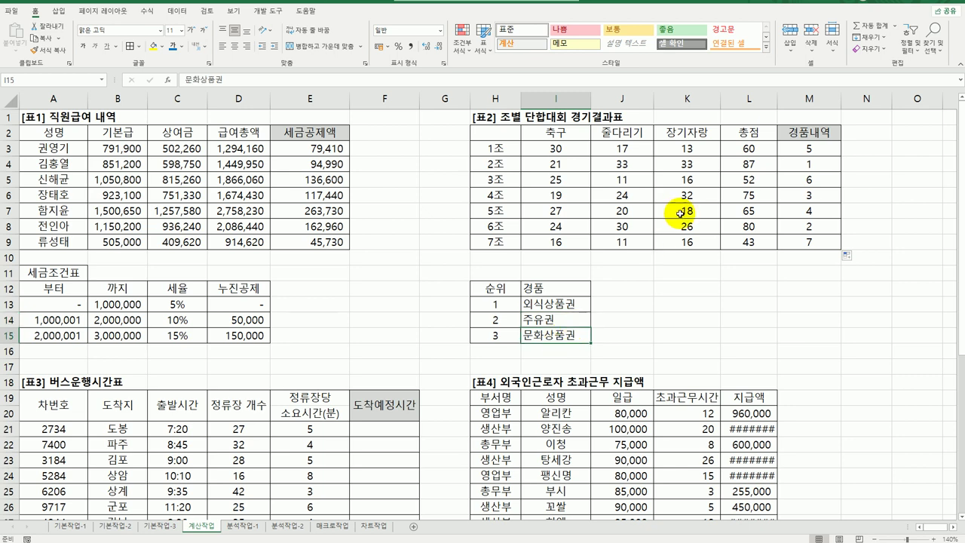
click(790, 150)
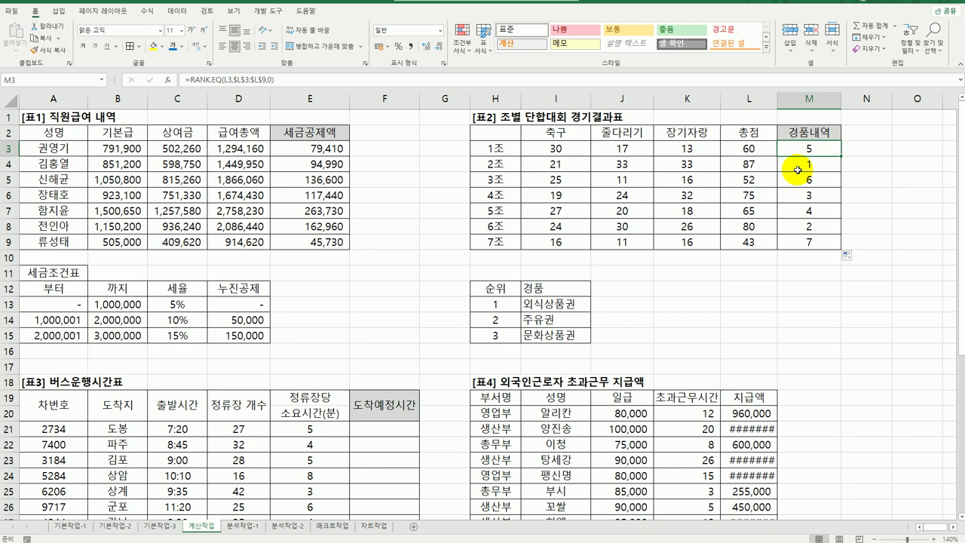
drag(806, 149, 801, 241)
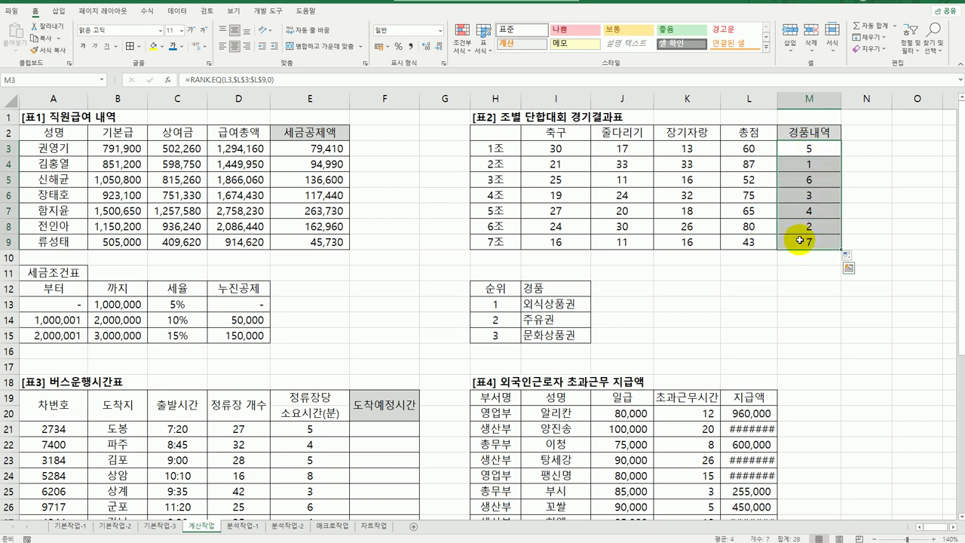
click(801, 153)
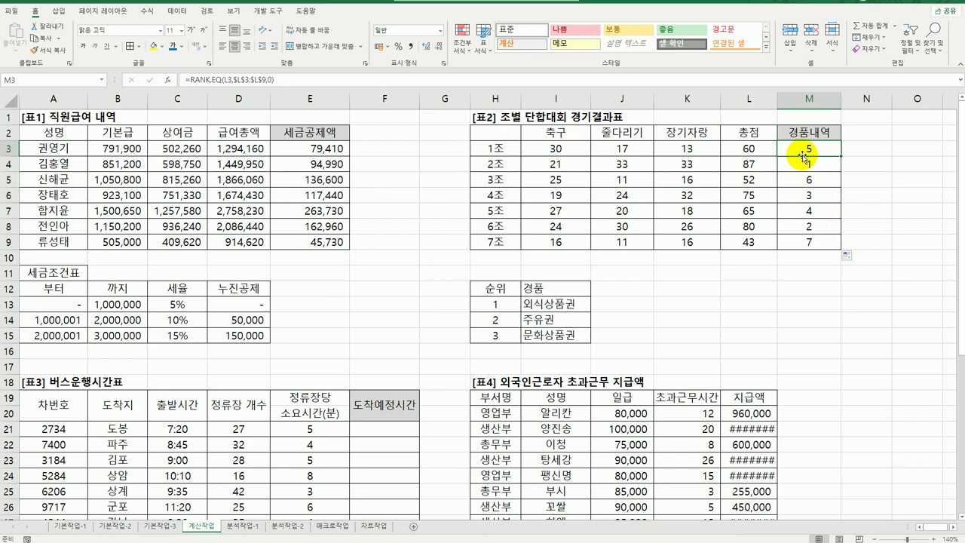
Step: Wrap M3's RANK.EQ formula in the CHOOSE function and open that function's arguments dialog
double_click(805, 149)
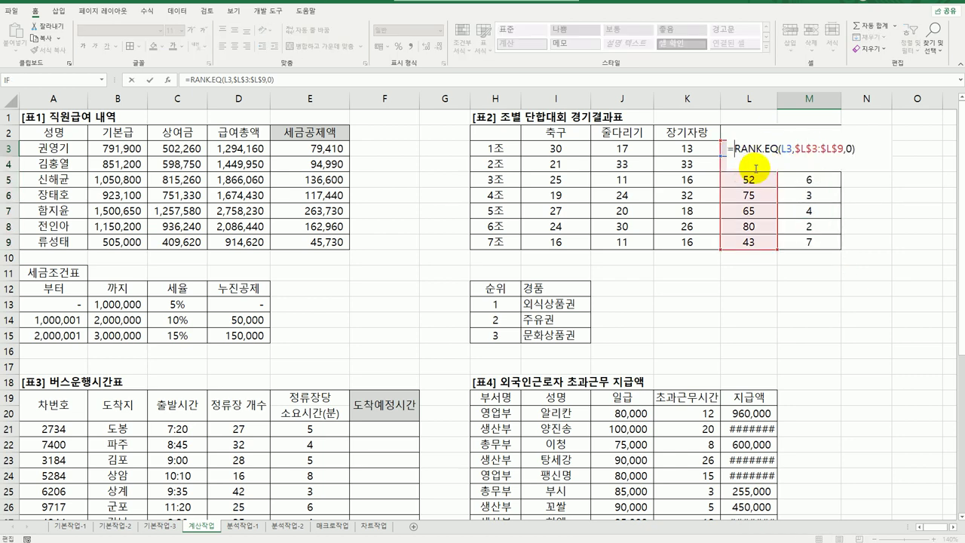
text(choo)
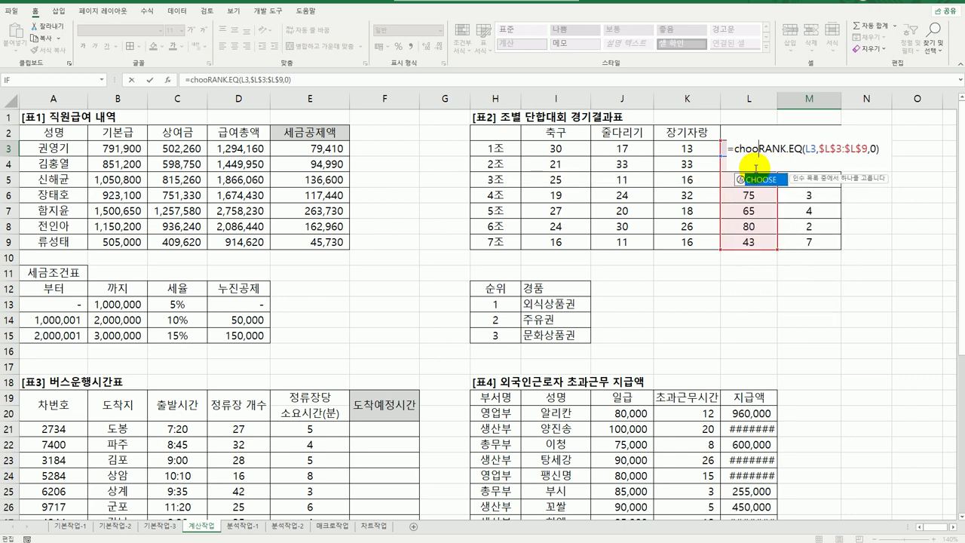
double_click(762, 180)
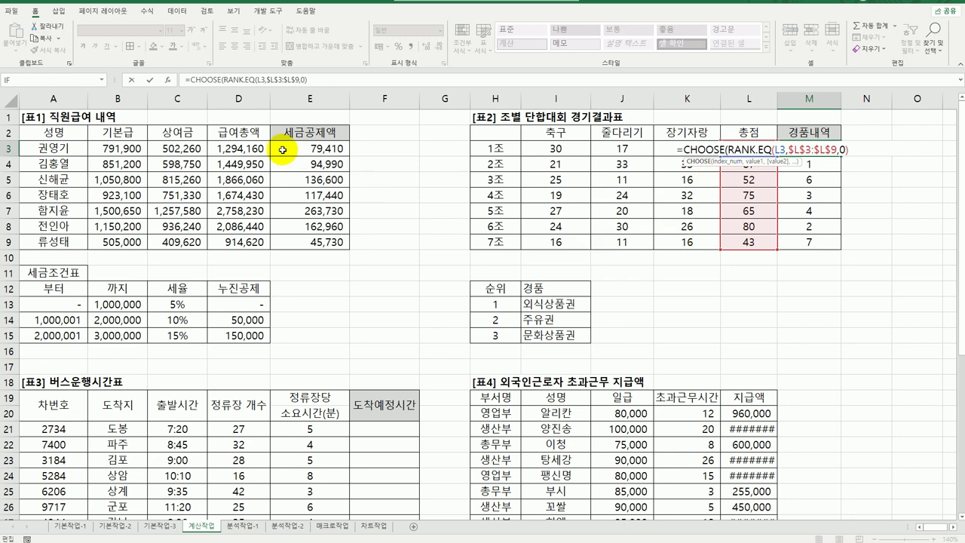
click(167, 80)
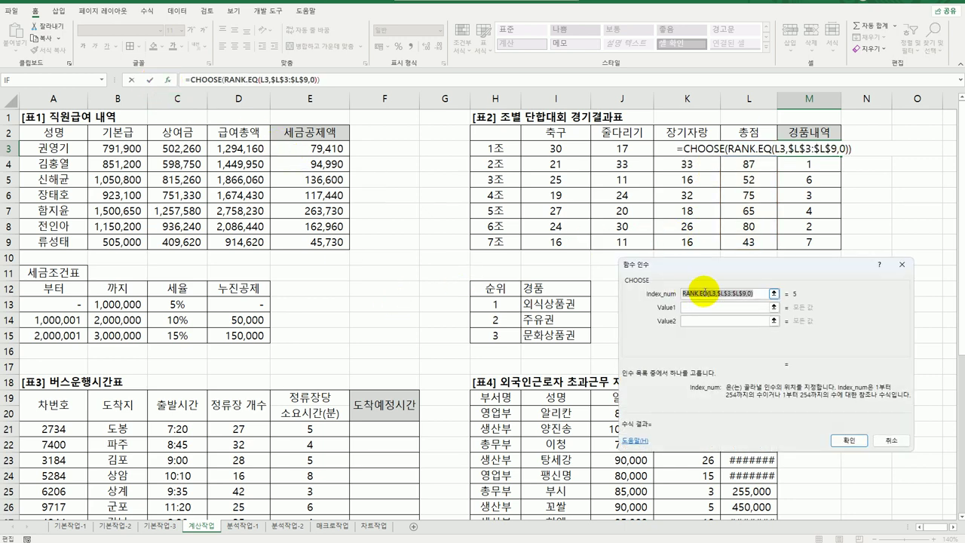
Step: Give CHOOSE the absolute references $I$13, $I$14 and $I$15 as Value1, Value2 and Value3
drag(705, 268, 281, 218)
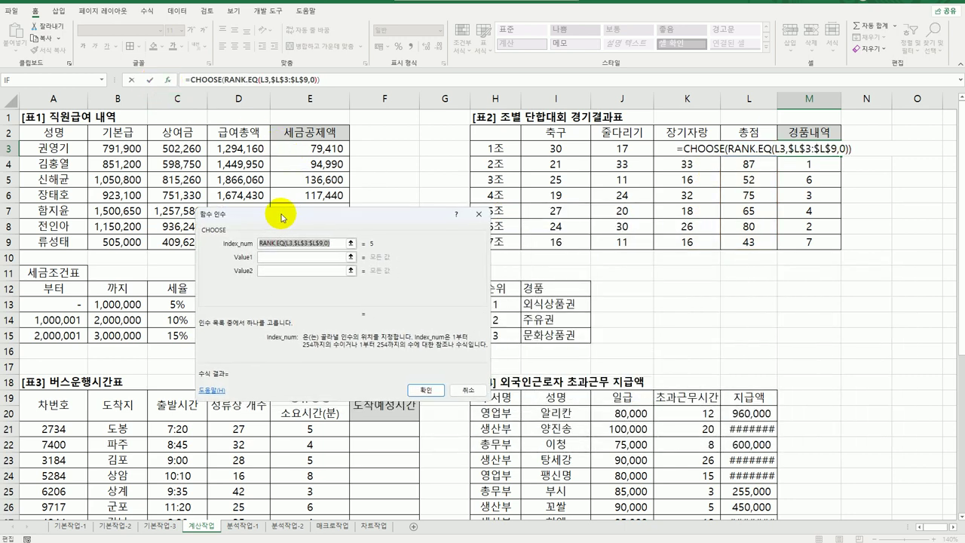
click(289, 261)
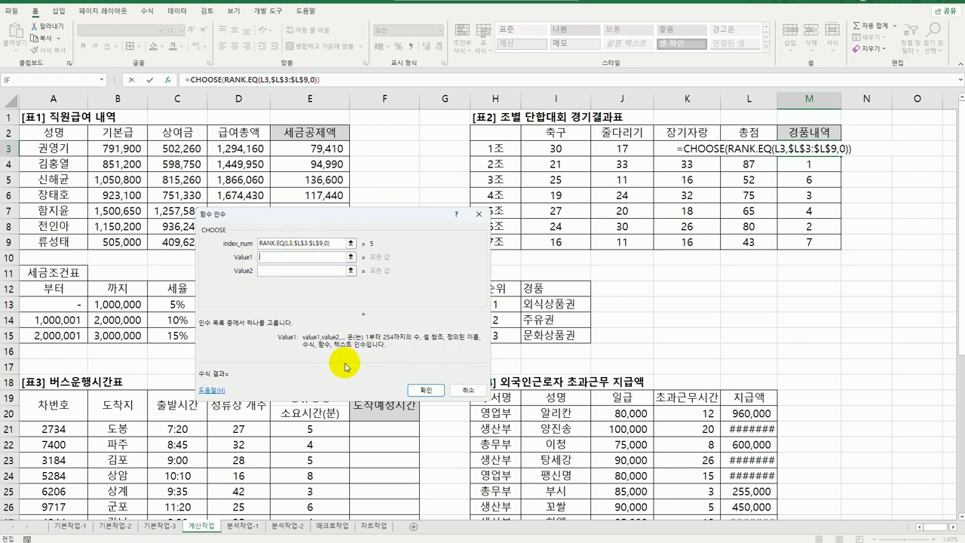
click(549, 305)
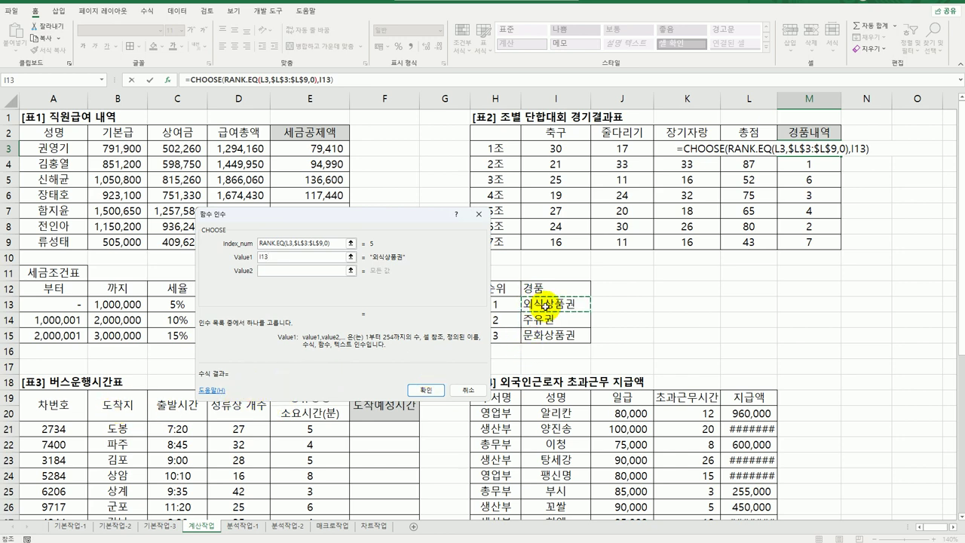
click(302, 270)
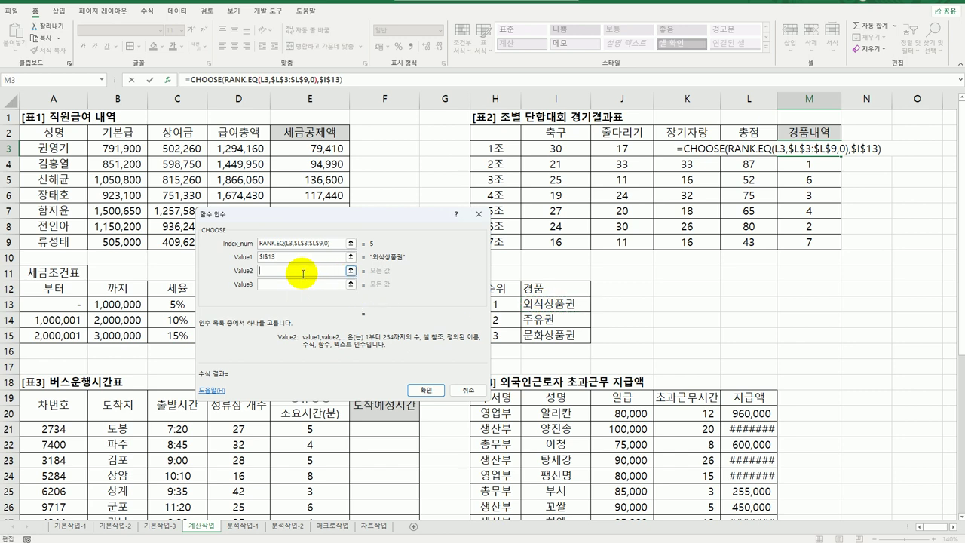
click(536, 319)
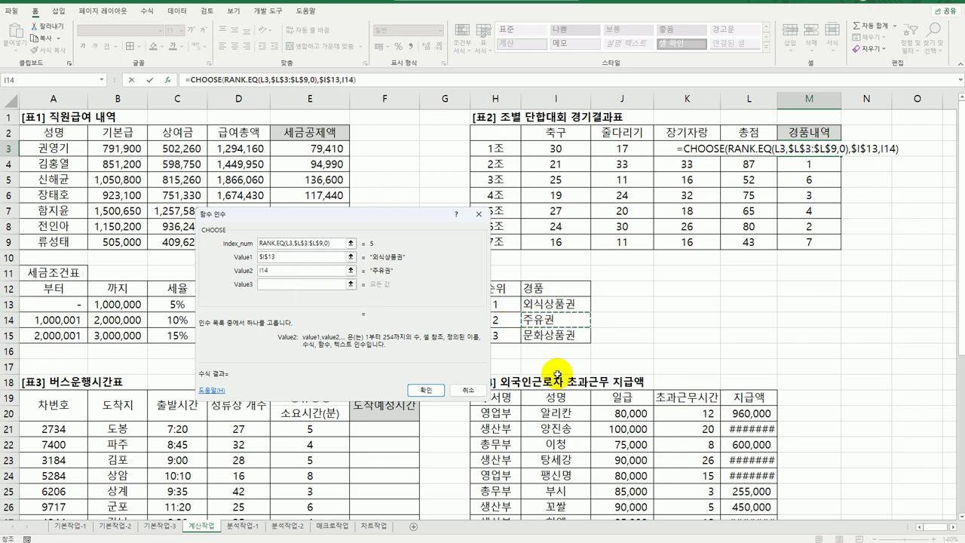
key(F4)
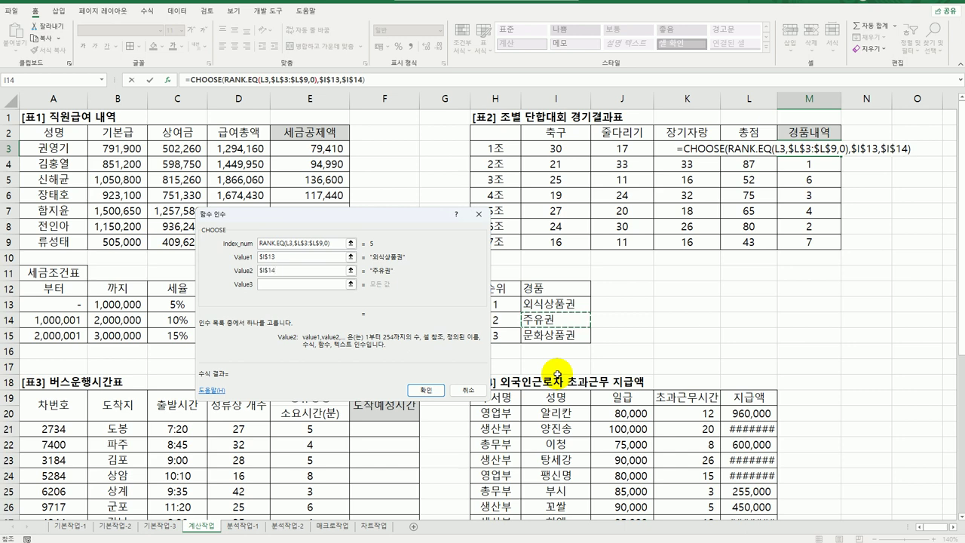
click(554, 334)
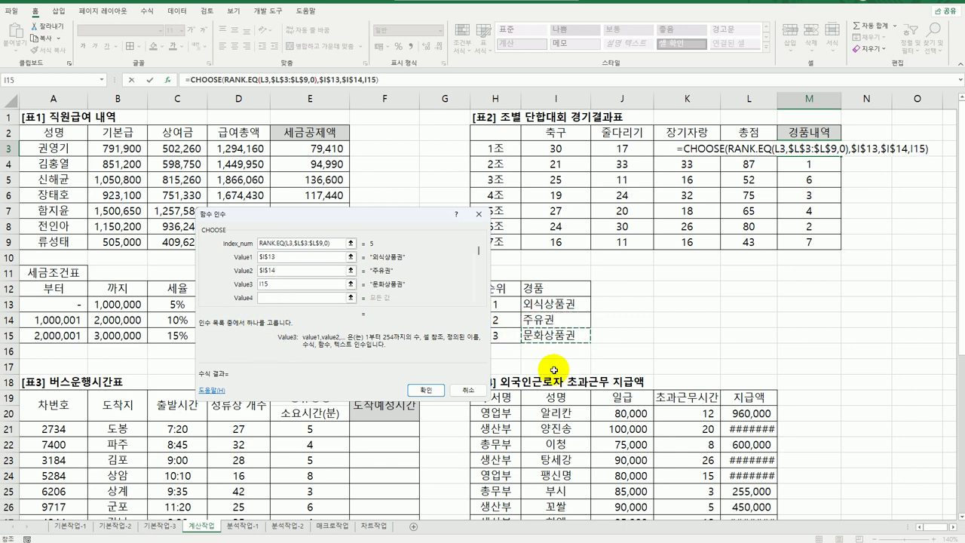
key(F4)
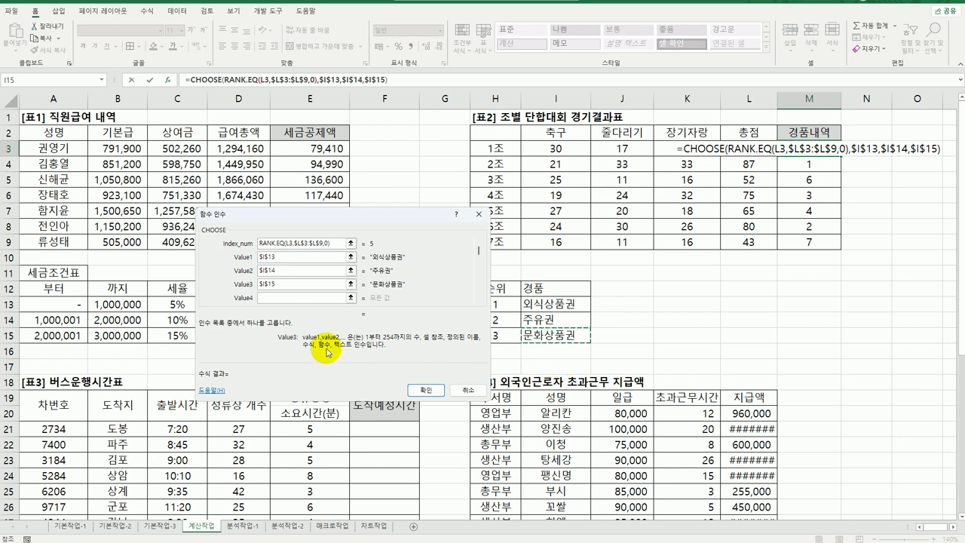
Step: Set CHOOSE's Value4 through Value7 to empty strings ("") and fill the completed formula from M3 down to M9
click(276, 299)
text("")
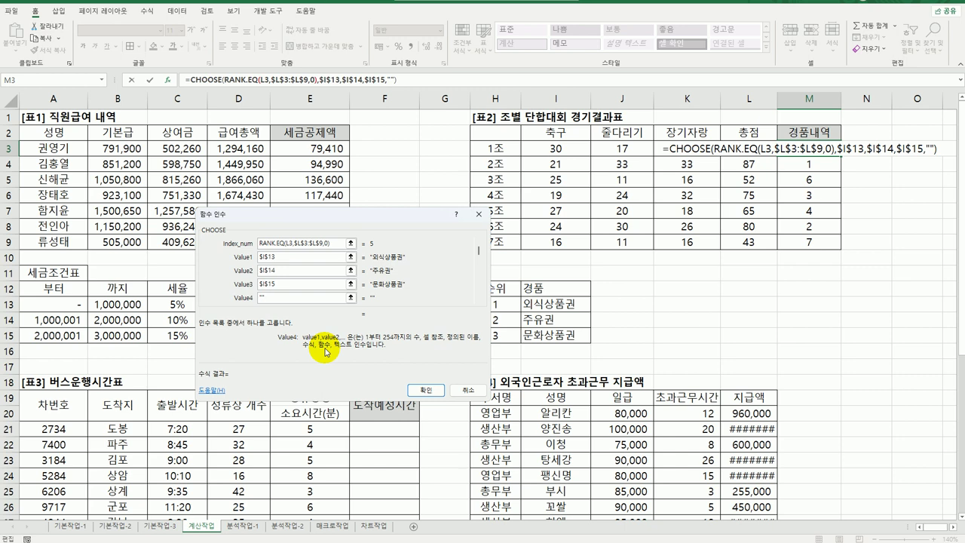
key(Tab)
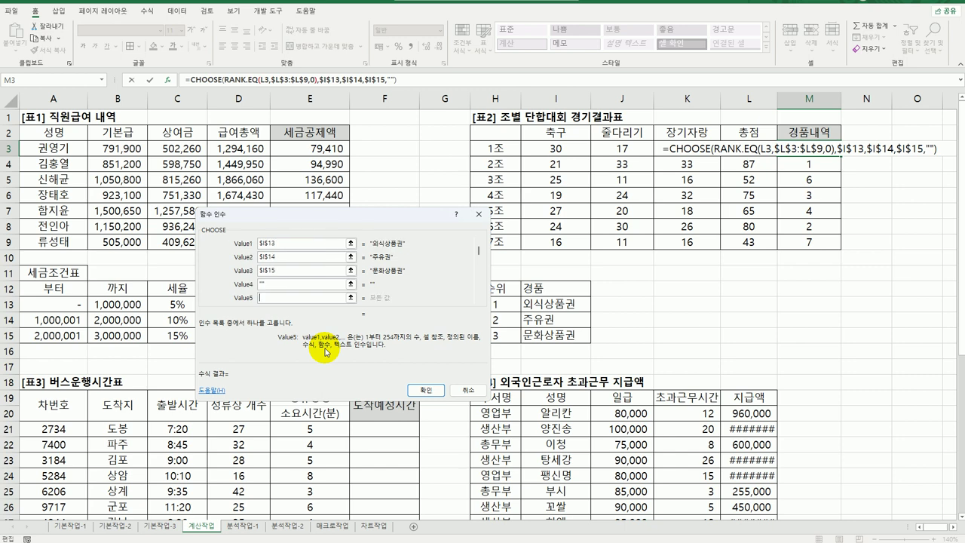
text("")
key(Tab)
text("")
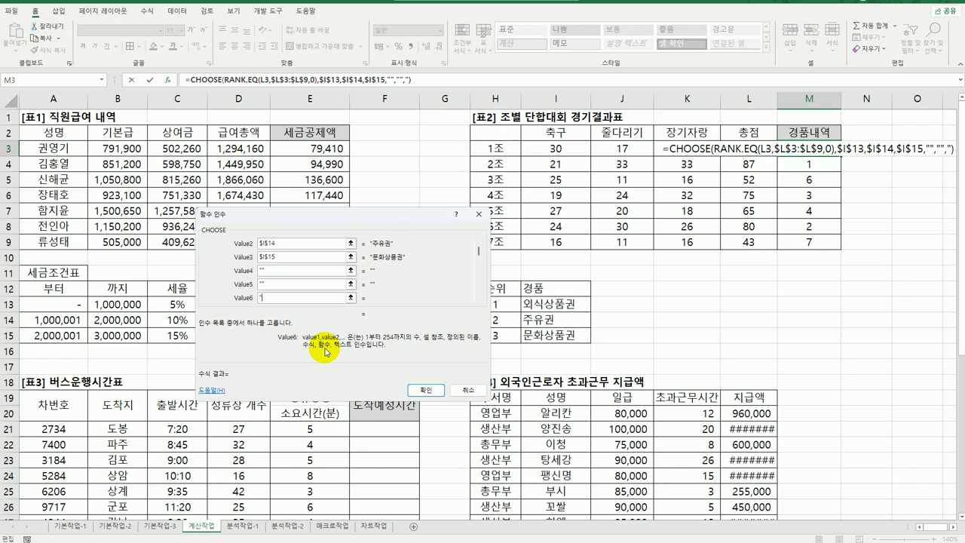
key(Tab)
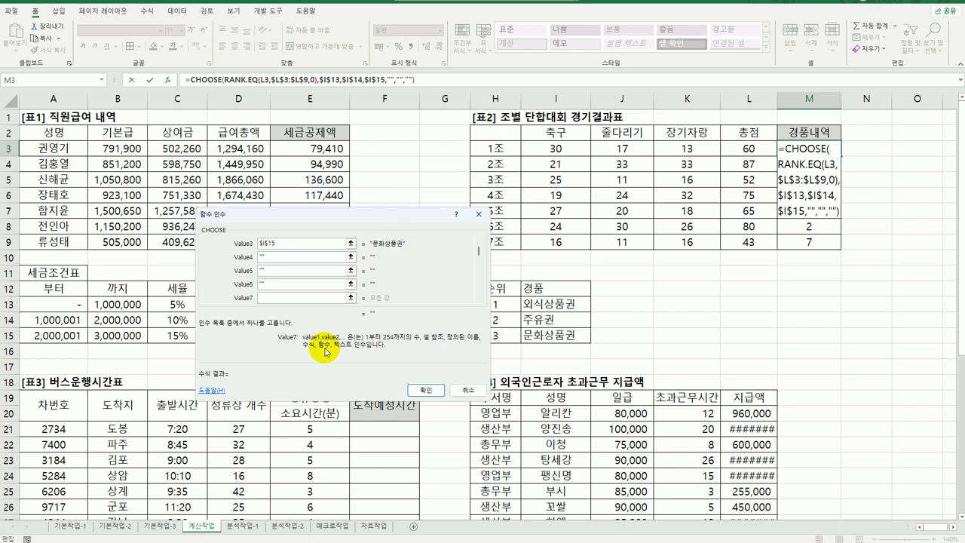
text("")
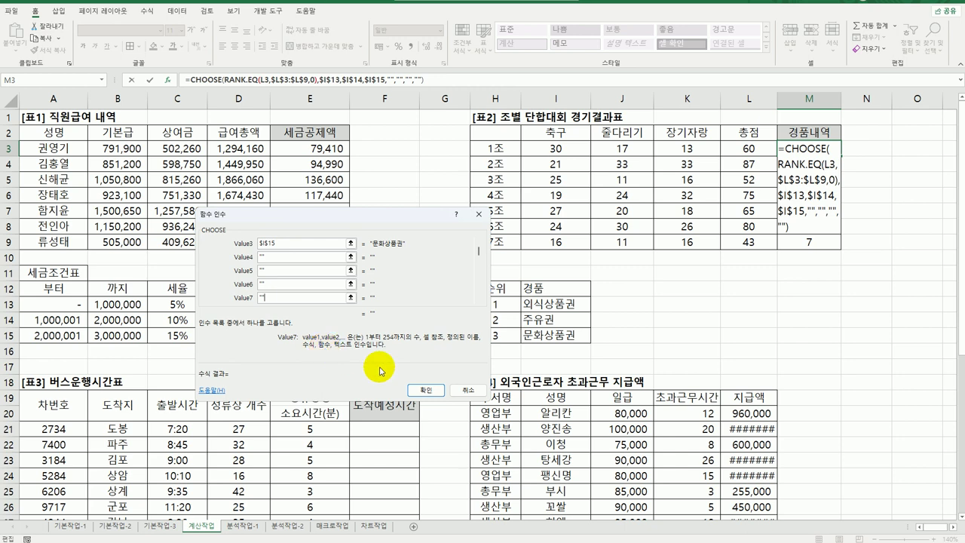
click(426, 389)
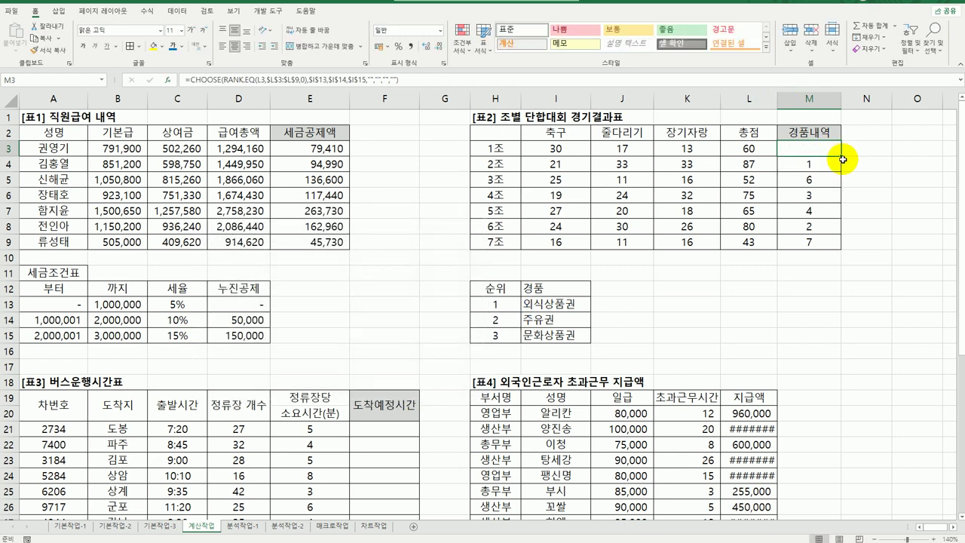
drag(844, 155, 845, 252)
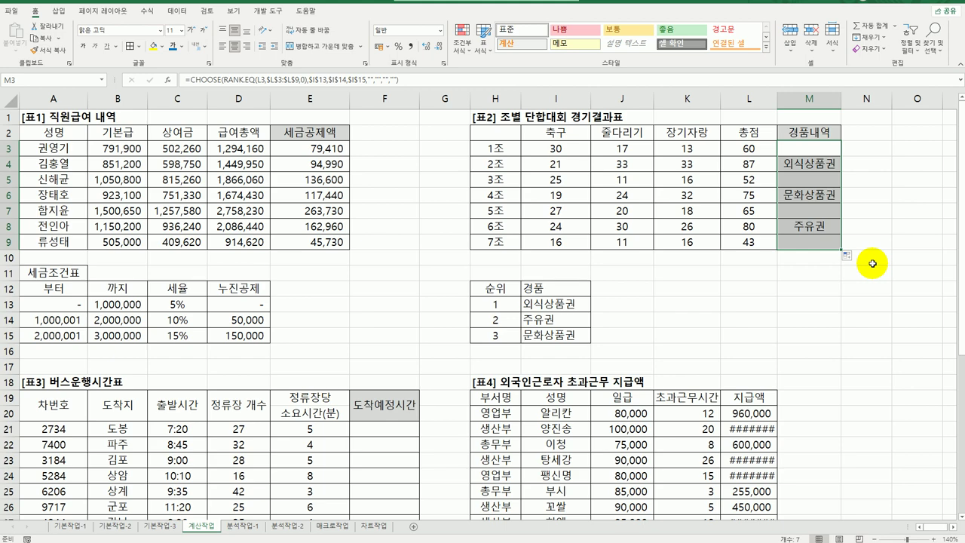
Step: Examine 표3's departure time, stop count and minutes per stop in C21, D21 and E21
scroll(760, 261, down, 2)
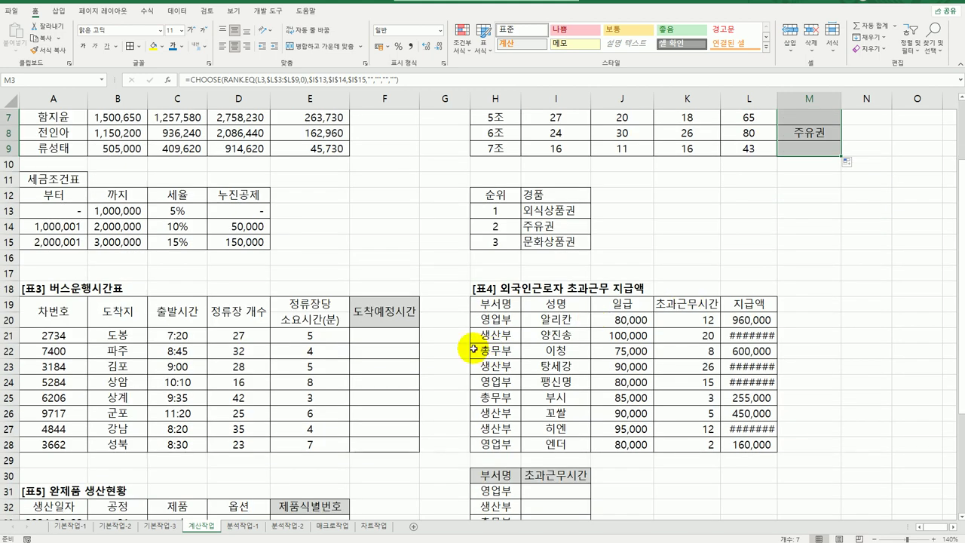
click(408, 334)
scroll(426, 336, down, 3)
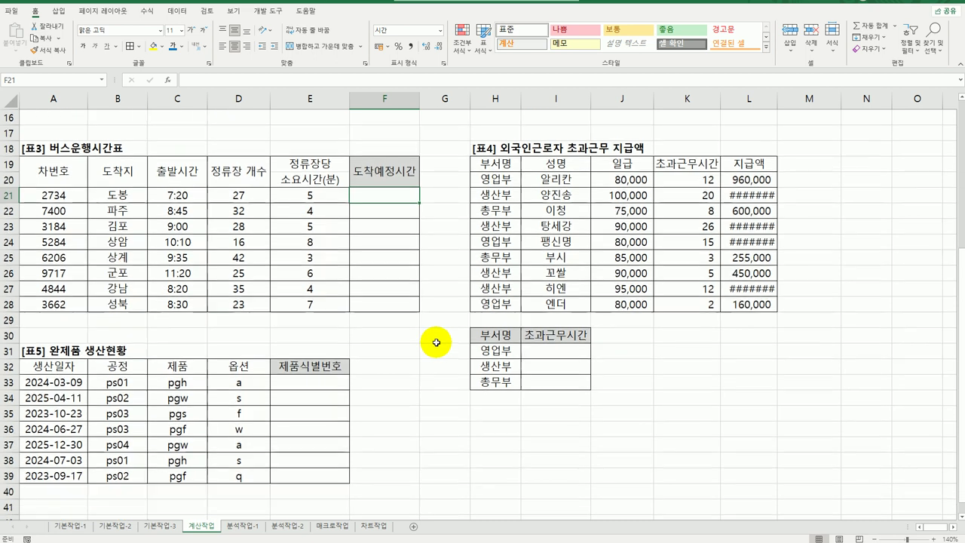
click(175, 195)
click(225, 197)
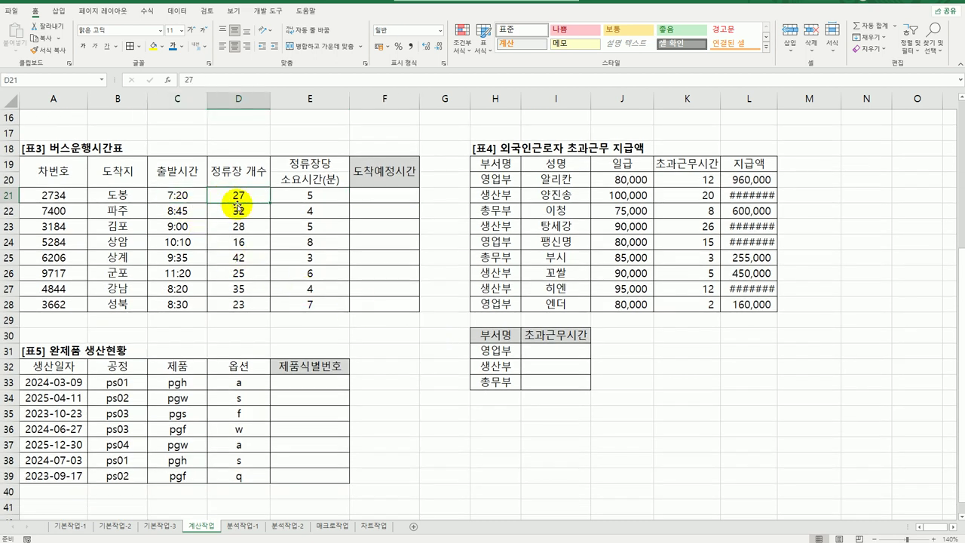
click(297, 198)
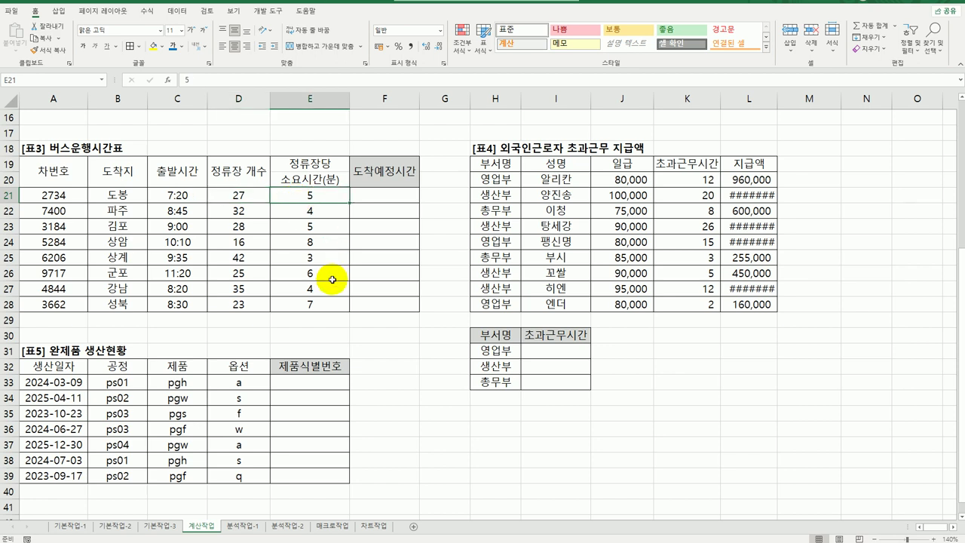
Step: Start a TIME formula in F21 of 표3's 도착예정시간 column and open the function's arguments dialog
click(396, 197)
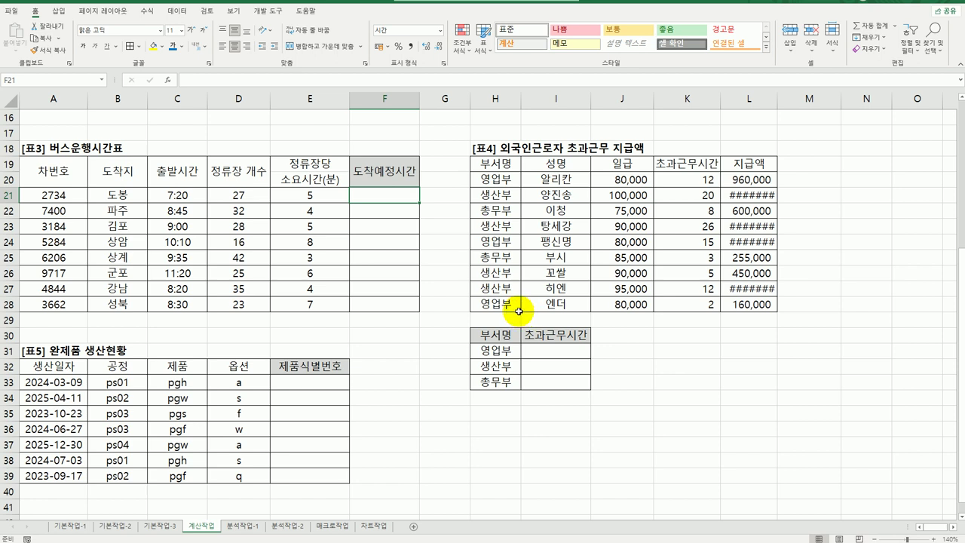
text(=)
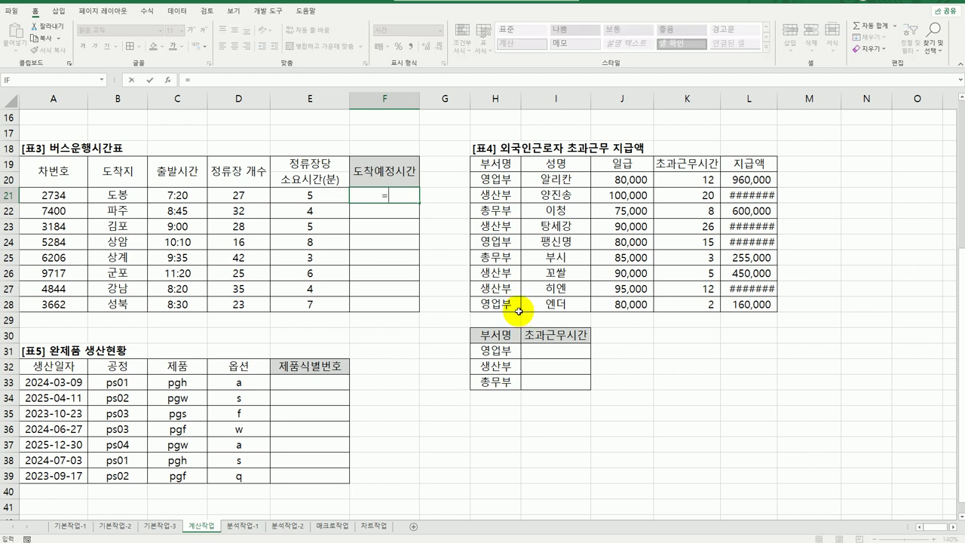
text(tim)
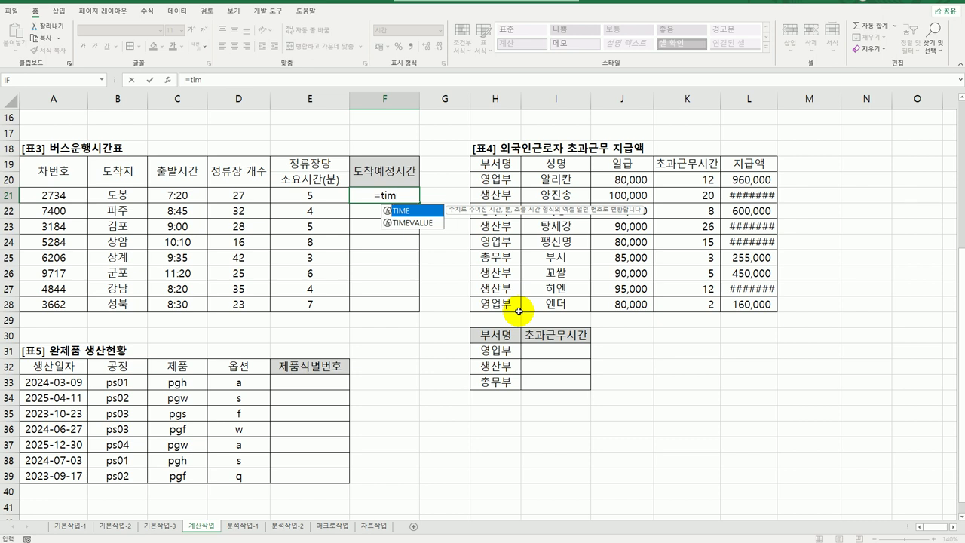
double_click(424, 211)
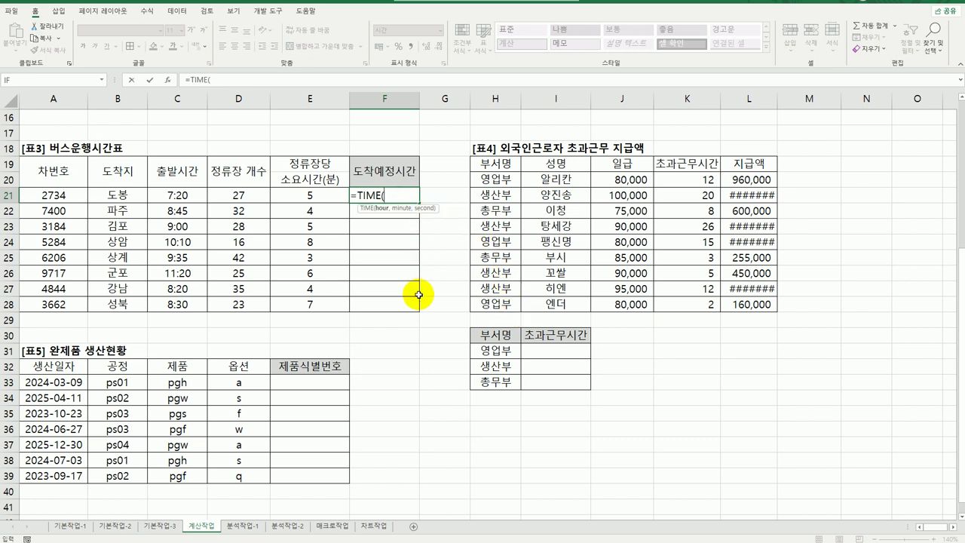
click(170, 83)
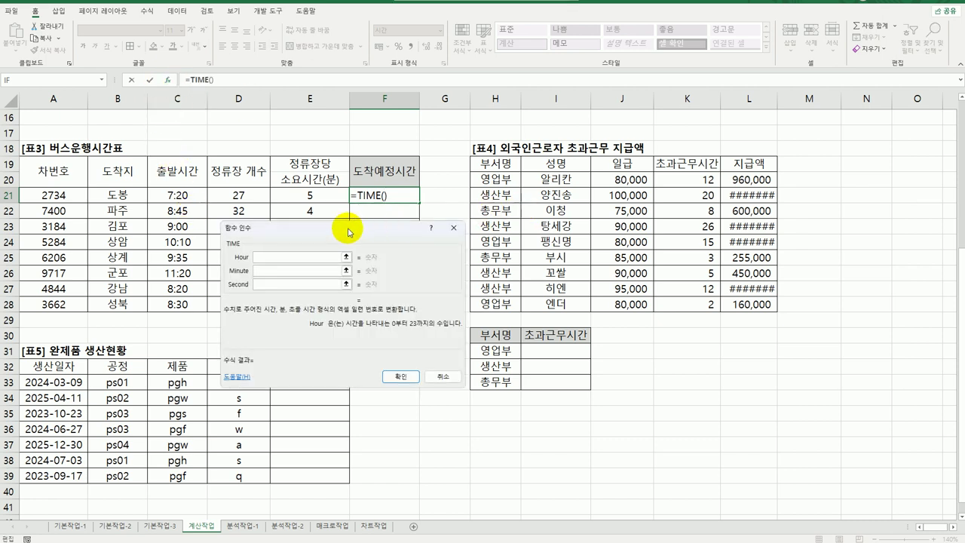
drag(342, 198, 559, 199)
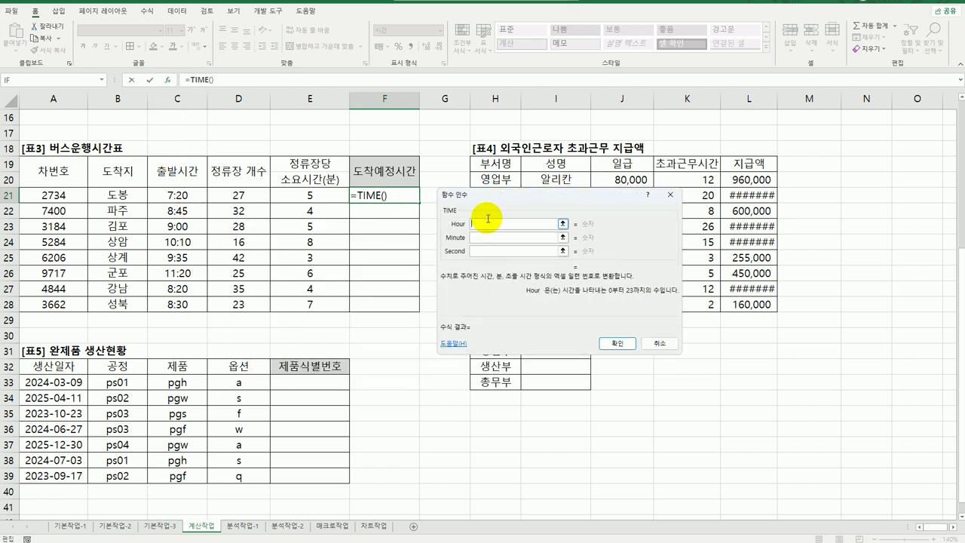
Step: Set TIME's Hour argument to hour(C21) and its Minute argument to minute(C21)
text(hour()
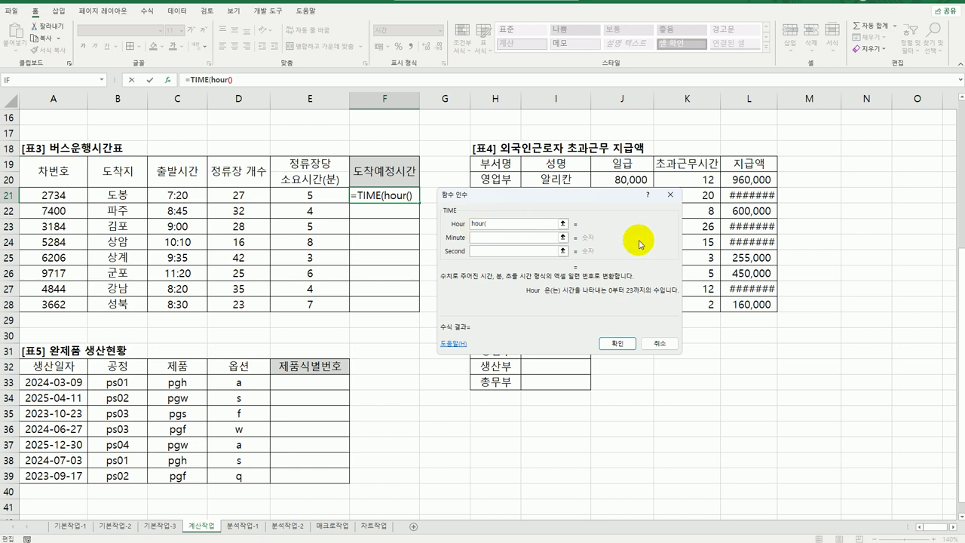
click(166, 197)
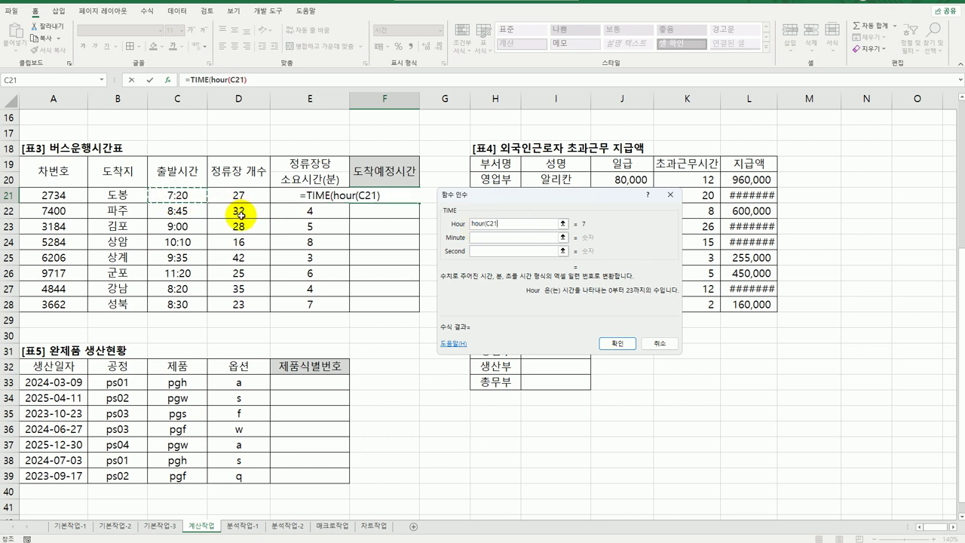
text())
click(479, 237)
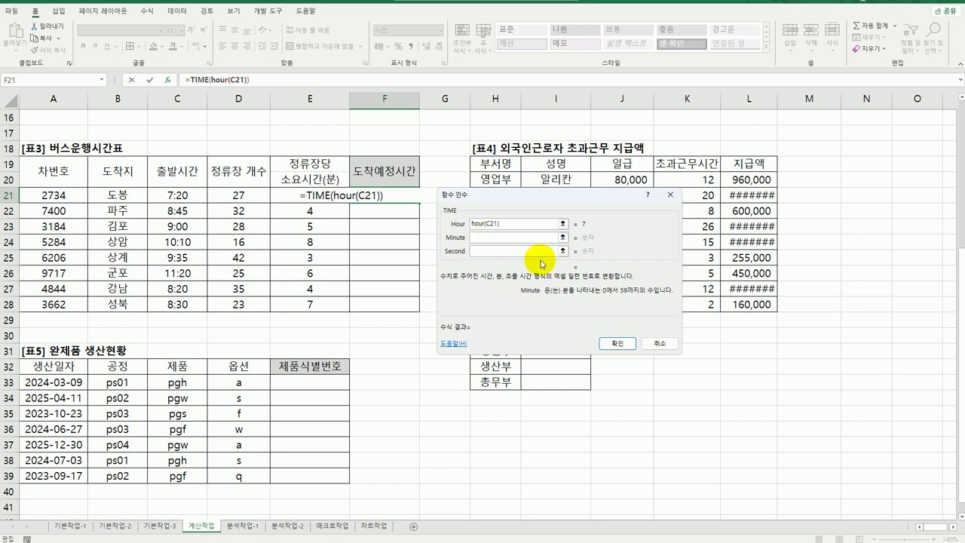
text(minute)
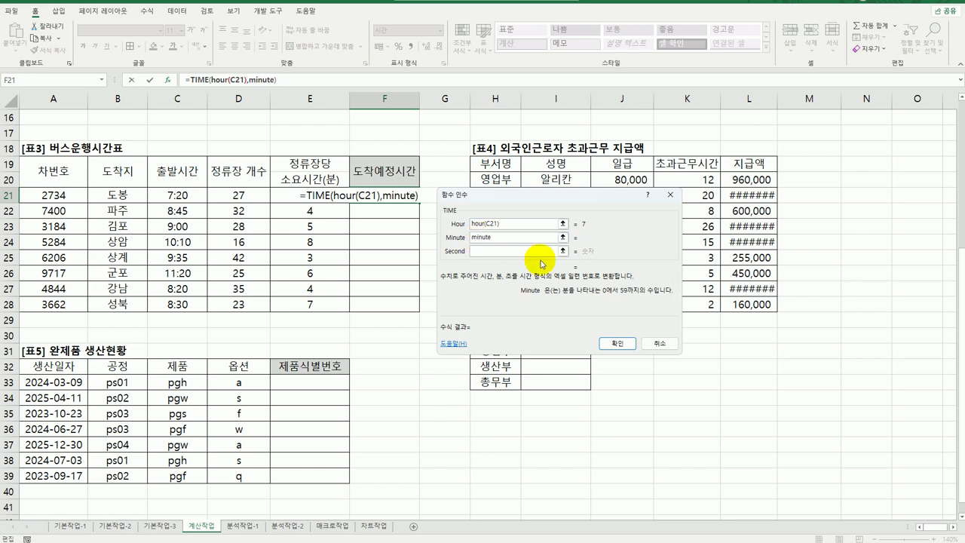
text(()
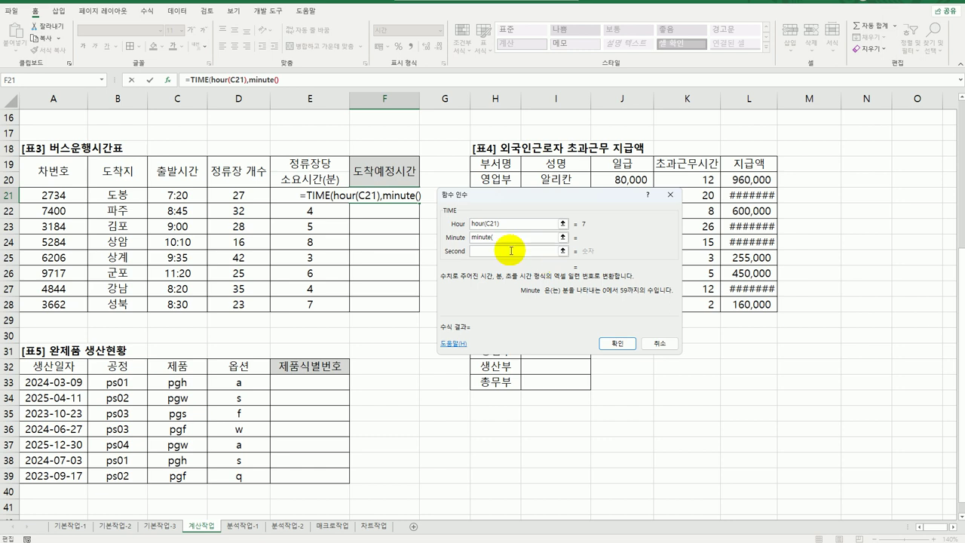
click(186, 197)
text())
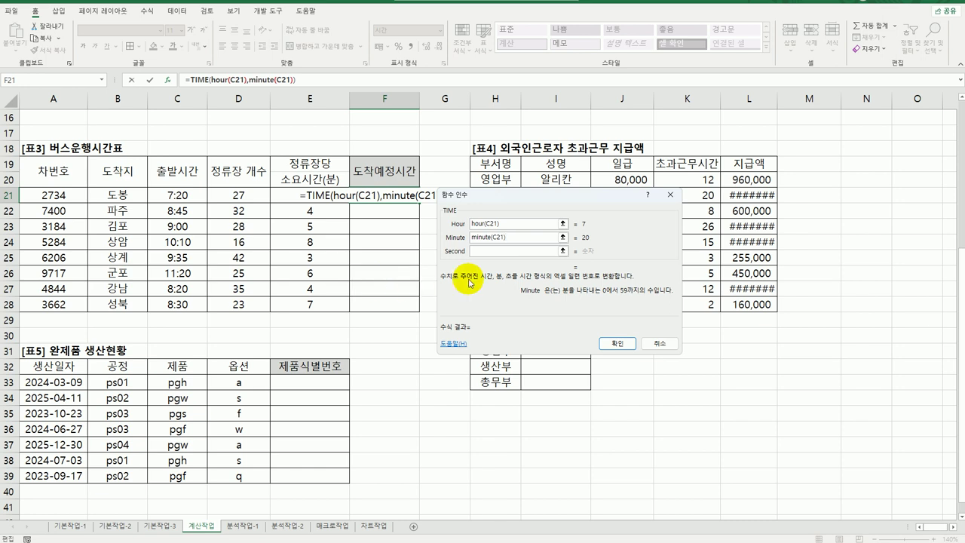
Step: Set TIME's Second argument to 0 and fill the accepted formula from F21 down to F28
click(487, 252)
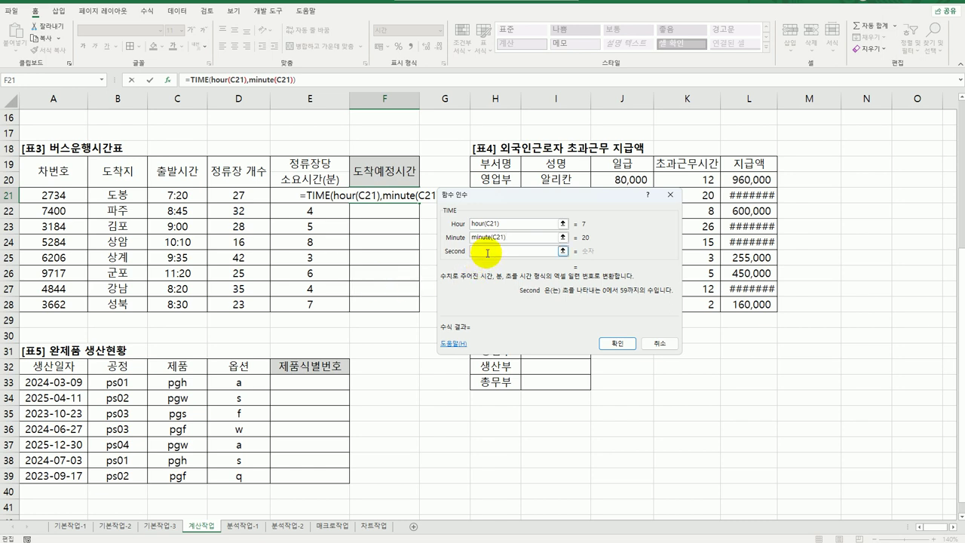
text(0)
click(616, 343)
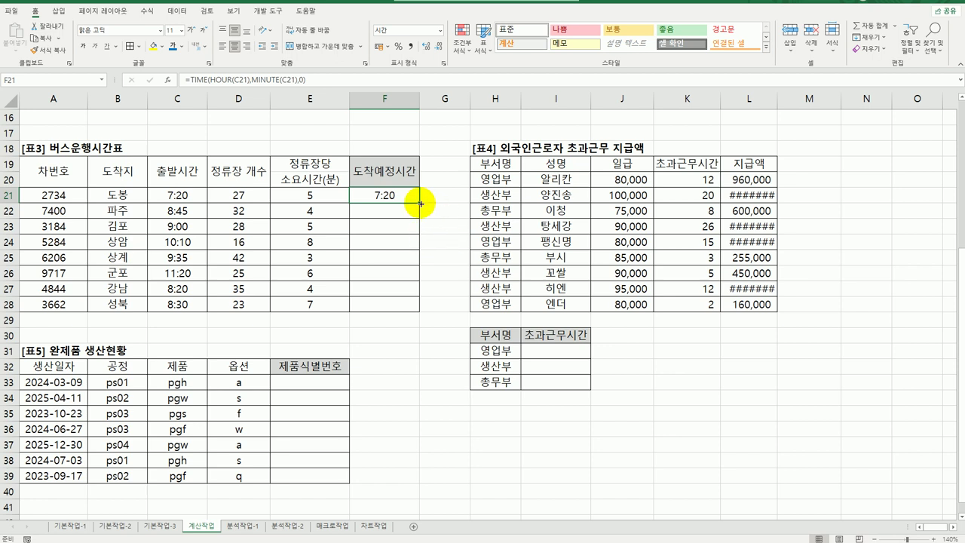
drag(419, 203, 415, 310)
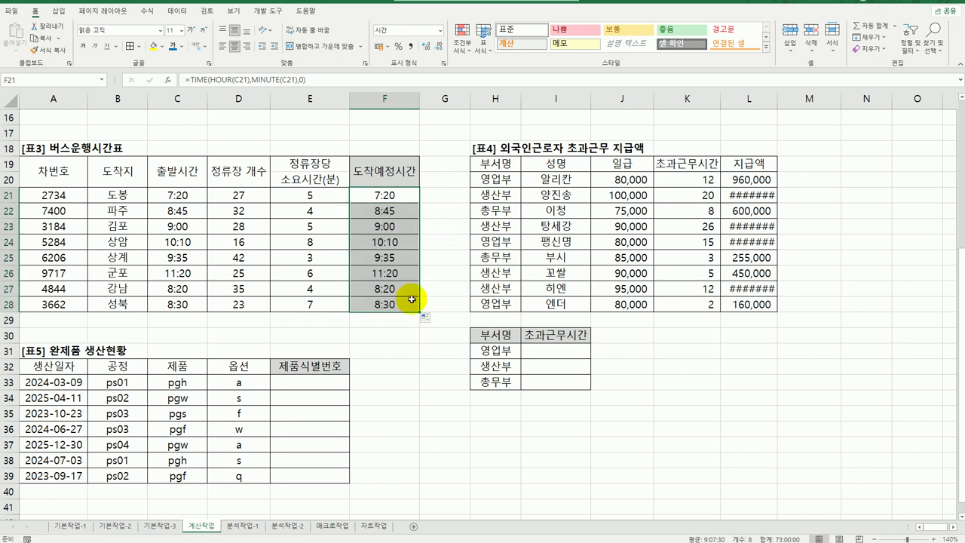
click(385, 196)
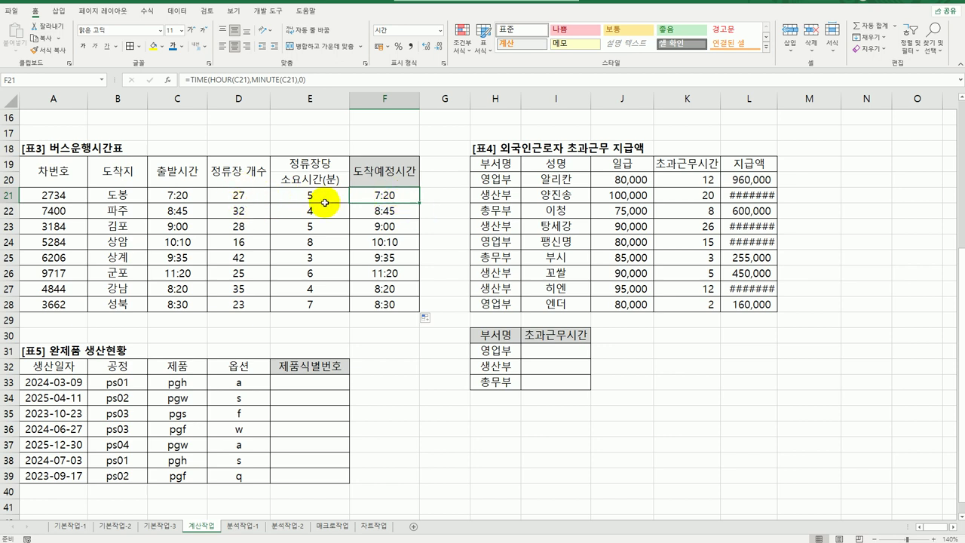
Step: Reopen the arguments of F21's TIME formula and extend its Minute argument to MINUTE(C21)+D21*E21
double_click(391, 197)
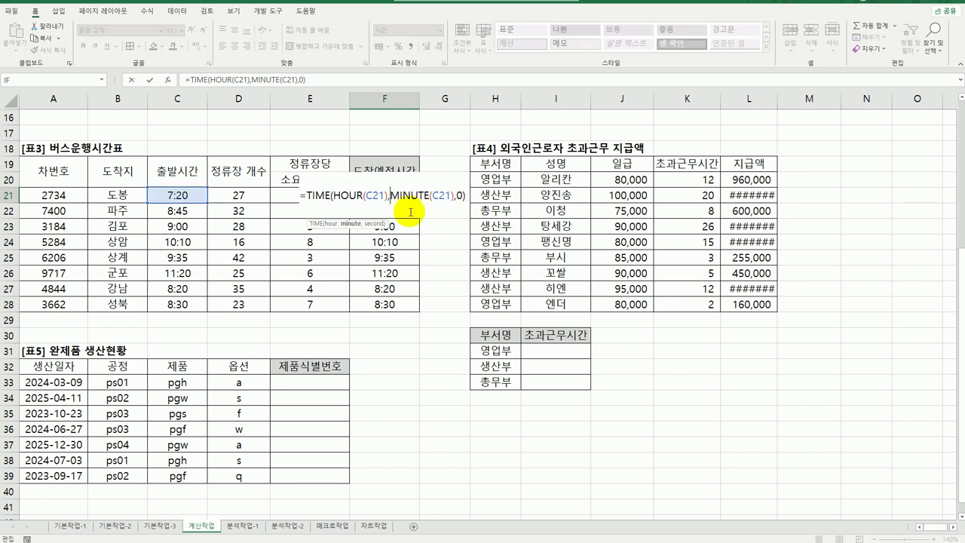
click(367, 196)
click(324, 196)
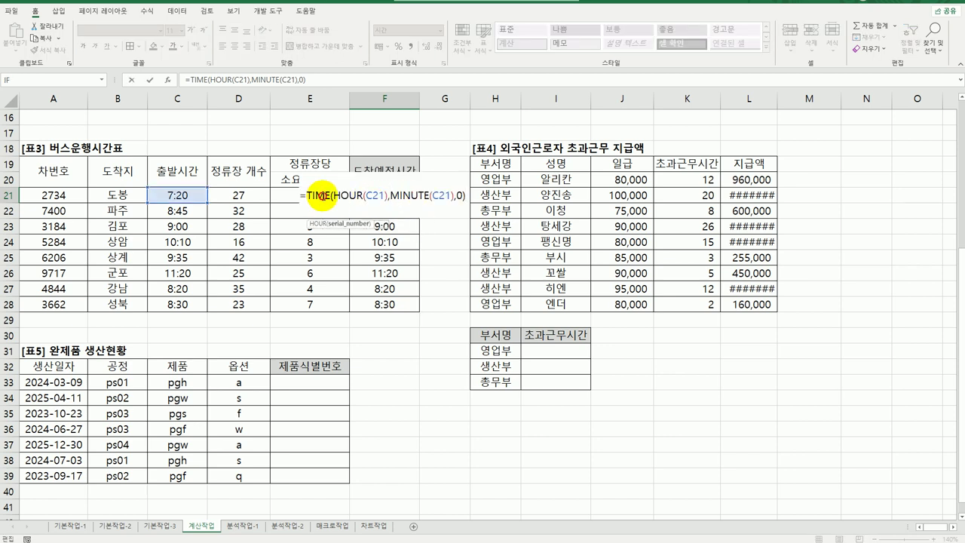
click(167, 81)
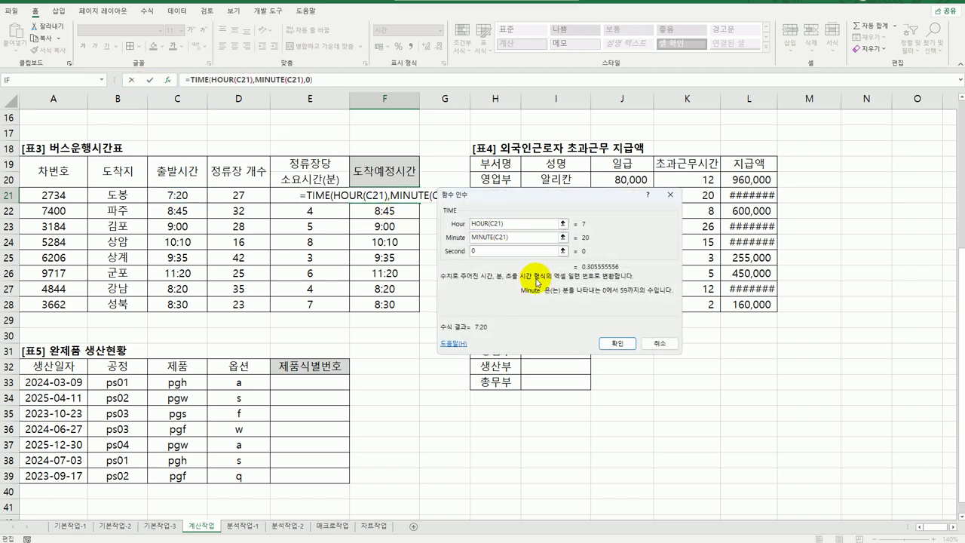
text(+)
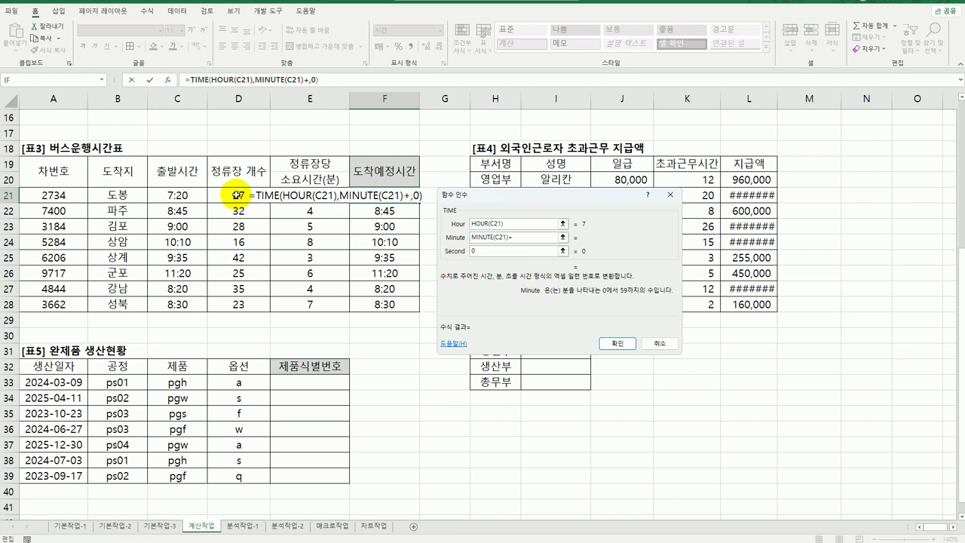
click(236, 194)
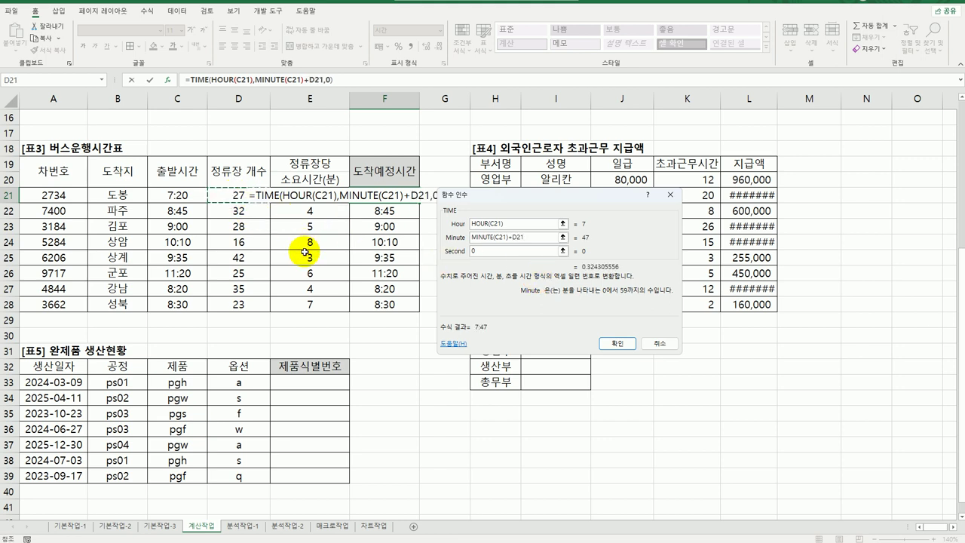
text(*)
click(305, 198)
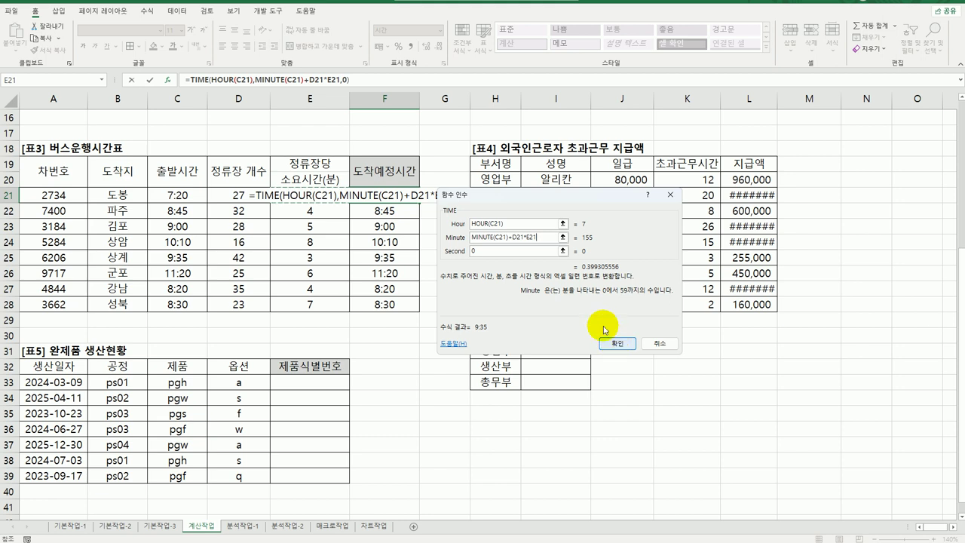
Step: Enclose the D21*E21 product in parentheses so the Minute argument reads MINUTE(C21)+(D21*E21)
click(507, 237)
click(537, 251)
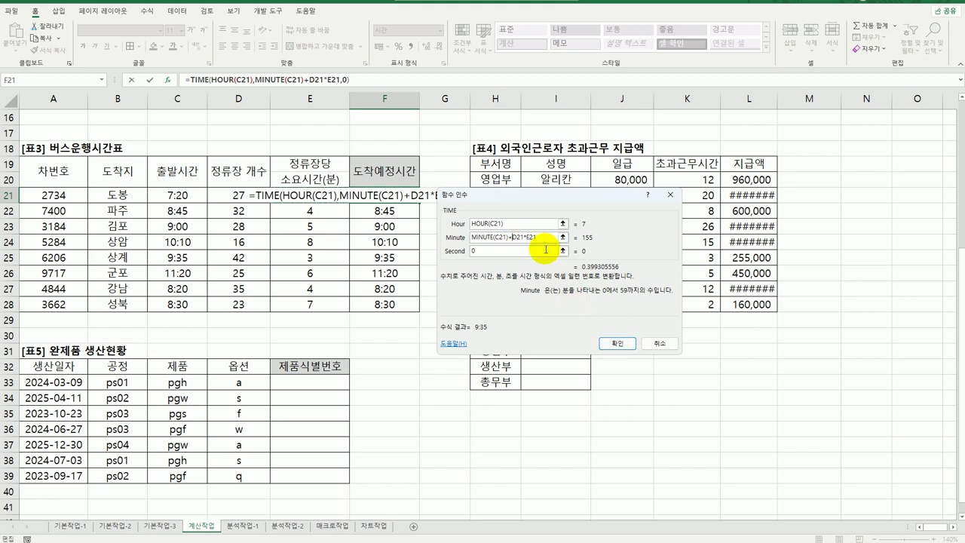
text((C21)
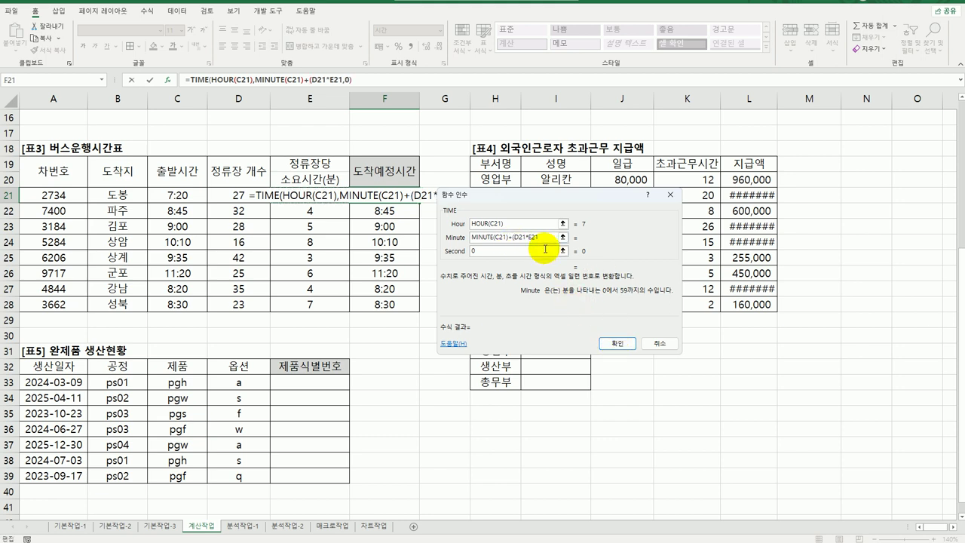
text())
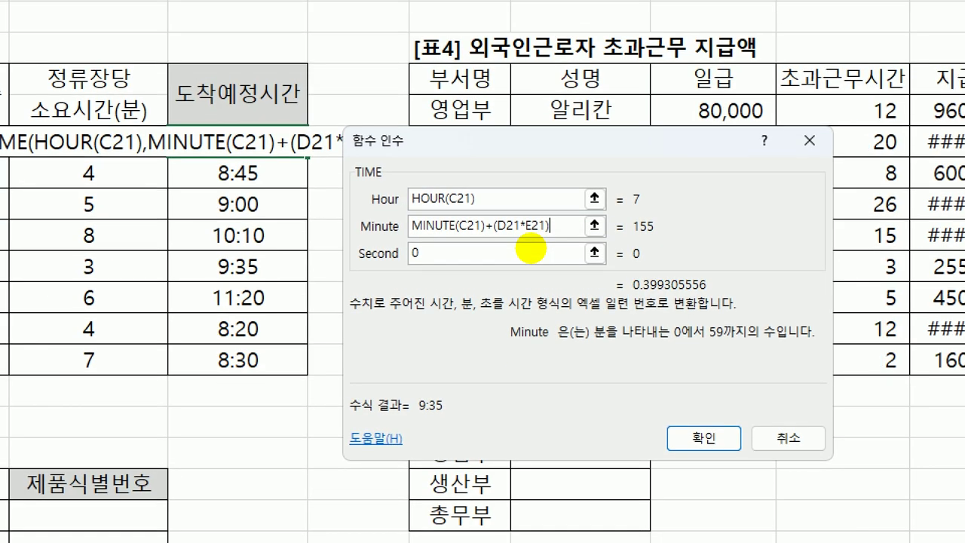
mouse_move(464, 240)
mouse_down()
mouse_move(473, 241)
mouse_move(473, 221)
mouse_move(482, 241)
mouse_move(493, 242)
mouse_up()
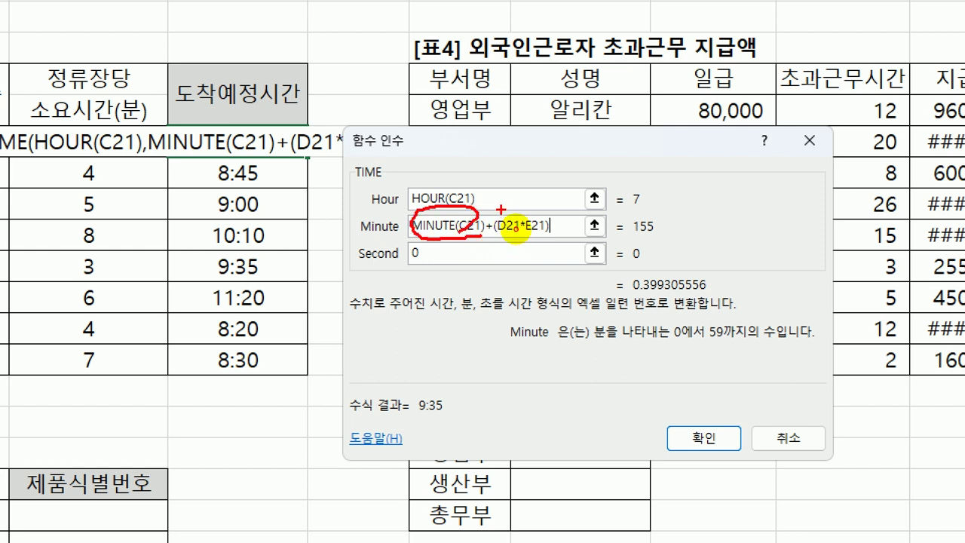
mouse_move(501, 200)
mouse_down()
mouse_move(525, 179)
mouse_move(532, 222)
mouse_move(548, 200)
mouse_up()
drag(495, 240, 537, 240)
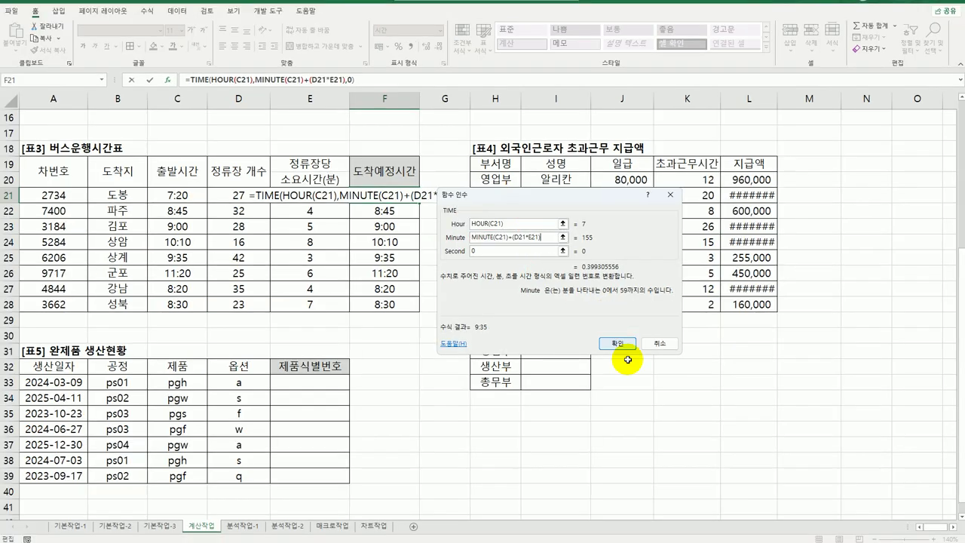
Step: Accept the revised TIME formula in F21 and fill it down to F28
click(621, 344)
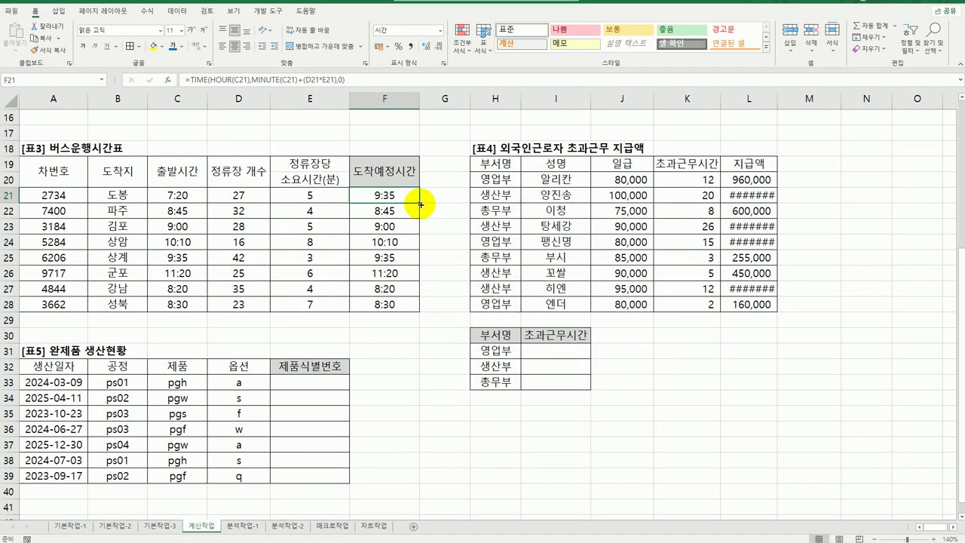
drag(421, 202, 429, 313)
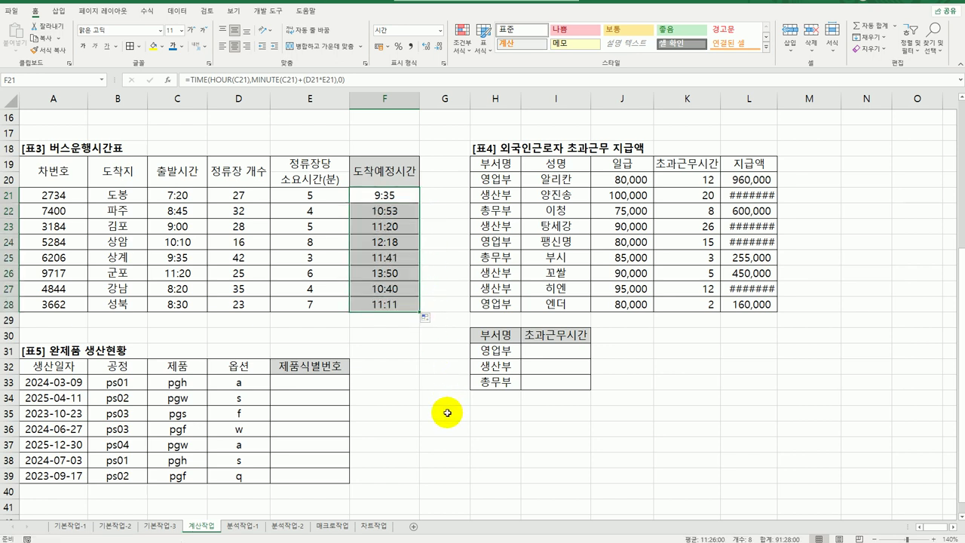
click(393, 301)
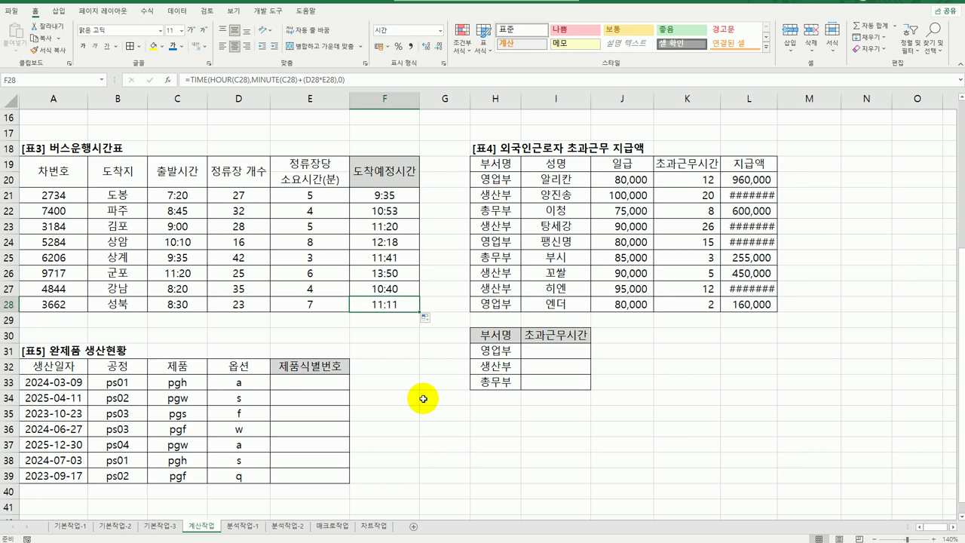
Step: Auto-fit the width of column L to show 표4's 지급액 amounts in full
click(556, 350)
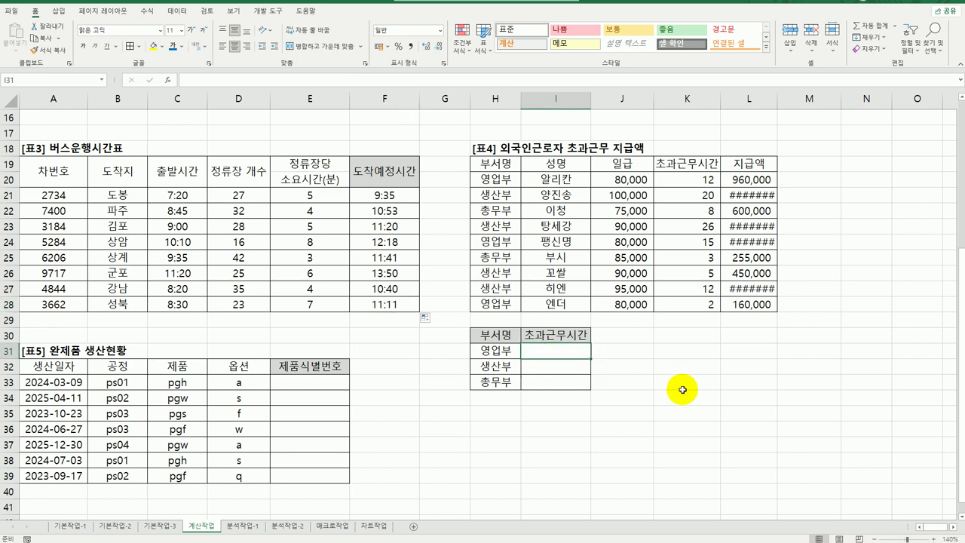
click(496, 182)
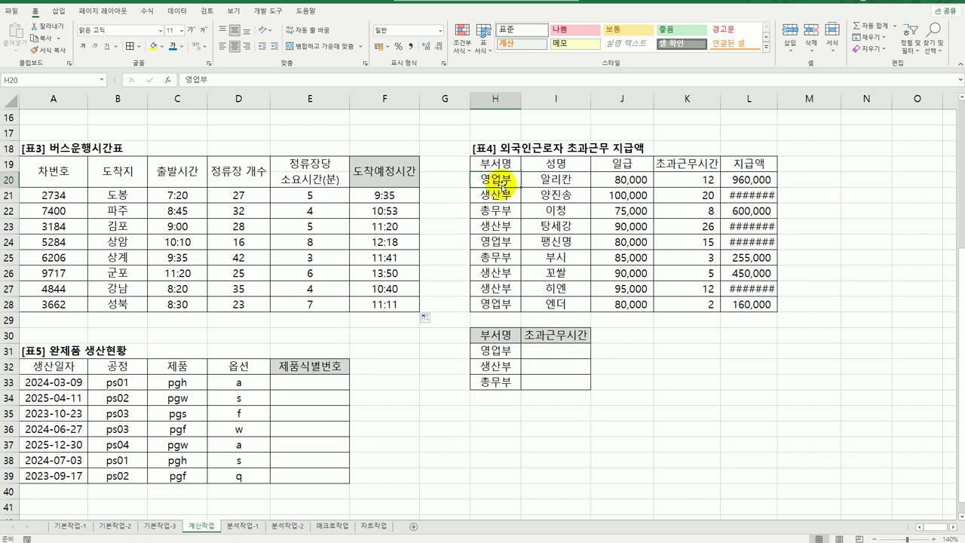
click(675, 181)
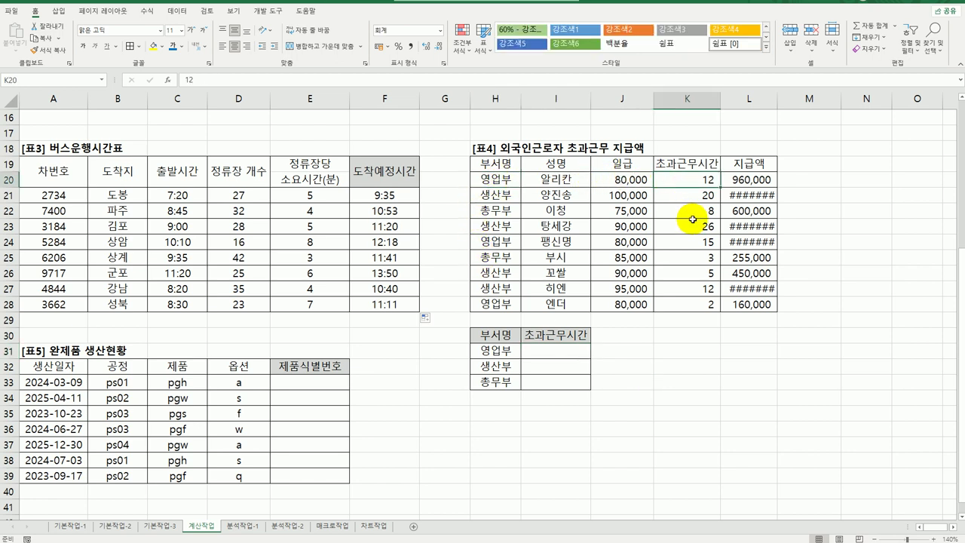
double_click(777, 99)
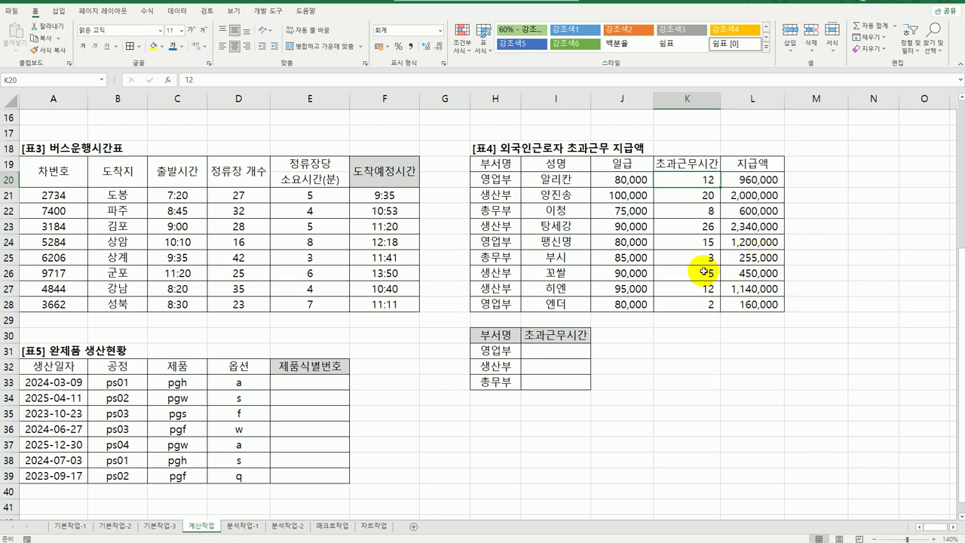
Step: Start a SUMIF formula in I31 for 영업부's 초과근무시간 and open its arguments dialog, moved clear of 표4
click(555, 351)
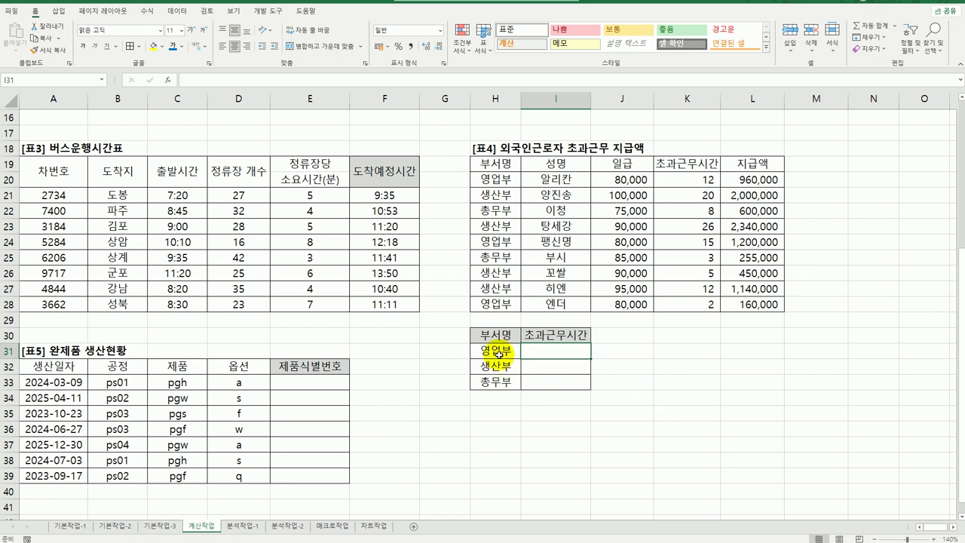
drag(499, 349, 501, 387)
click(556, 351)
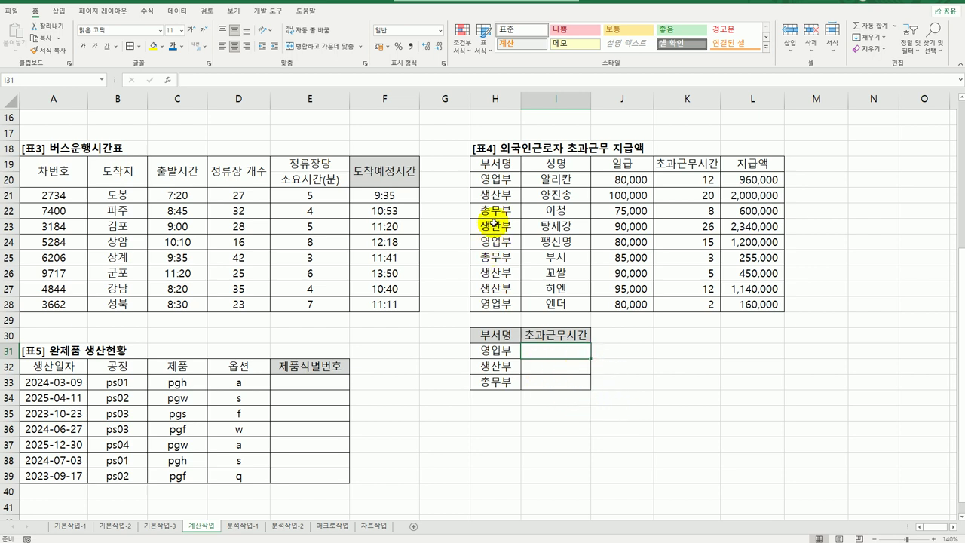
drag(495, 182, 495, 304)
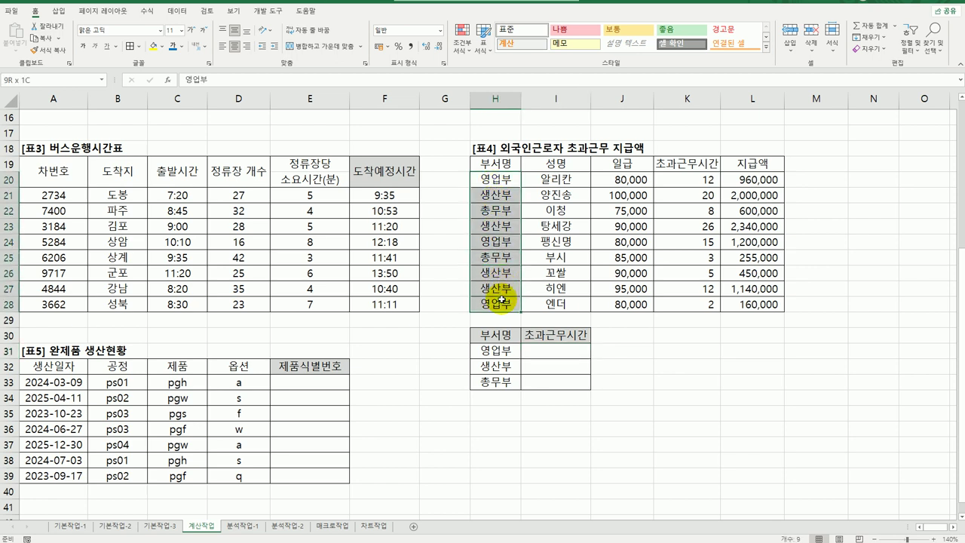
click(542, 350)
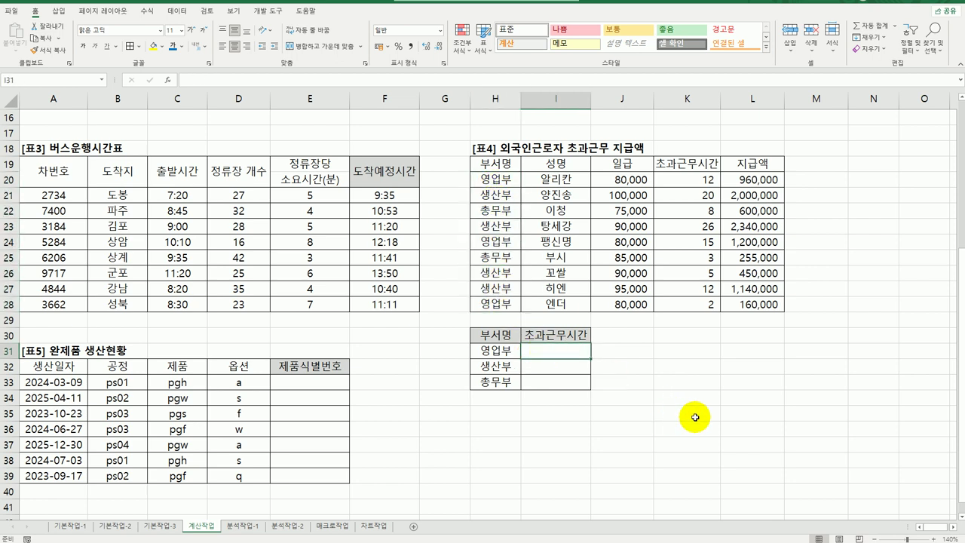
text(=)
text(sumif)
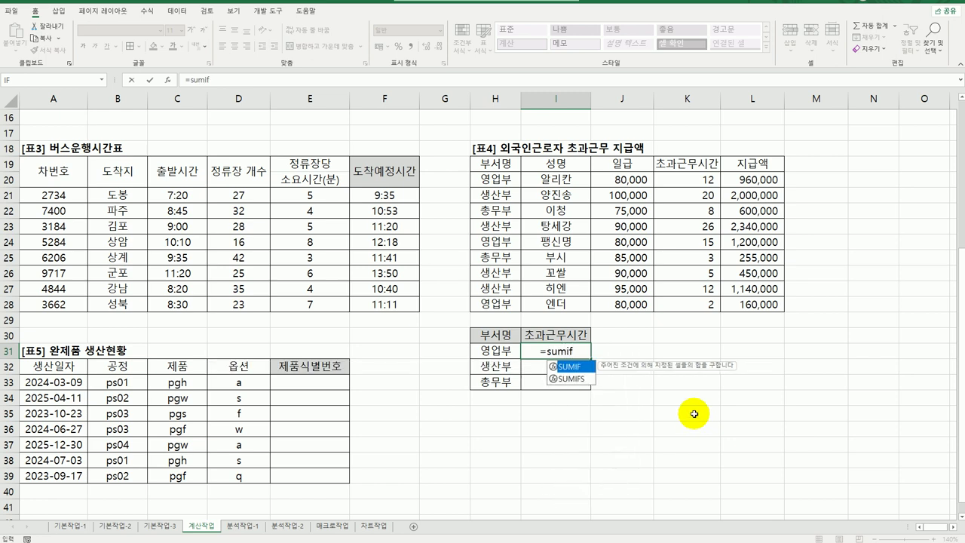
double_click(576, 367)
click(172, 81)
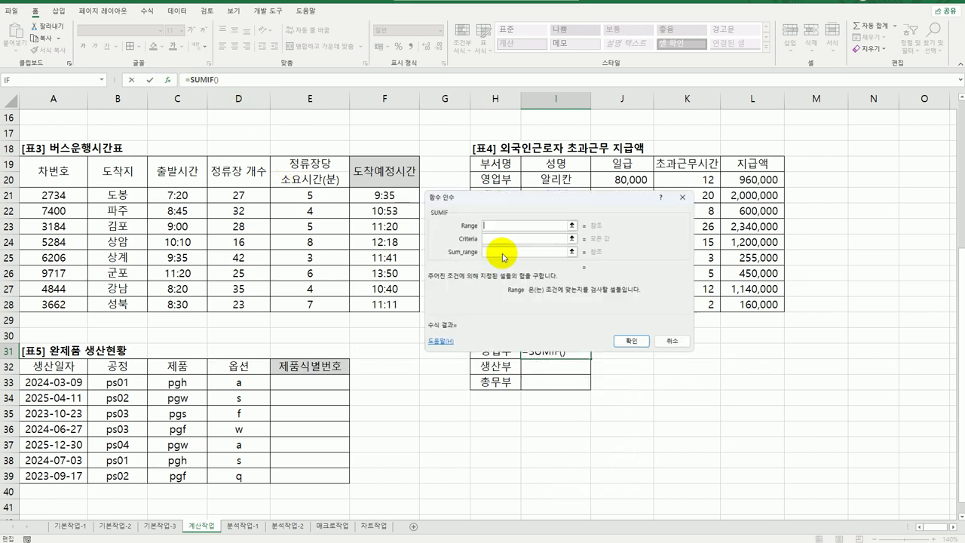
drag(500, 192, 217, 233)
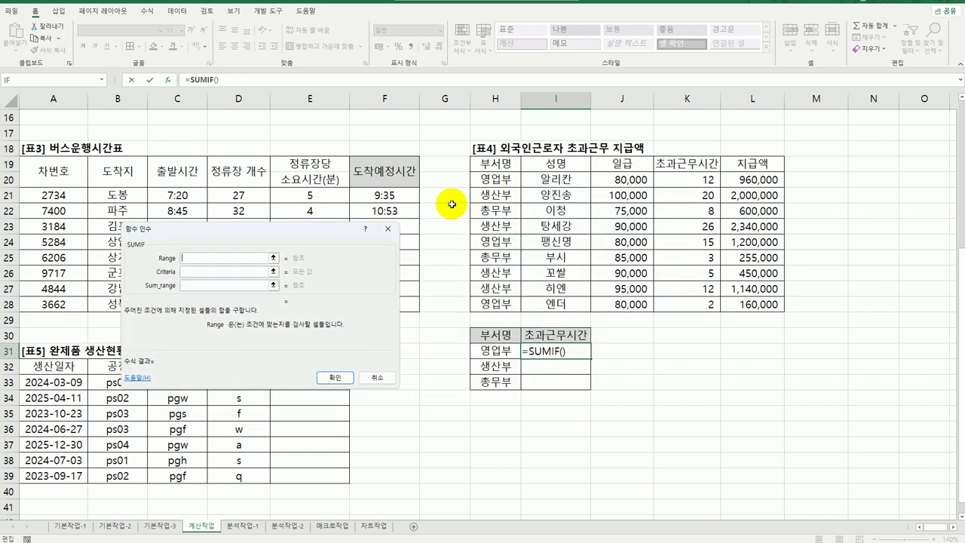
Step: Set SUMIF's Range argument to the absolute reference $H$20:$H$28 and its Criteria argument to H31
drag(479, 181, 494, 308)
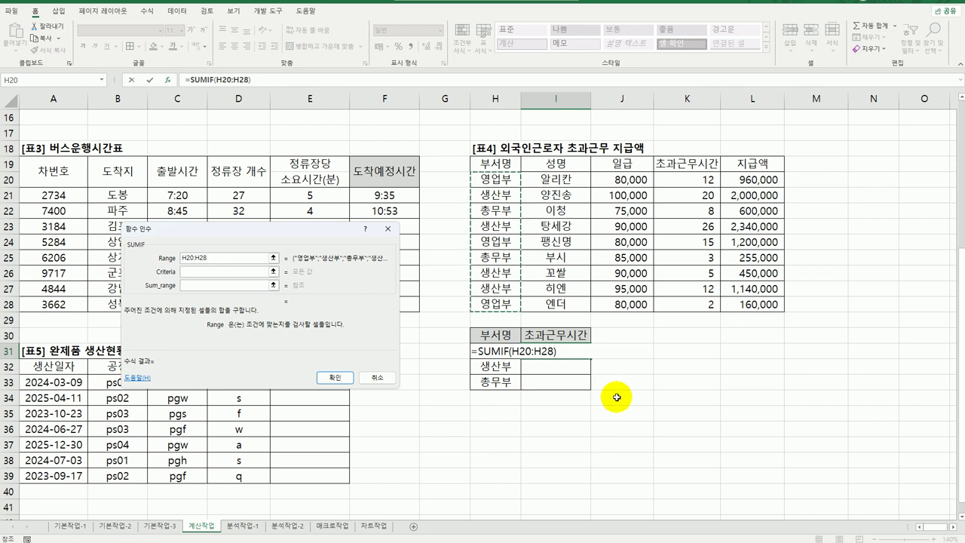
key(F4)
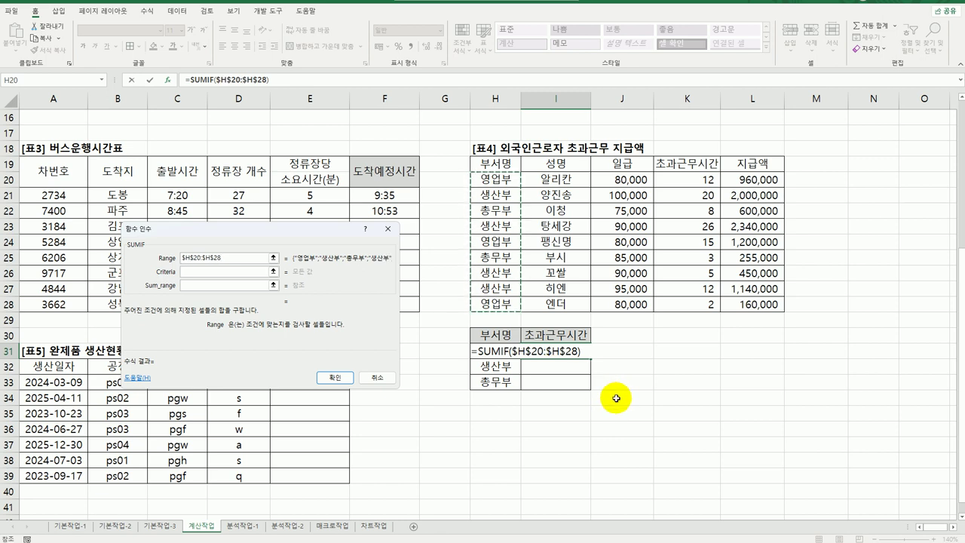
click(224, 276)
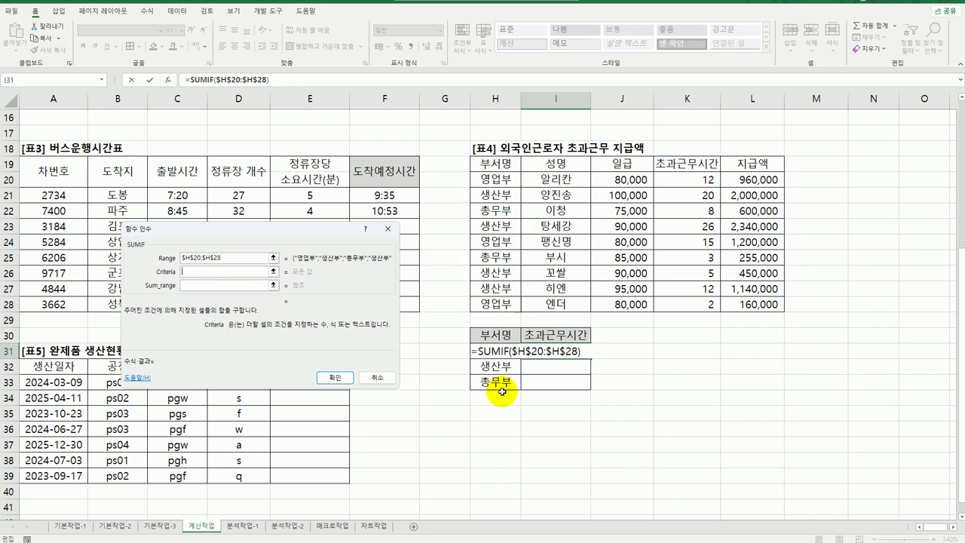
click(488, 351)
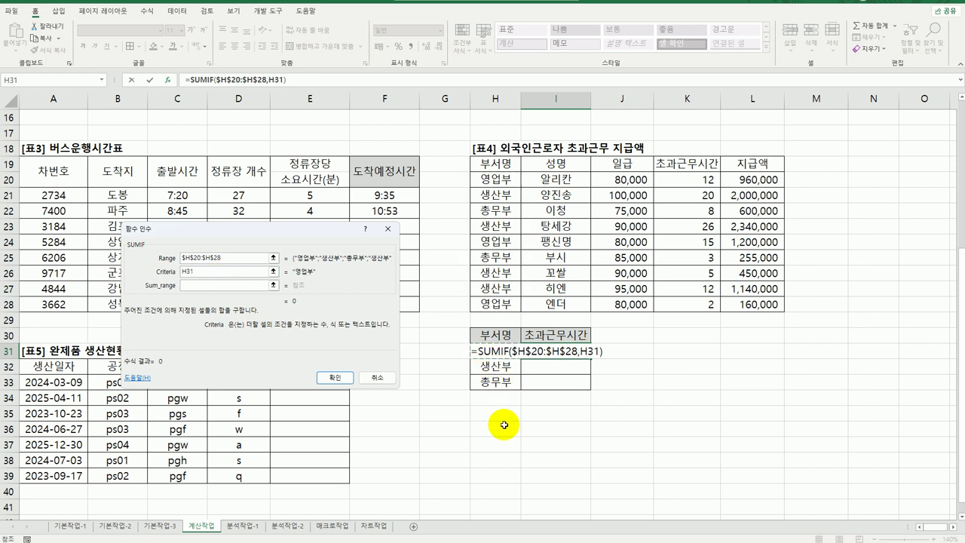
Step: Set SUMIF's Sum_range argument to $K$20:$K$28 and fill the accepted formula from I31 down to I33
click(195, 286)
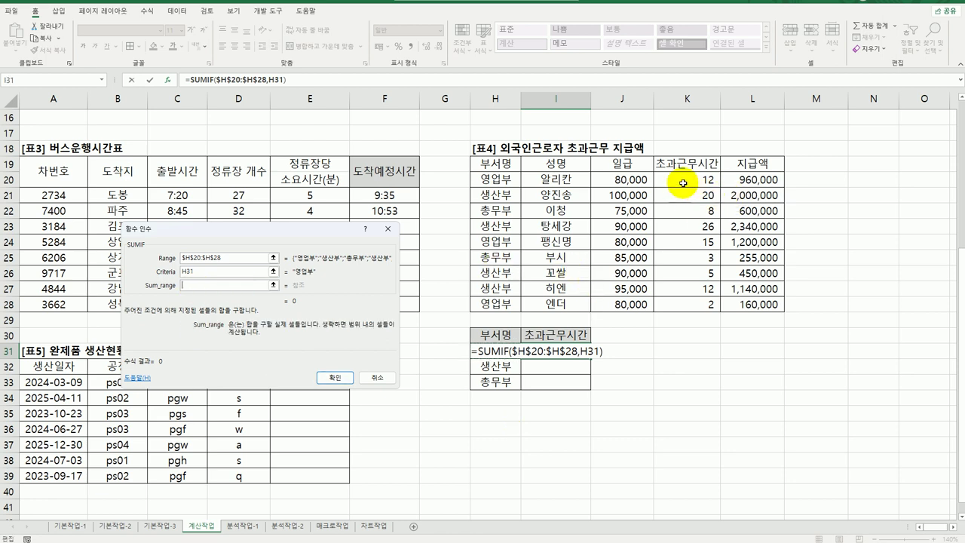
drag(692, 180, 692, 304)
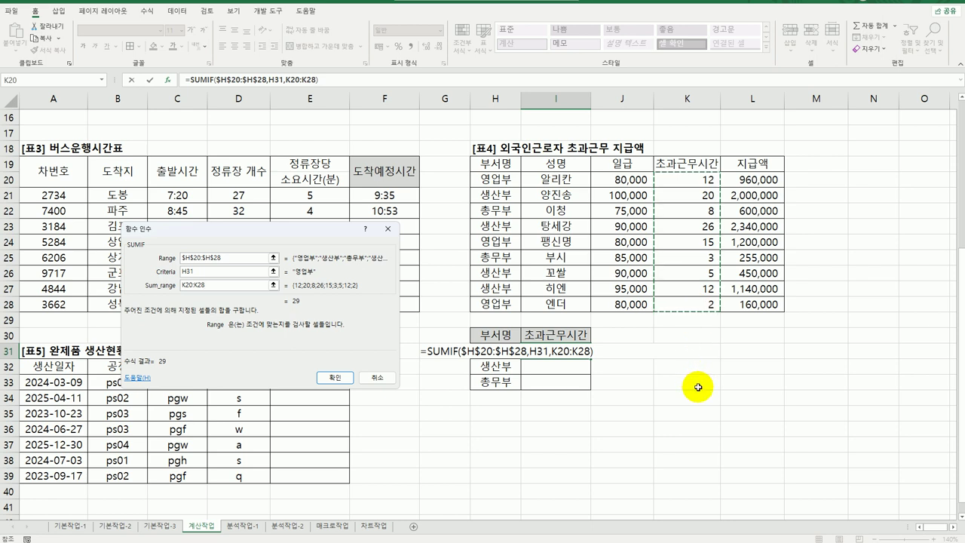
key(F4)
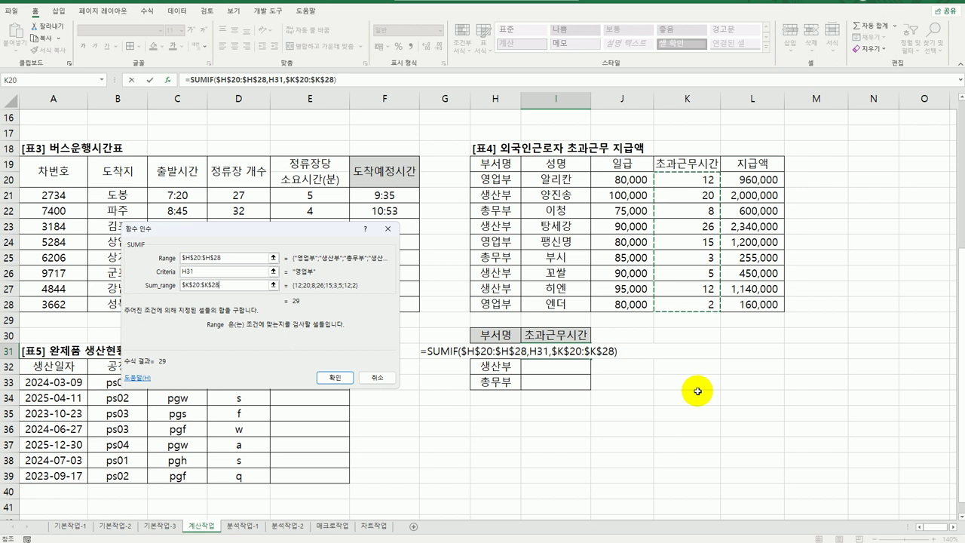
click(334, 377)
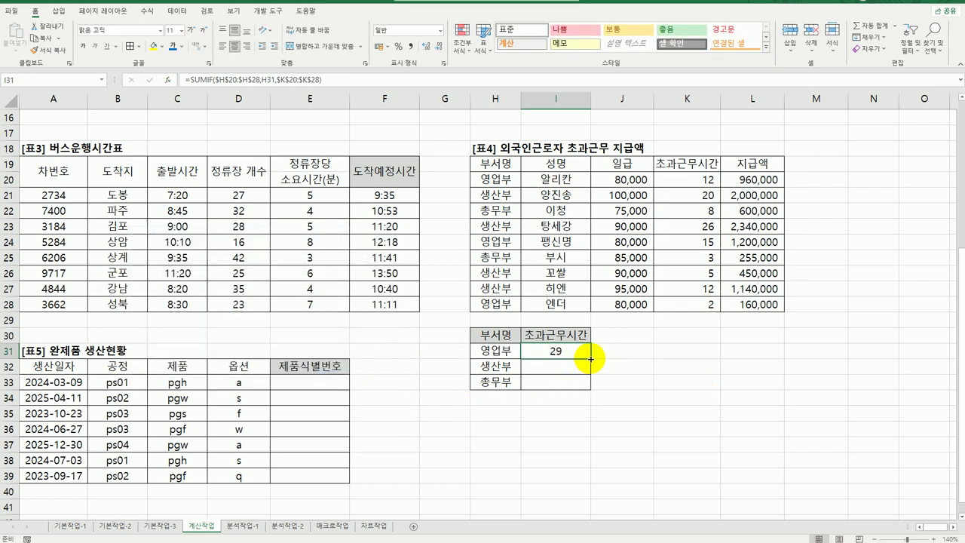
drag(590, 358, 584, 383)
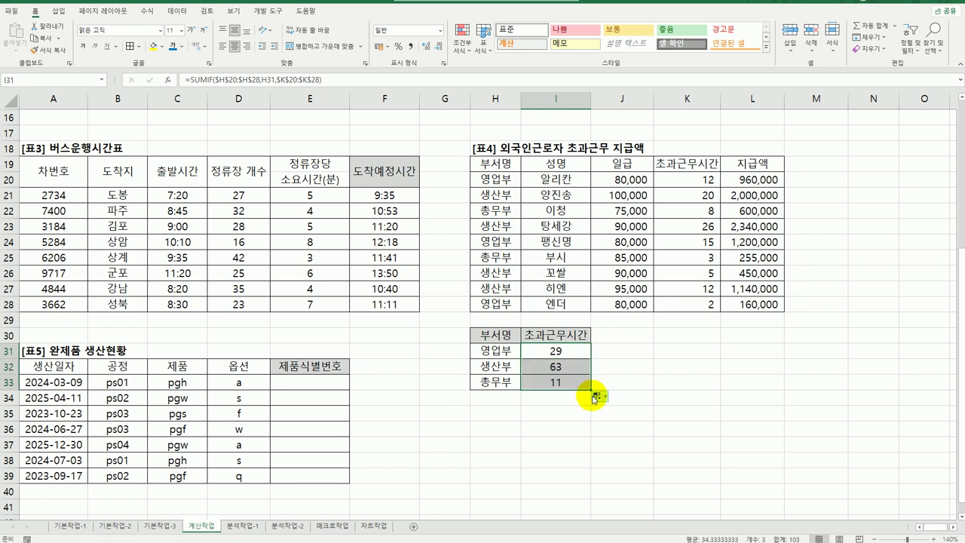
click(554, 429)
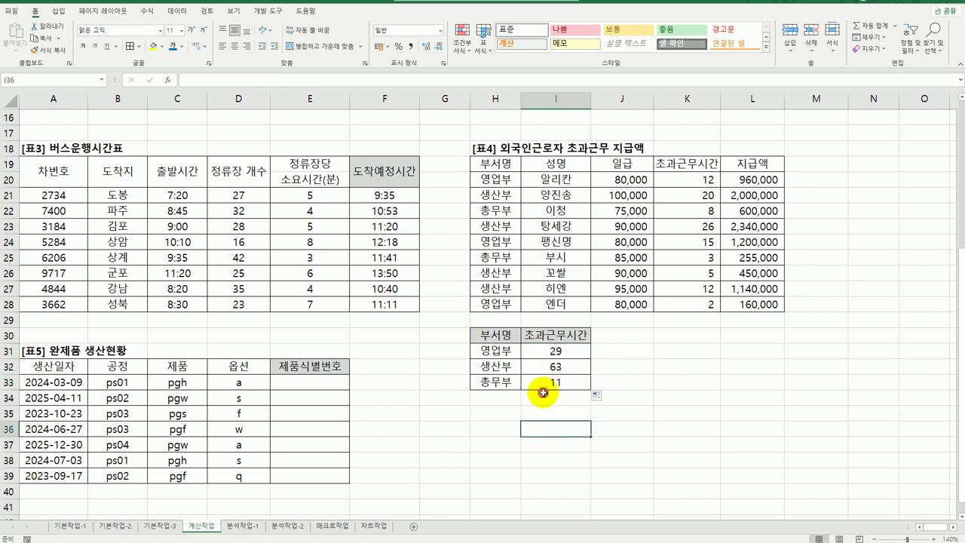
Step: In E33, begin 표5's 제품식별번호 formula by joining 제품 and 옵션 with hyphens: =C33&"-"&D33&"-"
click(546, 352)
click(329, 383)
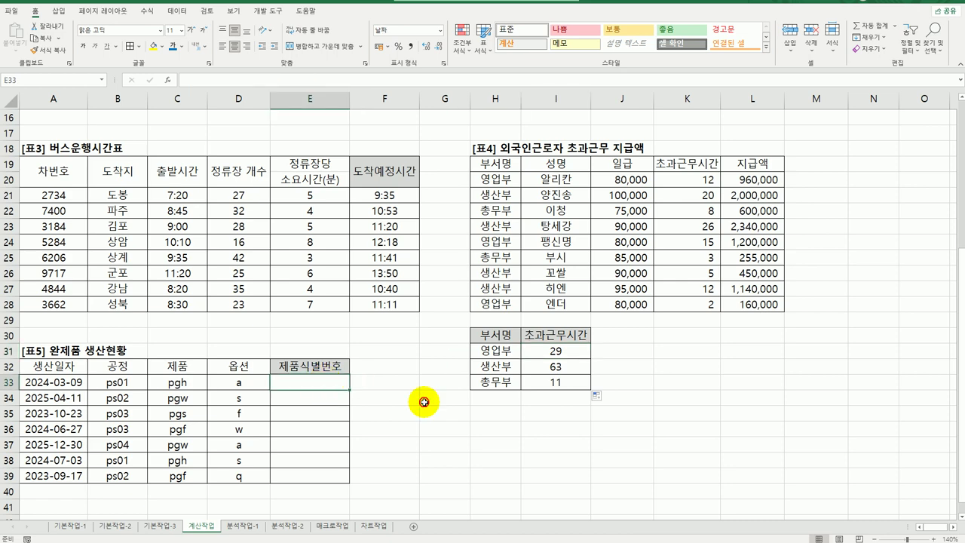
scroll(450, 422, down, 1)
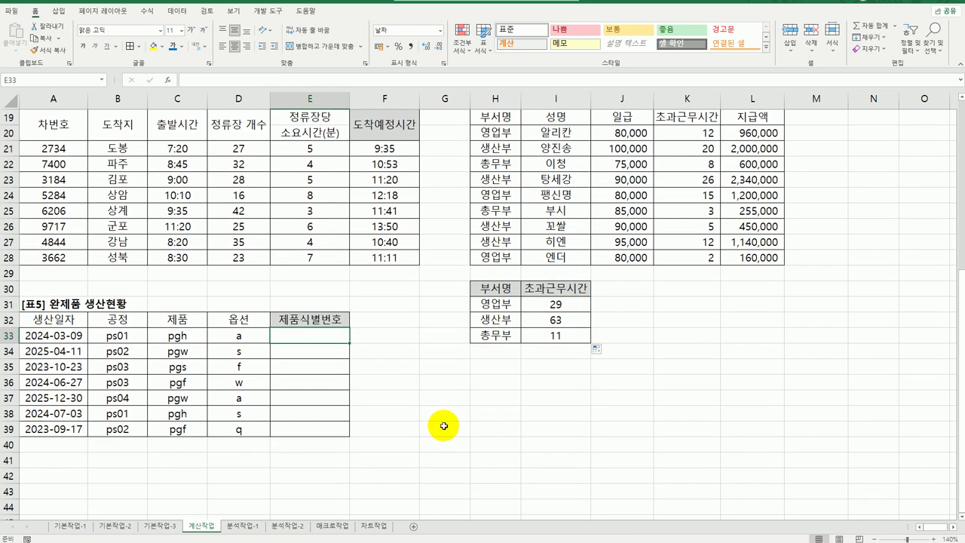
scroll(443, 426, down, 1)
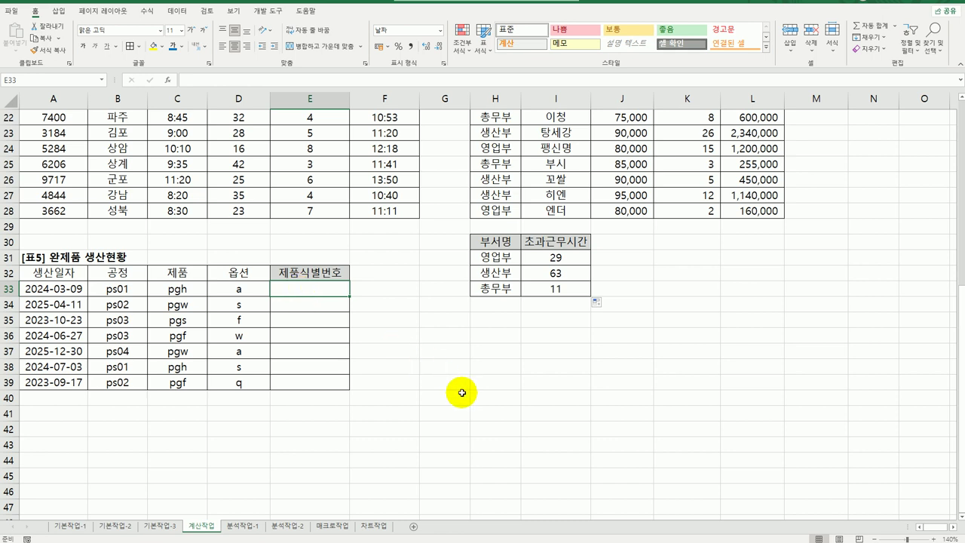
text(=)
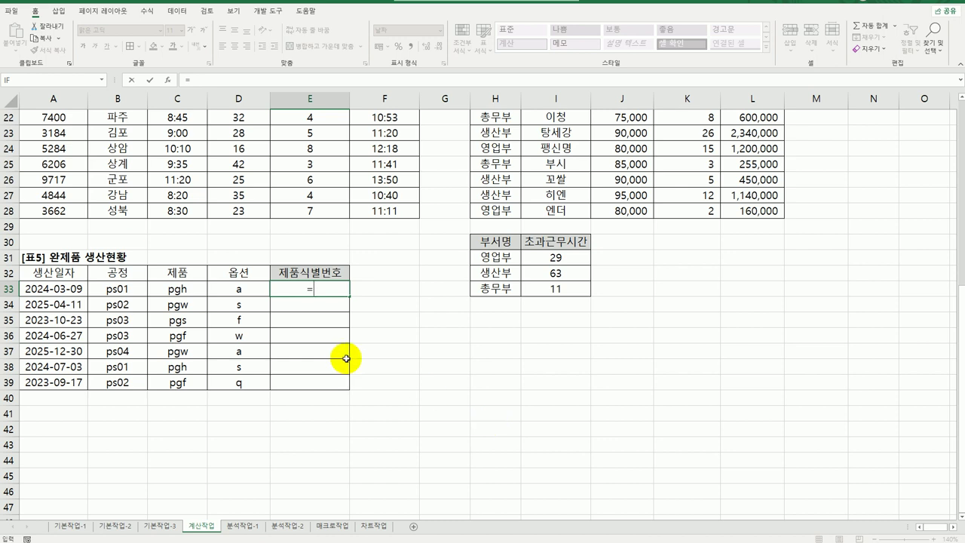
click(178, 288)
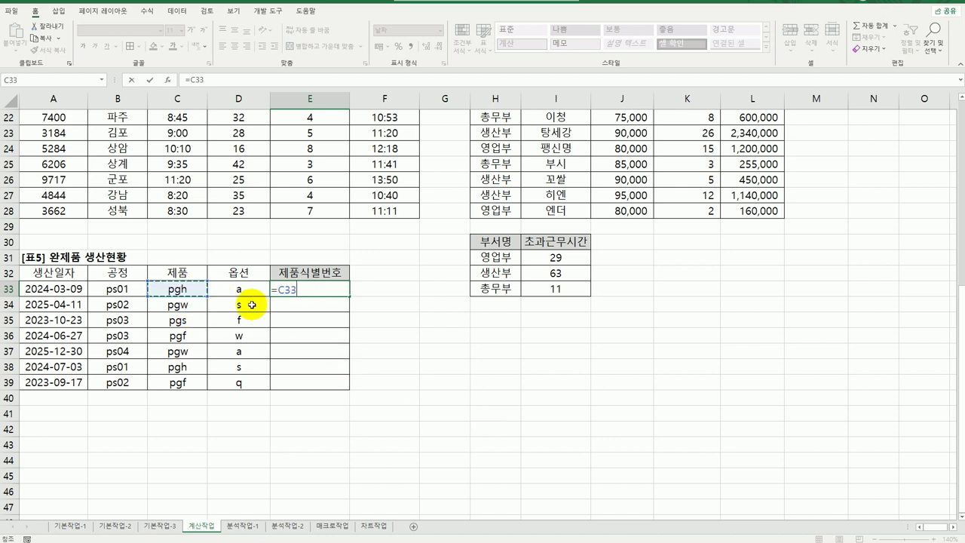
text(&"-)
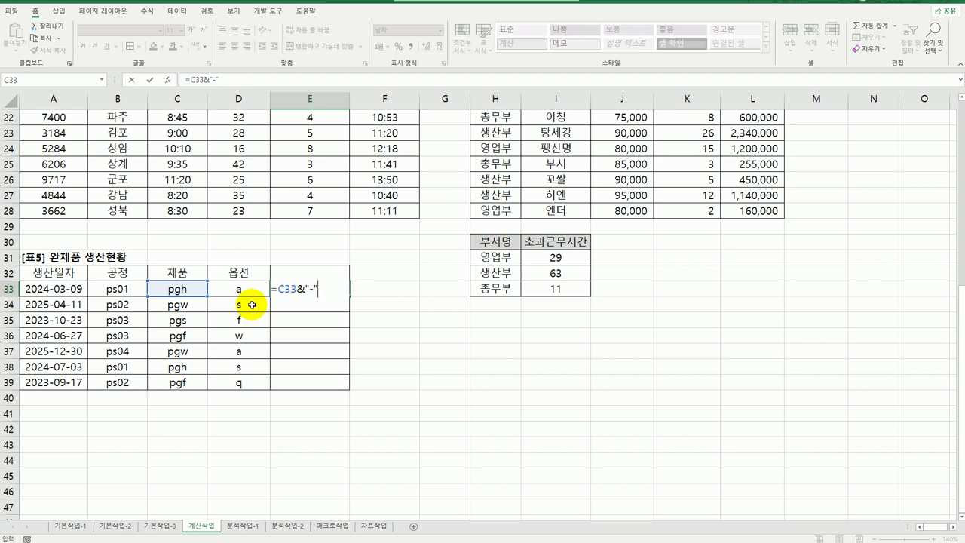
text("&)
click(243, 288)
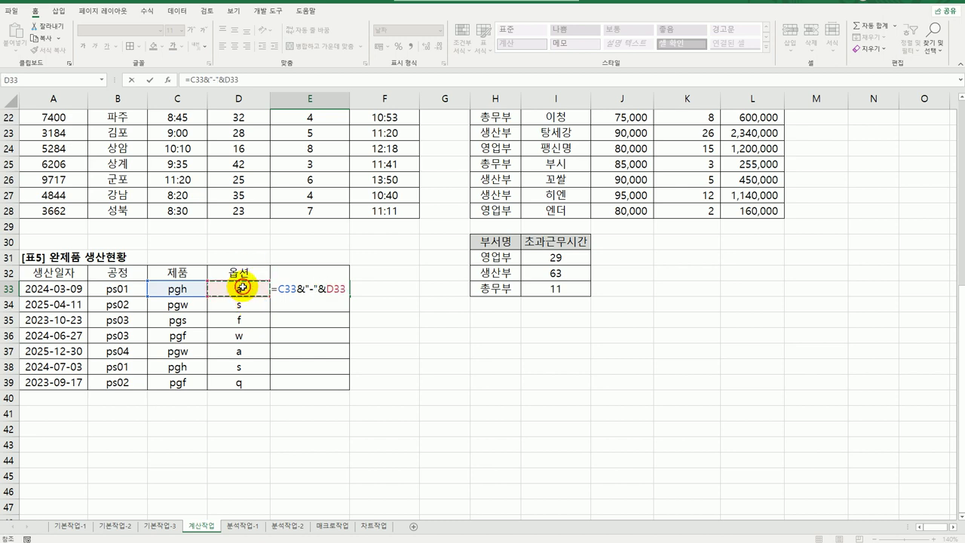
text(&"-)
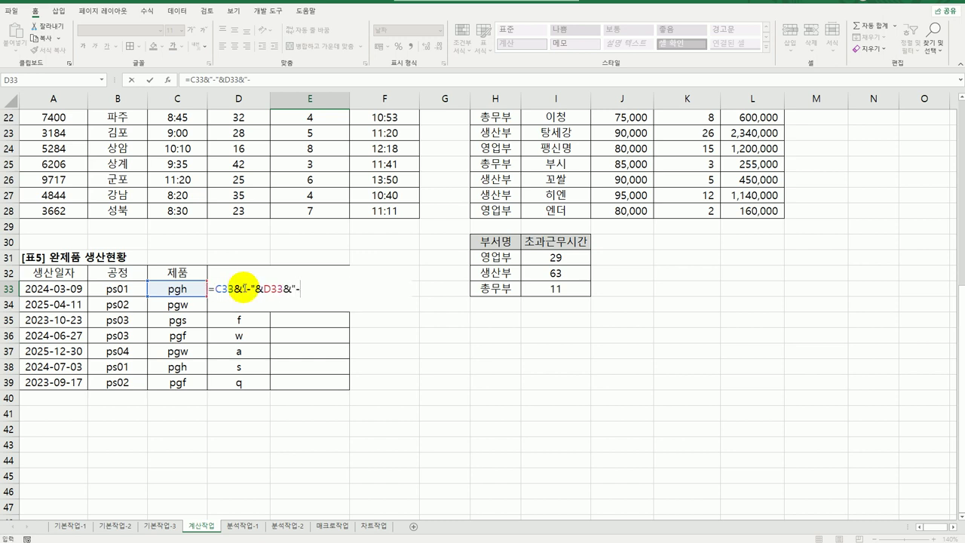
Step: Append &RIGHT(B33,1) to the E33 formula using the function arguments dialog, and accept the formula
text("&ri)
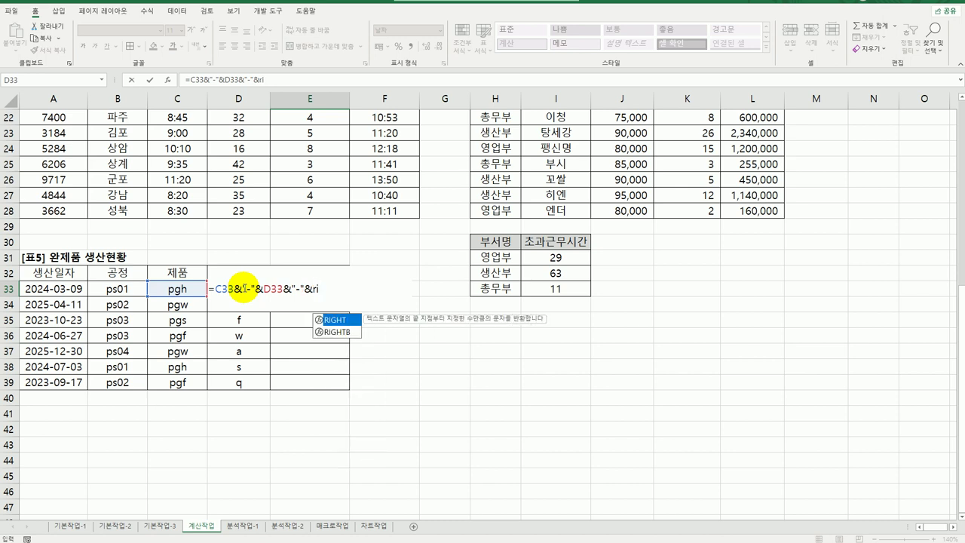
double_click(339, 319)
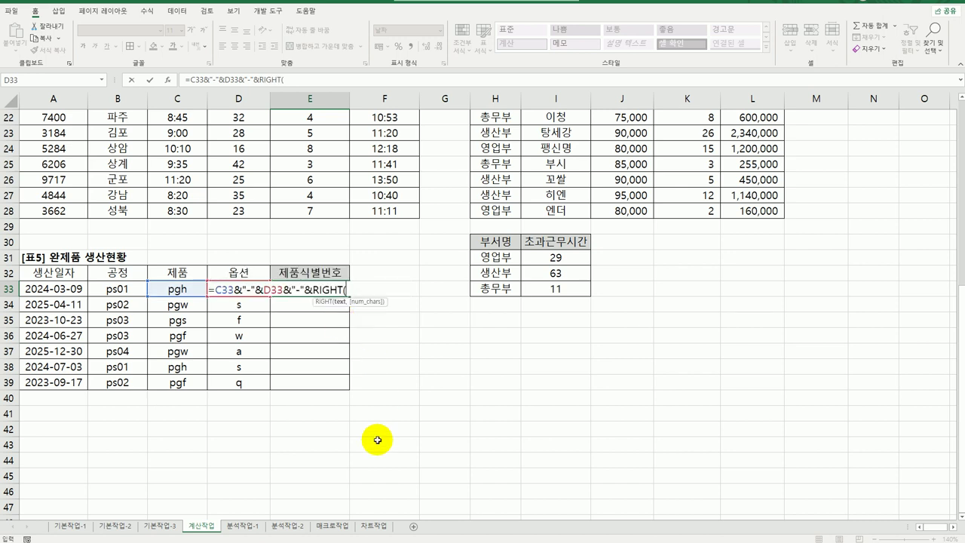
click(167, 79)
drag(282, 240, 545, 318)
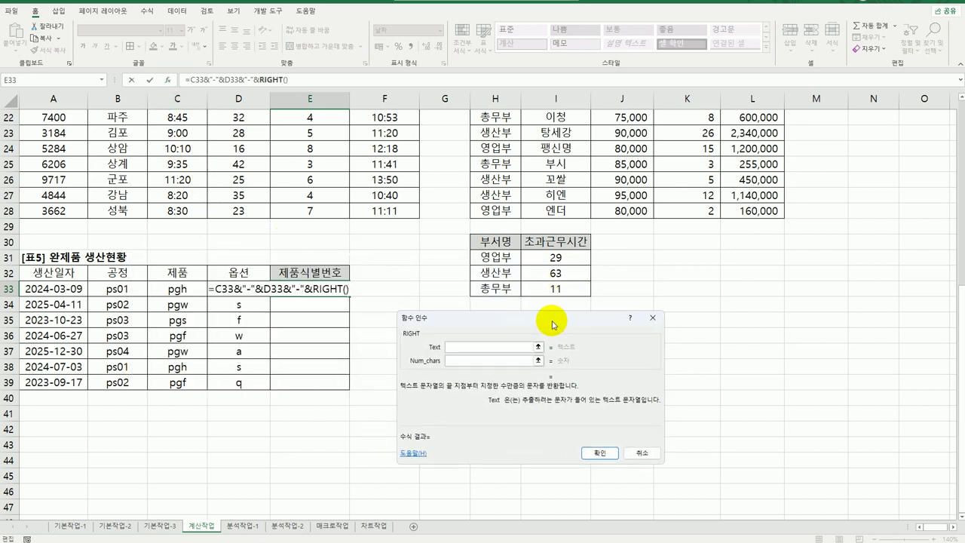
click(110, 292)
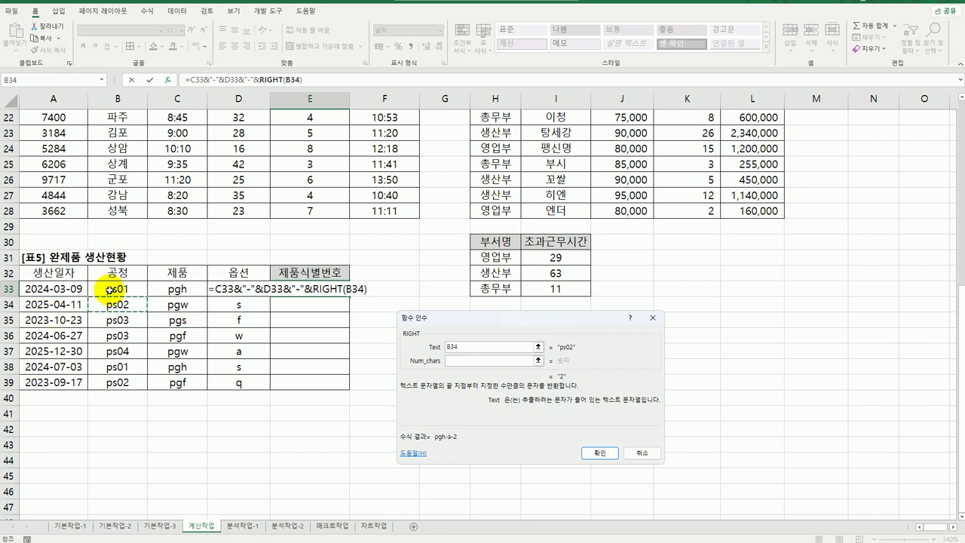
click(473, 361)
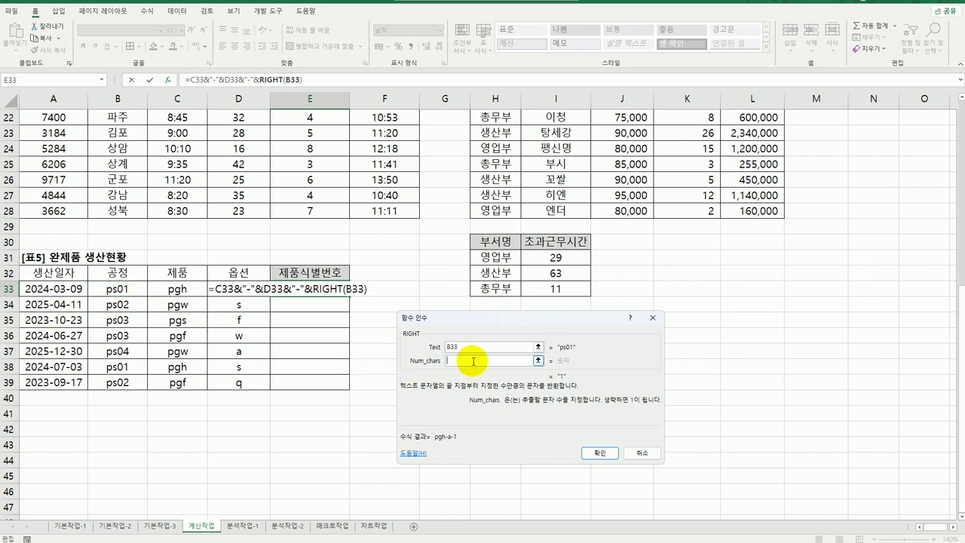
text(1)
click(589, 453)
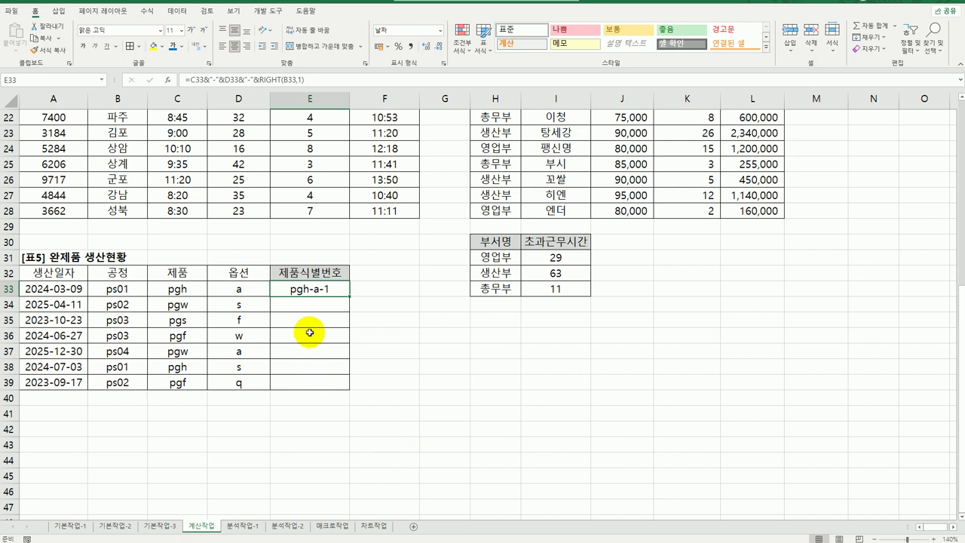
Step: Wrap the whole E33 formula in UPPER, giving =UPPER(C33&"-"&D33&"-"&RIGHT(B33,1))
double_click(298, 291)
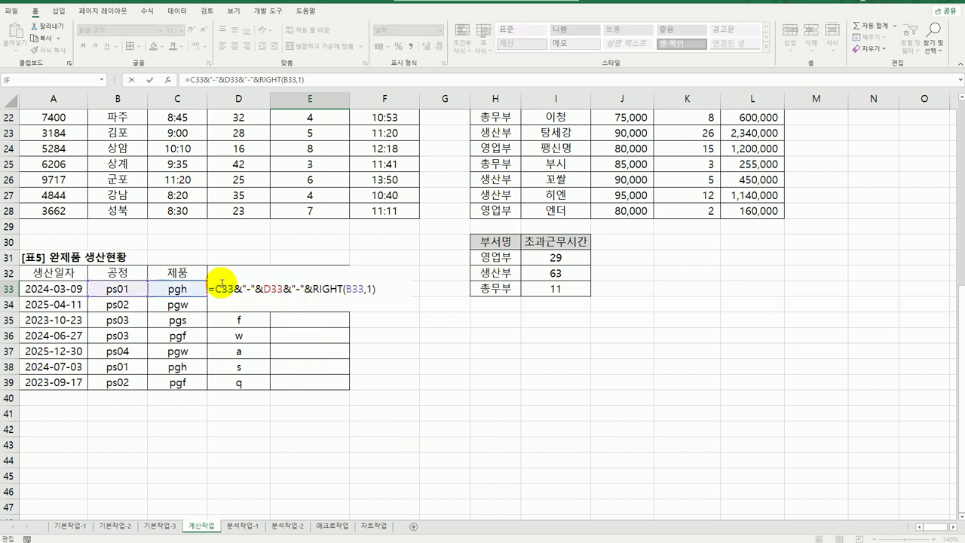
double_click(271, 291)
click(212, 289)
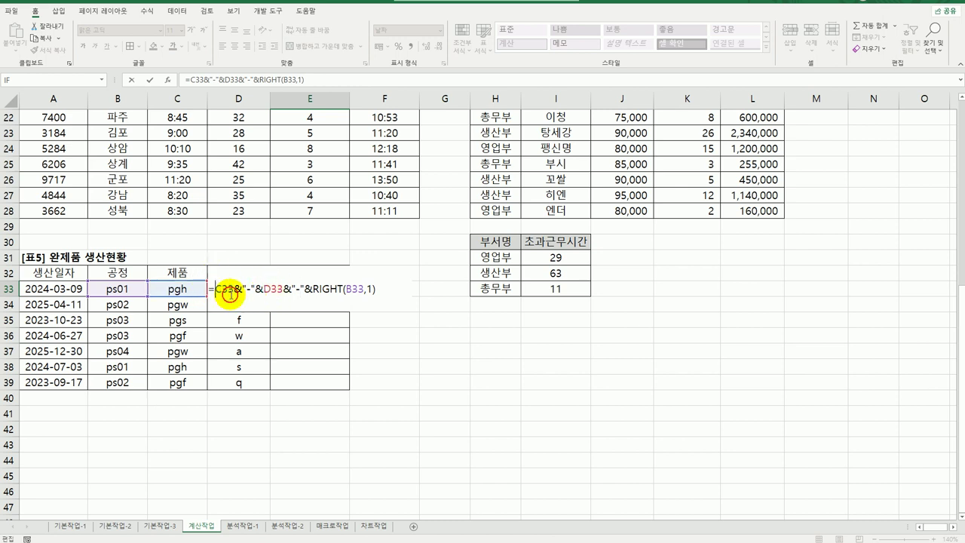
text(up)
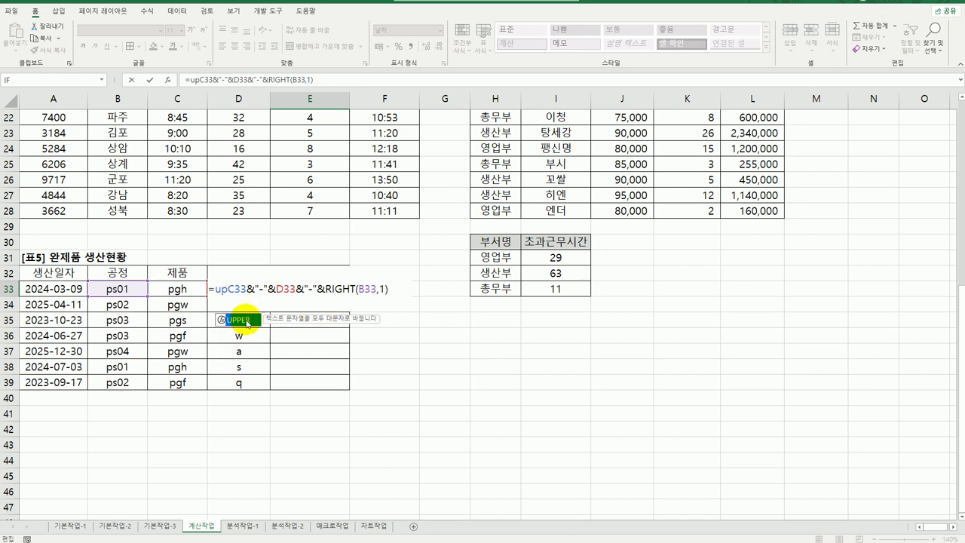
double_click(240, 320)
click(408, 289)
text())
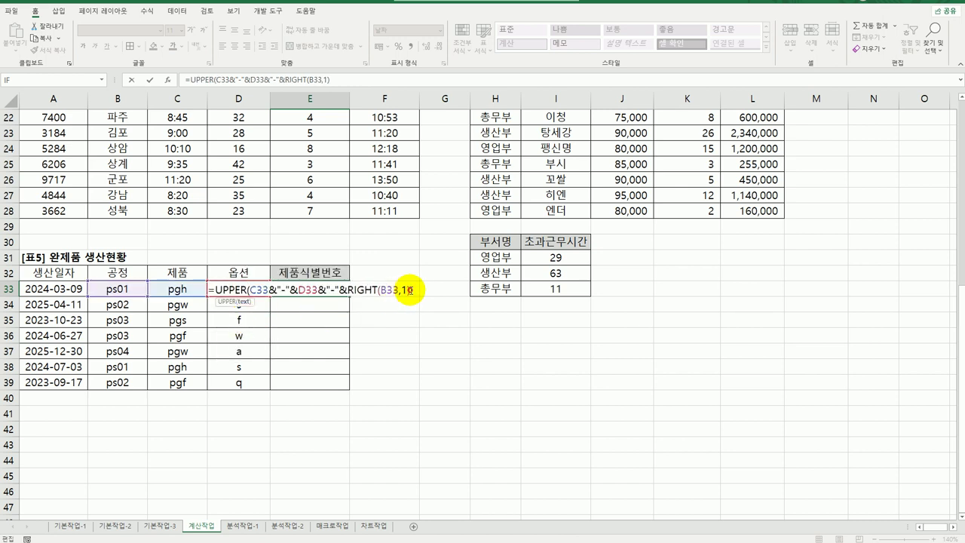
text())
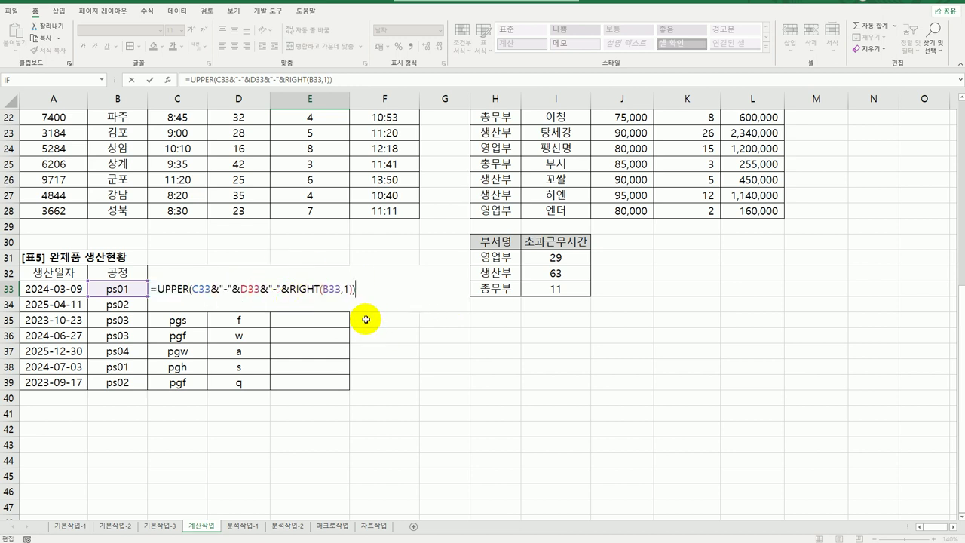
key(Return)
Step: Fill the 제품식별번호 formula from E33 down to E39 and review the formulas without changing them
click(341, 291)
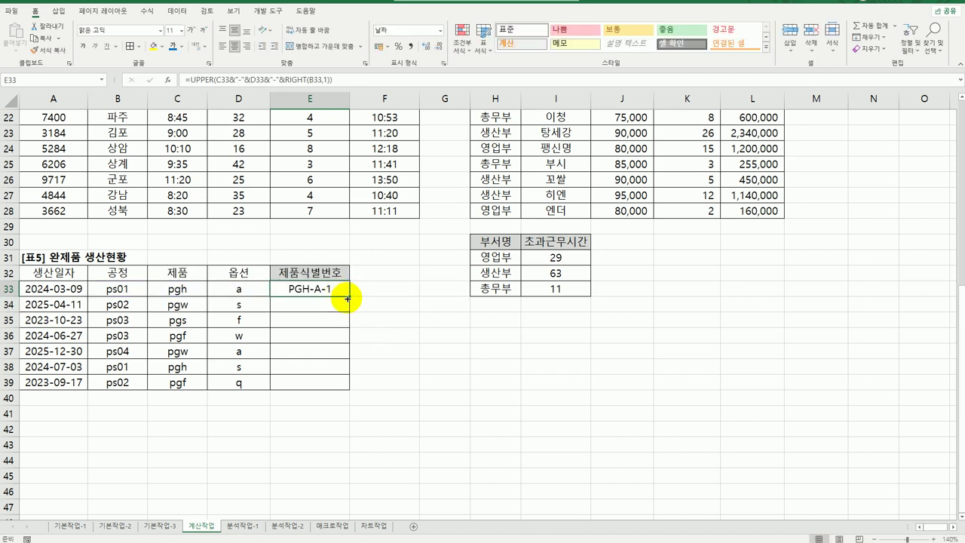
drag(349, 297, 350, 387)
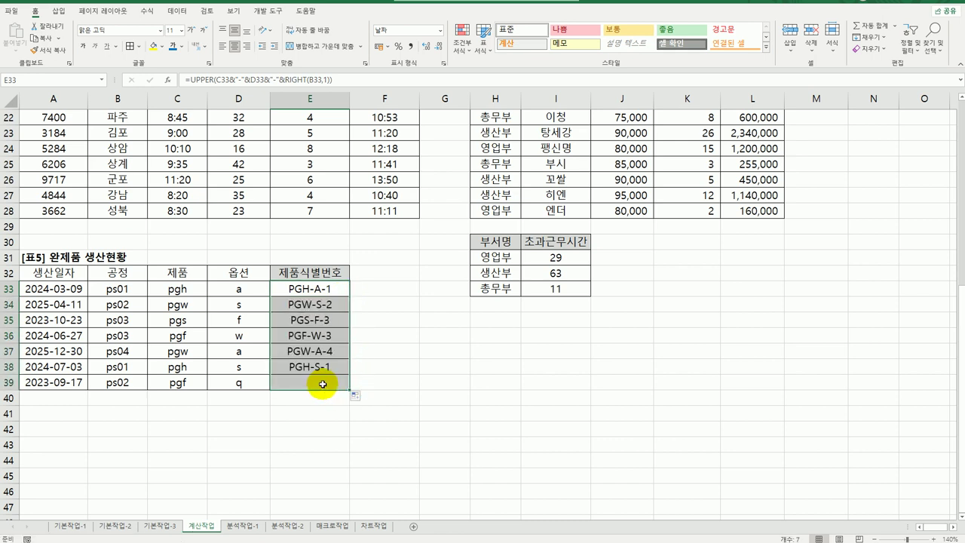
click(346, 384)
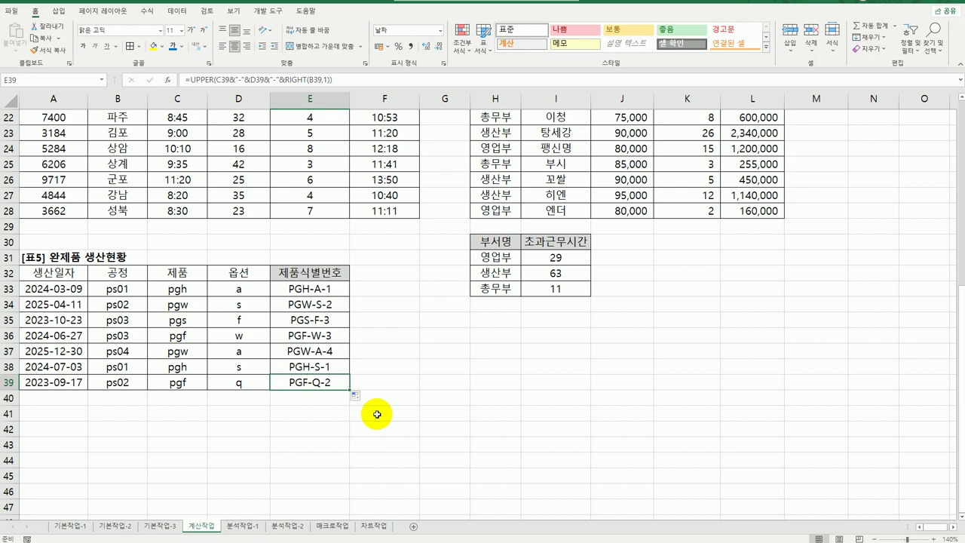
click(305, 289)
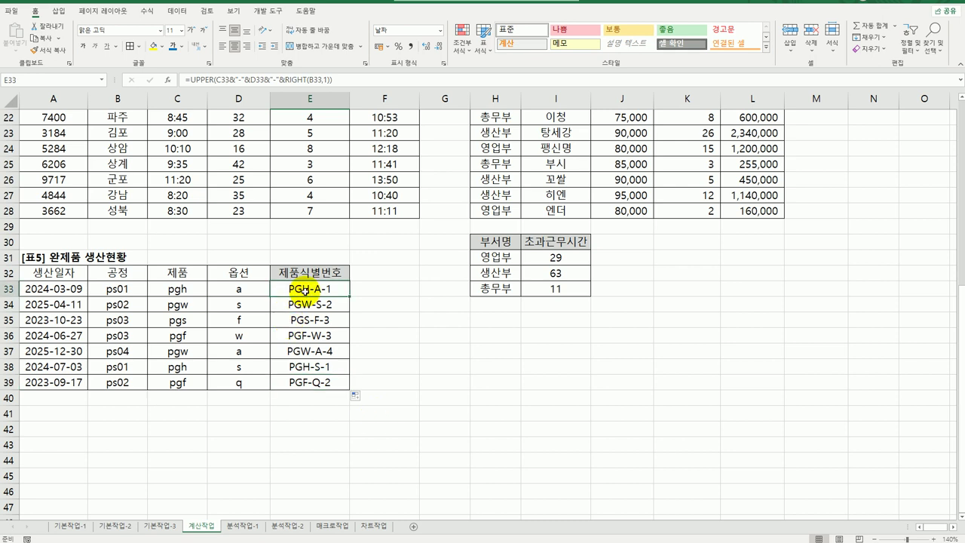
double_click(306, 291)
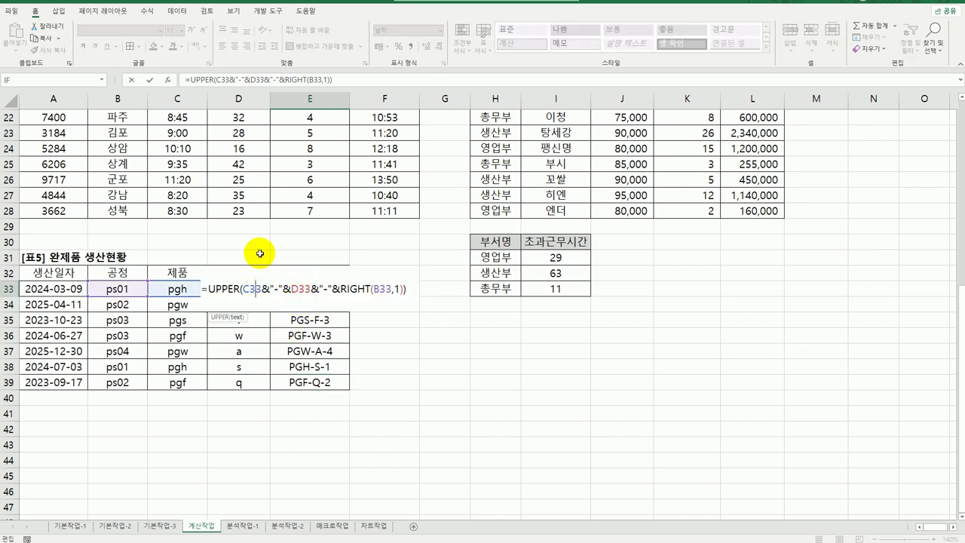
key(Escape)
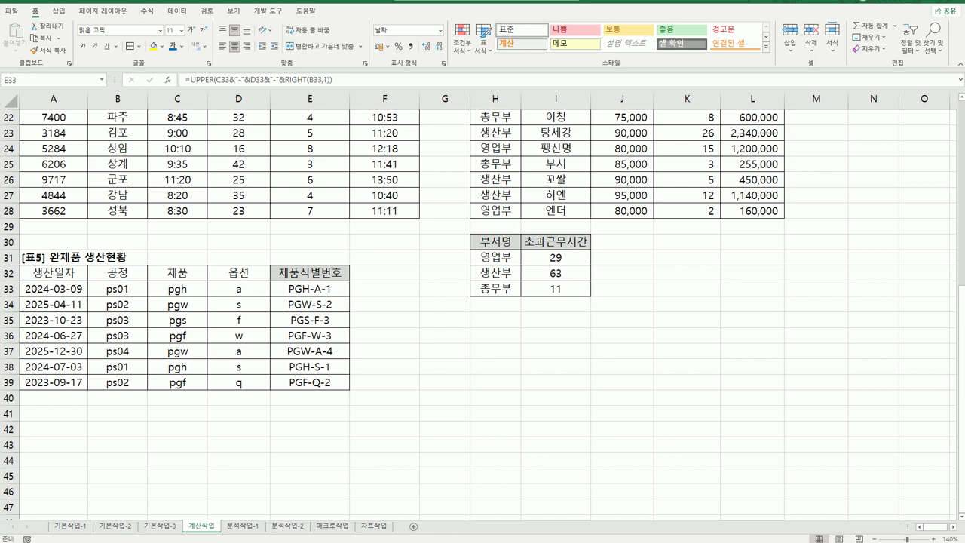
Step: Switch to the 분석작업-1 sheet and auto-fit column I to show the 지급액 amounts in full
click(238, 529)
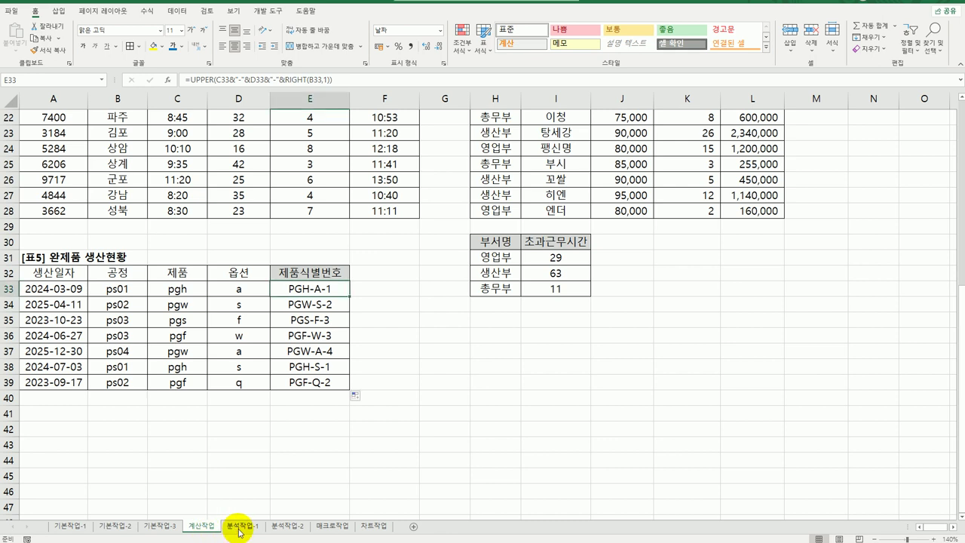
click(239, 529)
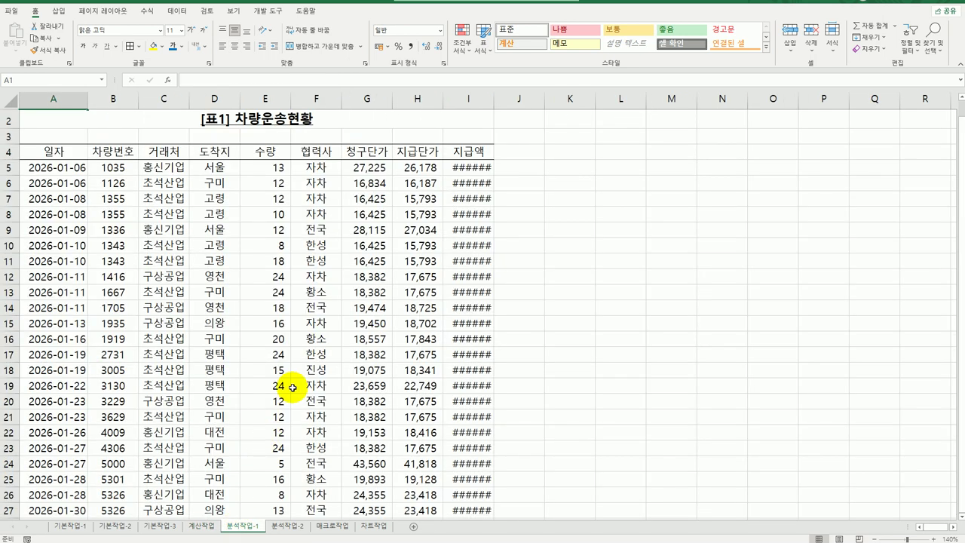
click(275, 353)
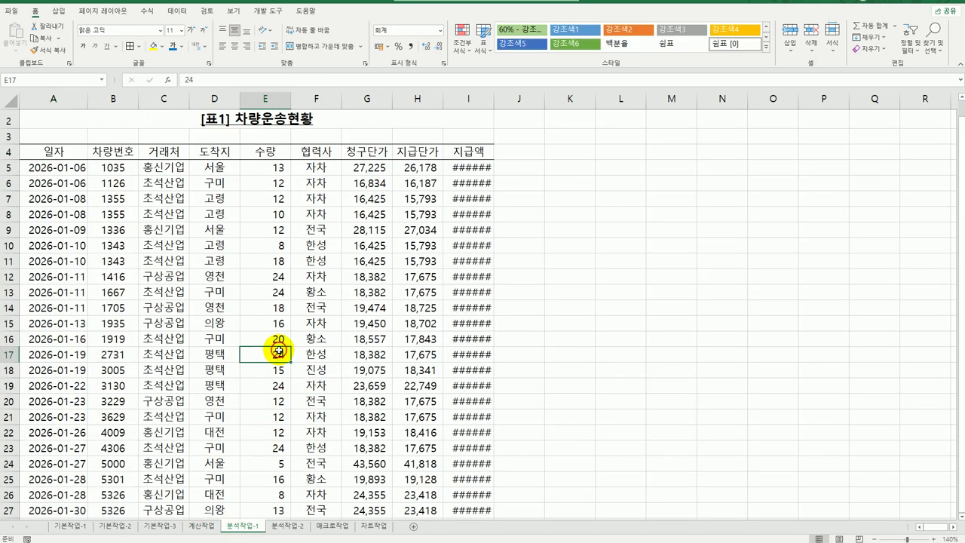
double_click(492, 100)
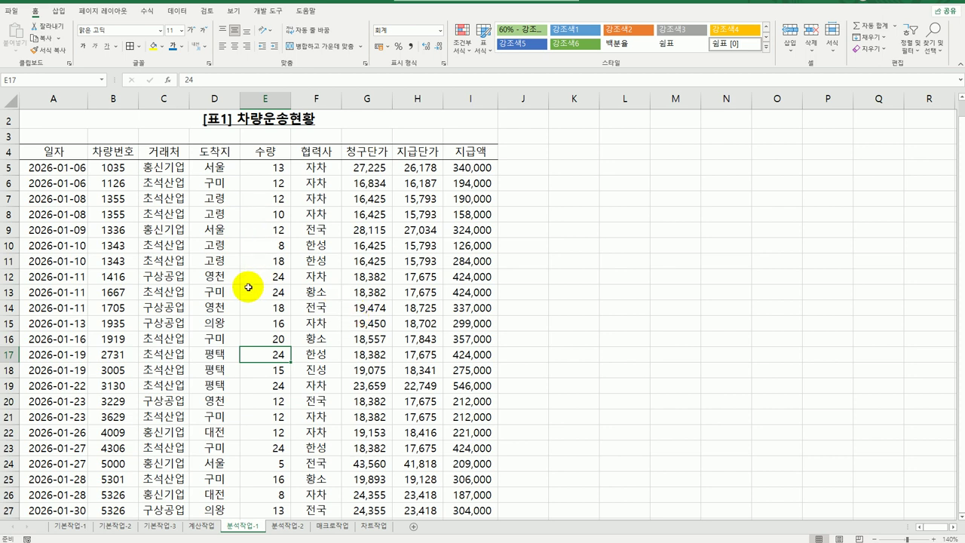
Step: Open the Sort dialog for 표1 차량운송현황, move it clear of the data, and choose 거래처 as the first sort key
click(166, 171)
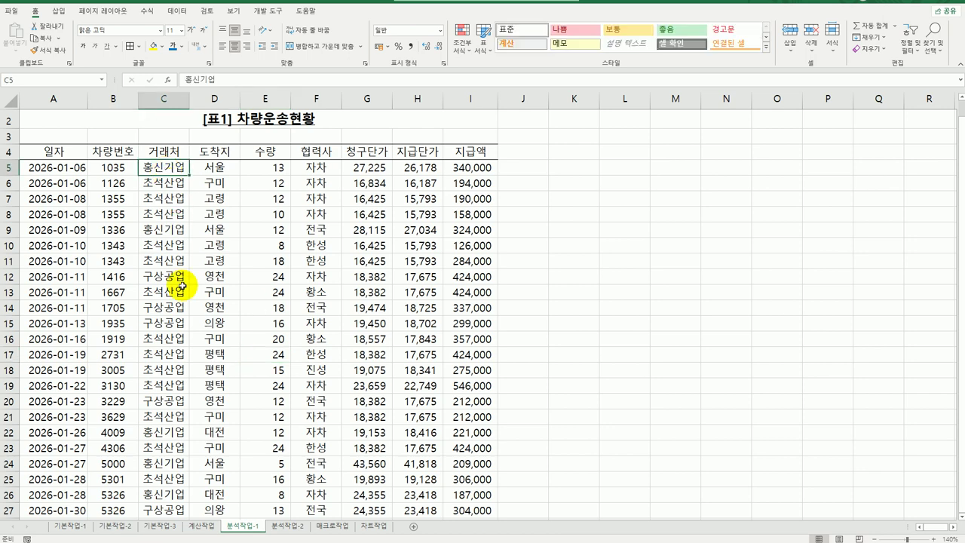
click(175, 10)
click(263, 31)
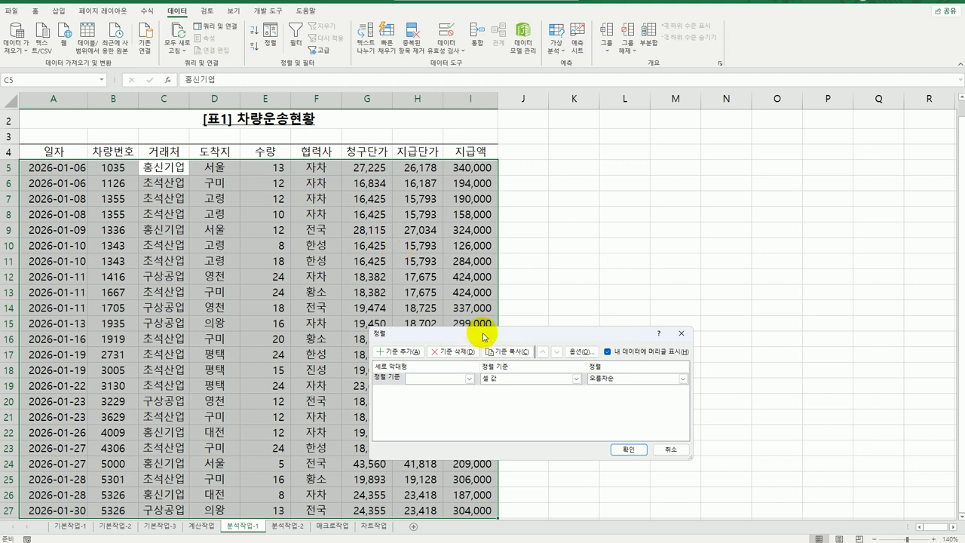
drag(483, 334, 616, 202)
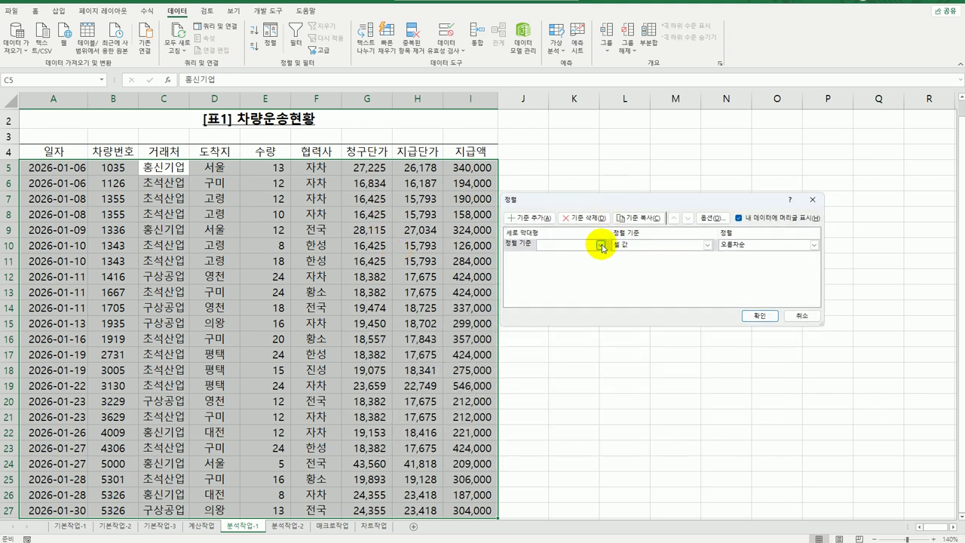
click(601, 245)
click(585, 275)
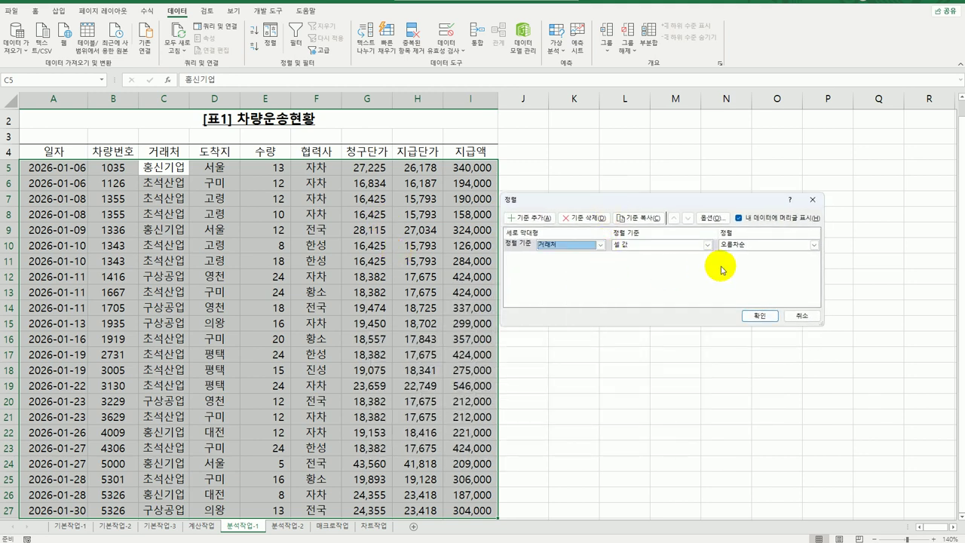
Step: Add 도착지 as the second sort key in ascending order and apply the sort to 표1 차량운송현황
click(530, 217)
click(600, 258)
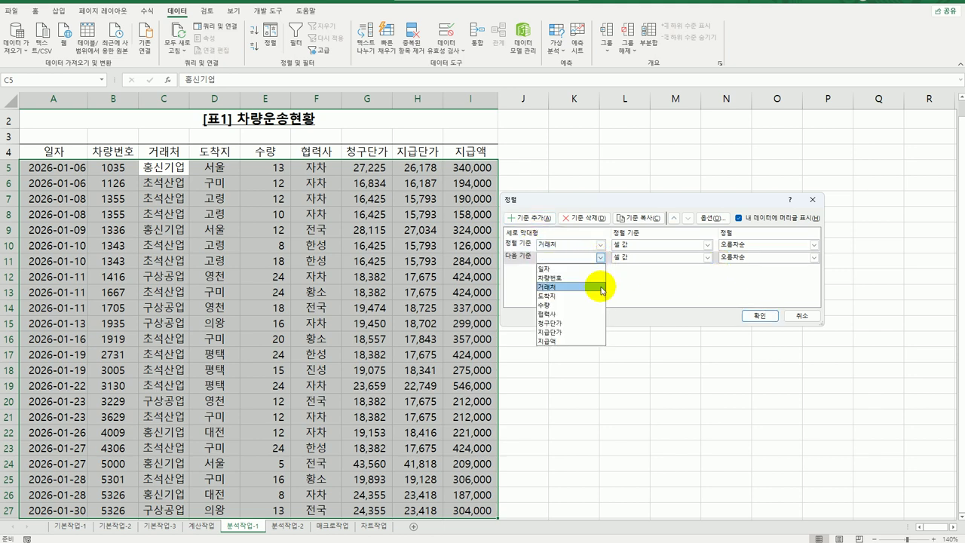
click(599, 298)
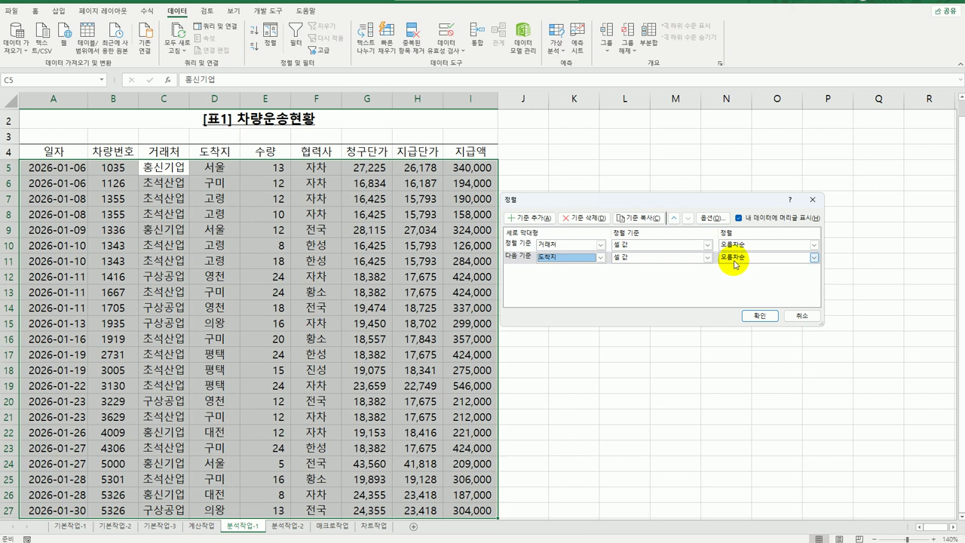
click(756, 316)
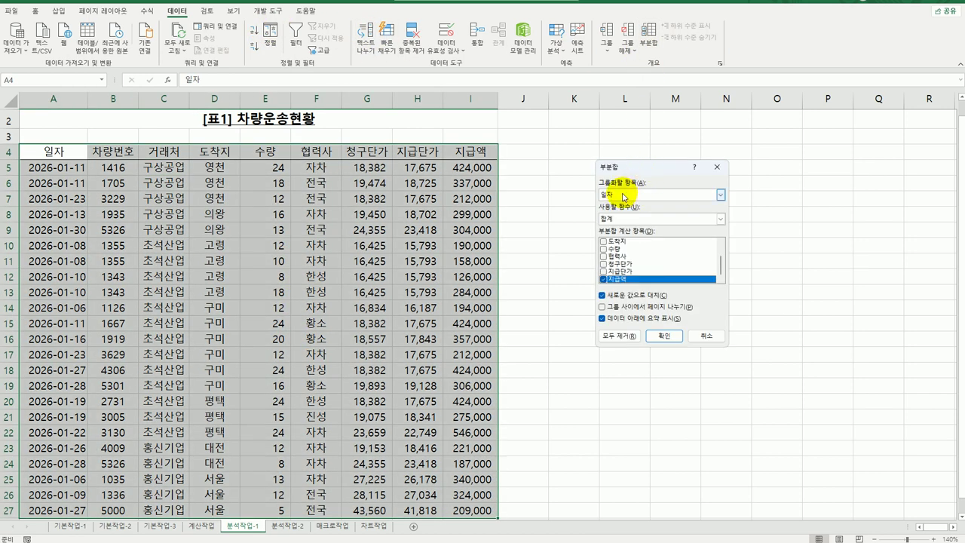
Step: Subtotal 표1 by 거래처 with the 합계 of 지급액, and auto-fit column I to show the subtotals in full
click(622, 196)
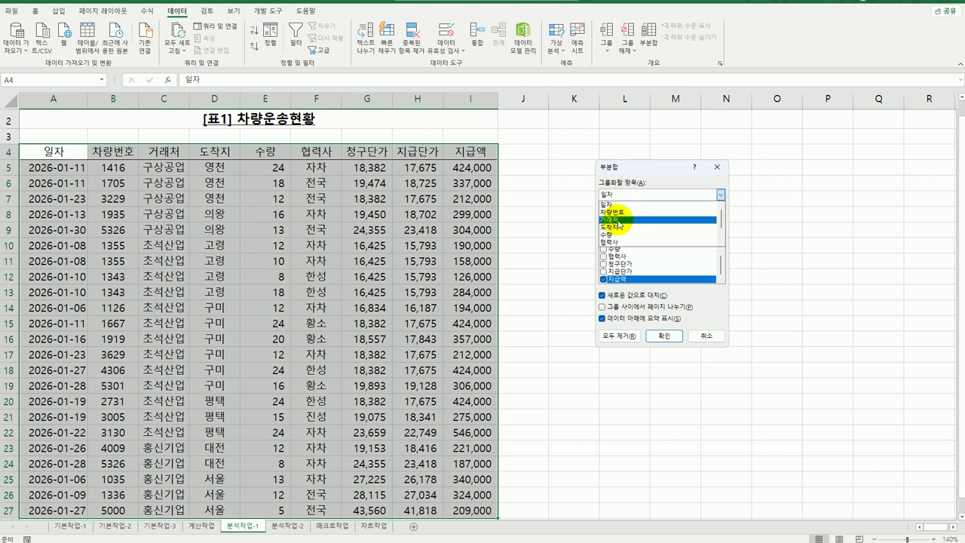
click(623, 218)
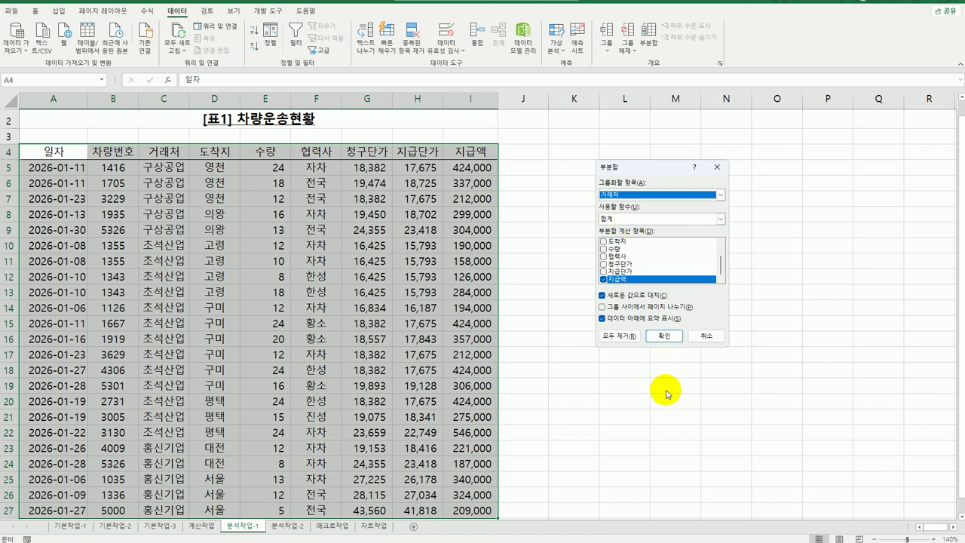
click(663, 336)
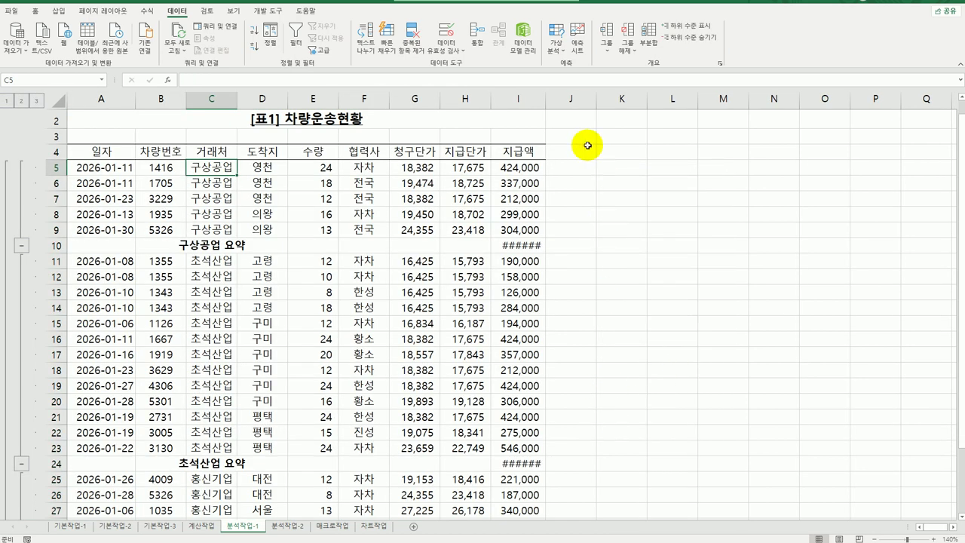
double_click(546, 99)
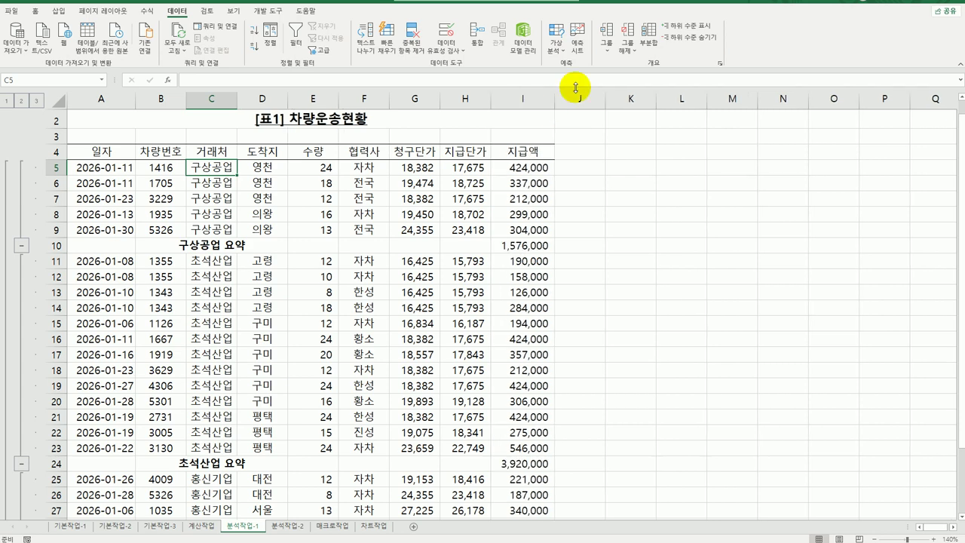
Step: Add a nested subtotal by 도착지 using 개수 on 수량 only, keeping the existing 거래처 subtotals instead of replacing them
click(648, 34)
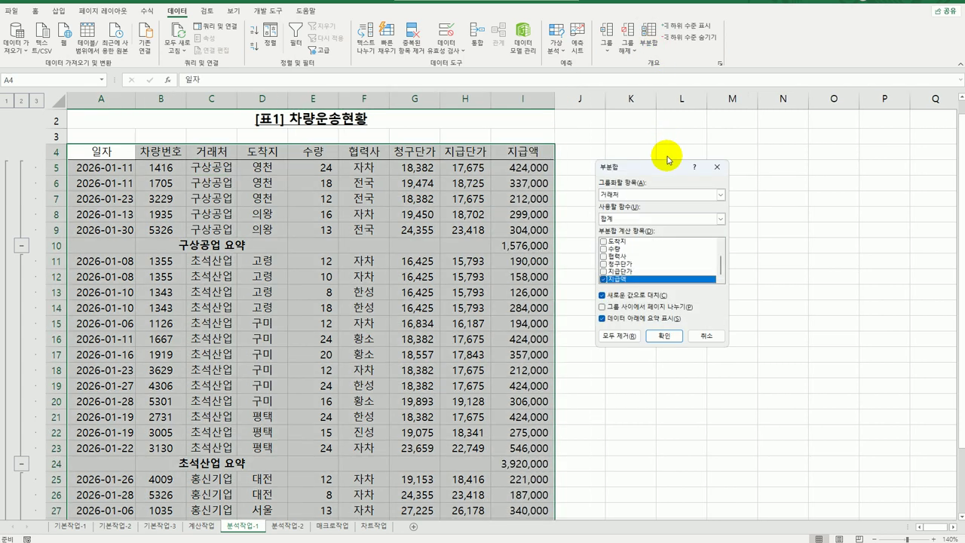
click(656, 198)
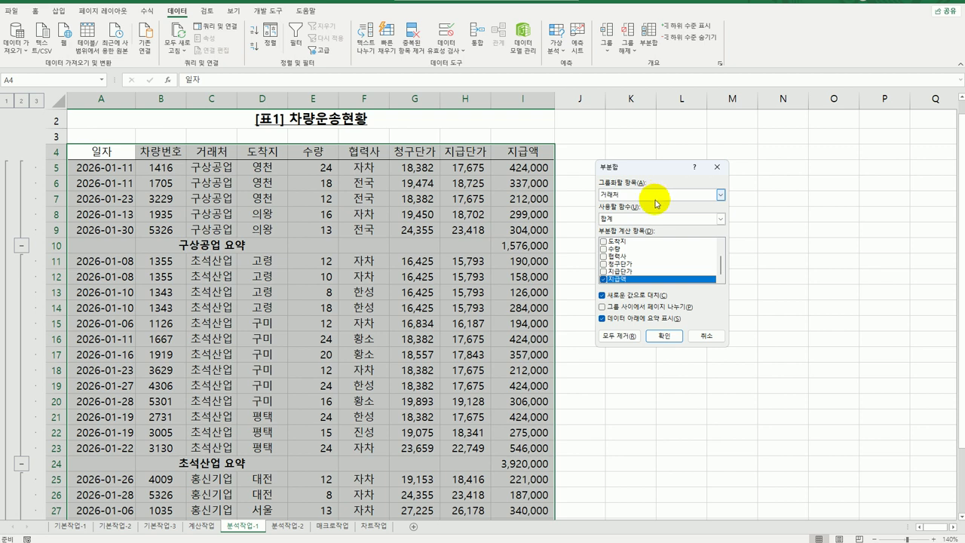
click(646, 222)
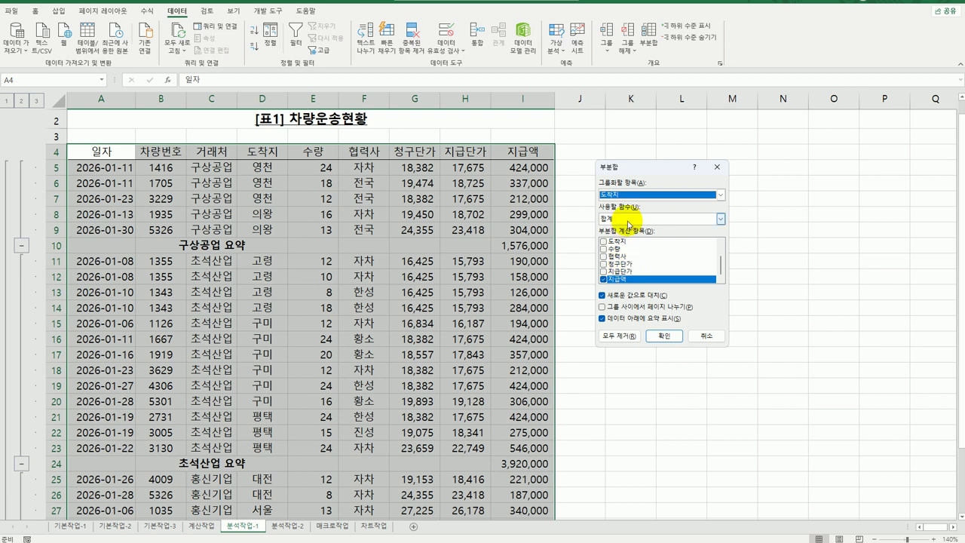
click(628, 220)
click(625, 237)
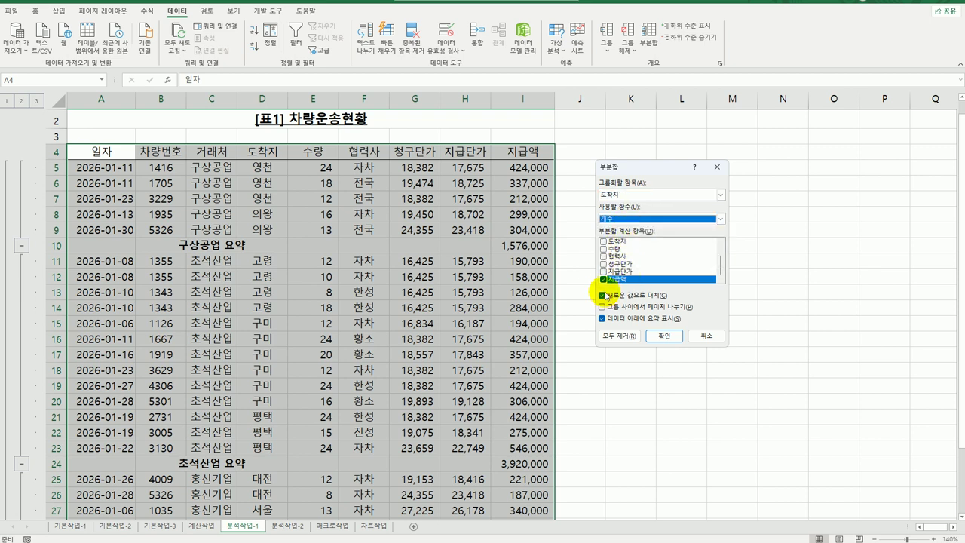
click(602, 281)
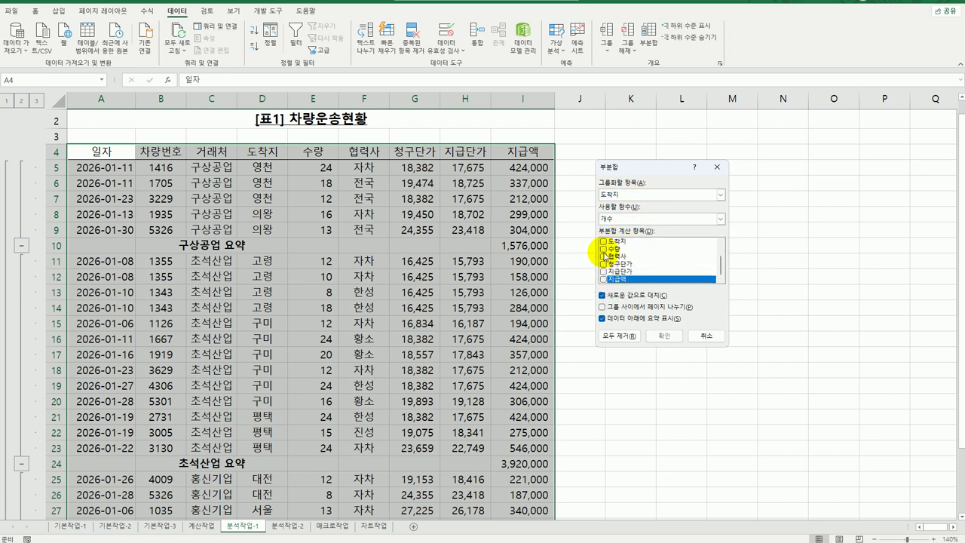
click(602, 248)
click(602, 248)
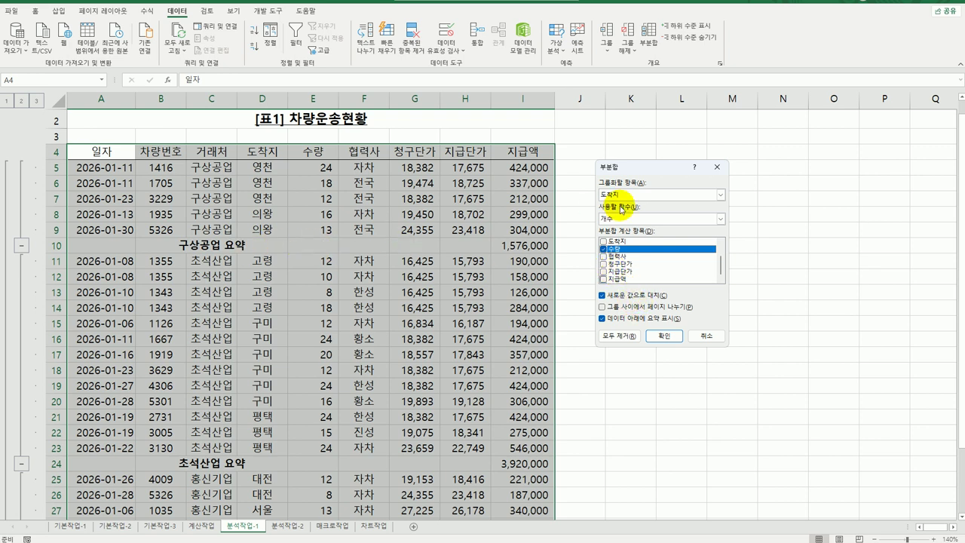
click(625, 298)
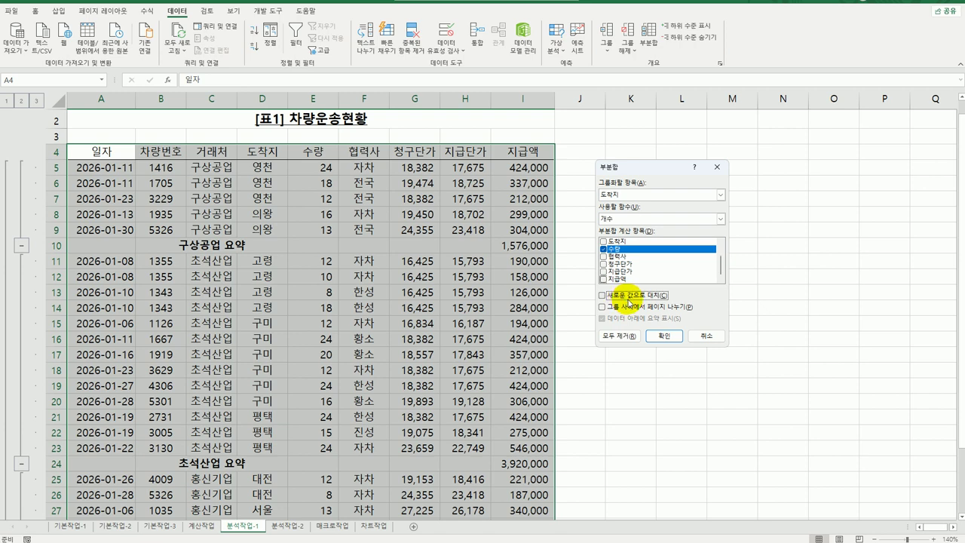
click(663, 335)
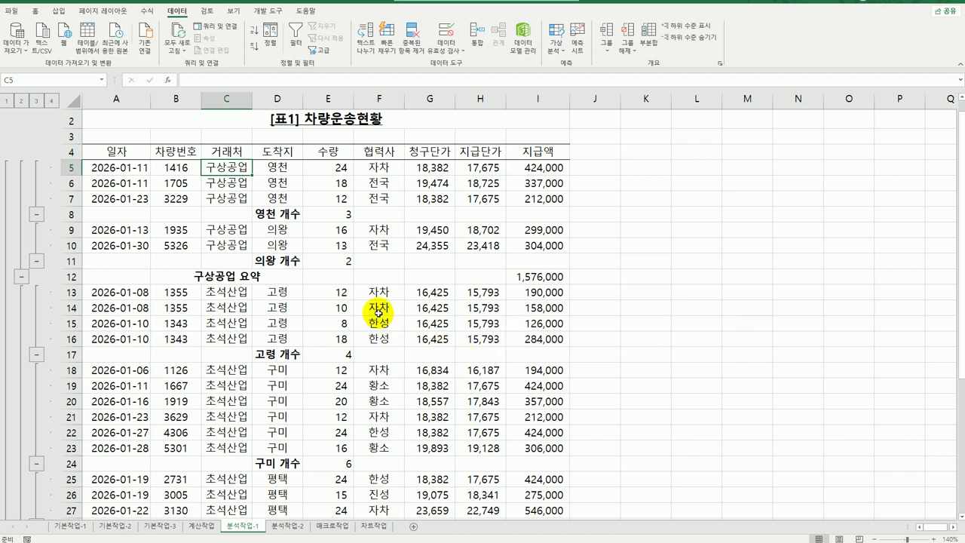
Step: Format $A$4:$I$39 as a table with headers, using the green style in the first row of the 중간 styles
click(34, 10)
click(484, 39)
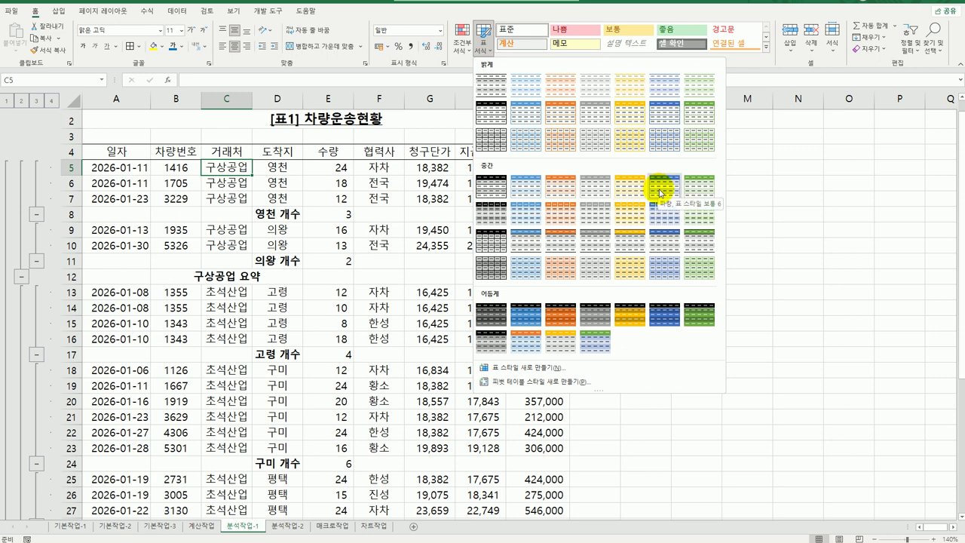
click(701, 190)
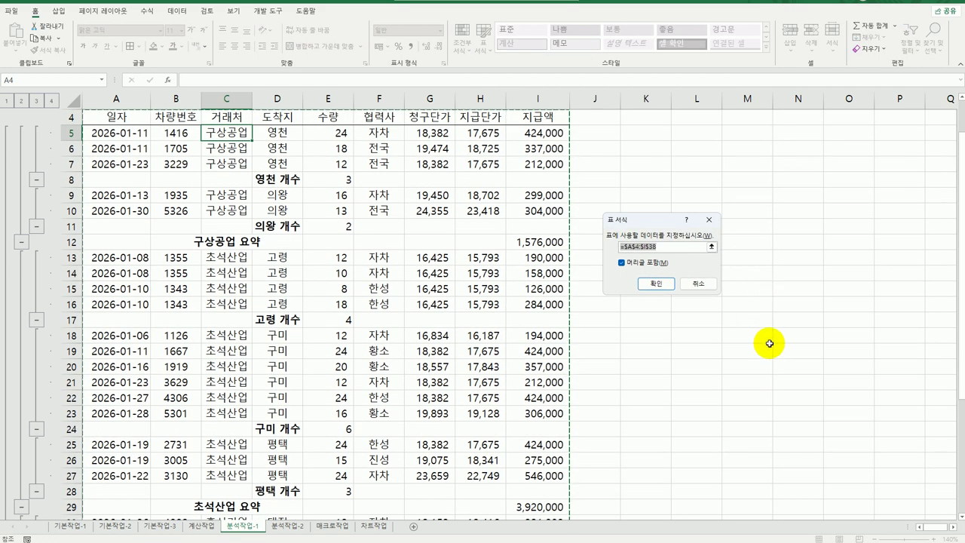
scroll(769, 342, down, 5)
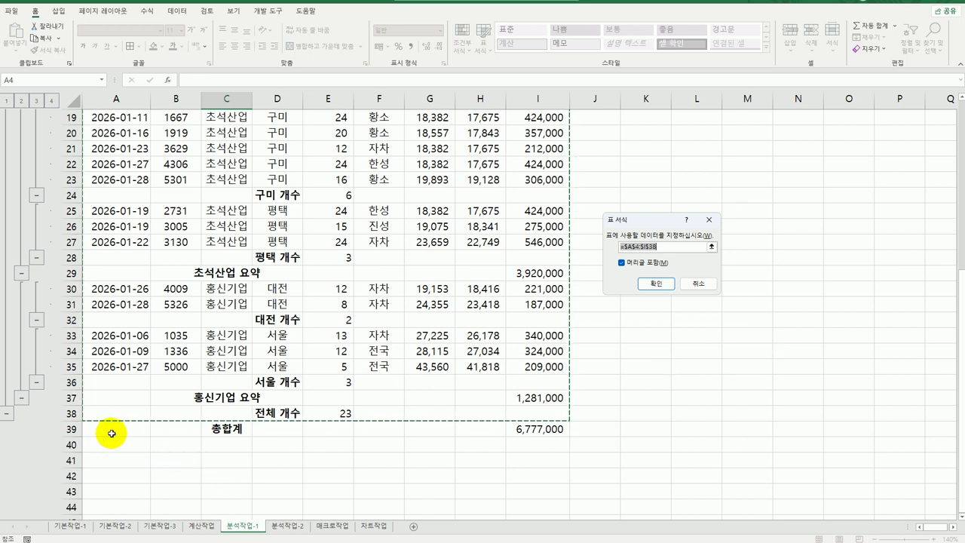
scroll(535, 424, up, 6)
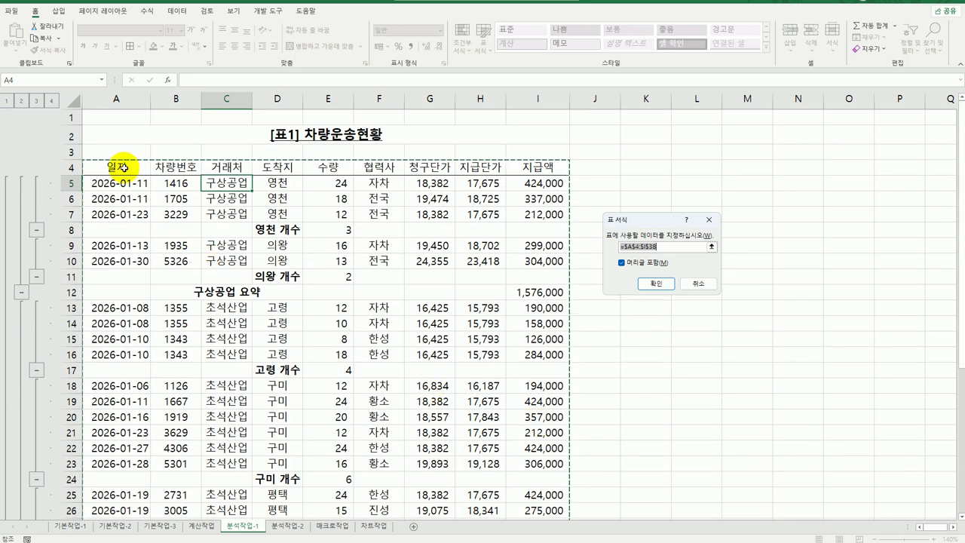
drag(125, 165, 531, 491)
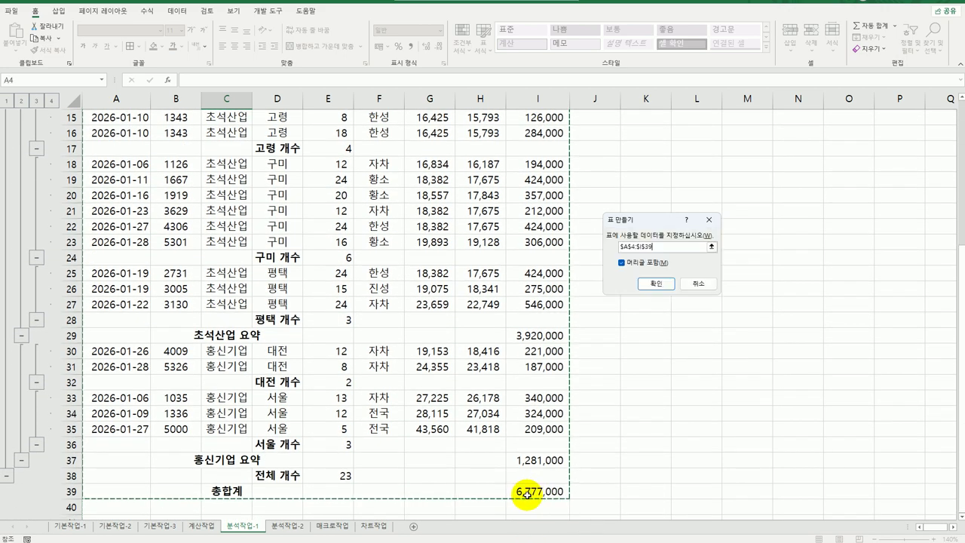
click(651, 283)
click(672, 329)
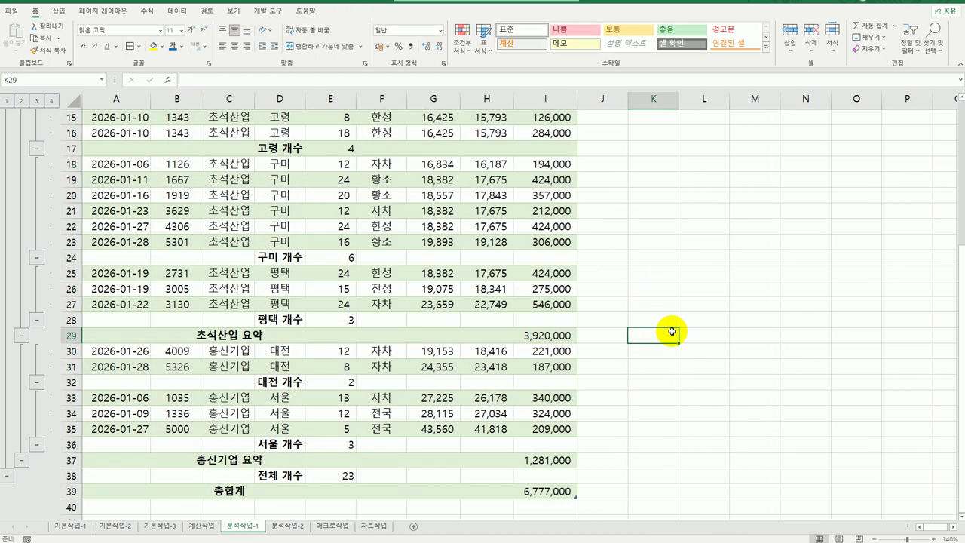
scroll(672, 330, up, 5)
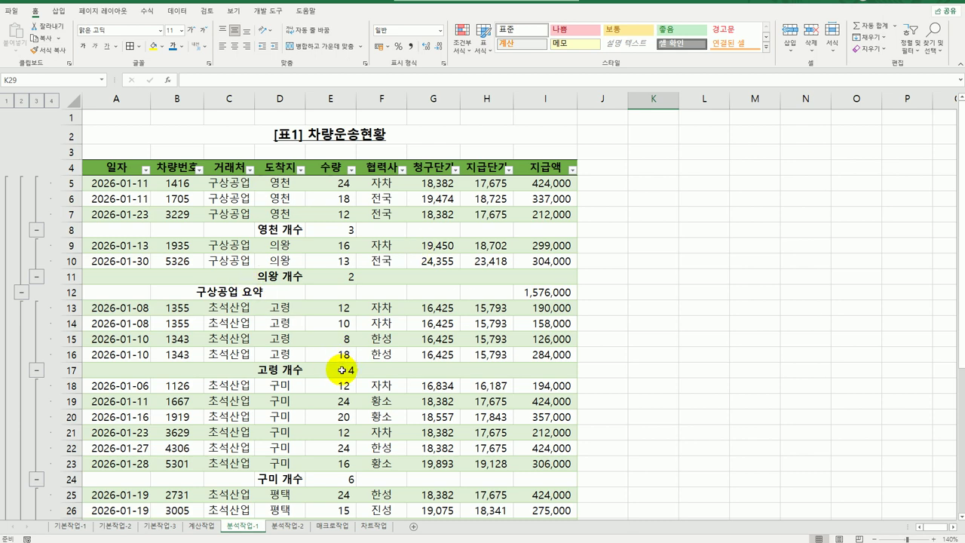
Step: Switch to the 분석작업-2 sheet and name cell D13 연평균성장률
click(278, 526)
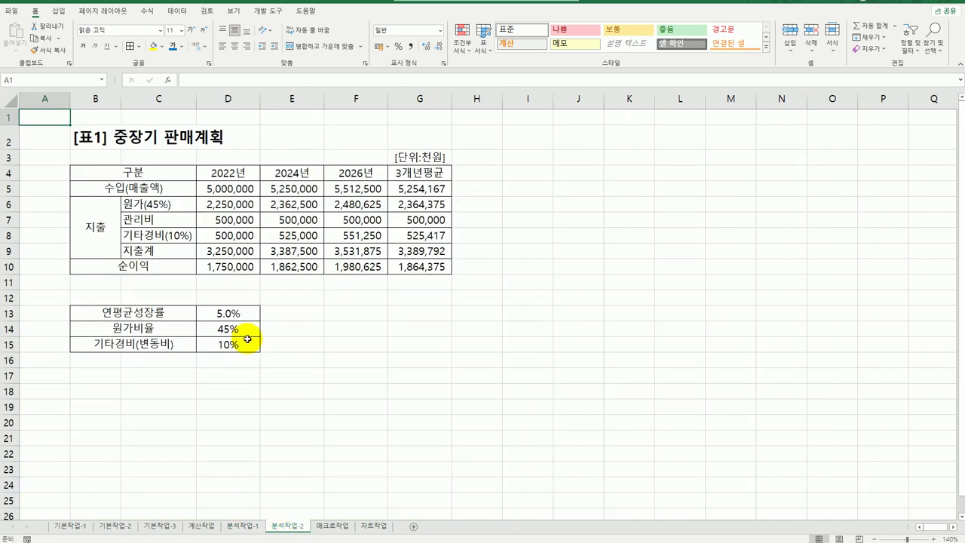
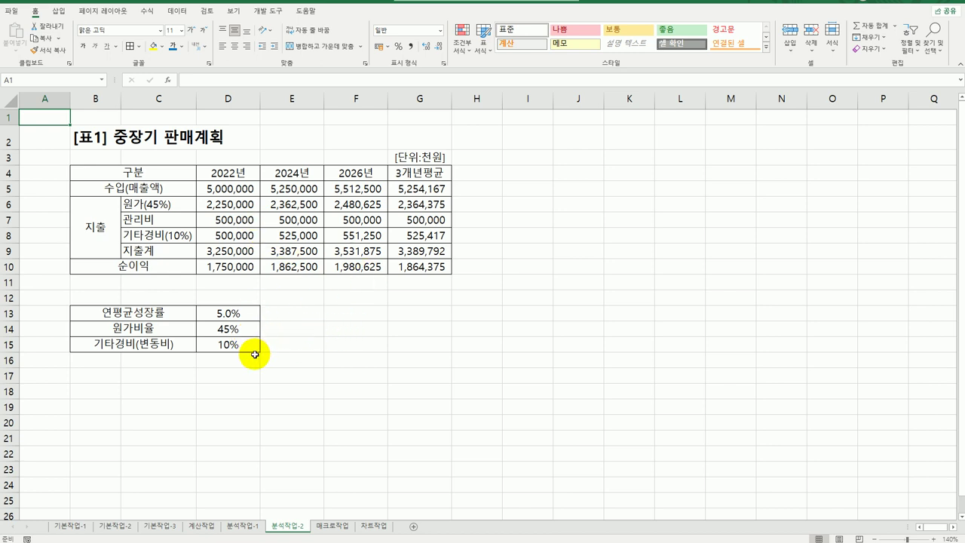
click(253, 314)
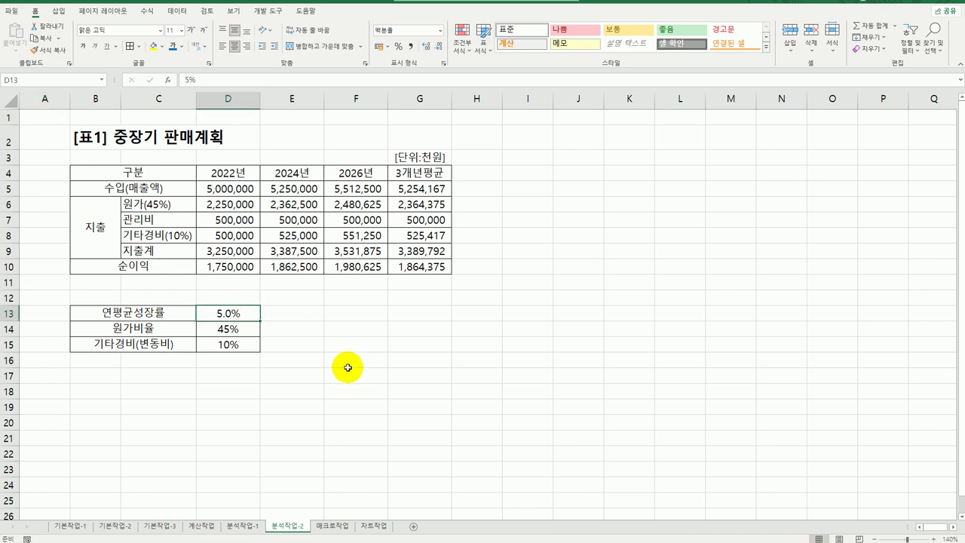
click(46, 80)
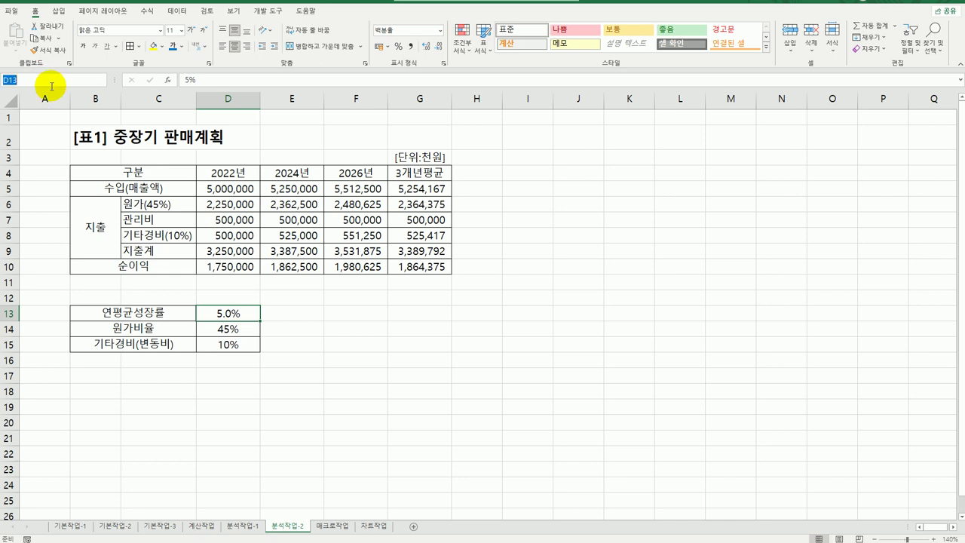
text(dus)
text(연평균성장)
text(률)
key(Return)
Step: Name cell D14 원가비율 and cell D15 기타경비
click(224, 329)
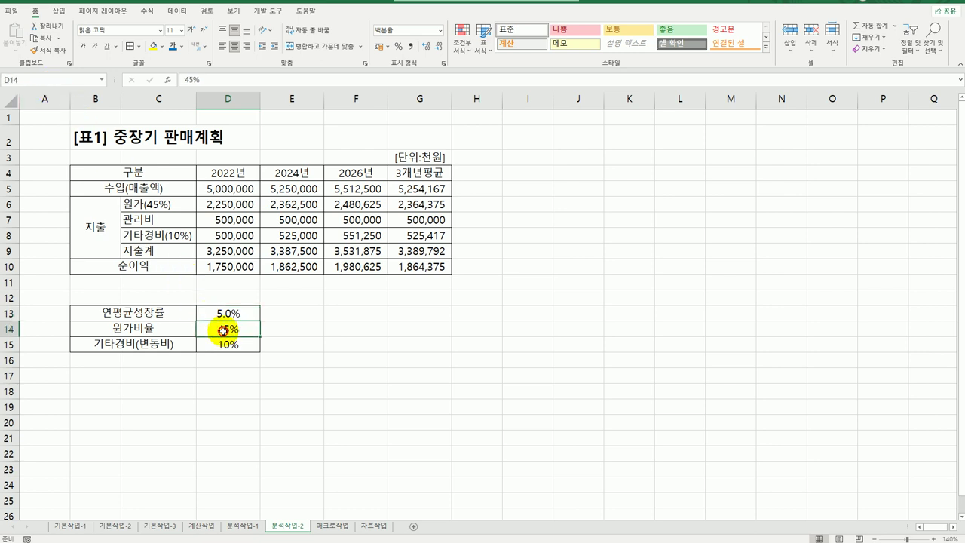
click(53, 79)
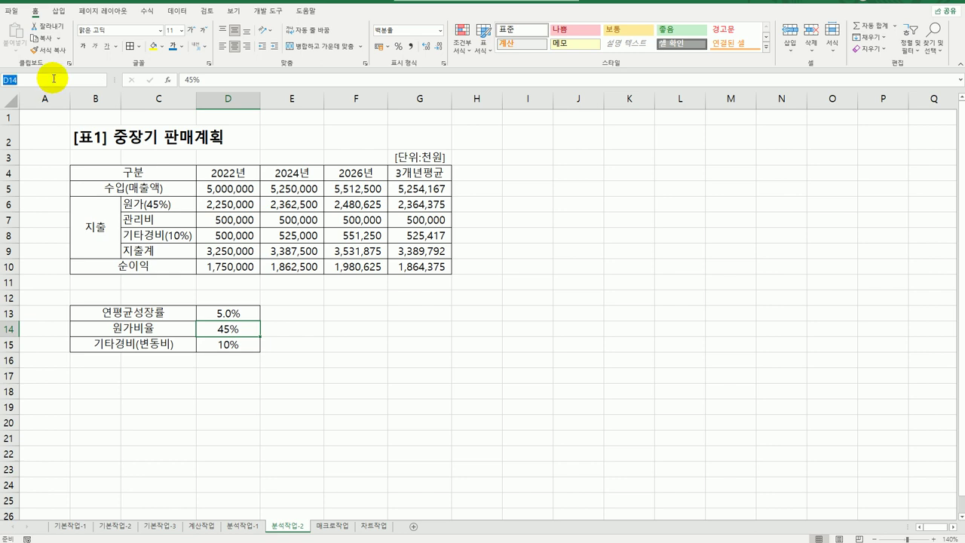
text(원가비율)
key(Escape)
click(222, 349)
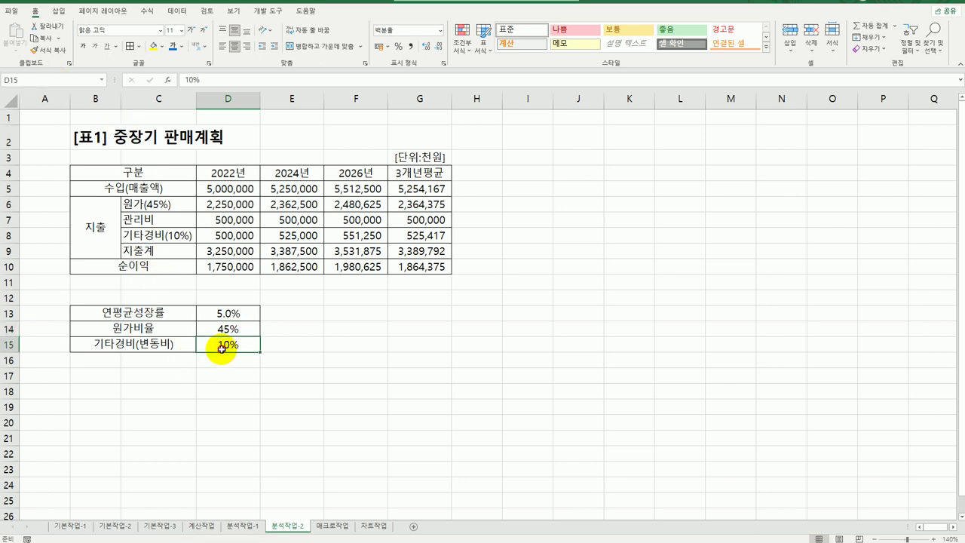
click(38, 83)
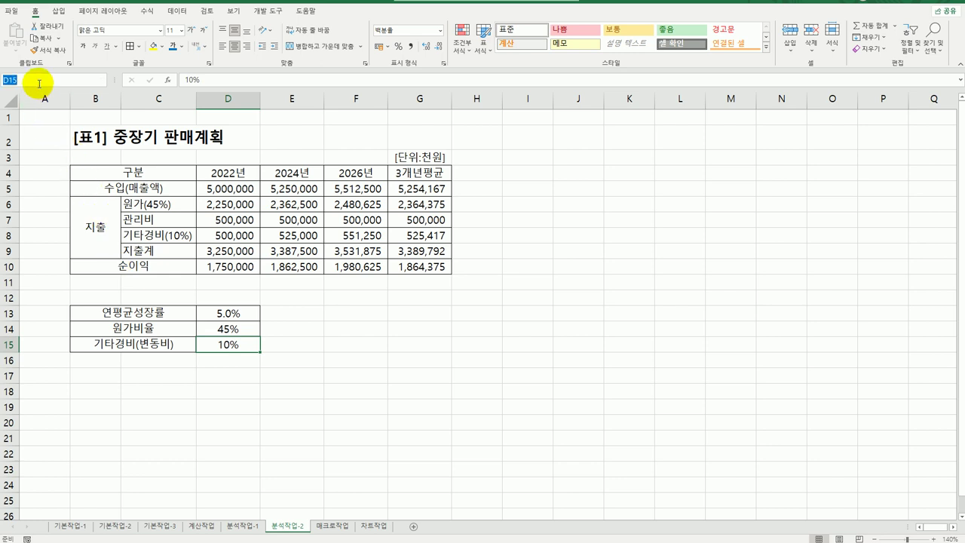
text(기타경비)
key(Return)
Step: Name cell G10, the 3개년평균 of 순이익, as 순이익평균
click(417, 266)
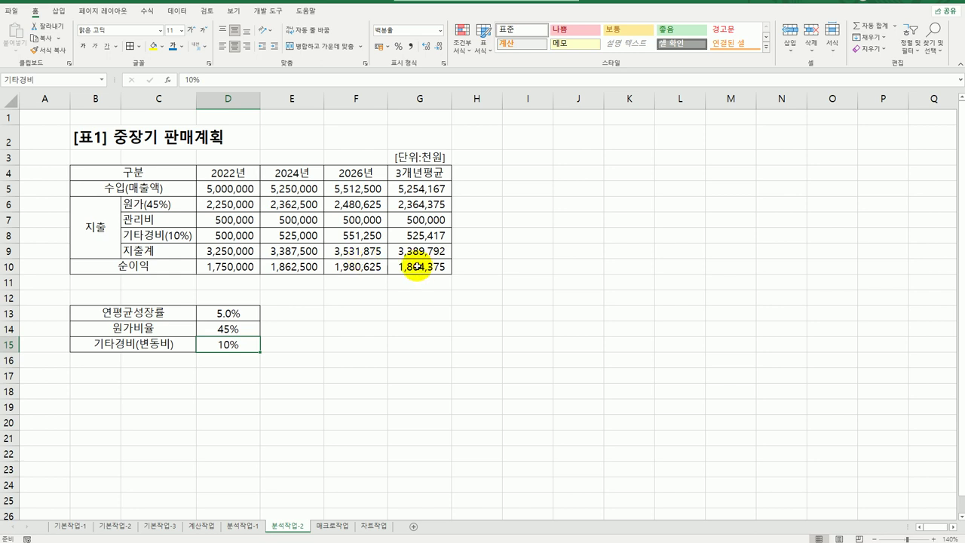
click(35, 76)
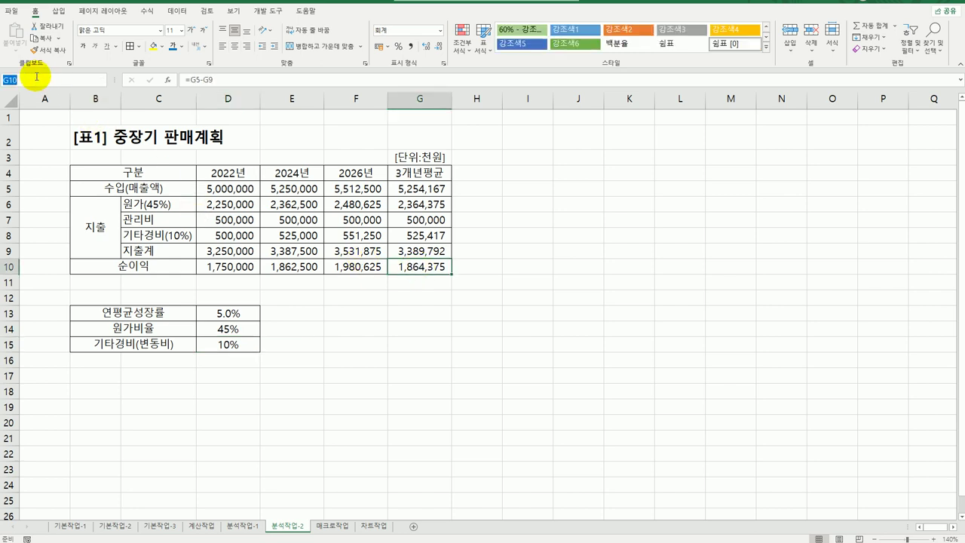
text(ㅅ)
text(순이익)
key(Escape)
click(36, 76)
text(순이익평균)
key(Return)
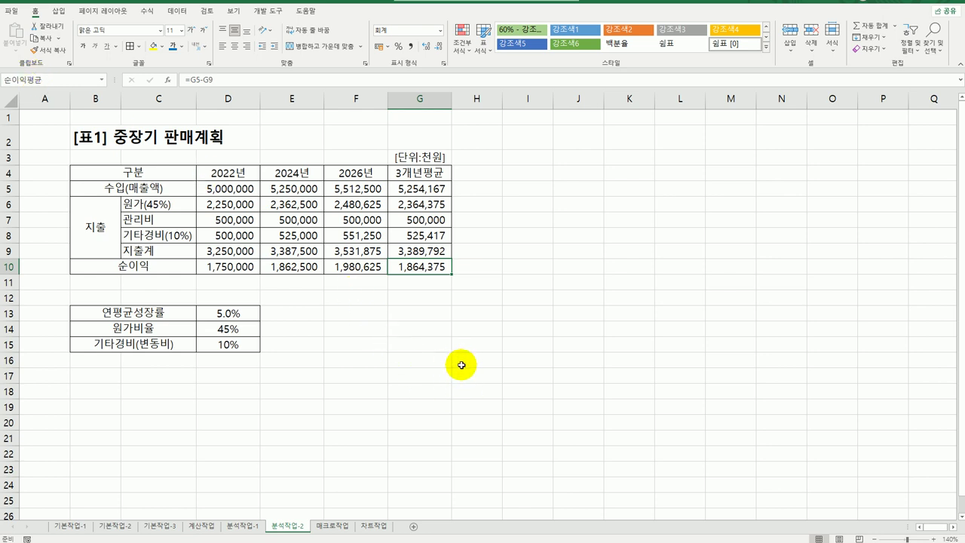
Step: Add a scenario named 이익증가 with changing cells D13:D15 and an empty description
click(461, 365)
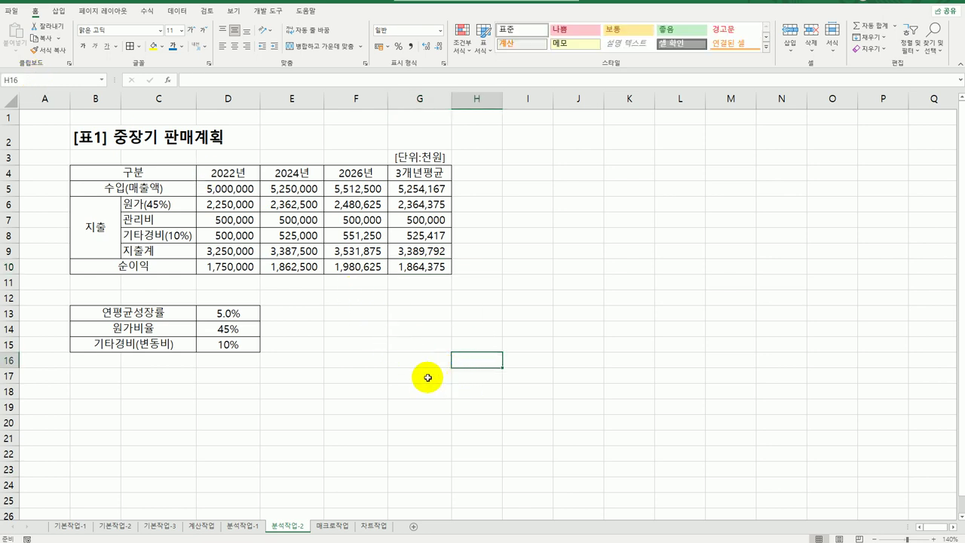
drag(238, 314, 241, 345)
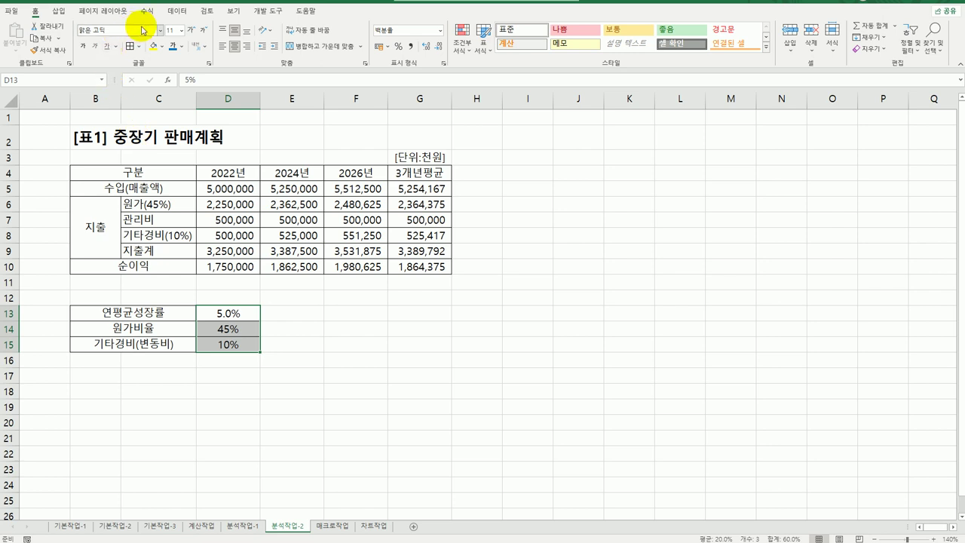
click(178, 11)
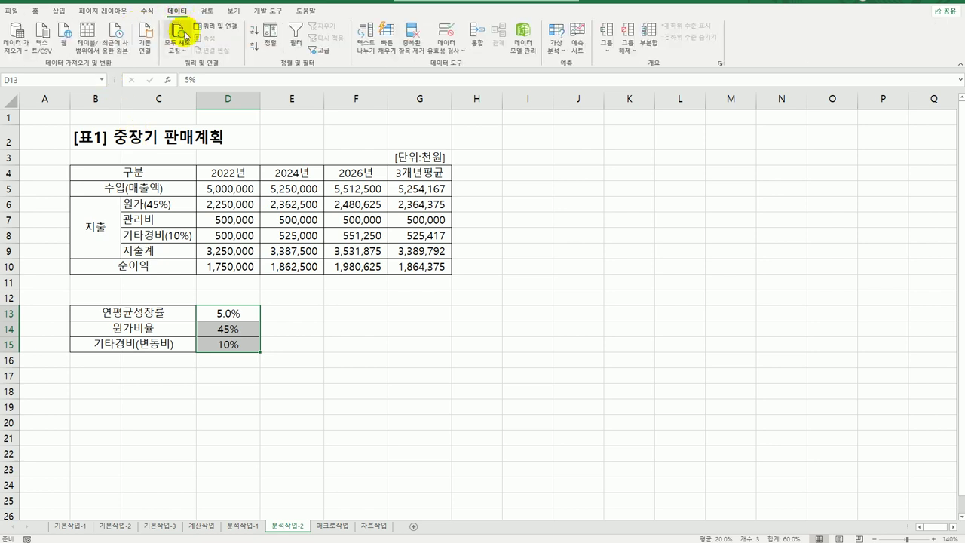
click(553, 54)
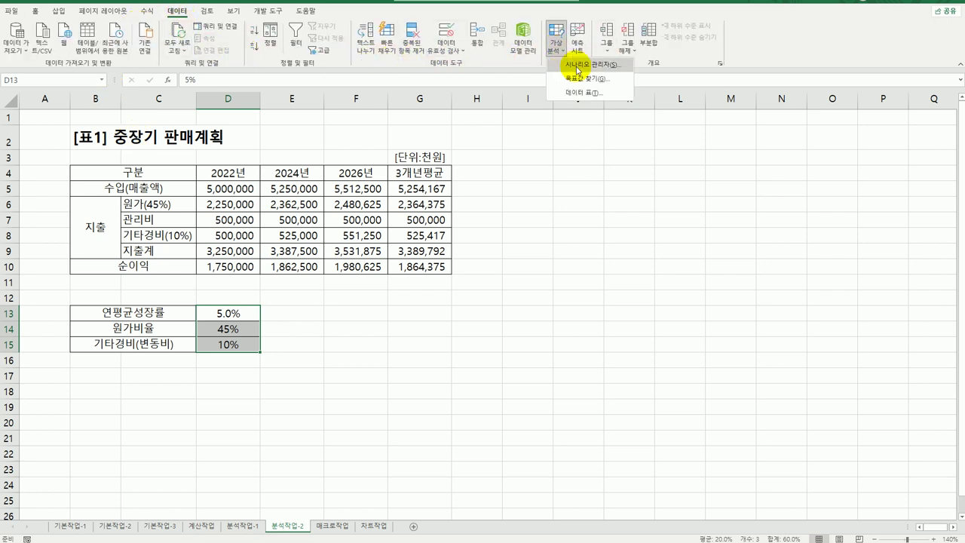
click(577, 65)
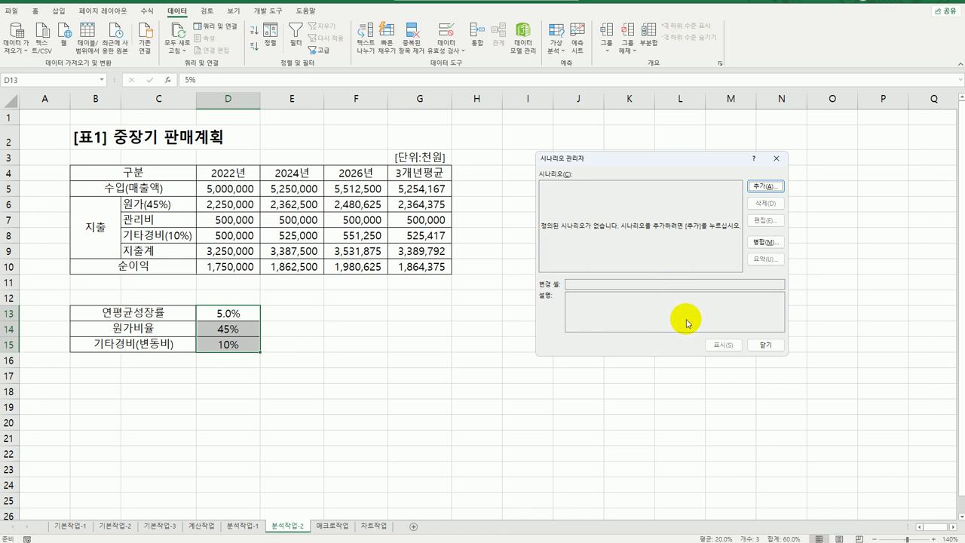
click(764, 186)
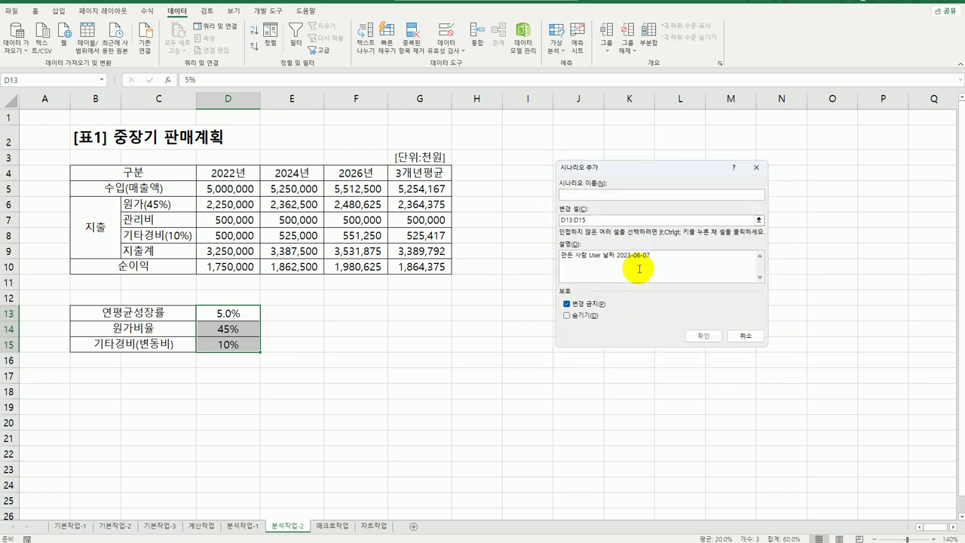
drag(658, 252, 515, 252)
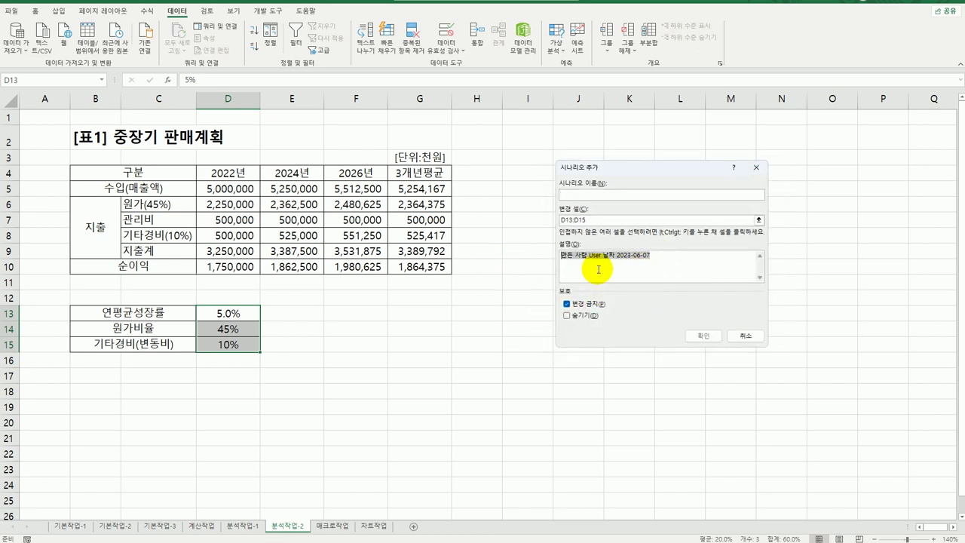
key(Delete)
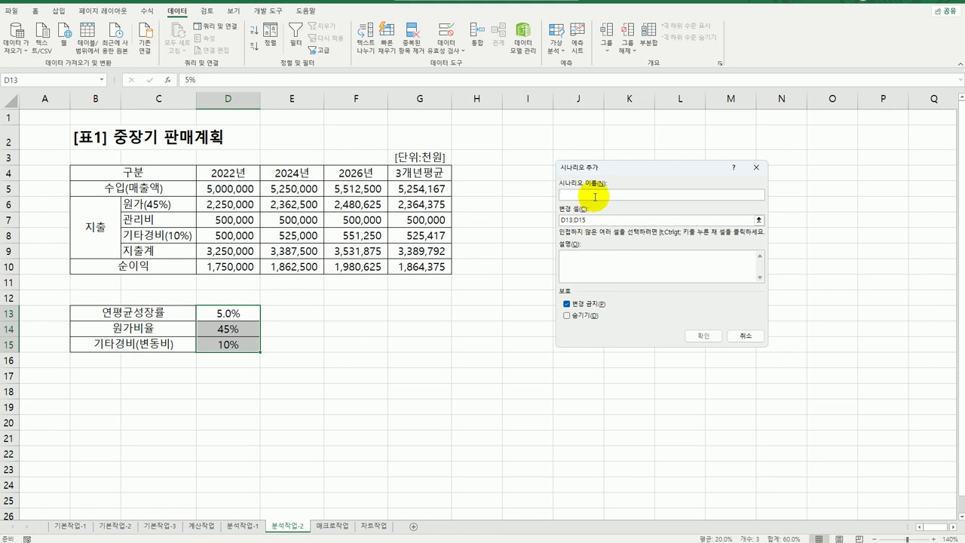
click(595, 197)
text(이익증가)
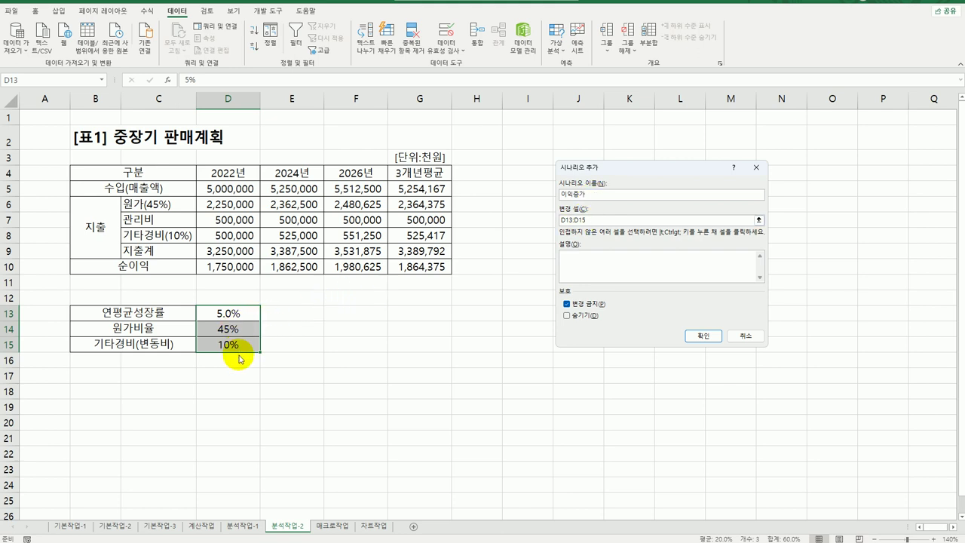
click(698, 339)
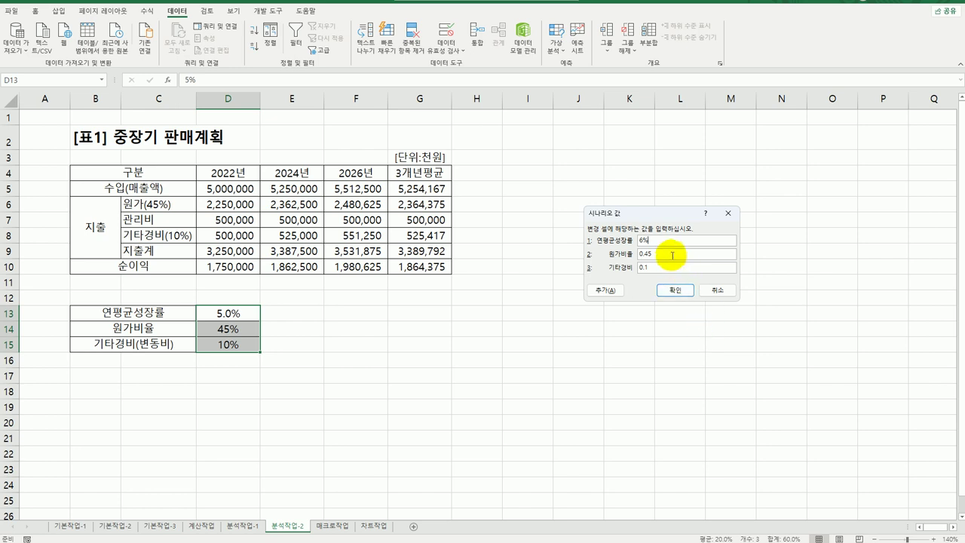
Step: Set the 이익증가 scenario's values to 연평균성장률 6%, 원가비율 35% and 기타경비 8%
drag(665, 252, 603, 266)
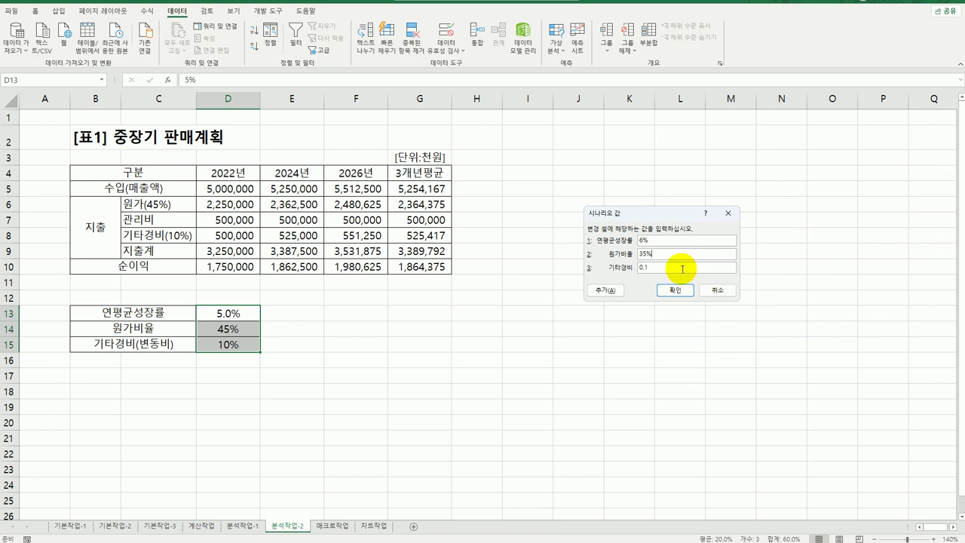
click(596, 247)
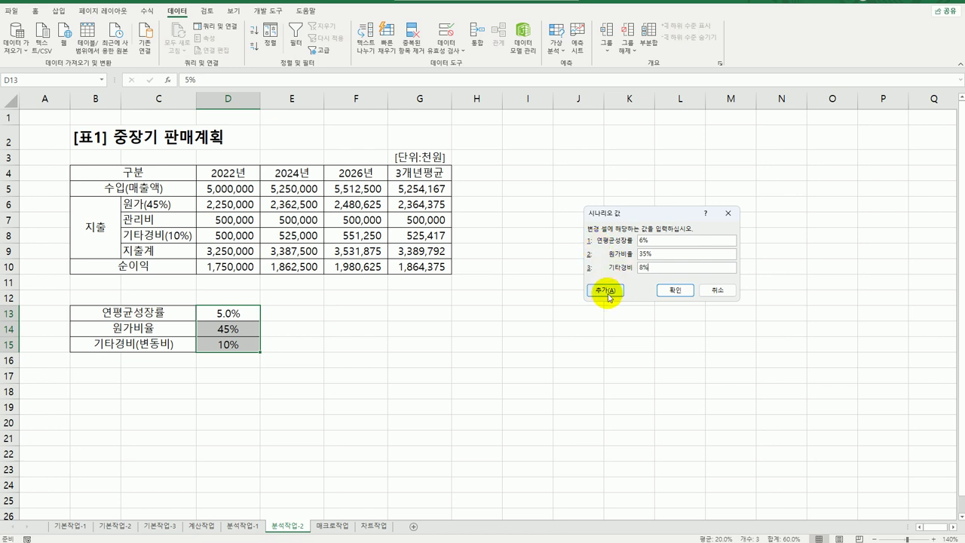
click(605, 290)
Step: Add a second scenario 이익감소 for D13:D15 without description, using 연평균성장률 4%, 원가비율 55% and 기타경비 12%
drag(655, 254, 508, 241)
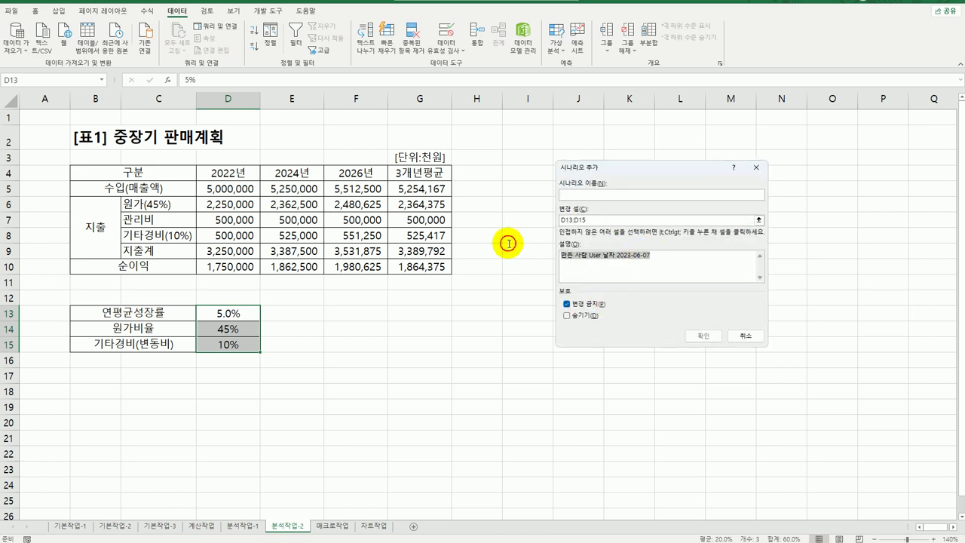
key(Delete)
click(580, 197)
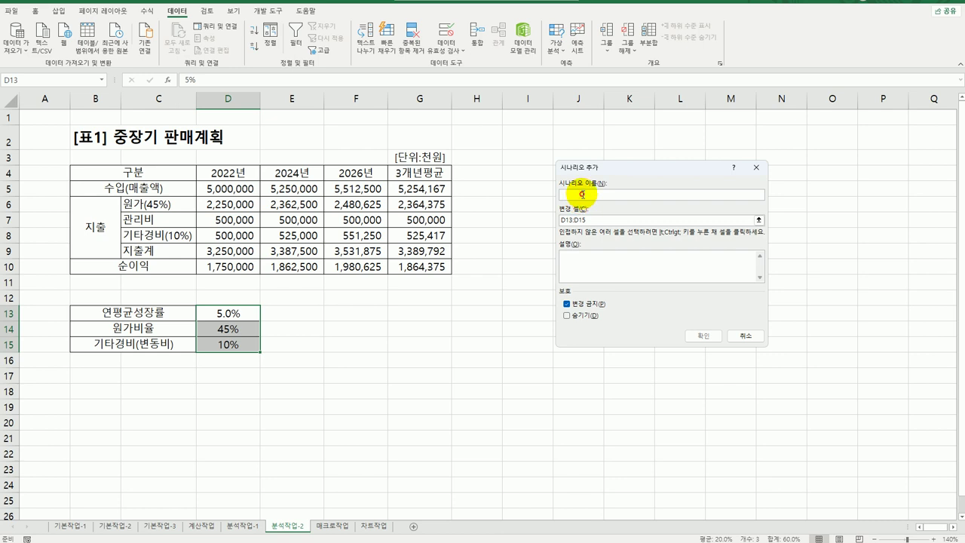
text(이익감소)
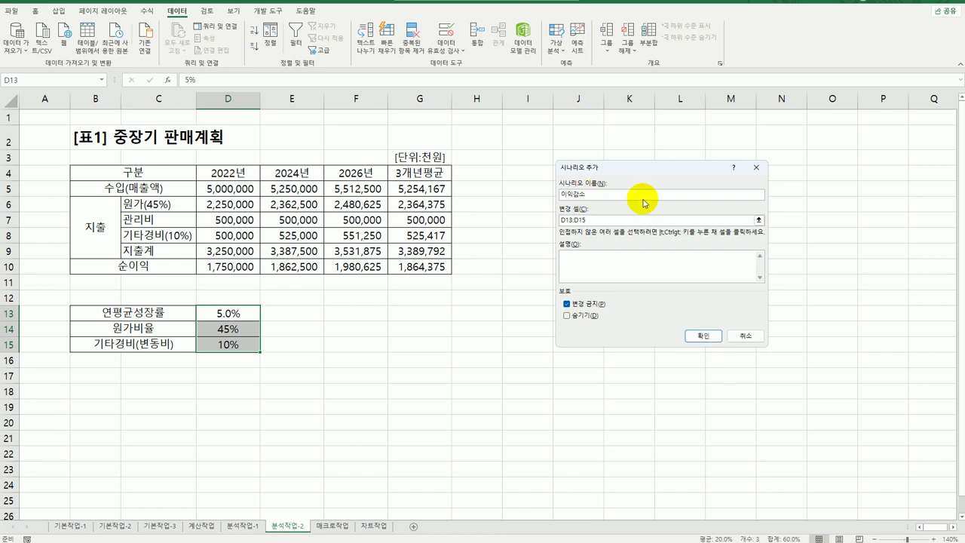
click(703, 335)
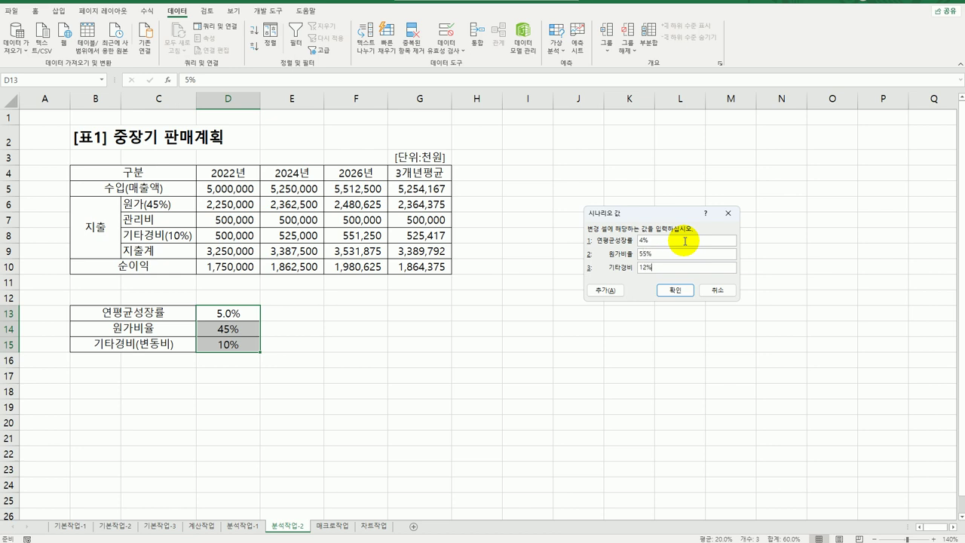
click(676, 290)
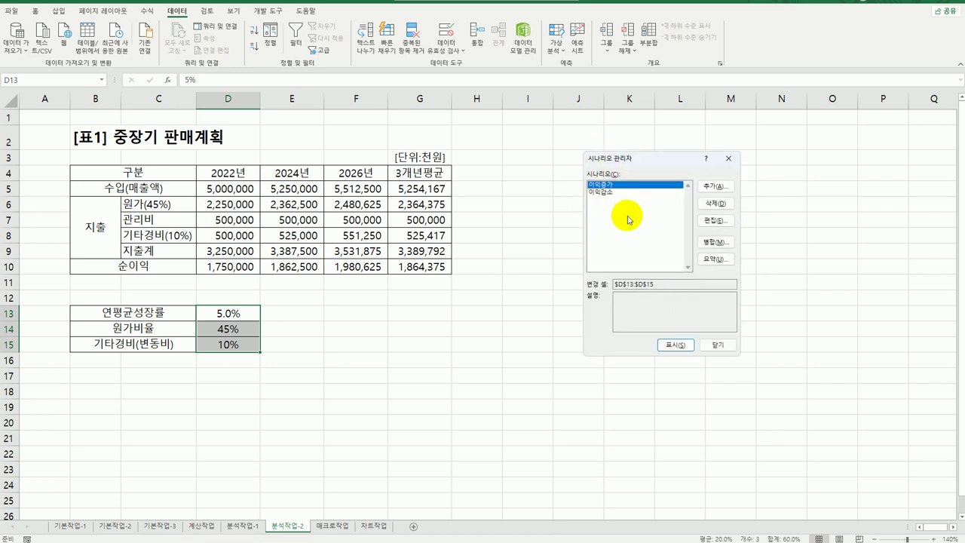
Step: Create a scenario summary report for result cell G10 and move its sheet directly after 분석작업-2
click(713, 258)
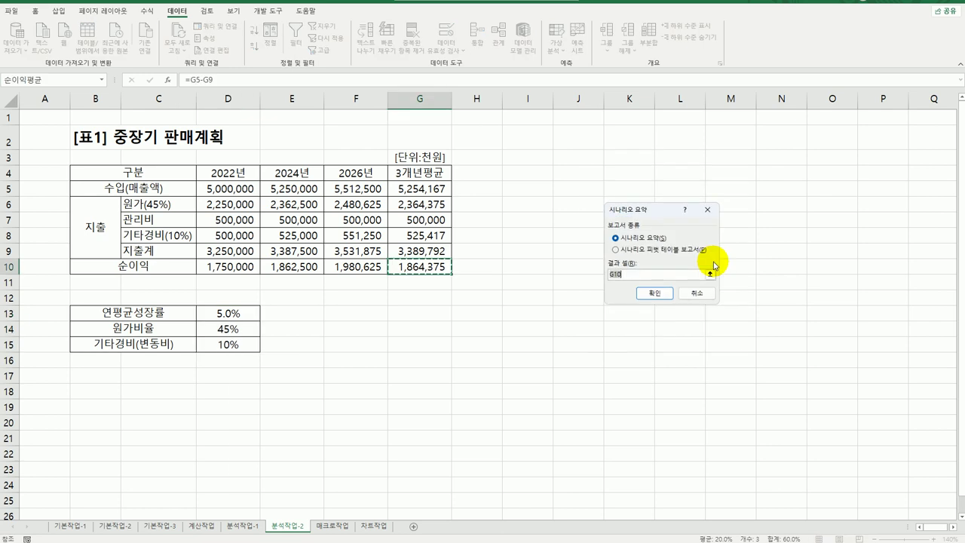
click(650, 293)
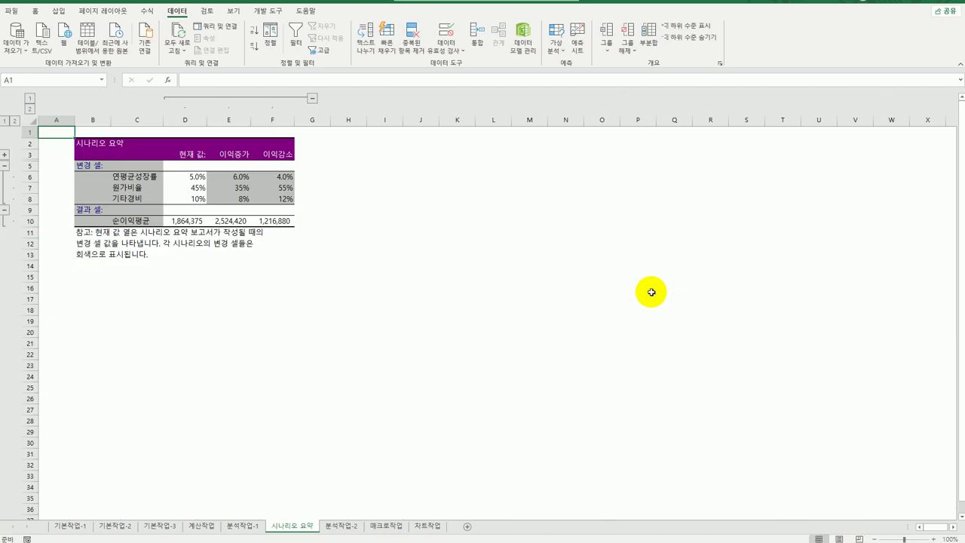
click(932, 539)
click(932, 539)
click(932, 539)
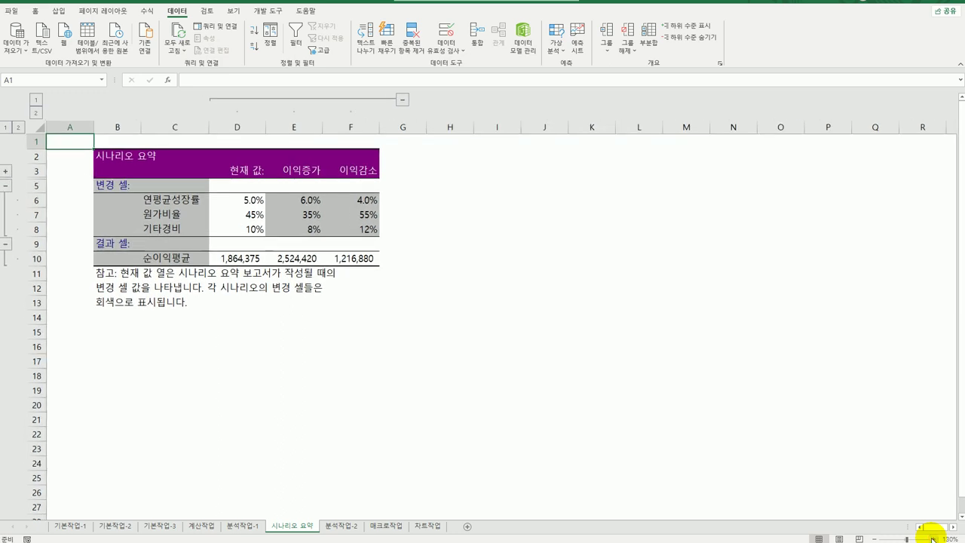
click(932, 538)
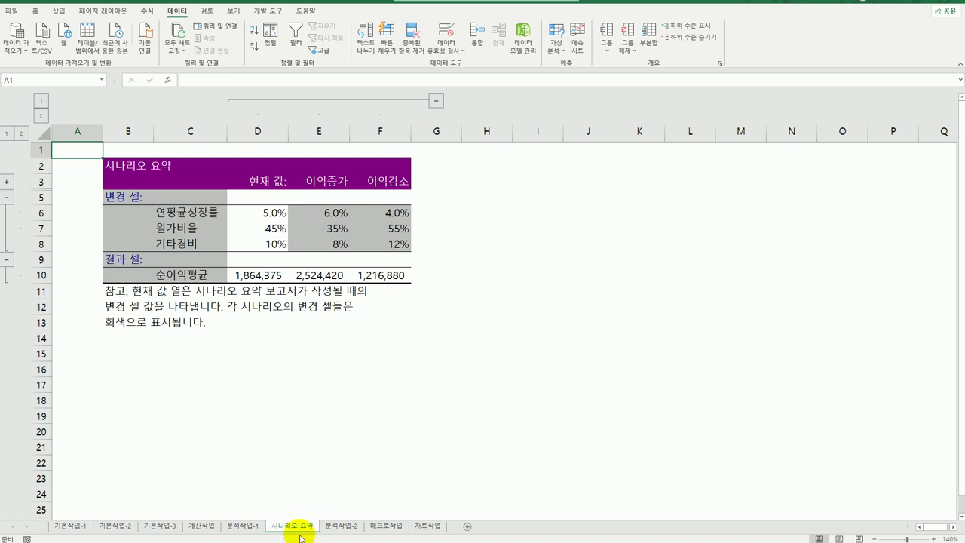
drag(300, 538, 402, 538)
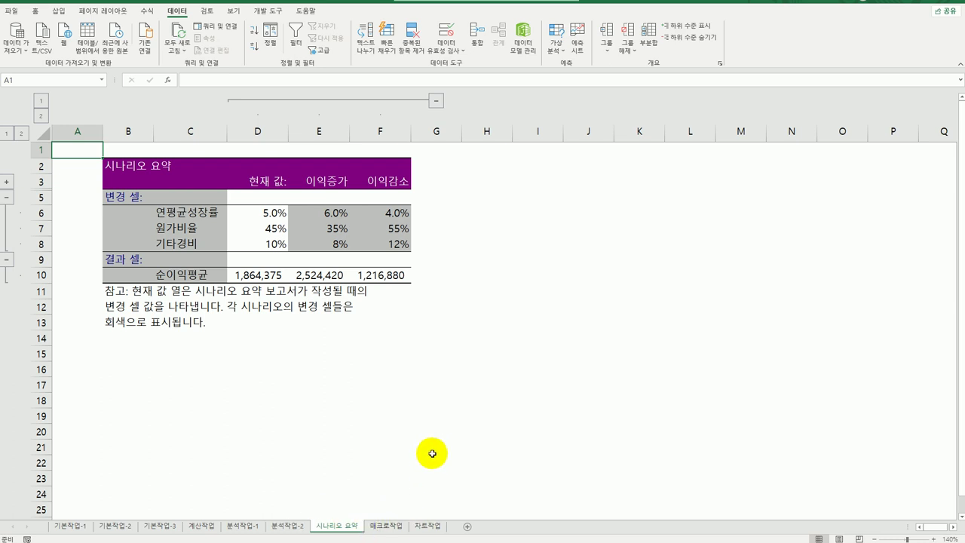
Step: Switch to the 매크로작업 sheet and start recording a new macro stored in the current workbook
click(386, 526)
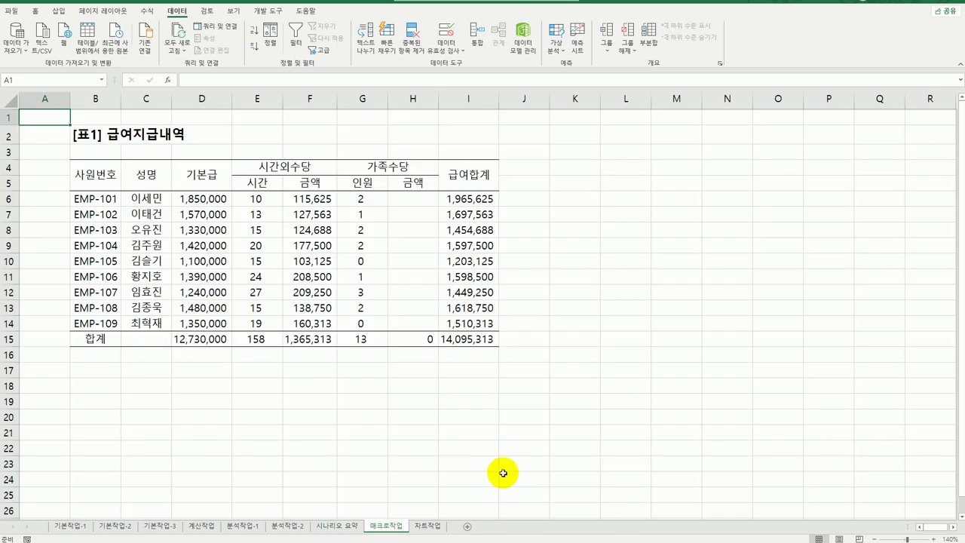
click(522, 461)
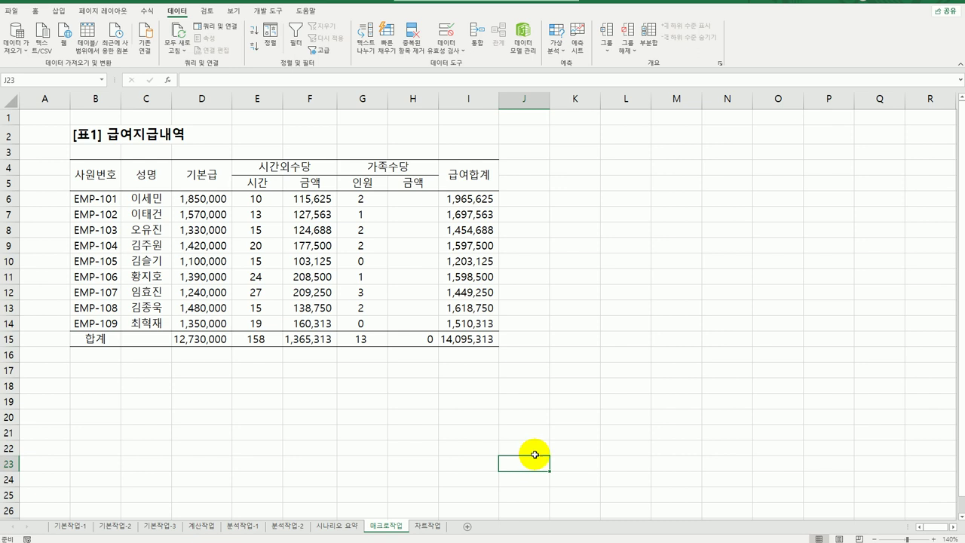
click(582, 419)
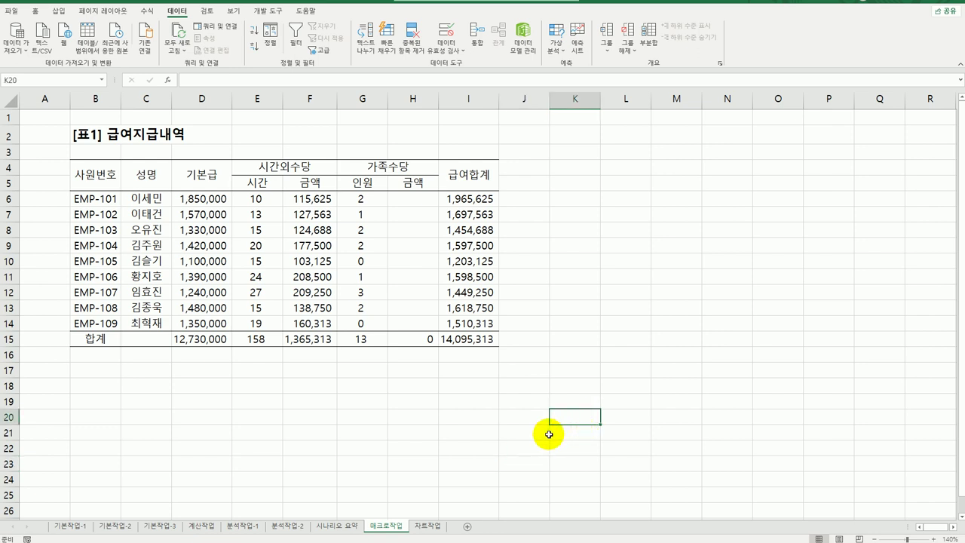
click(623, 213)
click(371, 366)
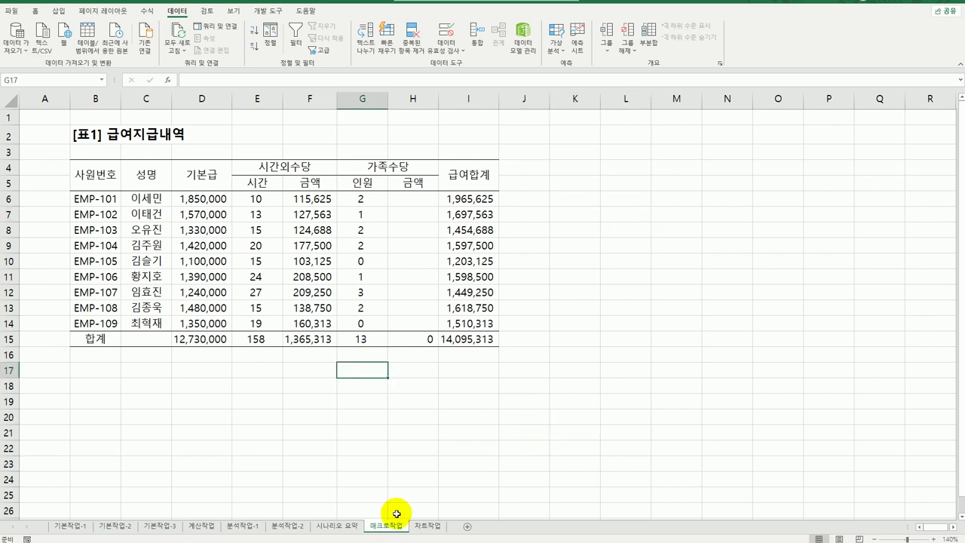
click(267, 11)
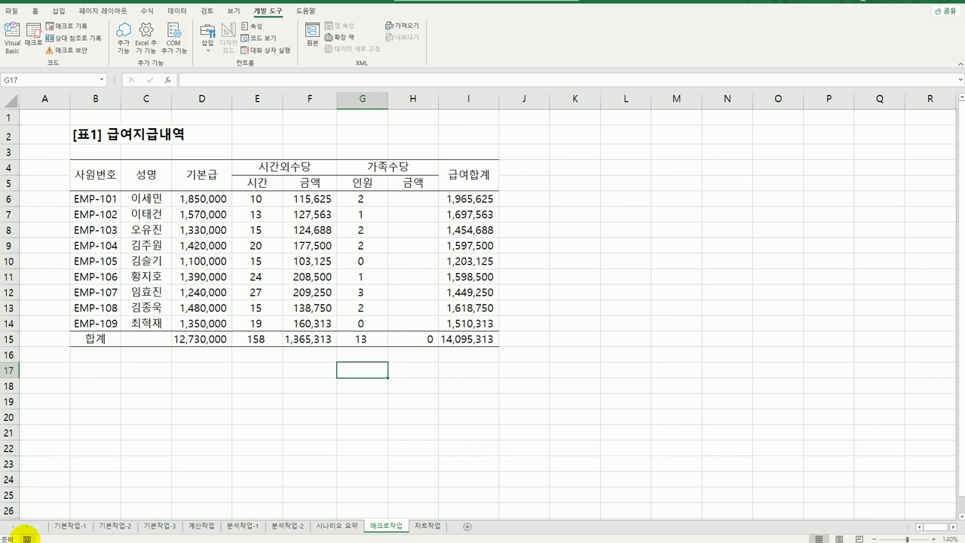
click(25, 538)
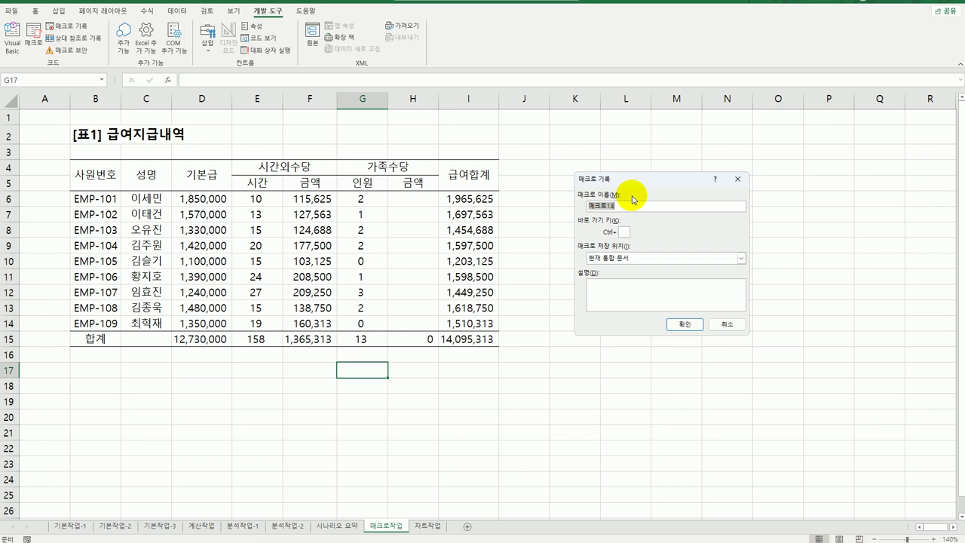
text(ㅎ)
click(684, 324)
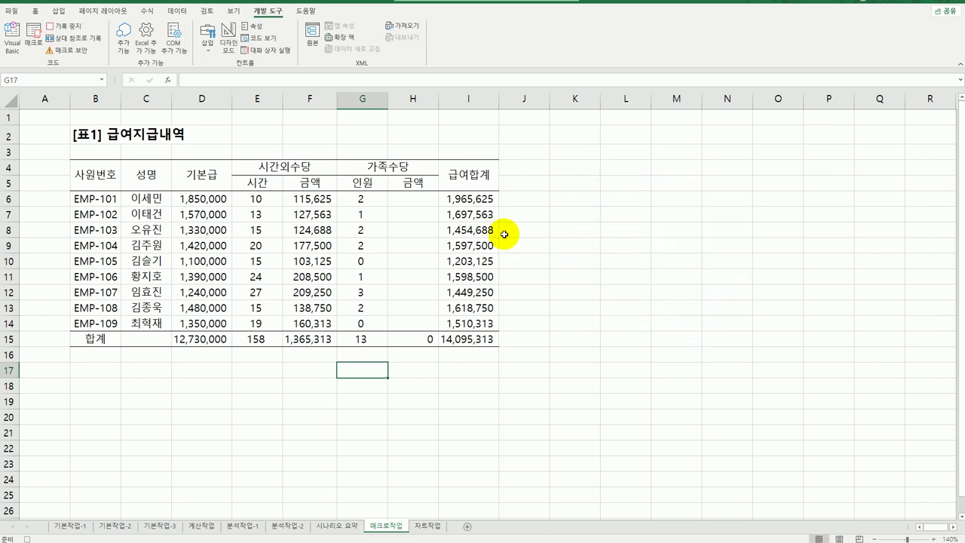
Step: Calculate the 가족수당 금액 in H6 with =G6*100000 and fill the formula down to H14
click(414, 198)
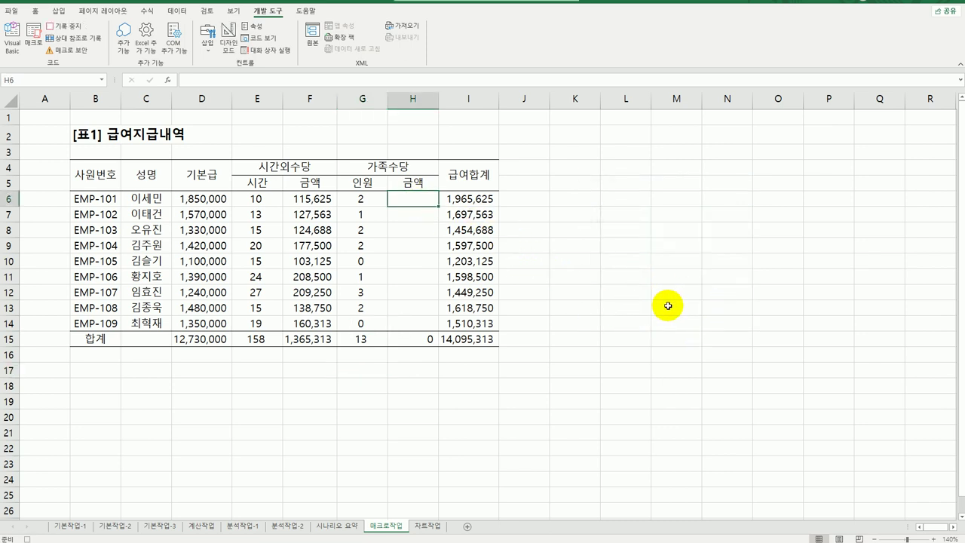
text(=)
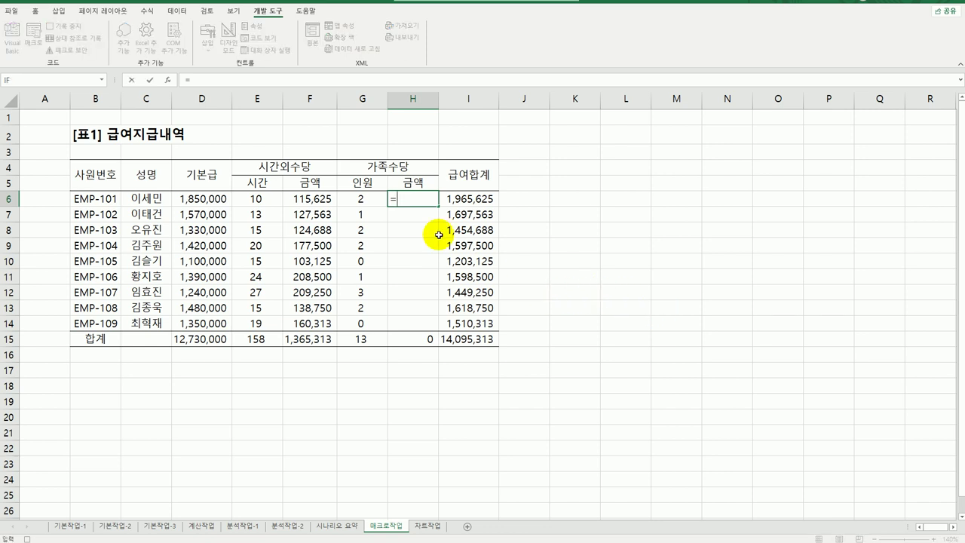
click(360, 199)
text(*)
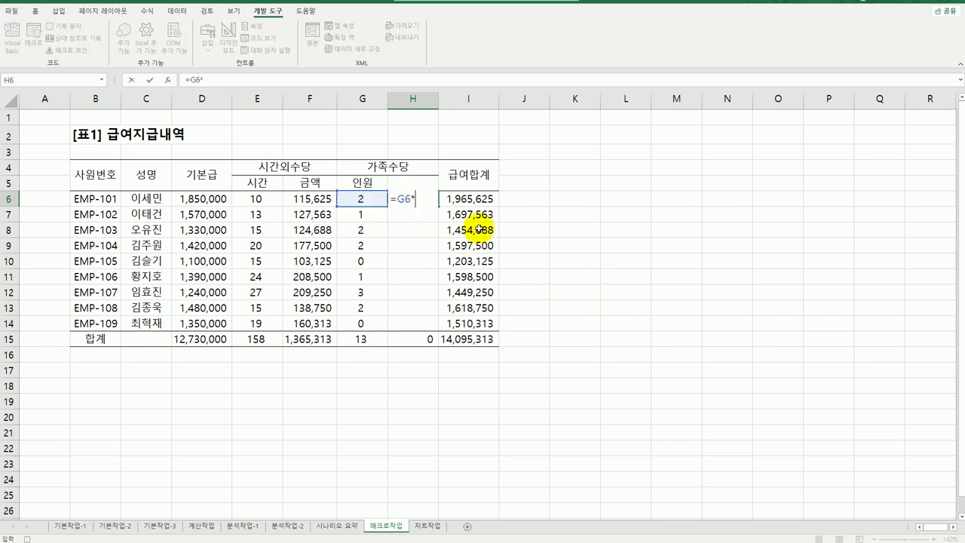
text(100000)
key(Return)
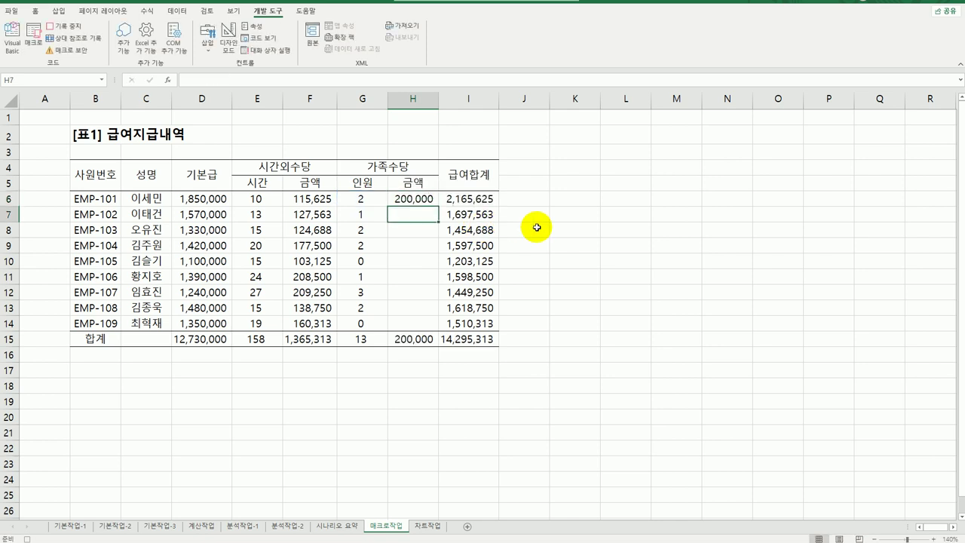
click(422, 199)
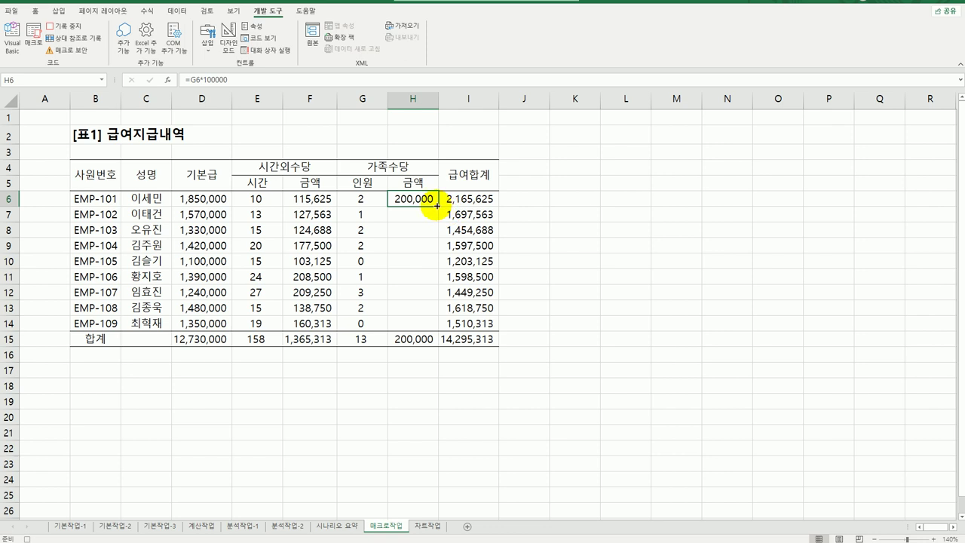
drag(438, 207, 434, 331)
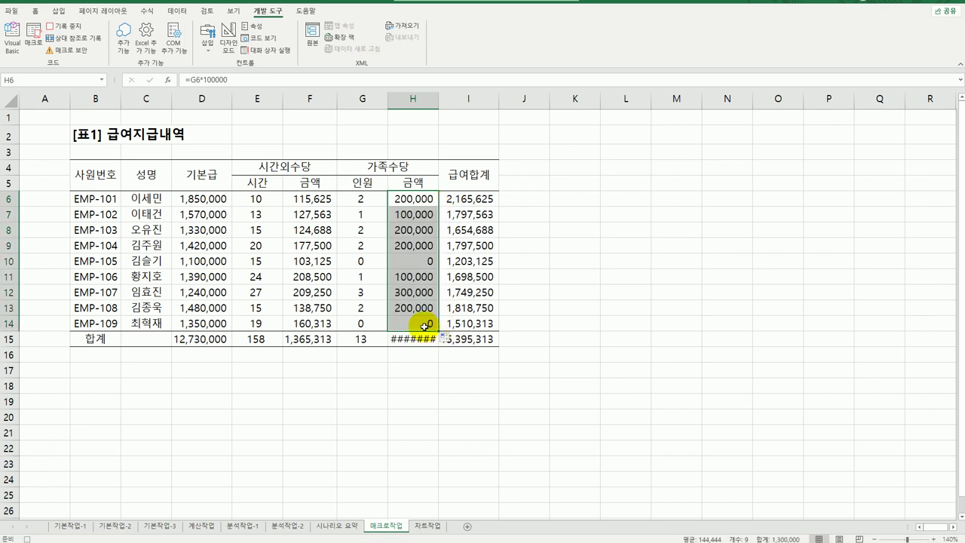
Step: AutoFit column H to its contents and stop recording the macro
click(428, 324)
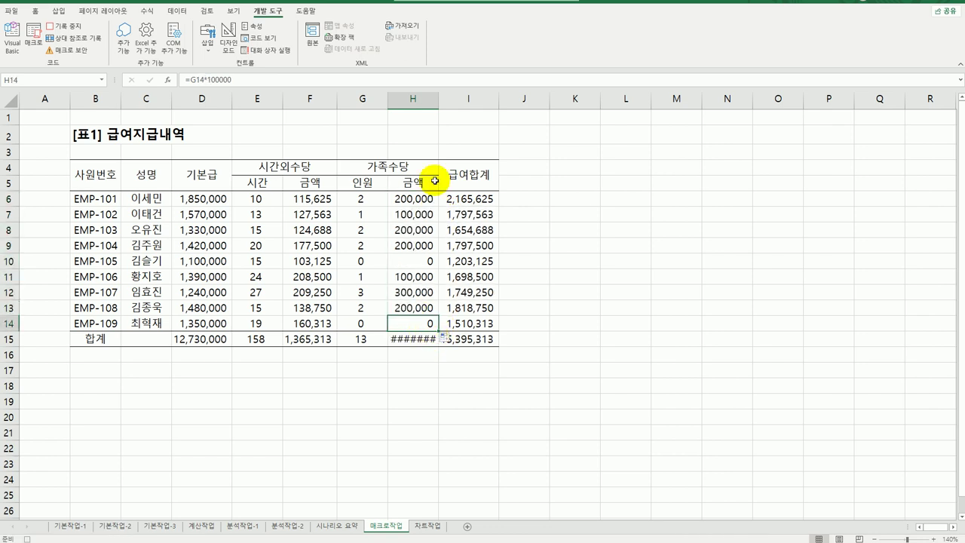
double_click(437, 98)
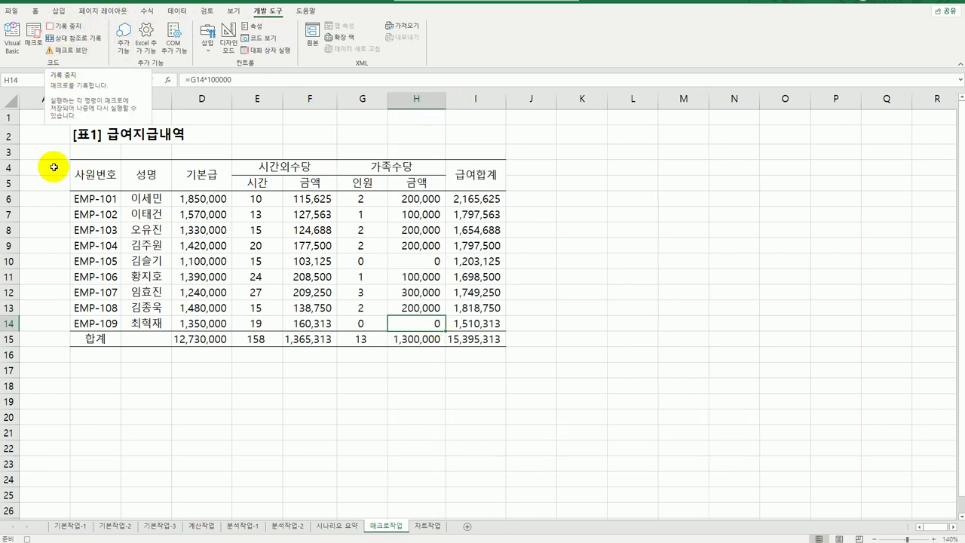
click(28, 537)
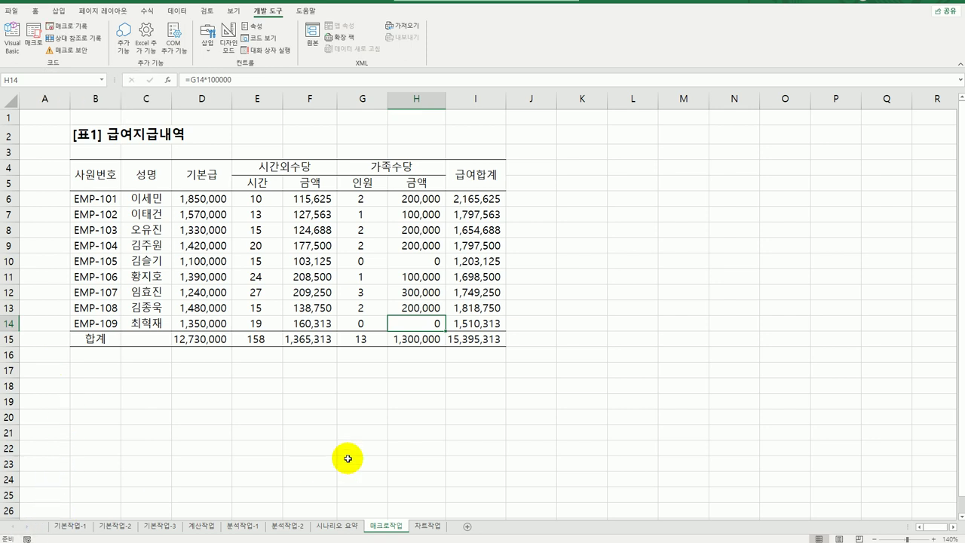
click(633, 367)
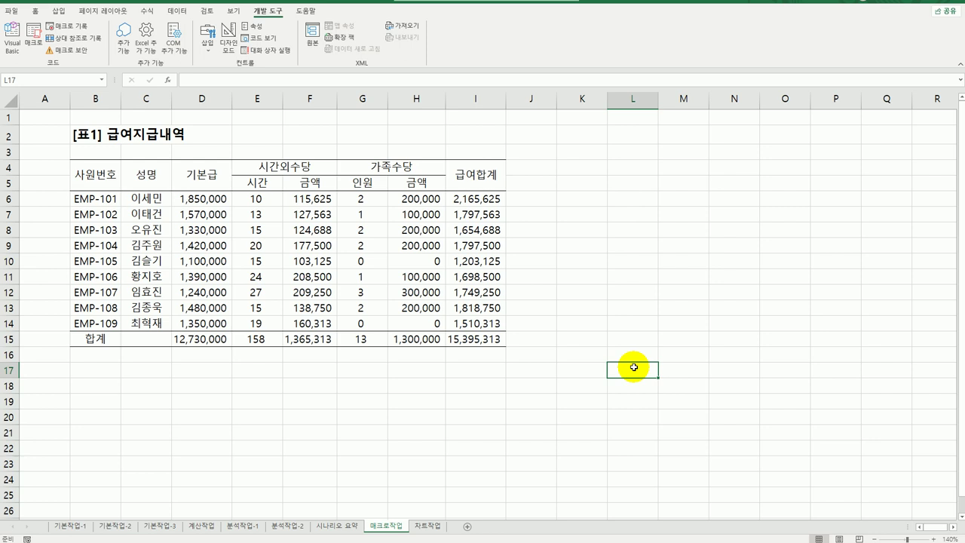
Step: Insert an ellipse covering F19:G23 below the table and label it 가족수당
click(58, 12)
click(118, 44)
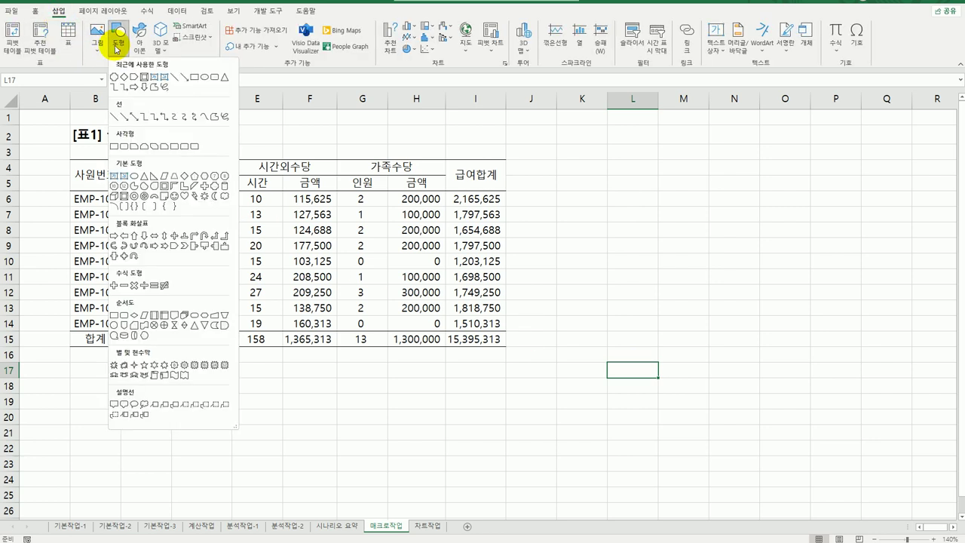
click(134, 176)
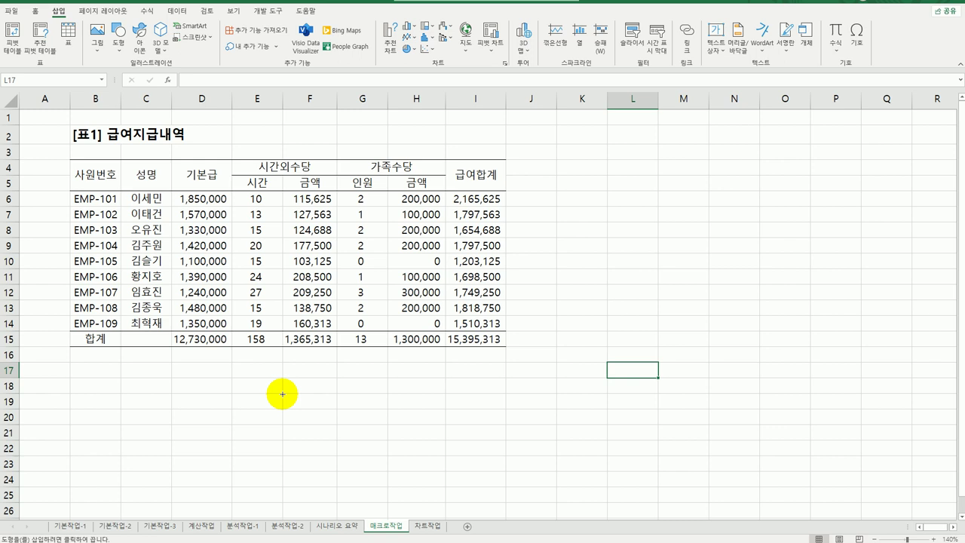
drag(281, 393, 333, 393)
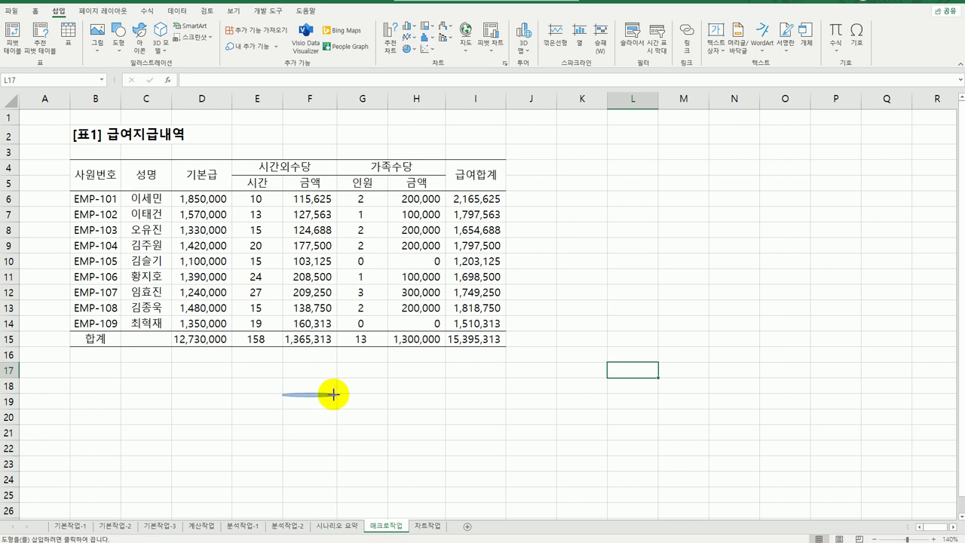
mouse_move(333, 393)
mouse_down()
mouse_move(379, 403)
mouse_move(376, 470)
mouse_up()
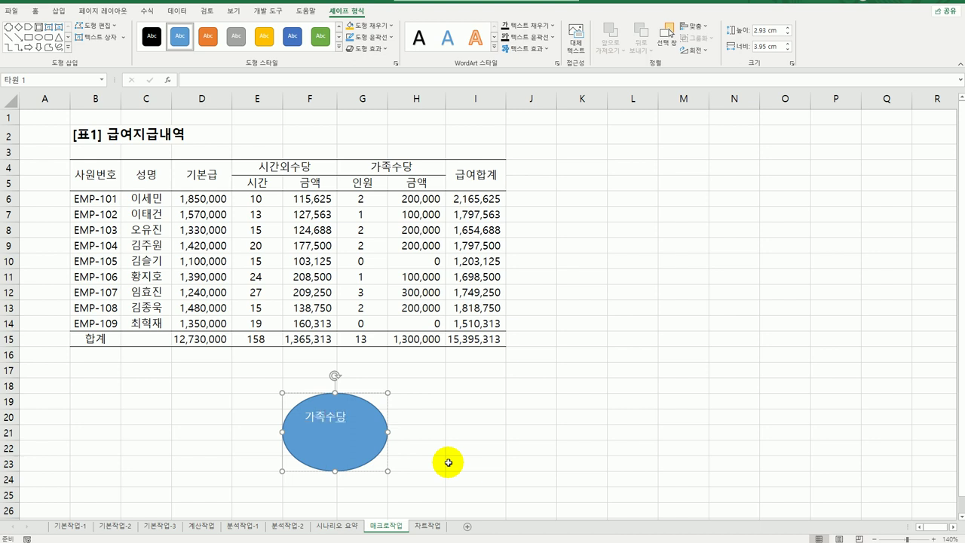
Step: Assign the 가족수당 macro to the ellipse and deselect the shape
right_click(373, 412)
click(552, 375)
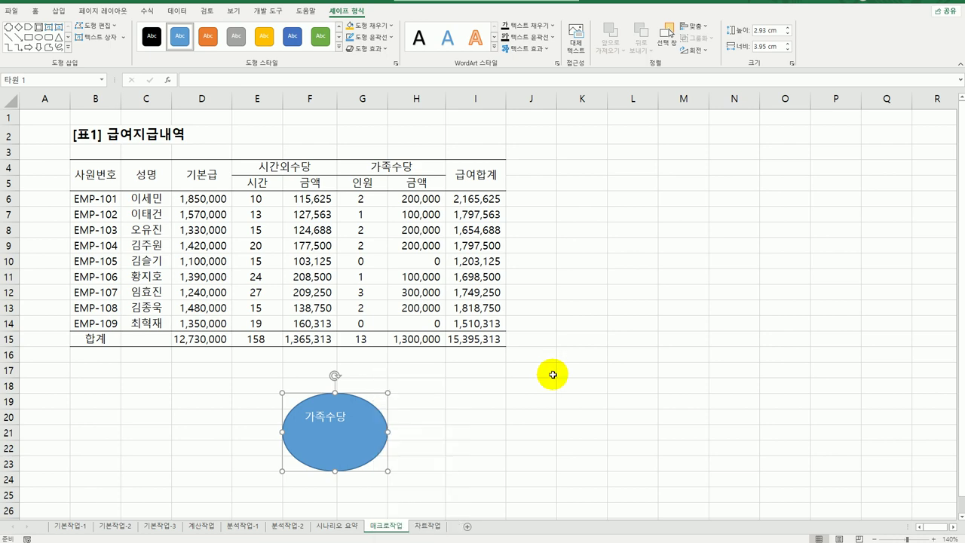
scroll(551, 381, down, 3)
right_click(350, 267)
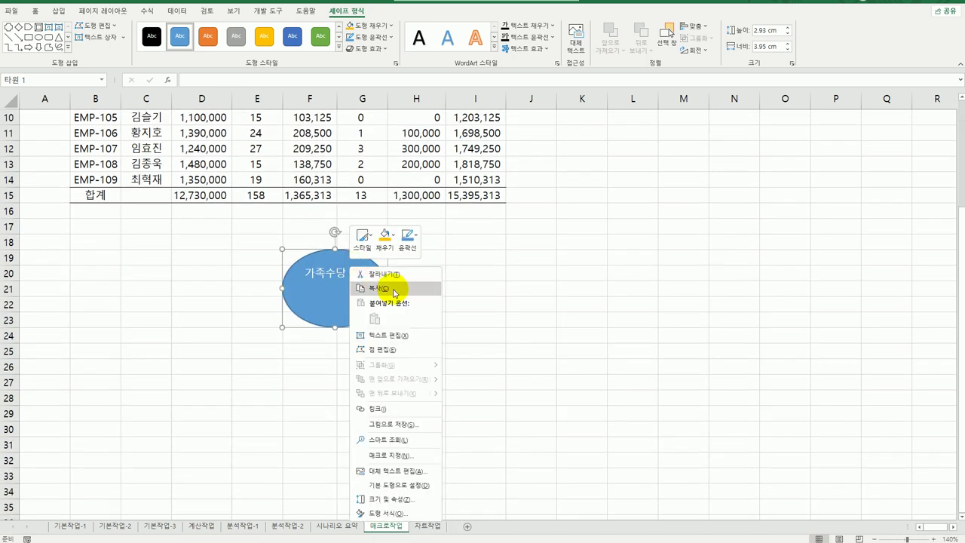
click(395, 455)
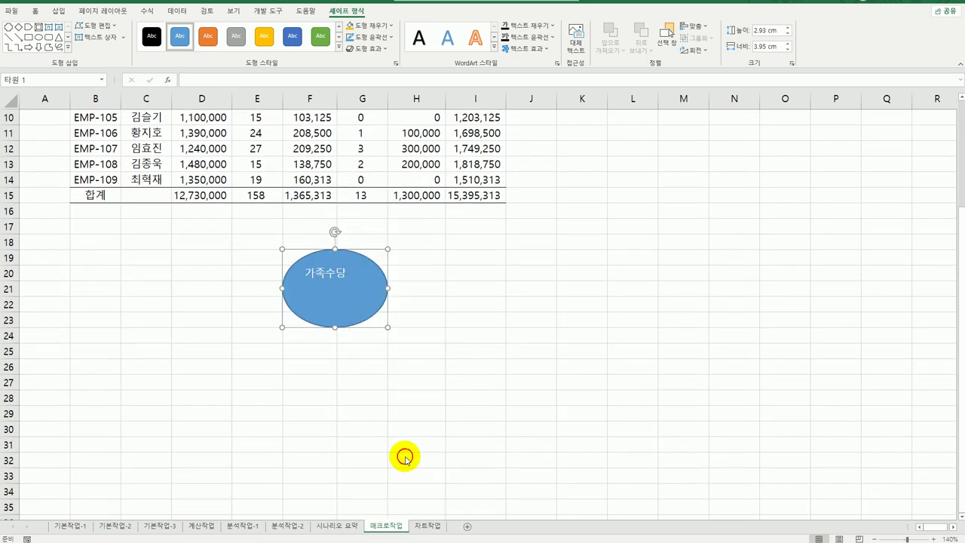
click(315, 389)
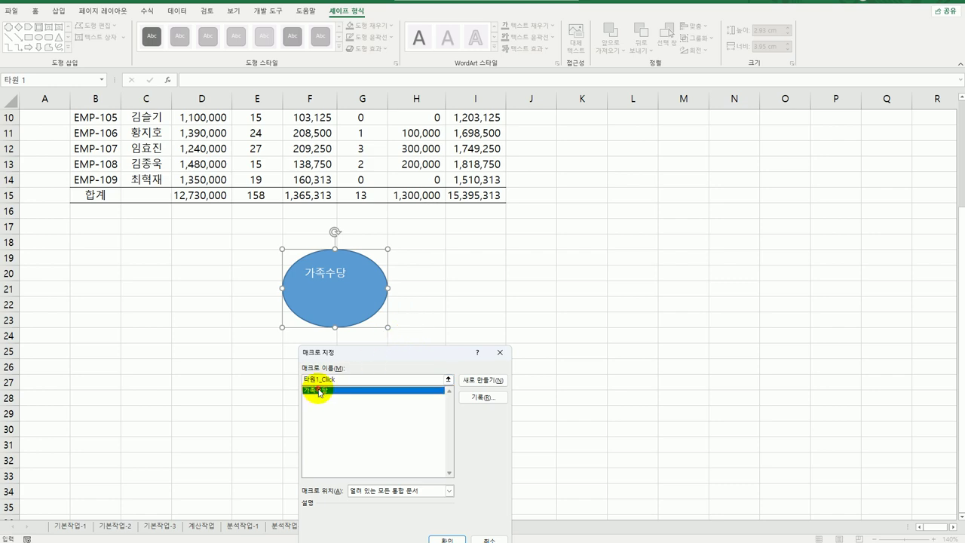
click(446, 539)
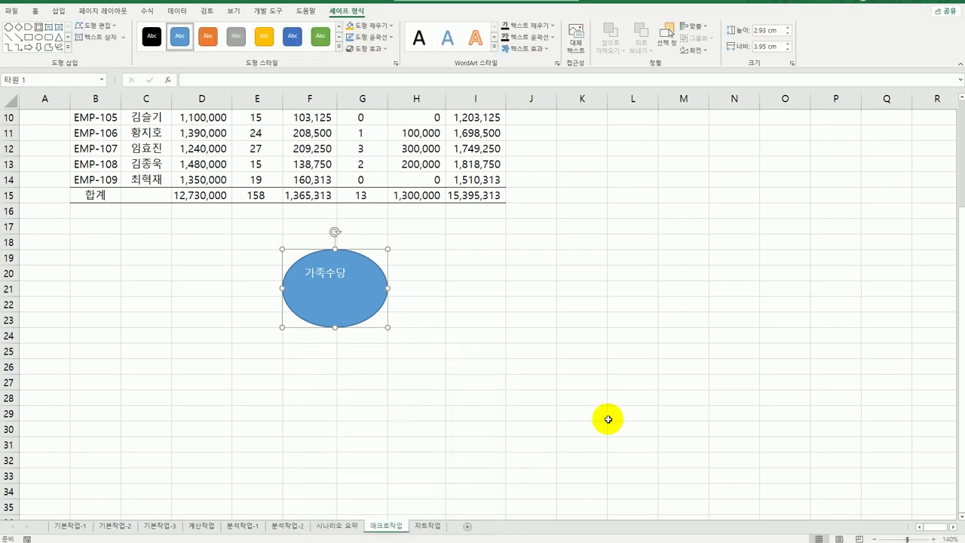
click(608, 415)
scroll(609, 415, up, 2)
scroll(608, 420, up, 1)
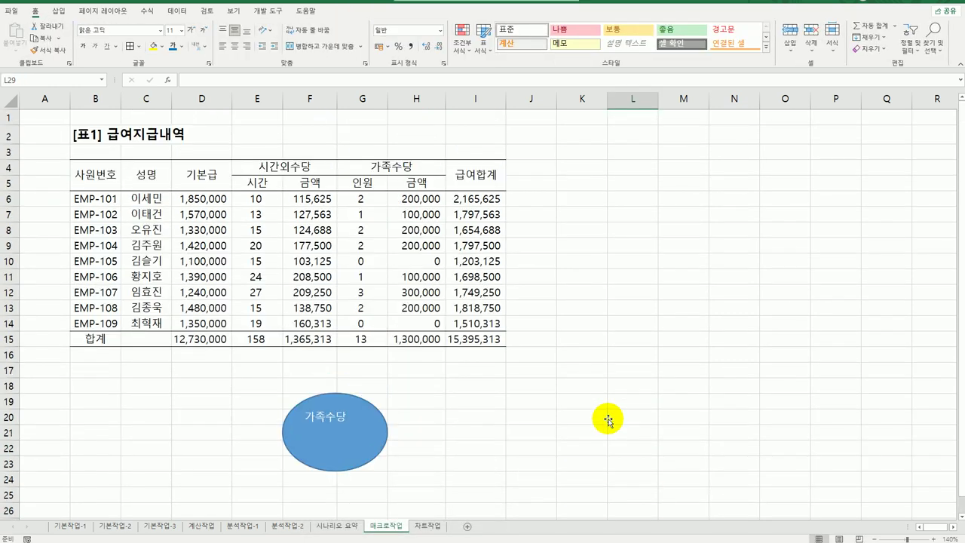
Step: Start recording a new macro named 서식지정, stored in the current workbook
click(619, 296)
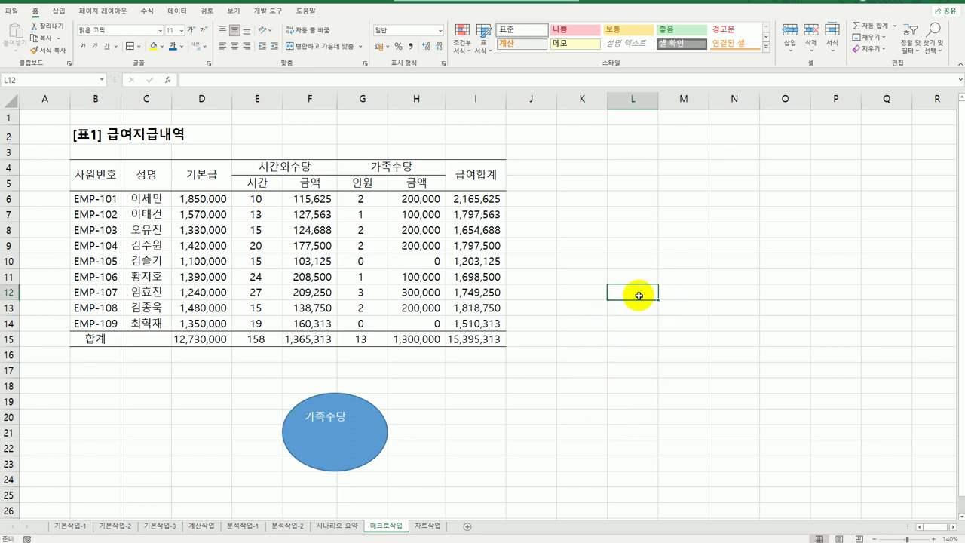
click(268, 12)
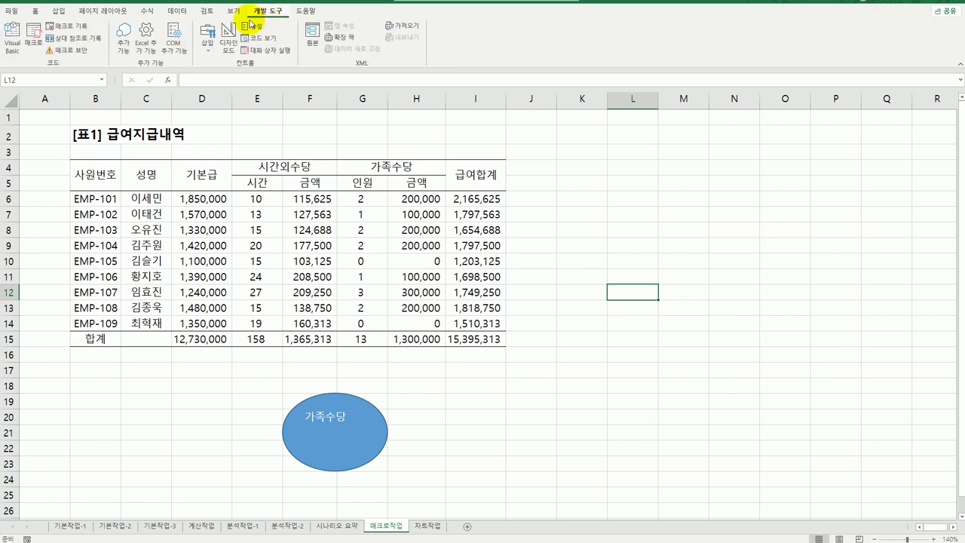
click(75, 28)
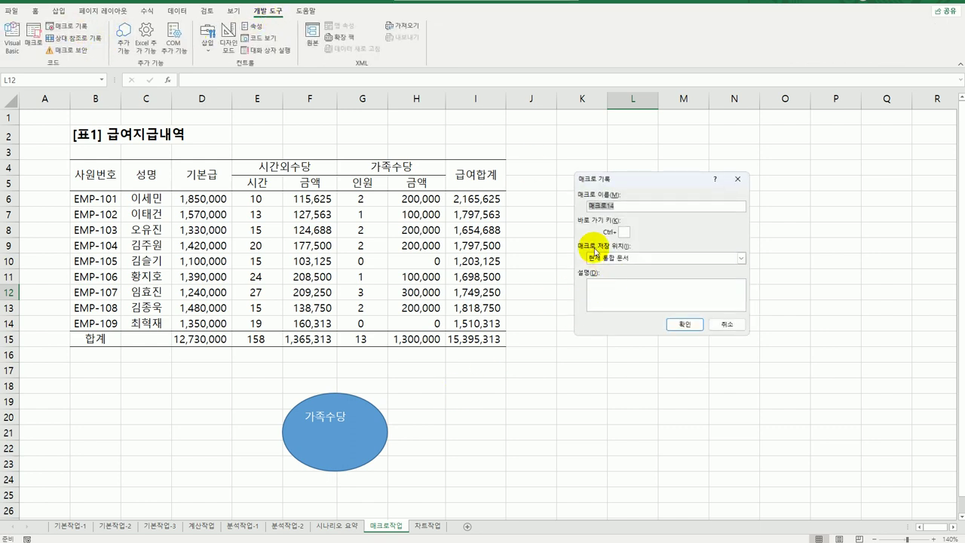
text(서식지정)
click(683, 324)
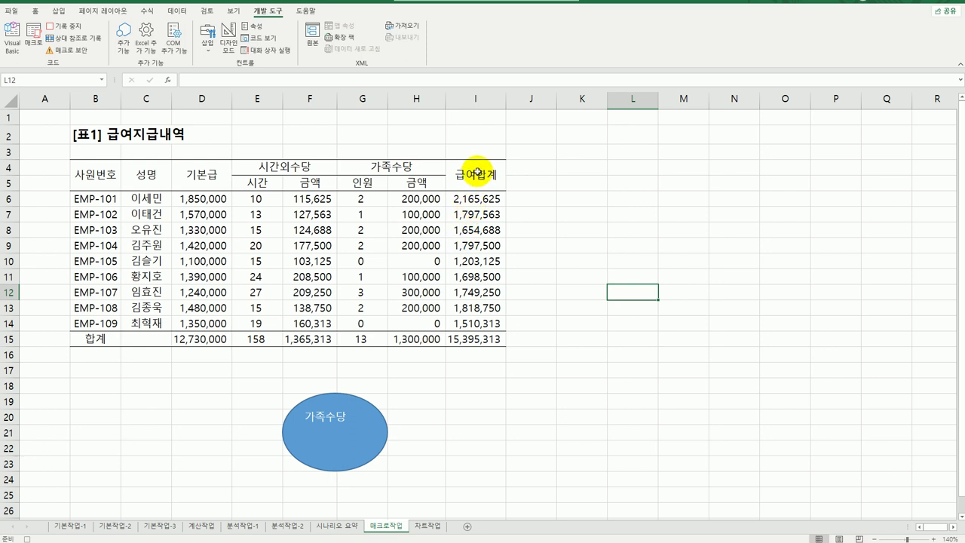
Step: Format the 급여합계 range I4:I15 in italic with a yellow fill
drag(475, 166, 490, 347)
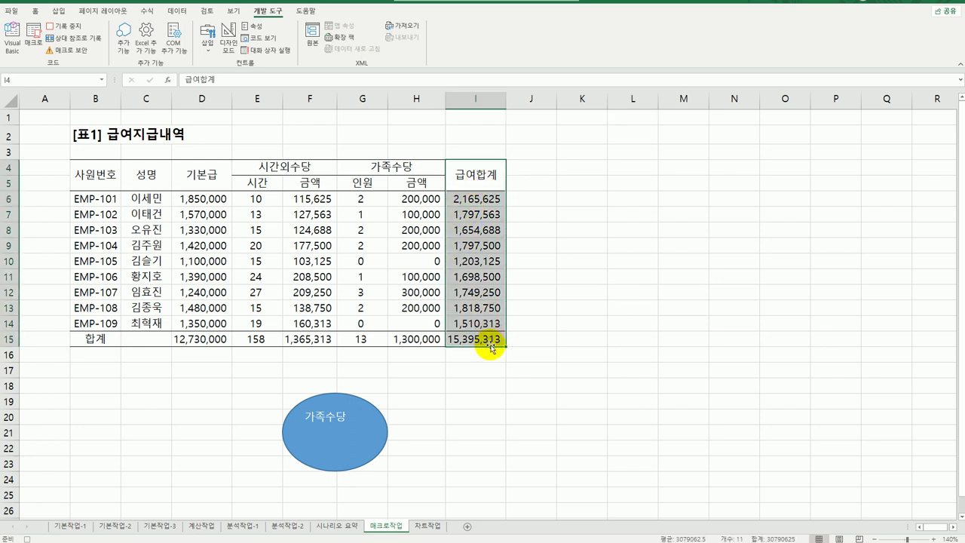
click(34, 10)
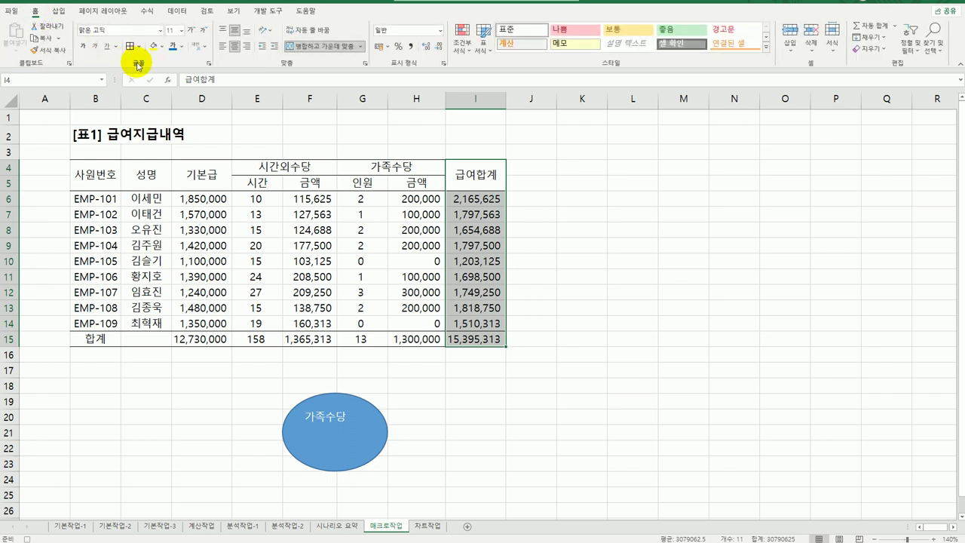
click(96, 47)
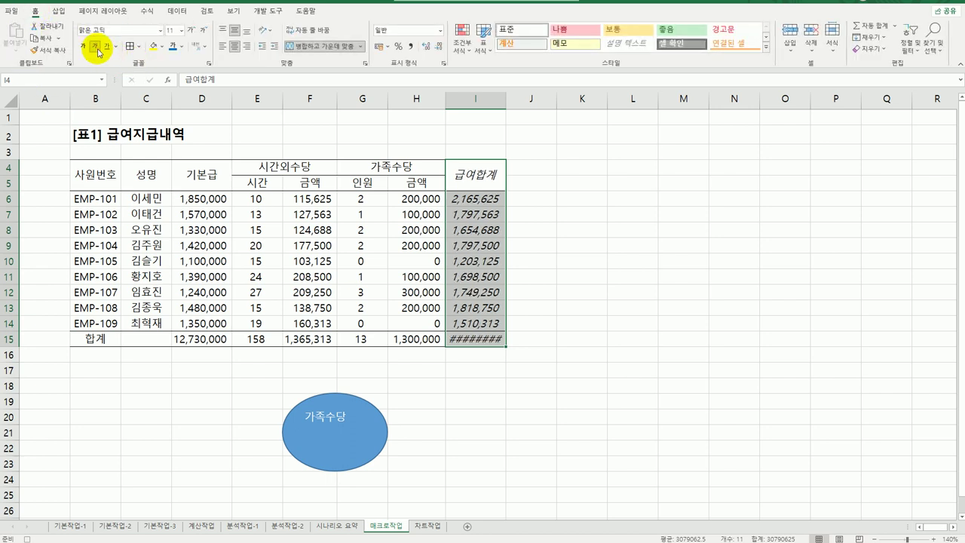
click(161, 46)
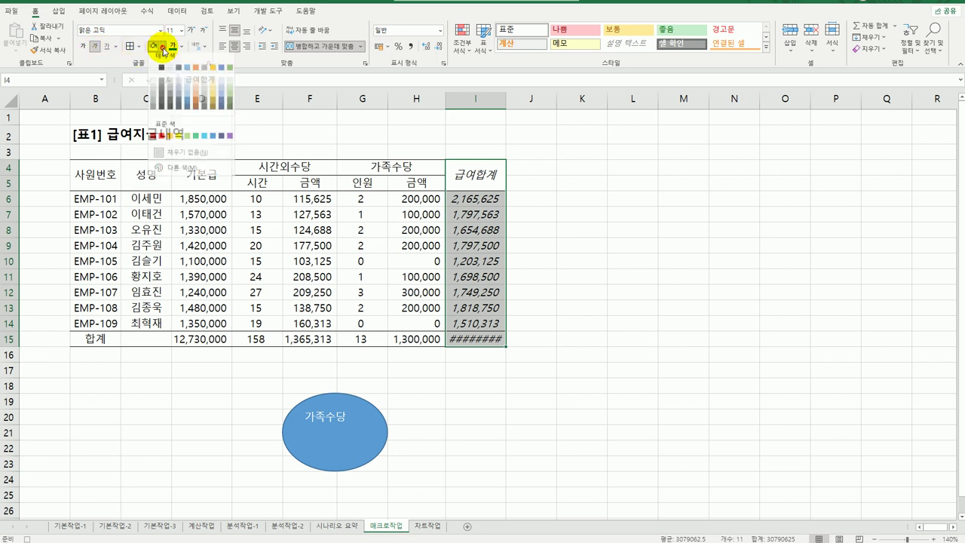
click(179, 140)
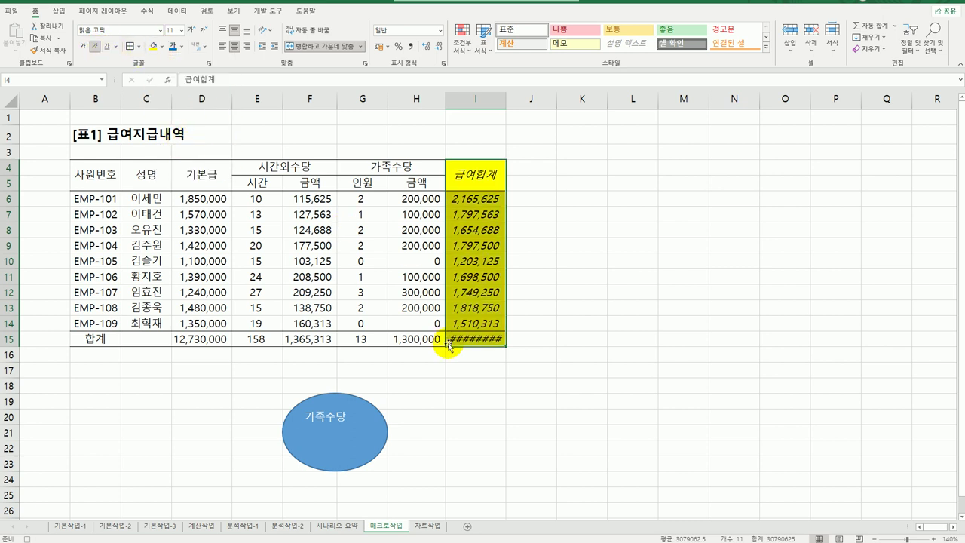
Step: Widen column I slightly so the 급여합계 total fits, and stop recording the macro
click(481, 346)
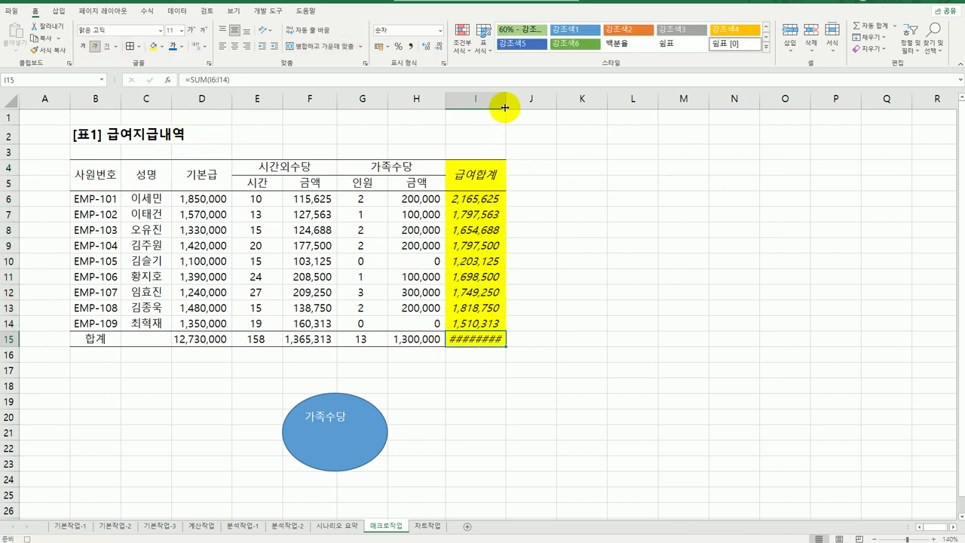
drag(506, 99, 516, 99)
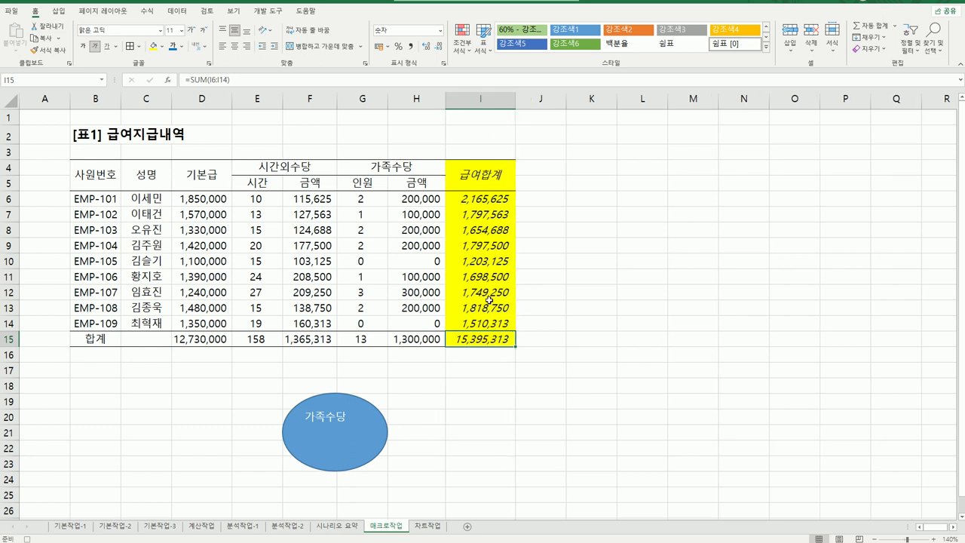
click(265, 11)
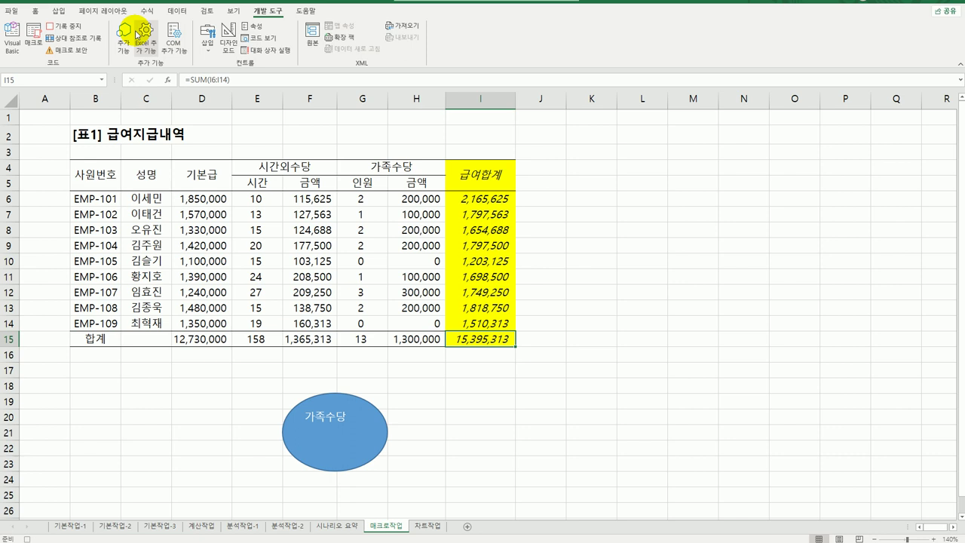
click(71, 29)
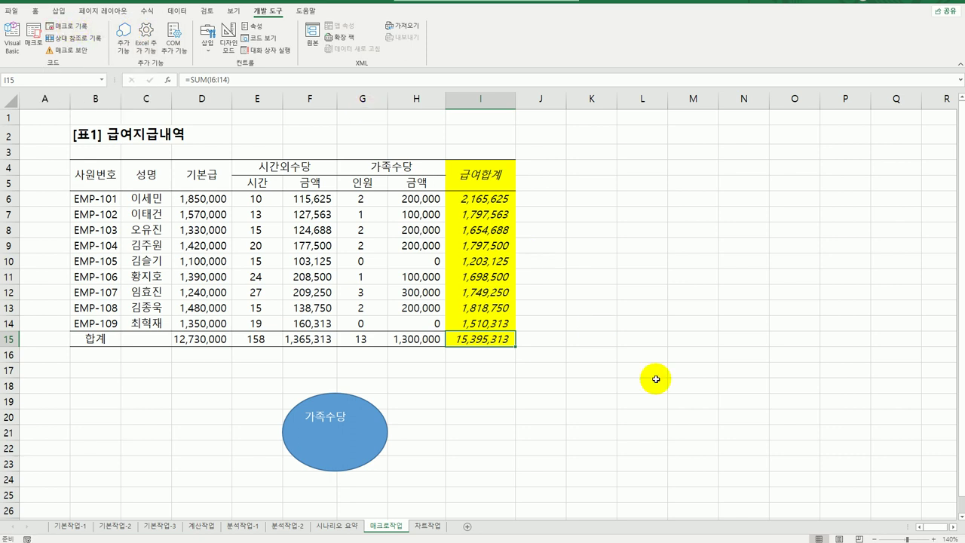
click(673, 397)
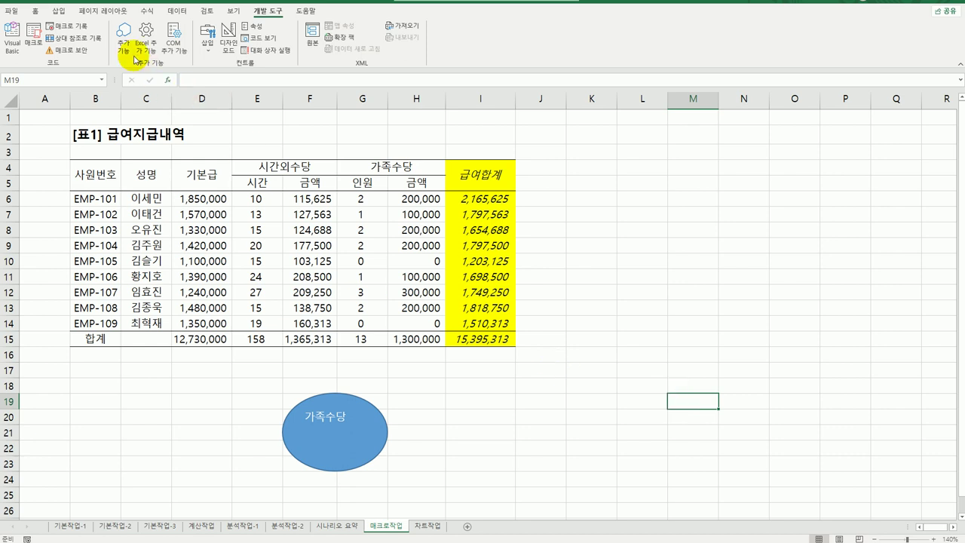
Step: Insert a rectangle covering H19:I23 beside the ellipse and label it 서식지정
click(58, 10)
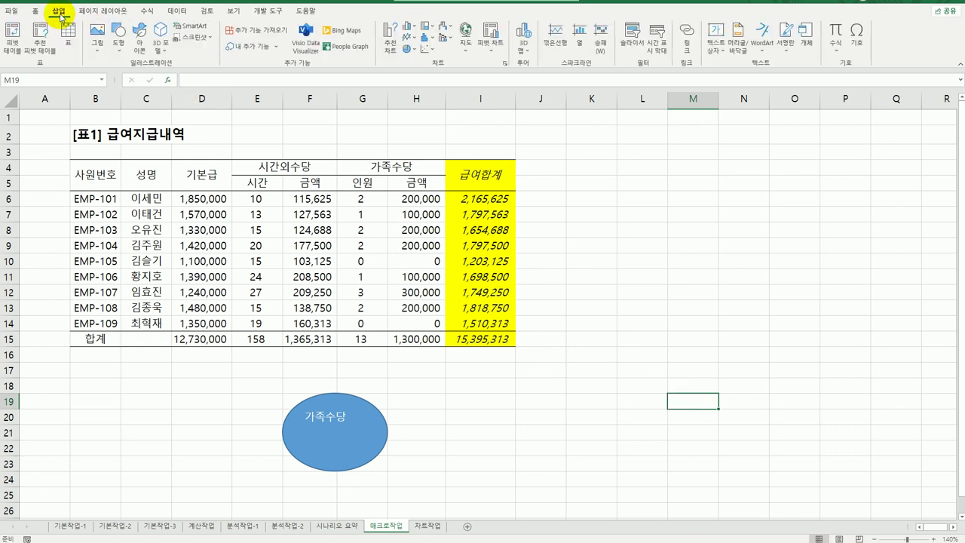
click(119, 36)
click(115, 147)
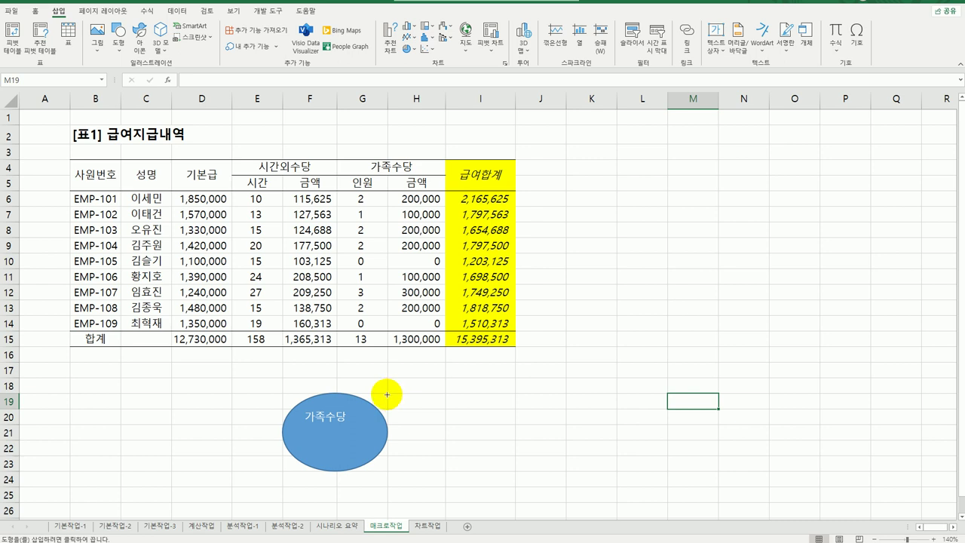
drag(387, 393, 494, 466)
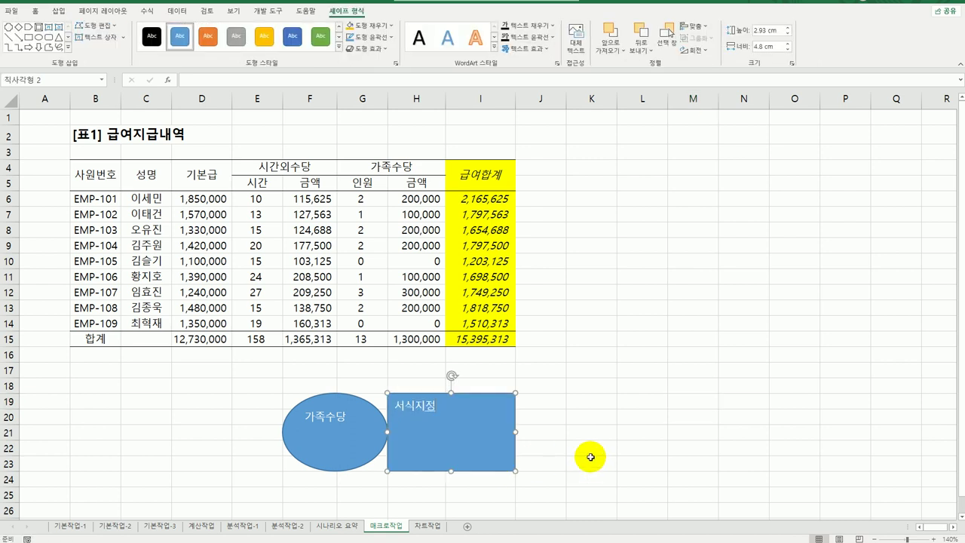
Step: Assign the 서식지정 macro to the rectangle and deselect the shape
click(640, 417)
scroll(640, 411, down, 4)
right_click(449, 232)
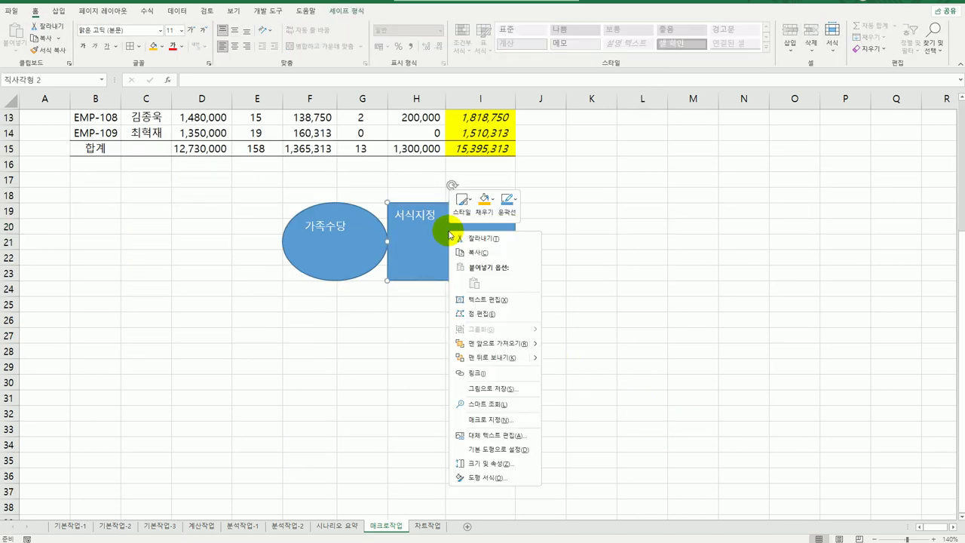
click(495, 413)
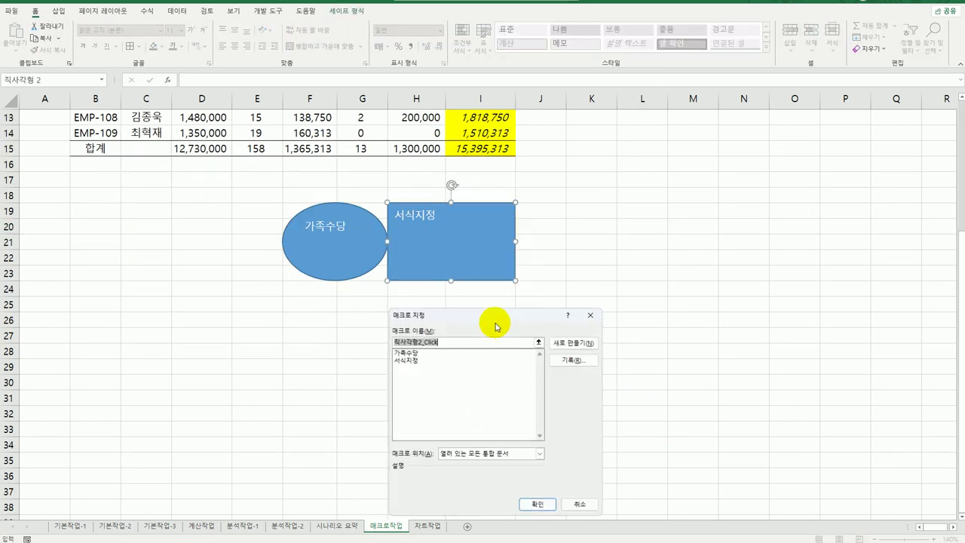
drag(494, 314, 648, 176)
click(584, 220)
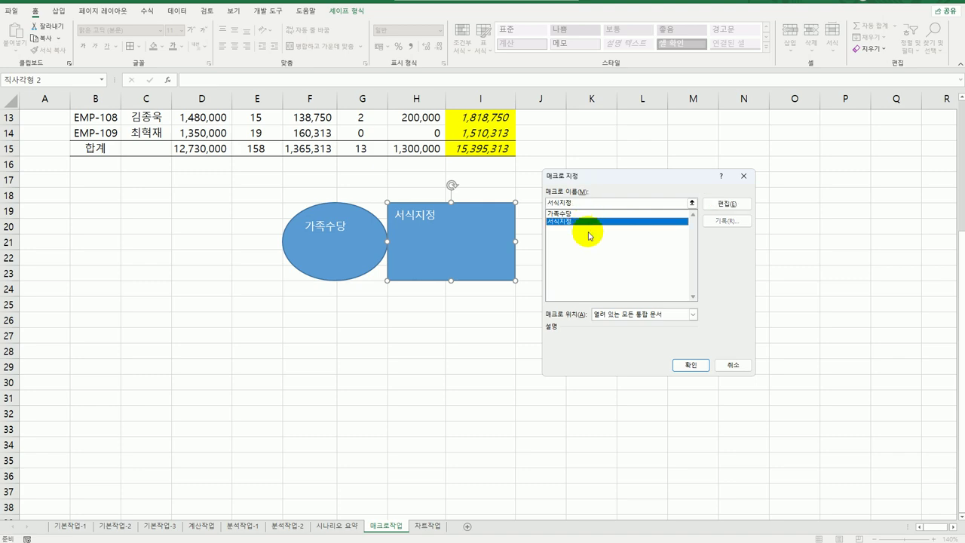
click(691, 365)
click(697, 411)
scroll(697, 411, up, 4)
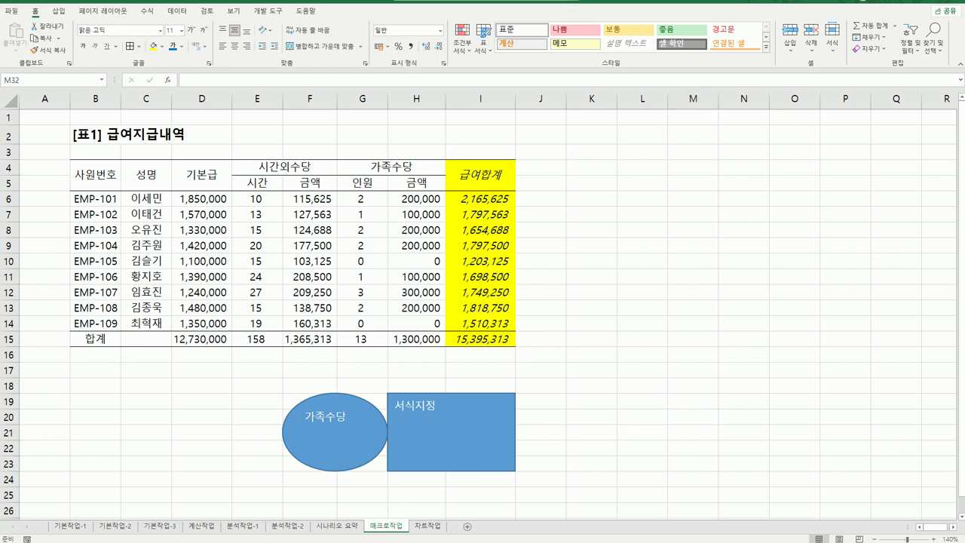
Step: Switch to the 차트작업 sheet and delete the 종가 series from the chart
click(434, 532)
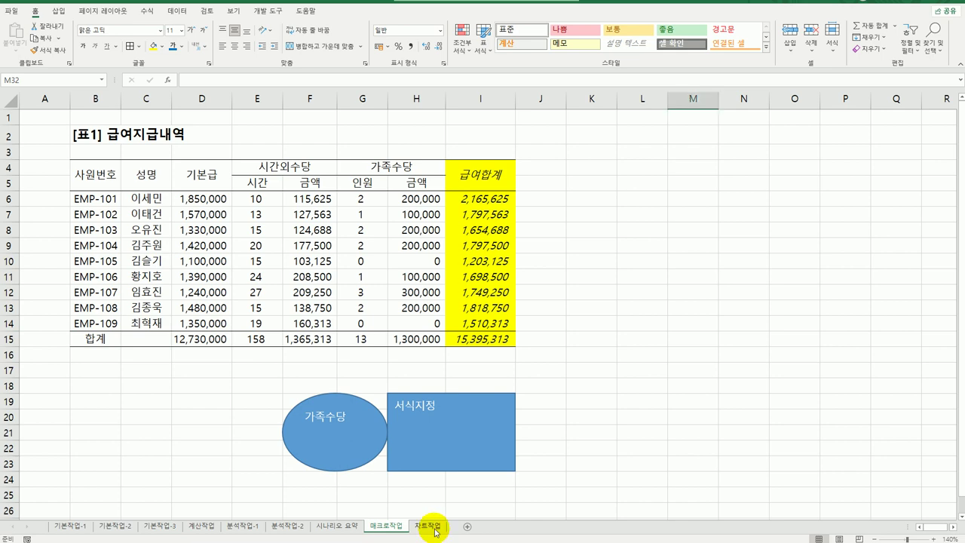
click(434, 531)
scroll(601, 473, down, 3)
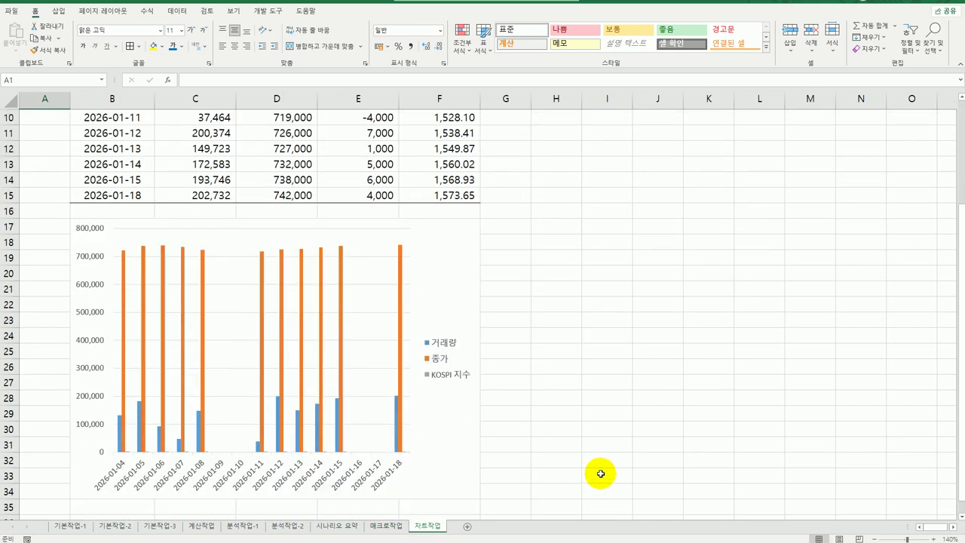
scroll(600, 474, down, 1)
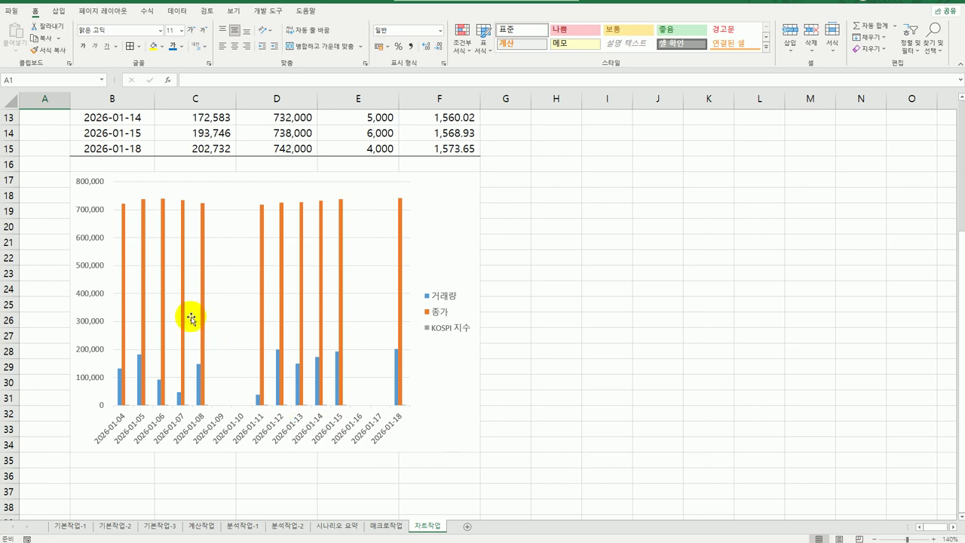
click(143, 258)
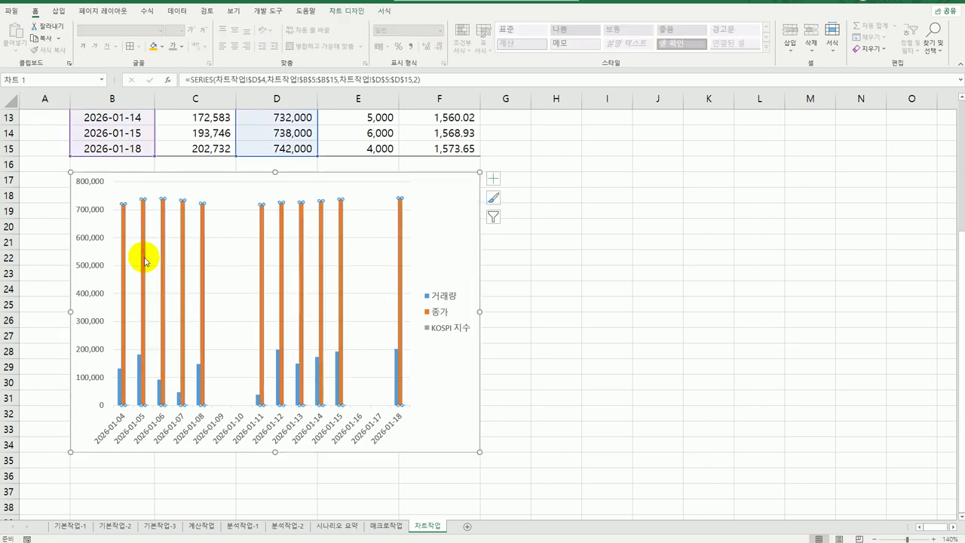
right_click(145, 260)
click(172, 266)
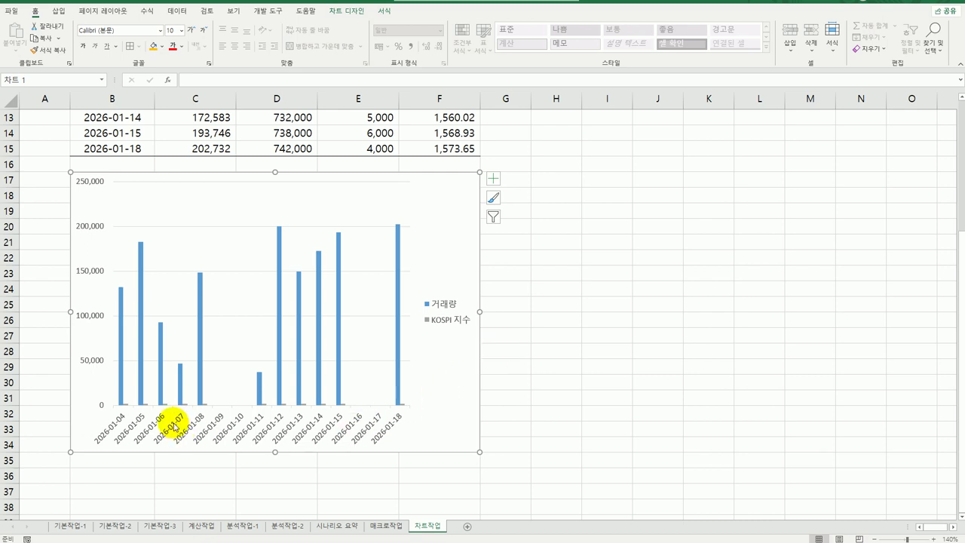
Step: Change the KOSPI 지수 series to a line with markers (표식이 있는 꺾은선형) plotted on the secondary axis
click(141, 261)
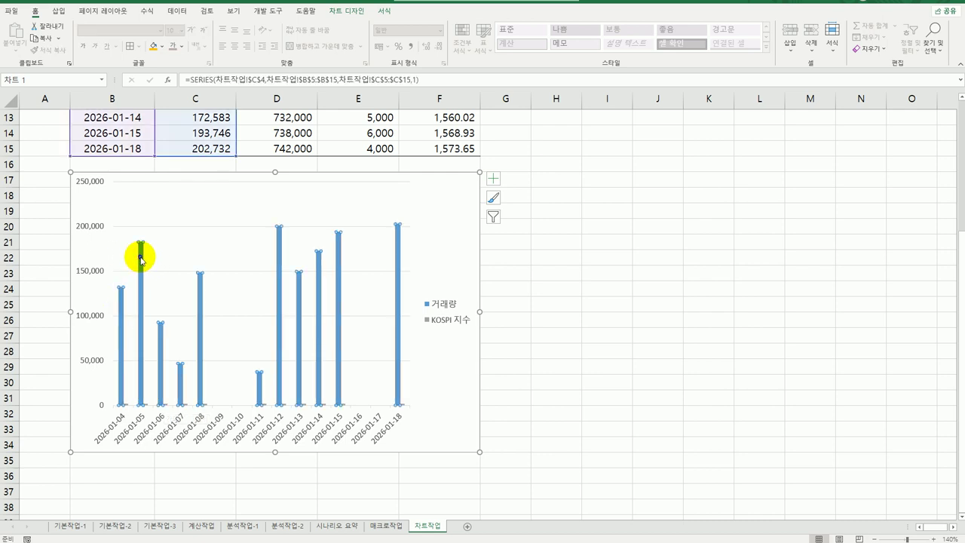
right_click(141, 261)
key(Escape)
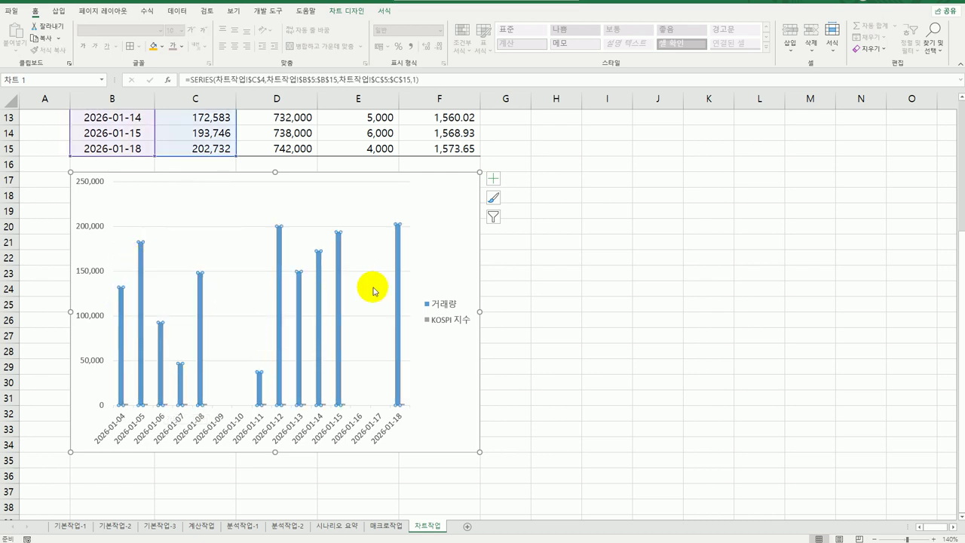
drag(469, 135, 638, 146)
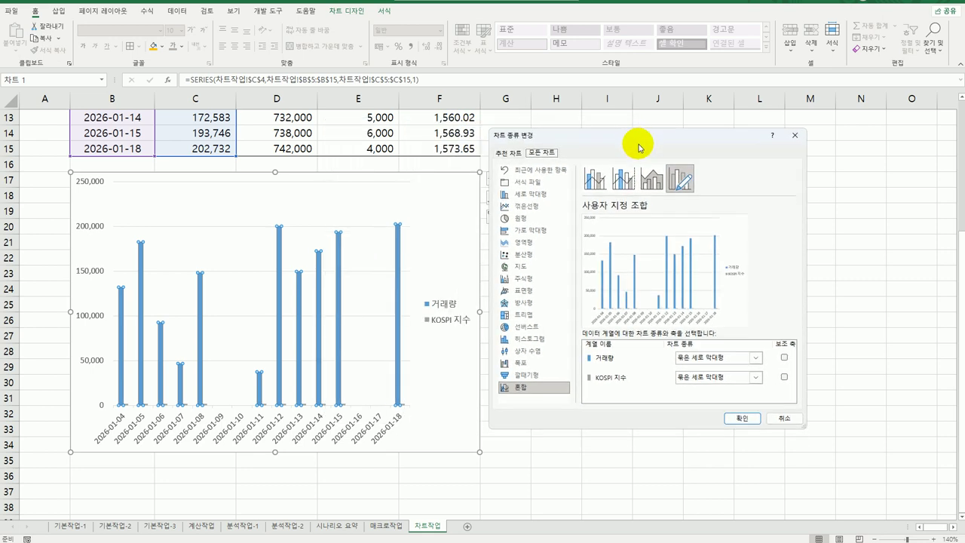
click(752, 378)
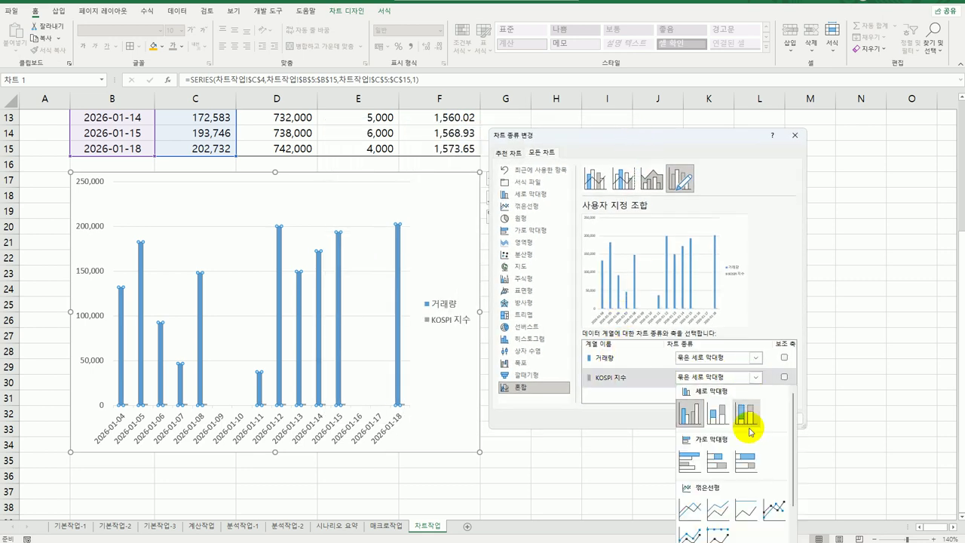
click(772, 510)
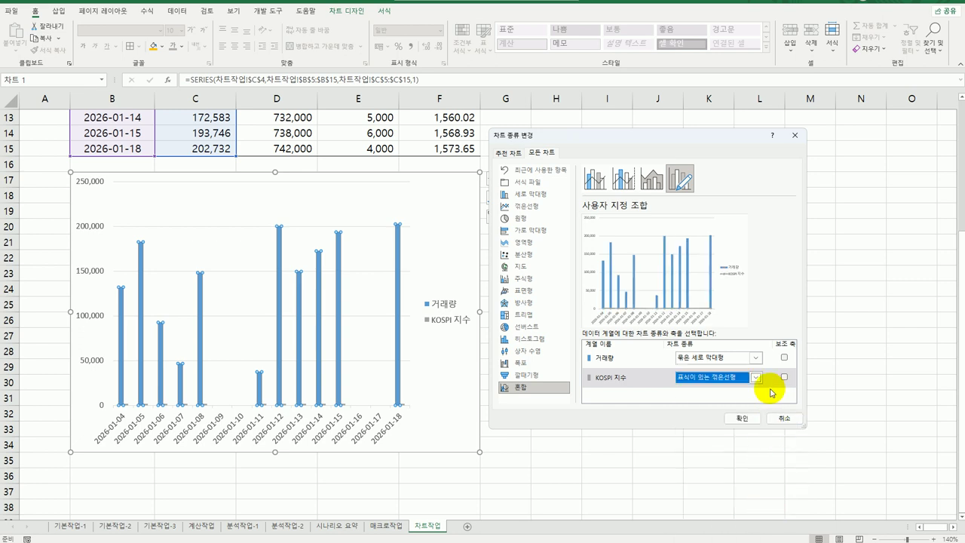
click(784, 376)
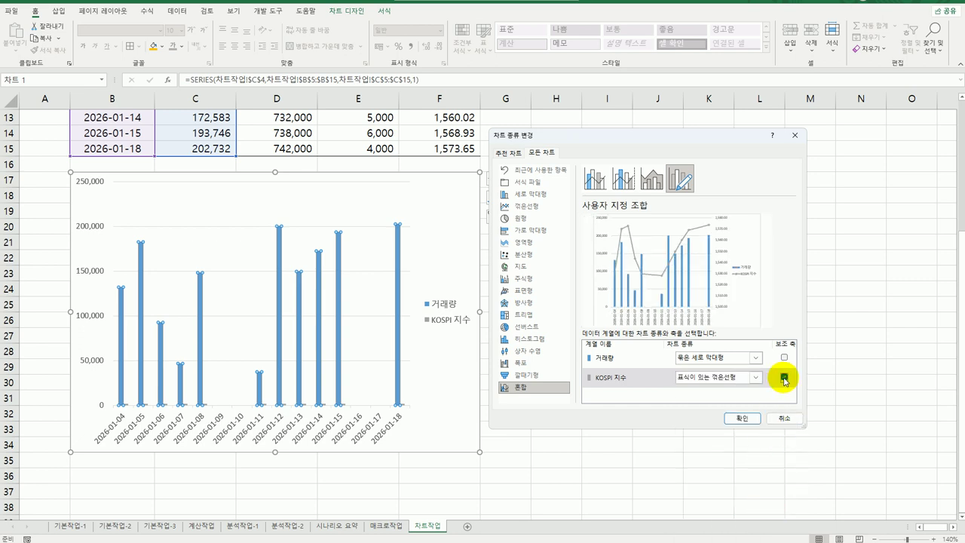
click(744, 419)
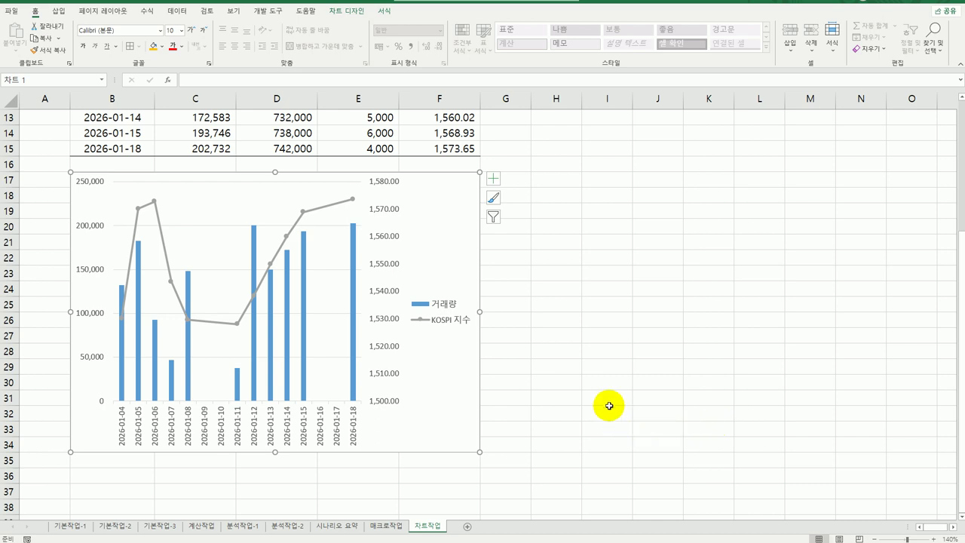
Step: Add a chart title reading 주식거래현황
click(492, 181)
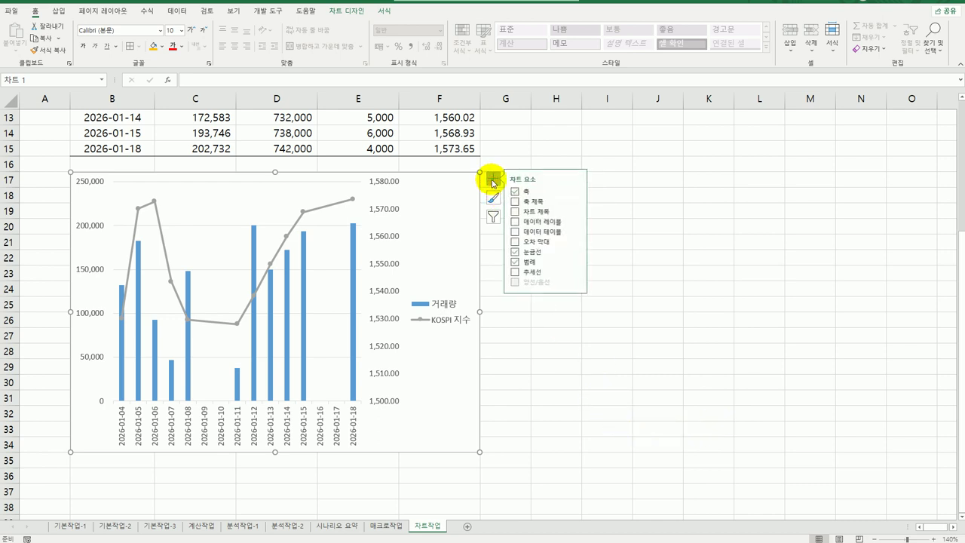
click(538, 211)
click(248, 192)
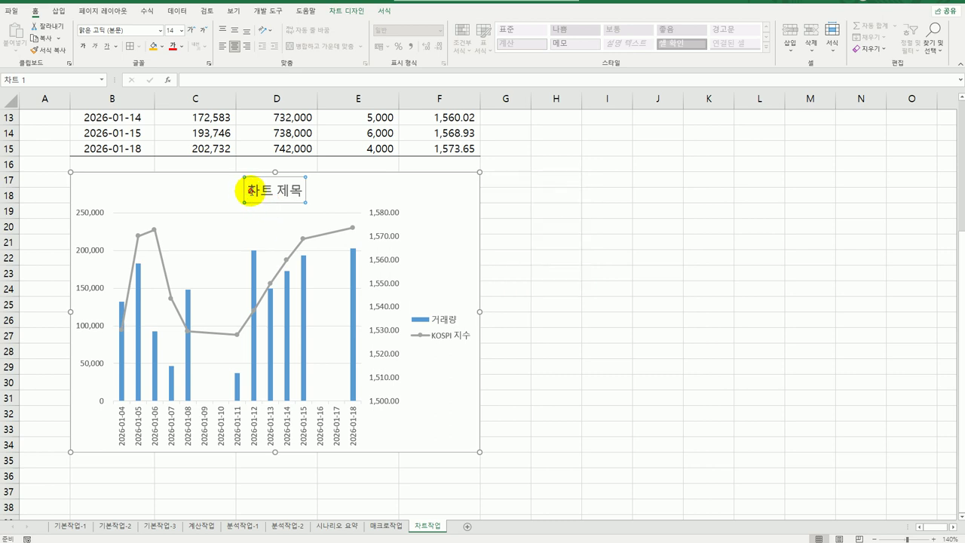
drag(252, 192, 306, 192)
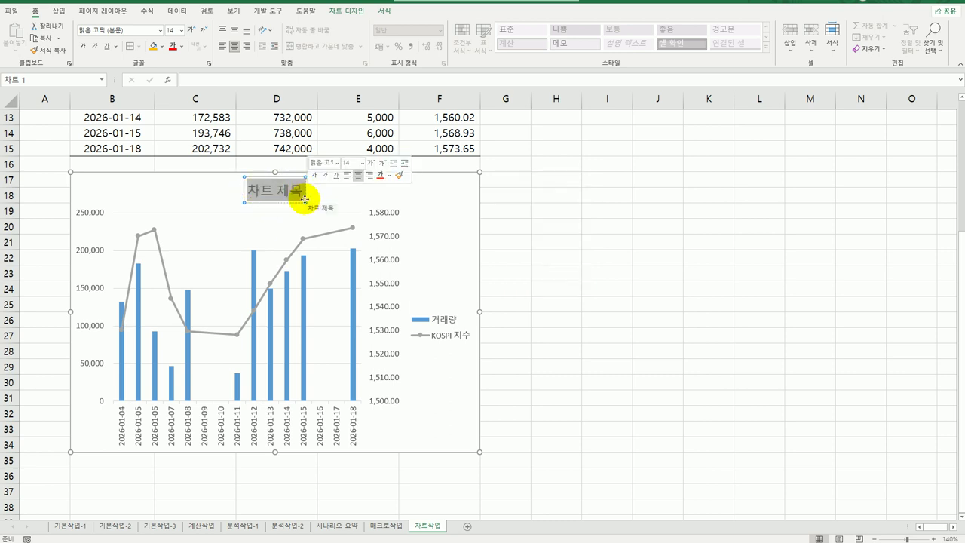
text(주식거래현)
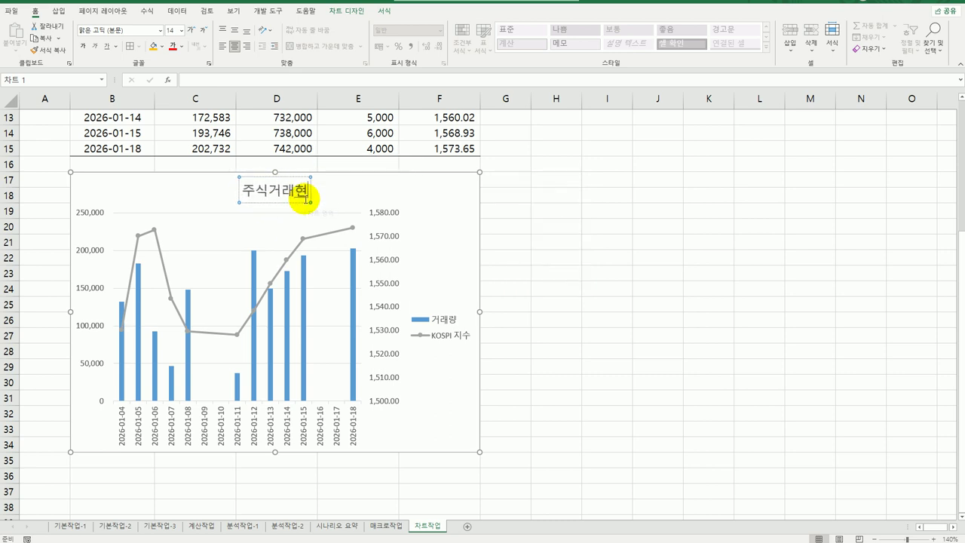
text(황)
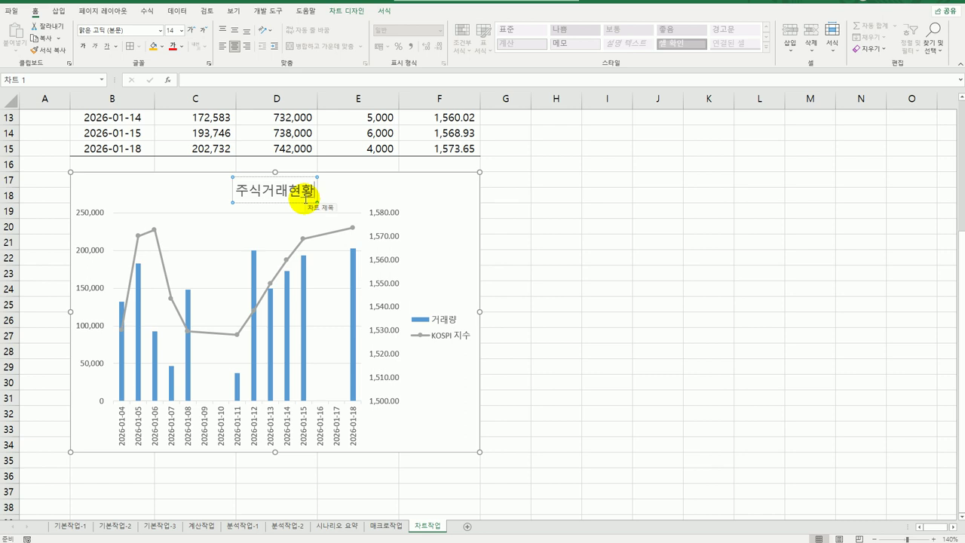
click(562, 285)
Step: Format the chart title in 궁서체, size 14, with bold, italic and underline, and deselect the chart
click(270, 203)
click(268, 204)
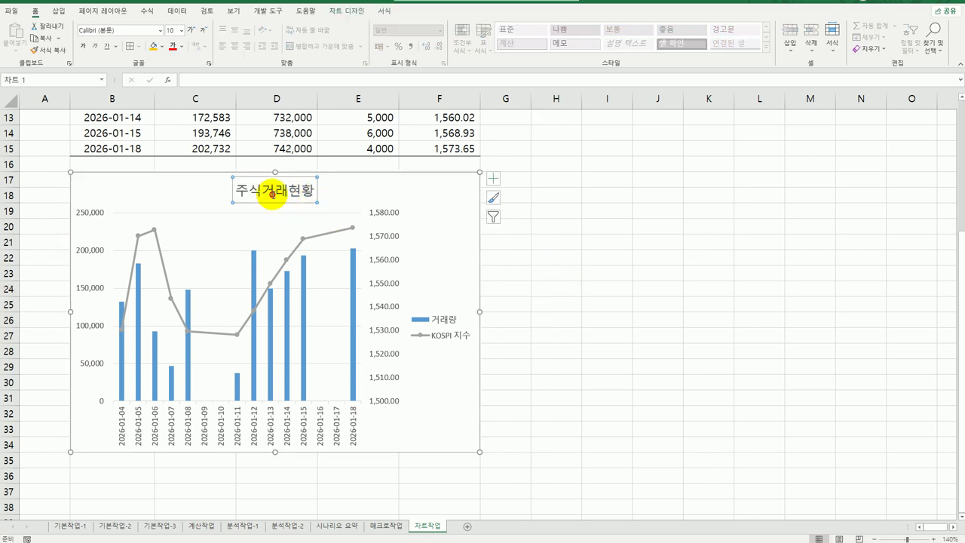
click(159, 31)
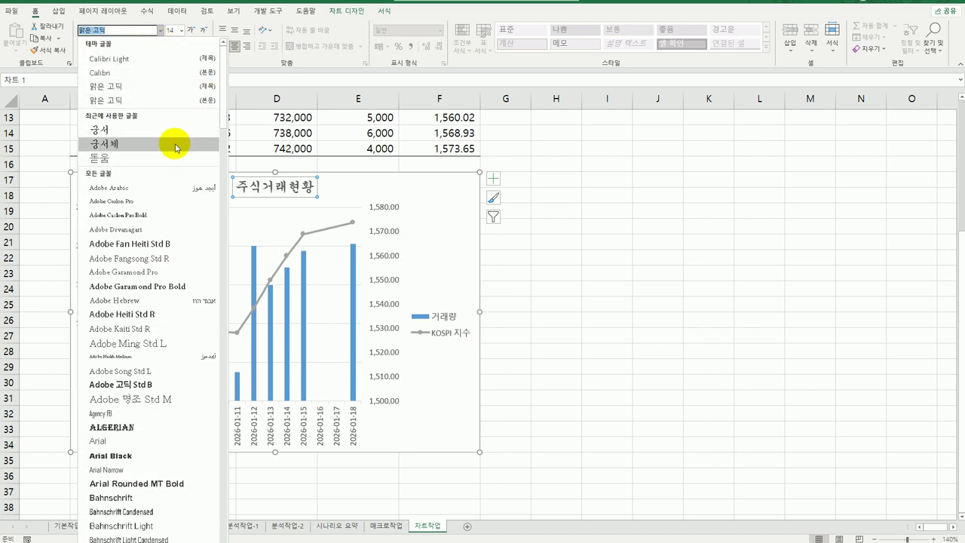
click(181, 143)
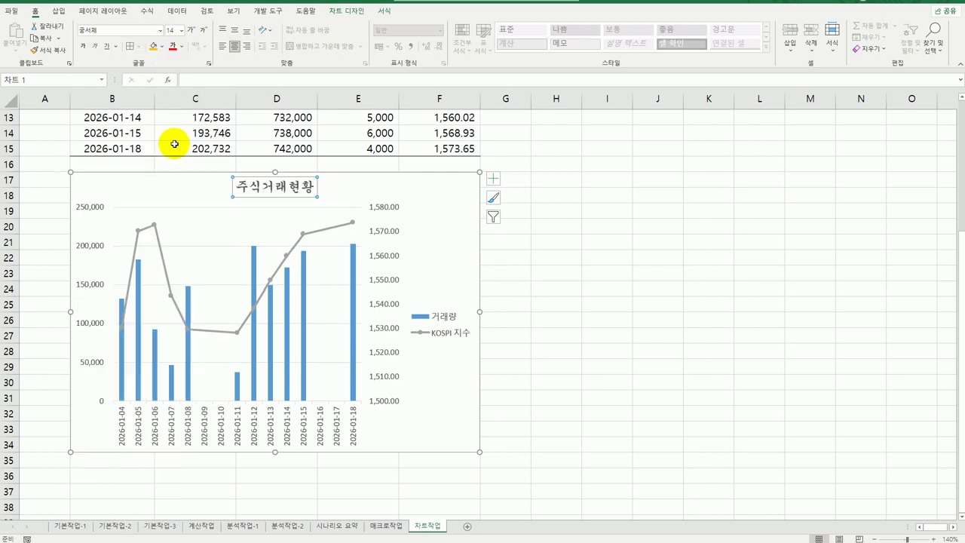
click(181, 30)
click(178, 113)
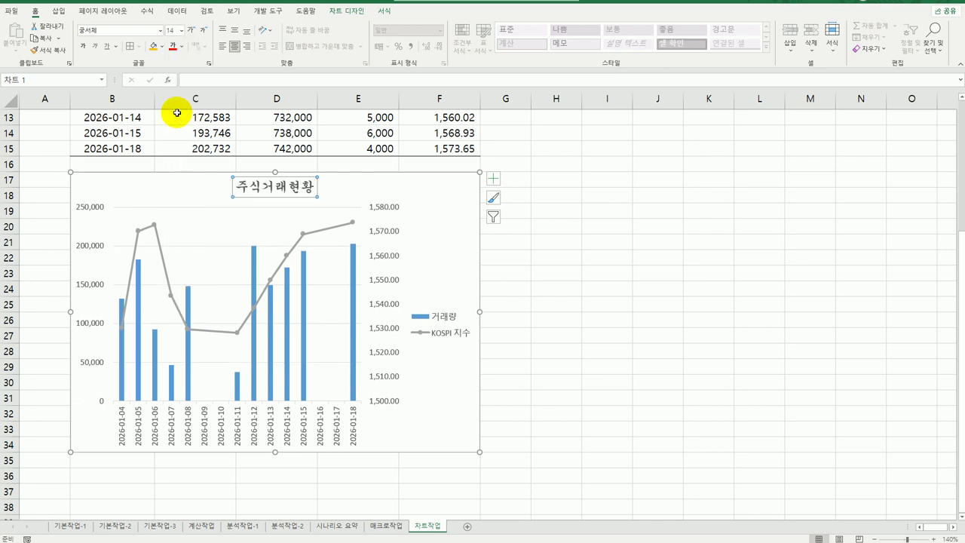
click(82, 46)
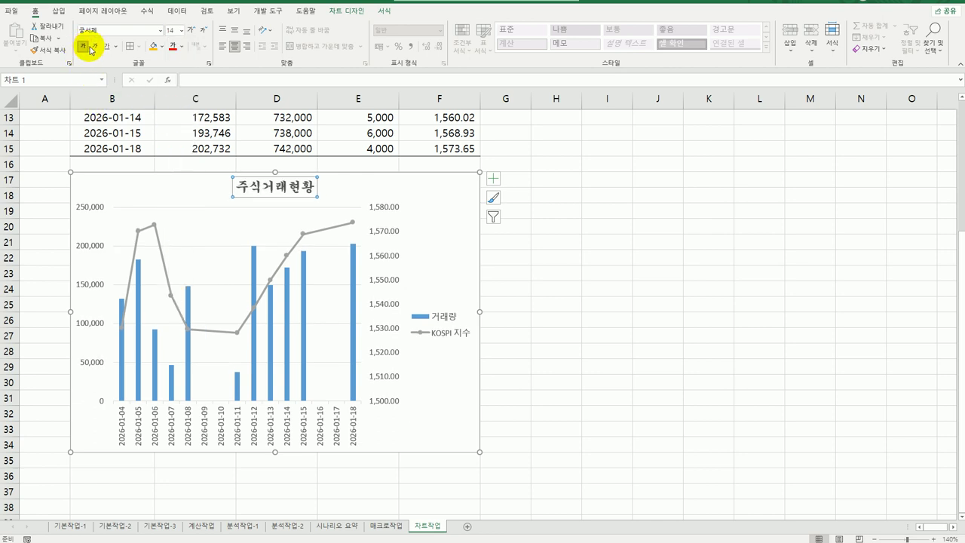
click(95, 46)
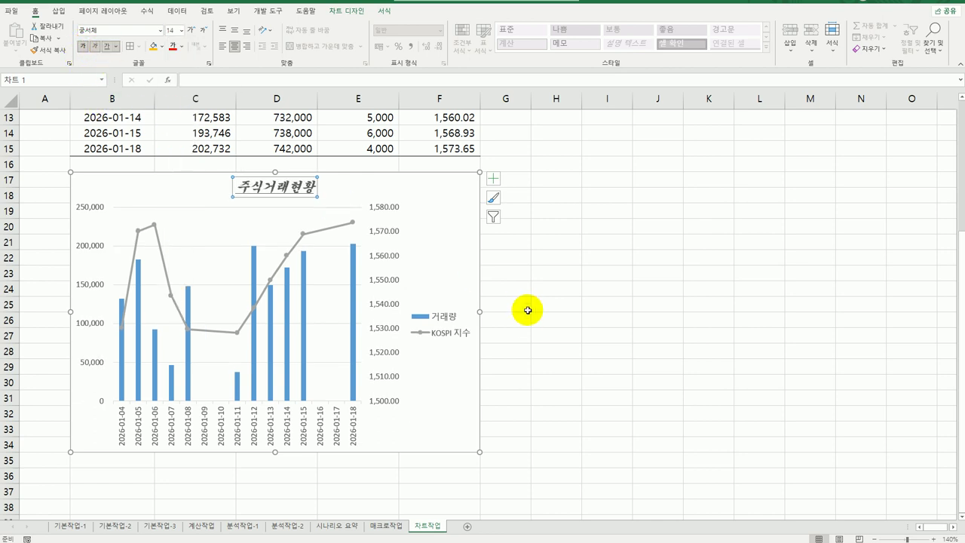
click(564, 333)
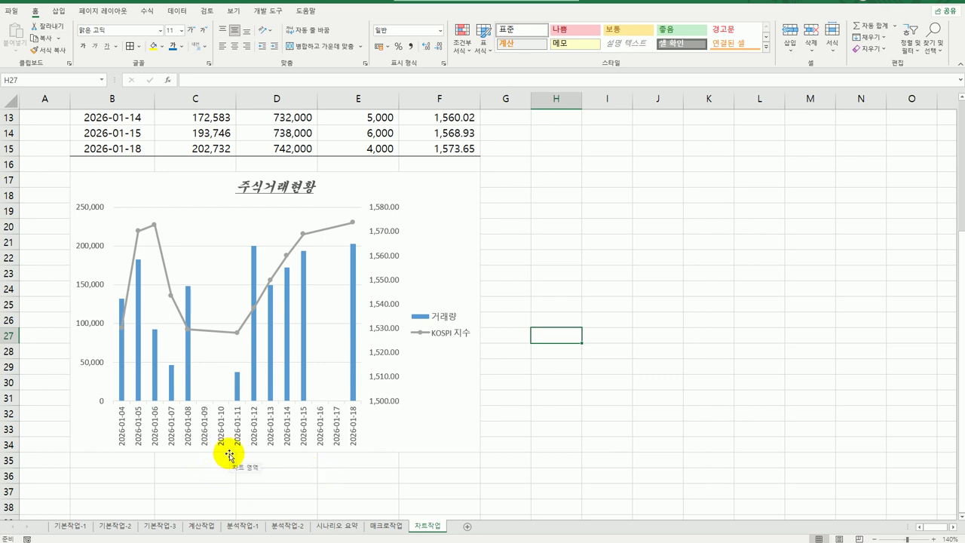
Step: Add a data label to only the 2026-01-12 column of the 거래량 series
click(253, 275)
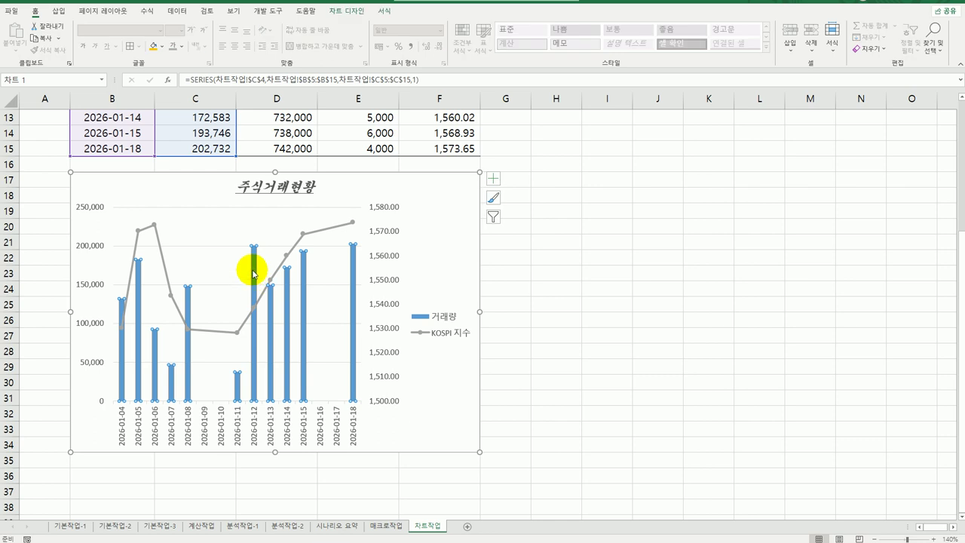
click(253, 275)
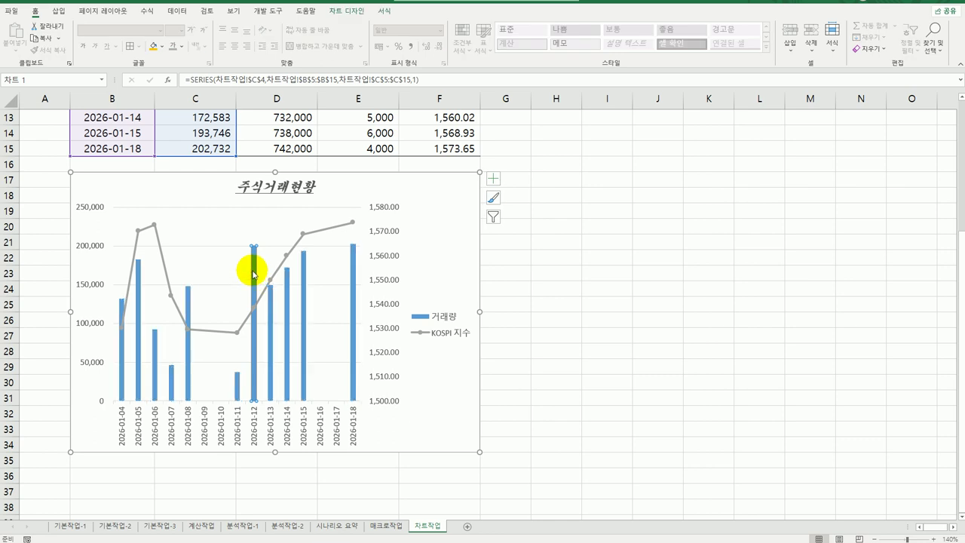
right_click(253, 275)
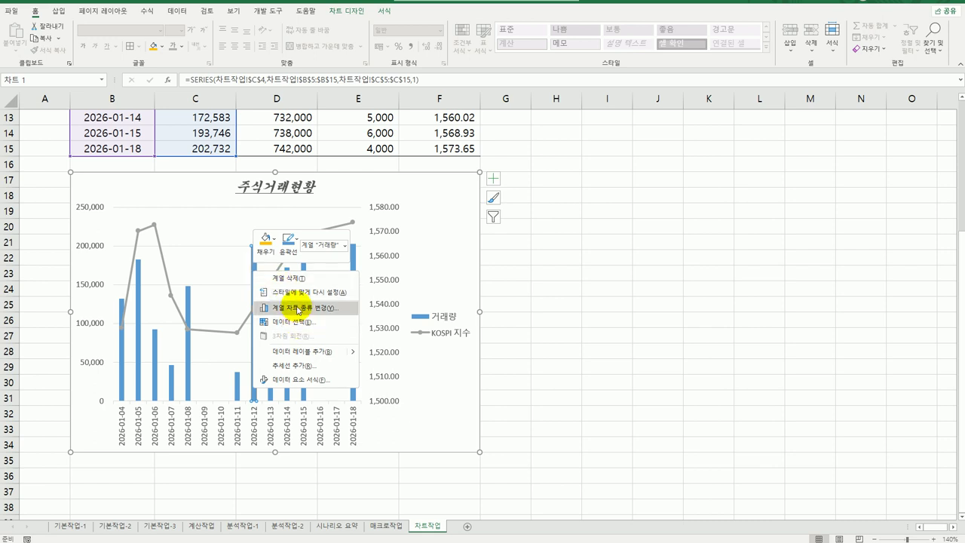
click(309, 351)
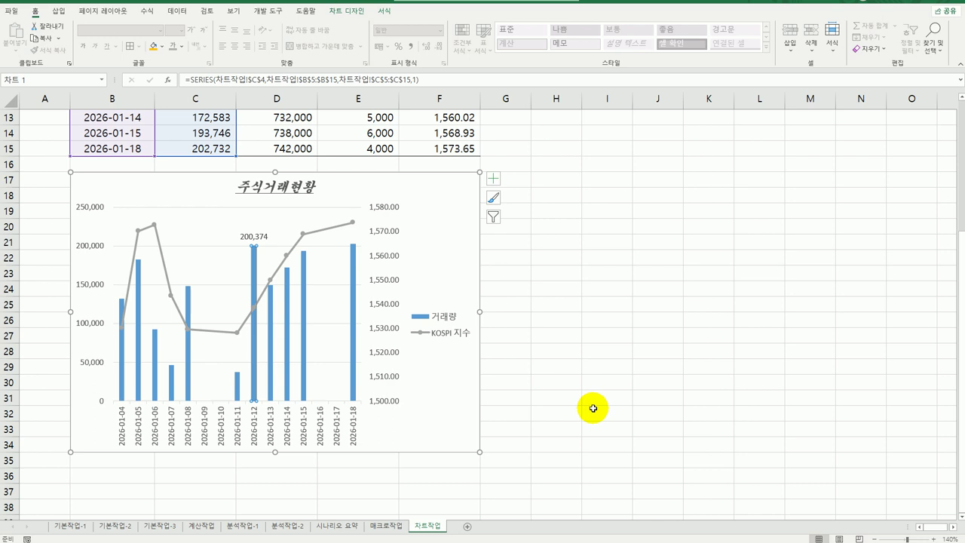
Step: Set the display unit of the primary vertical axis to 천 (thousands)
click(88, 251)
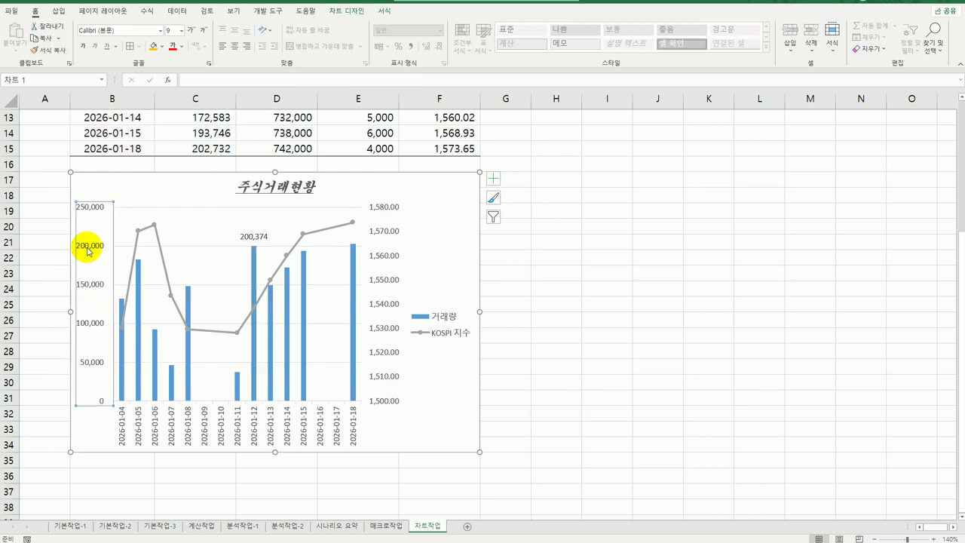
right_click(88, 251)
click(146, 372)
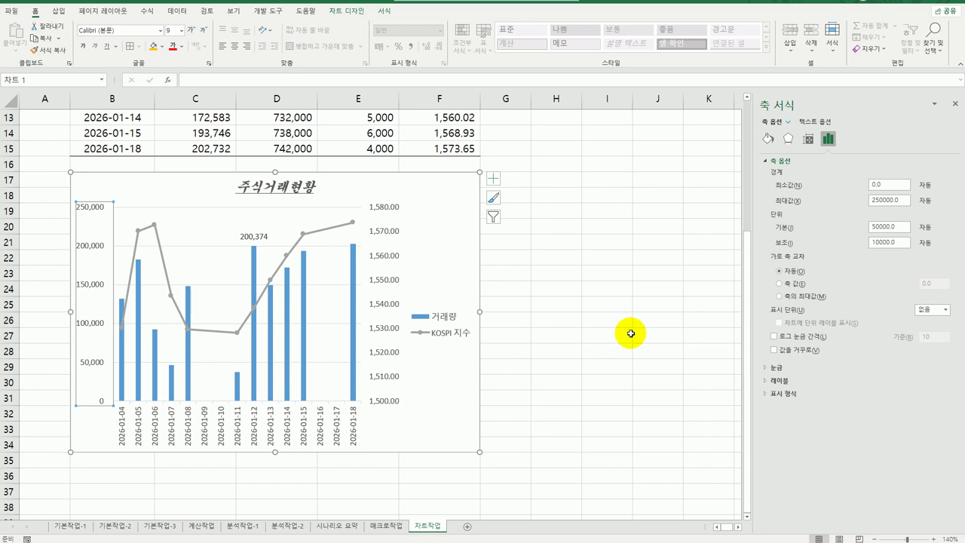
click(945, 309)
click(926, 341)
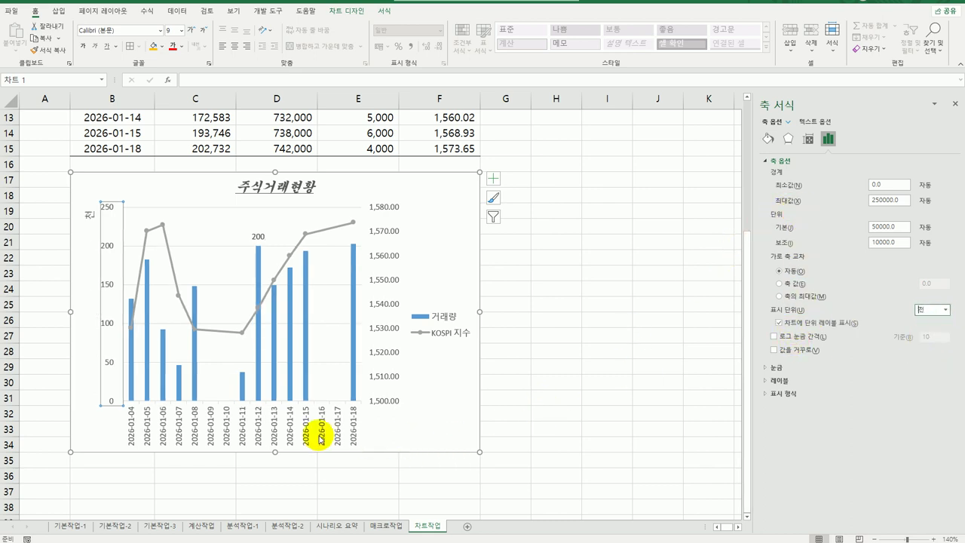
Step: Set the text direction of the axis's 천 display unit label to 가로 (horizontal)
click(86, 216)
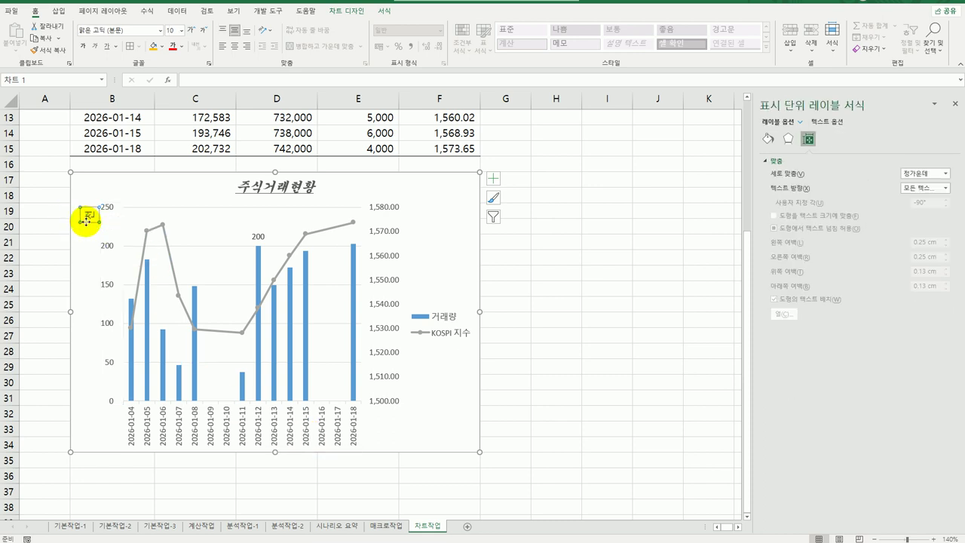
click(945, 189)
click(918, 210)
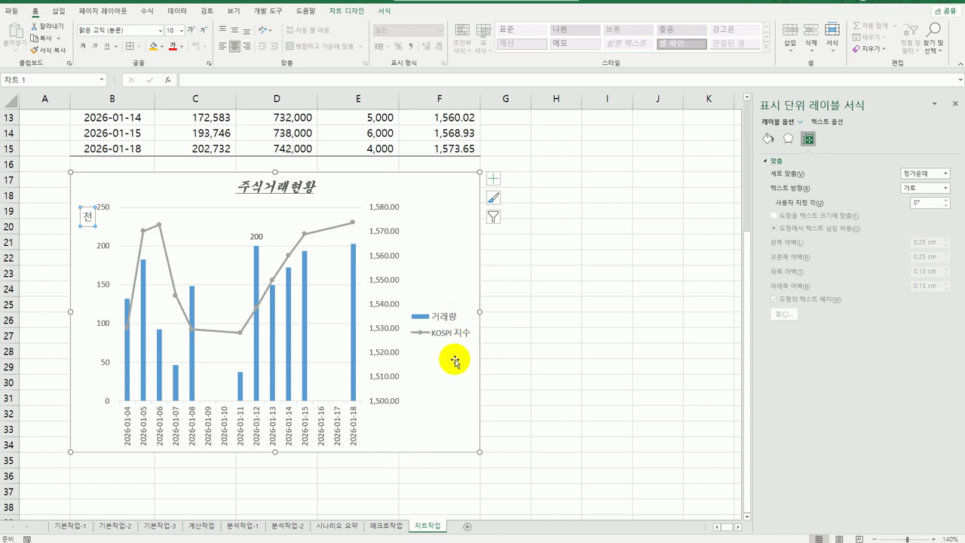
Step: Move the chart legend to the 위쪽 (top) position, below the chart title
click(493, 178)
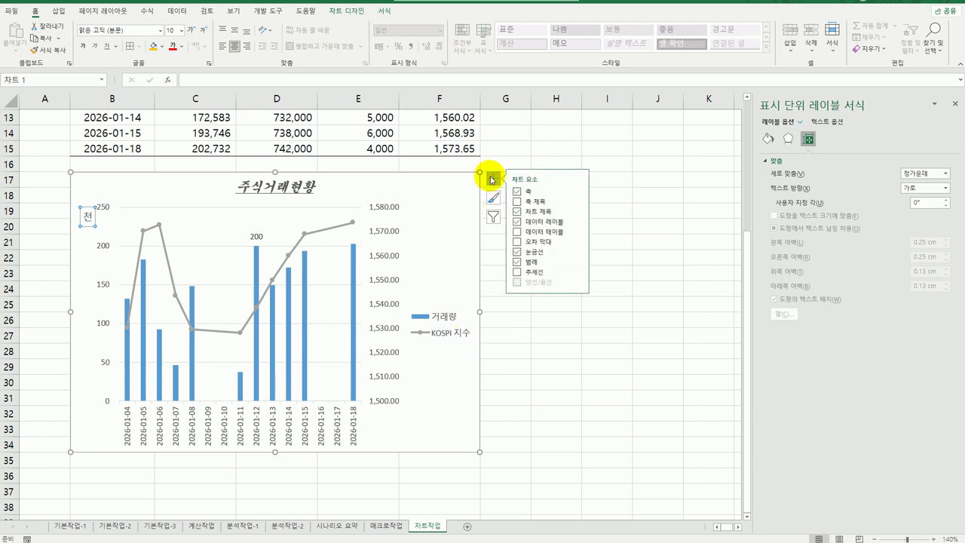
click(451, 332)
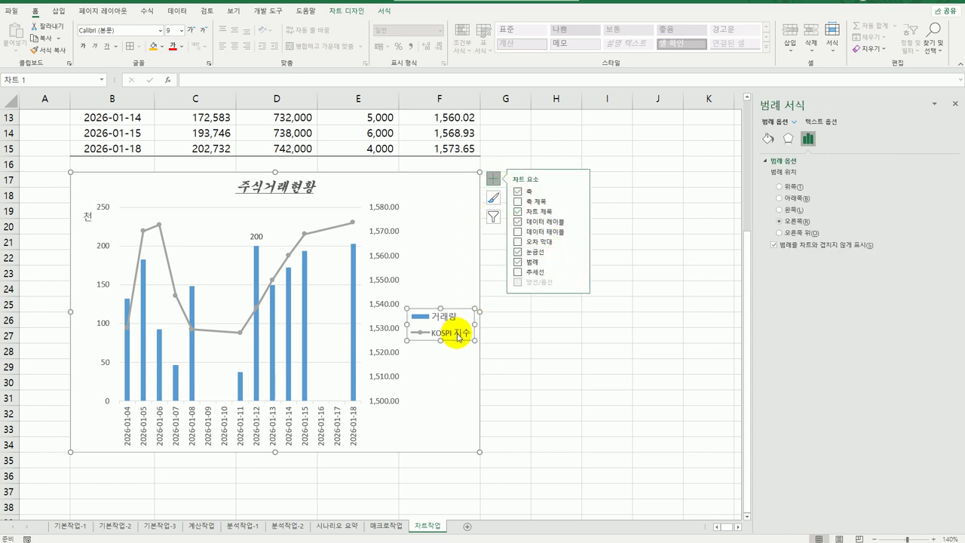
click(786, 188)
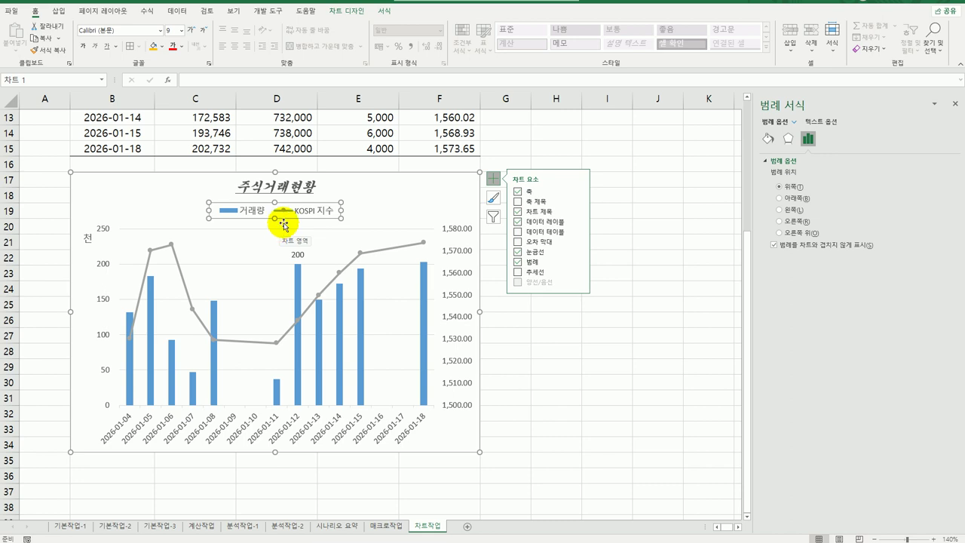
Step: Give the chart legend a solid fill (단색 채우기) in white
click(768, 140)
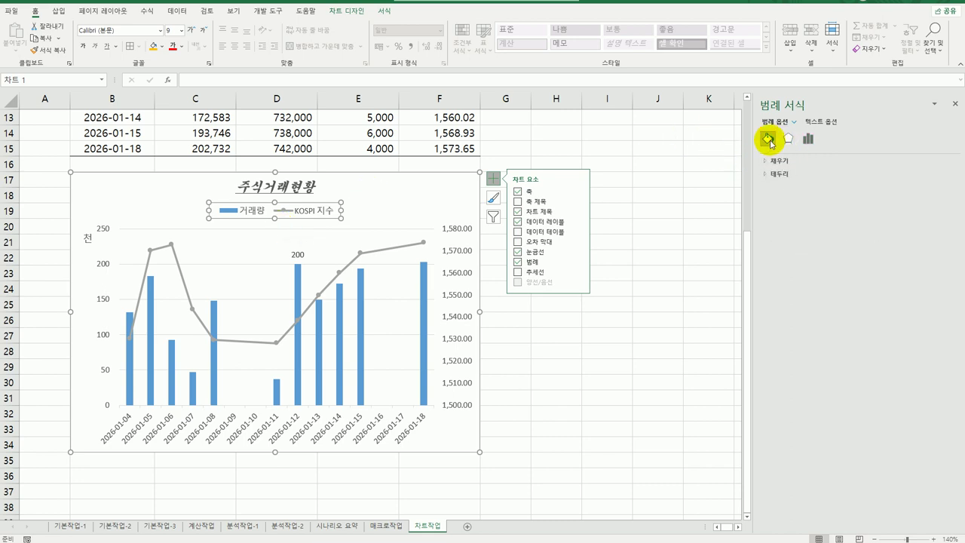
click(778, 164)
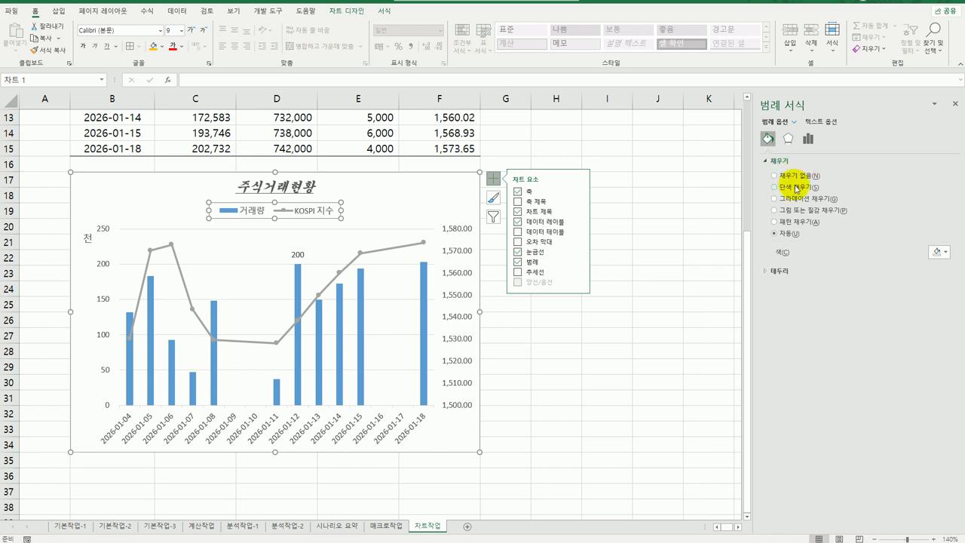
click(796, 188)
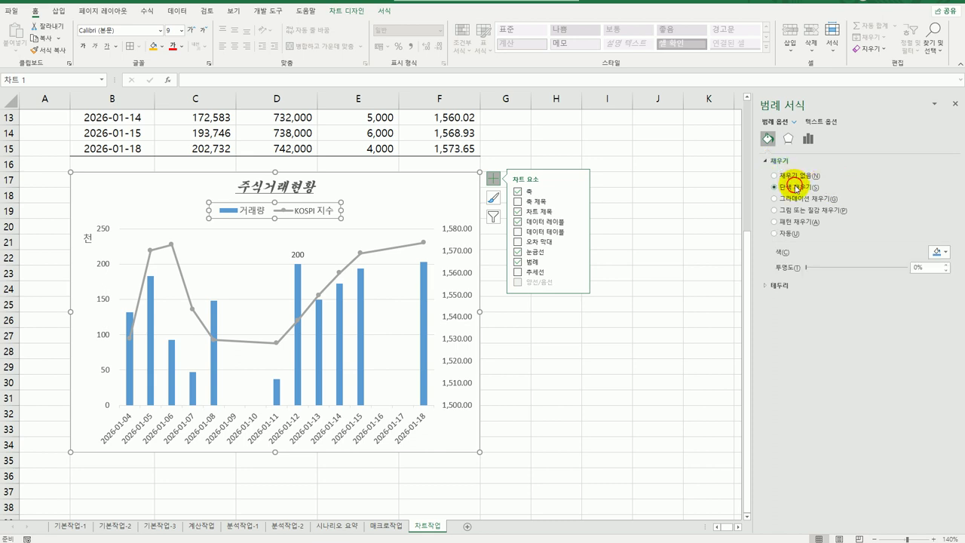
click(945, 253)
click(901, 278)
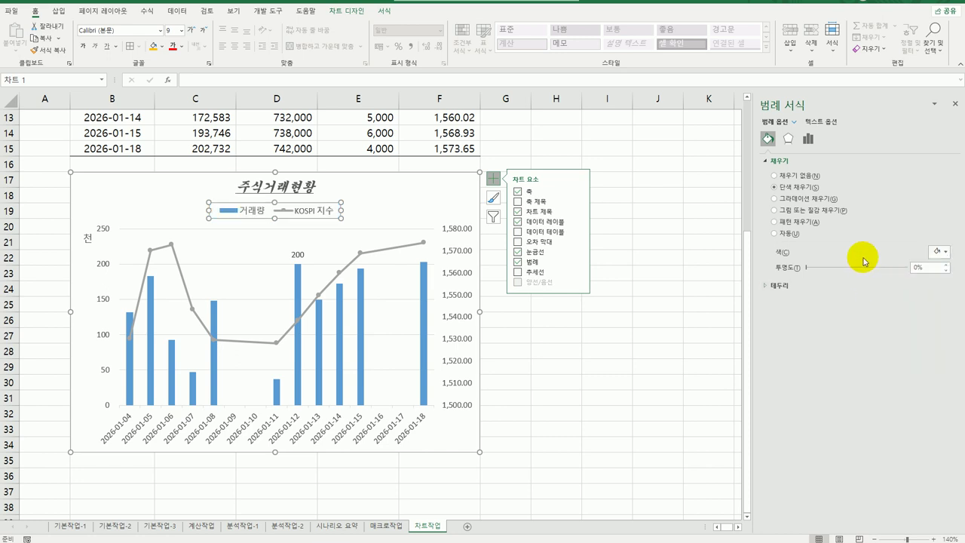
Step: Apply the outer shadow preset 오프셋: 오른쪽 아래 to the legend and deselect the chart
click(788, 140)
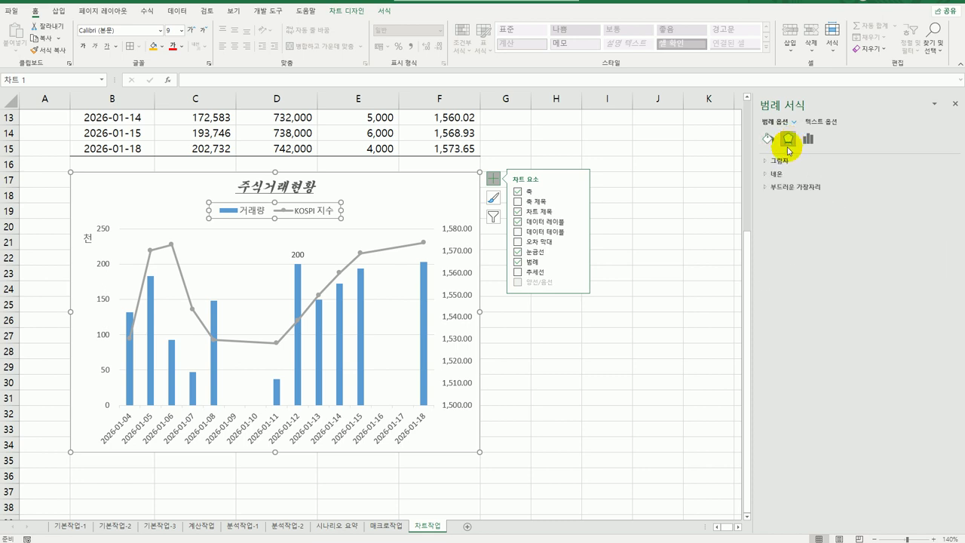
click(784, 162)
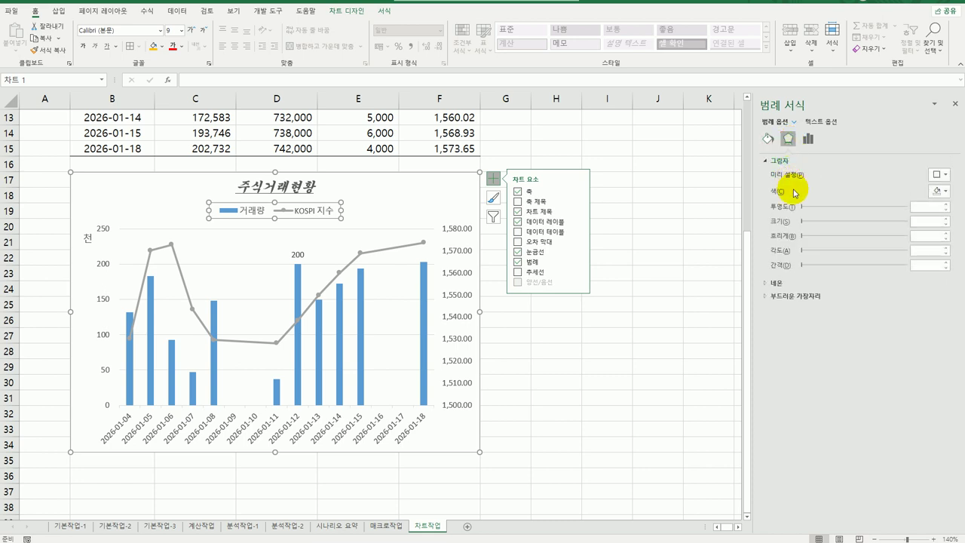
click(937, 177)
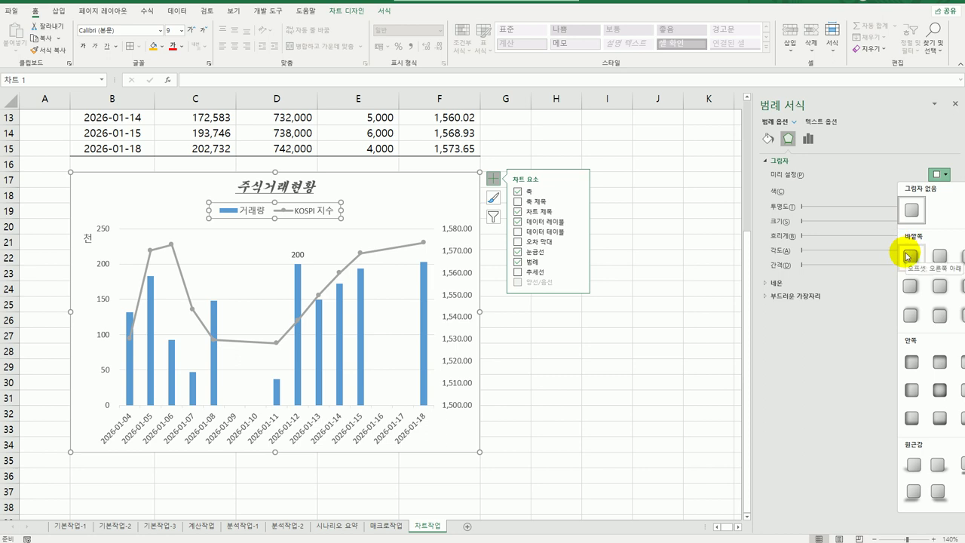
click(907, 257)
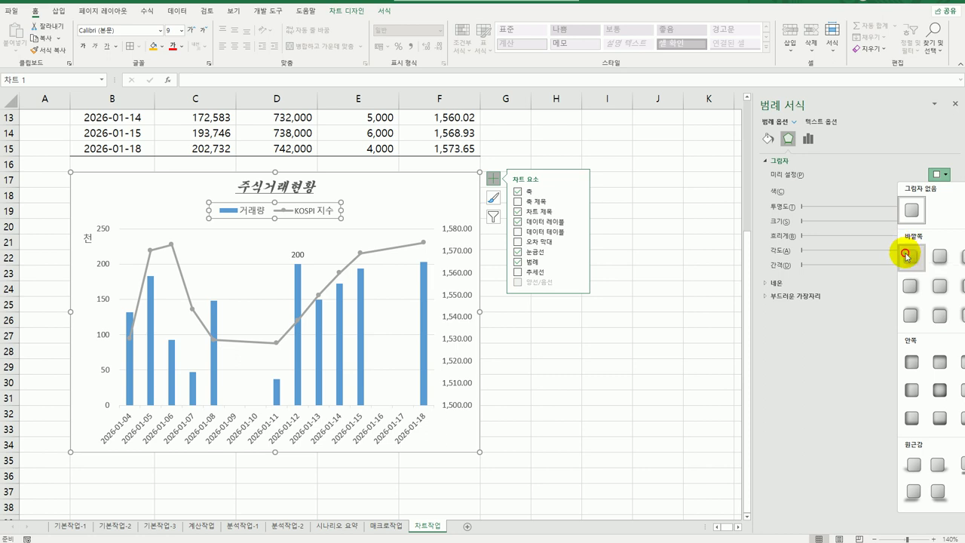
click(661, 382)
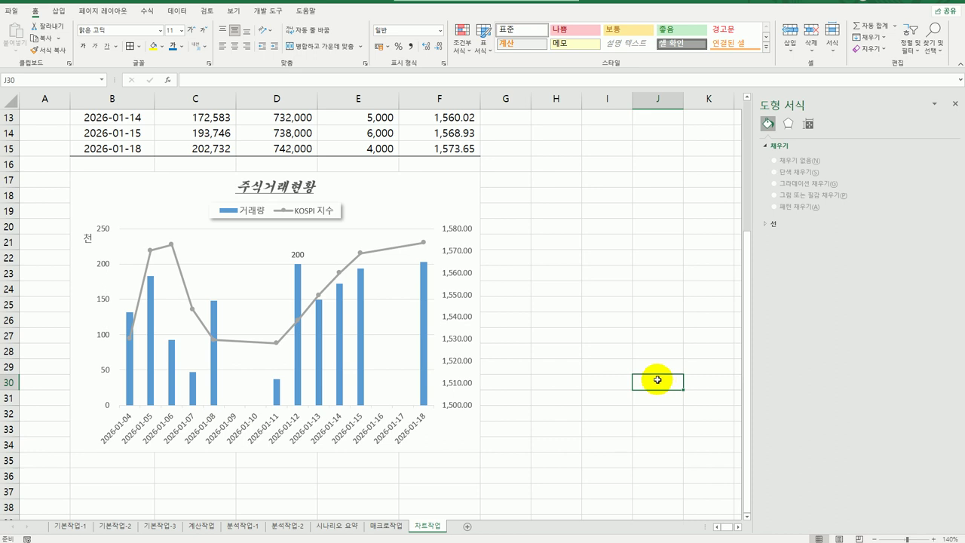